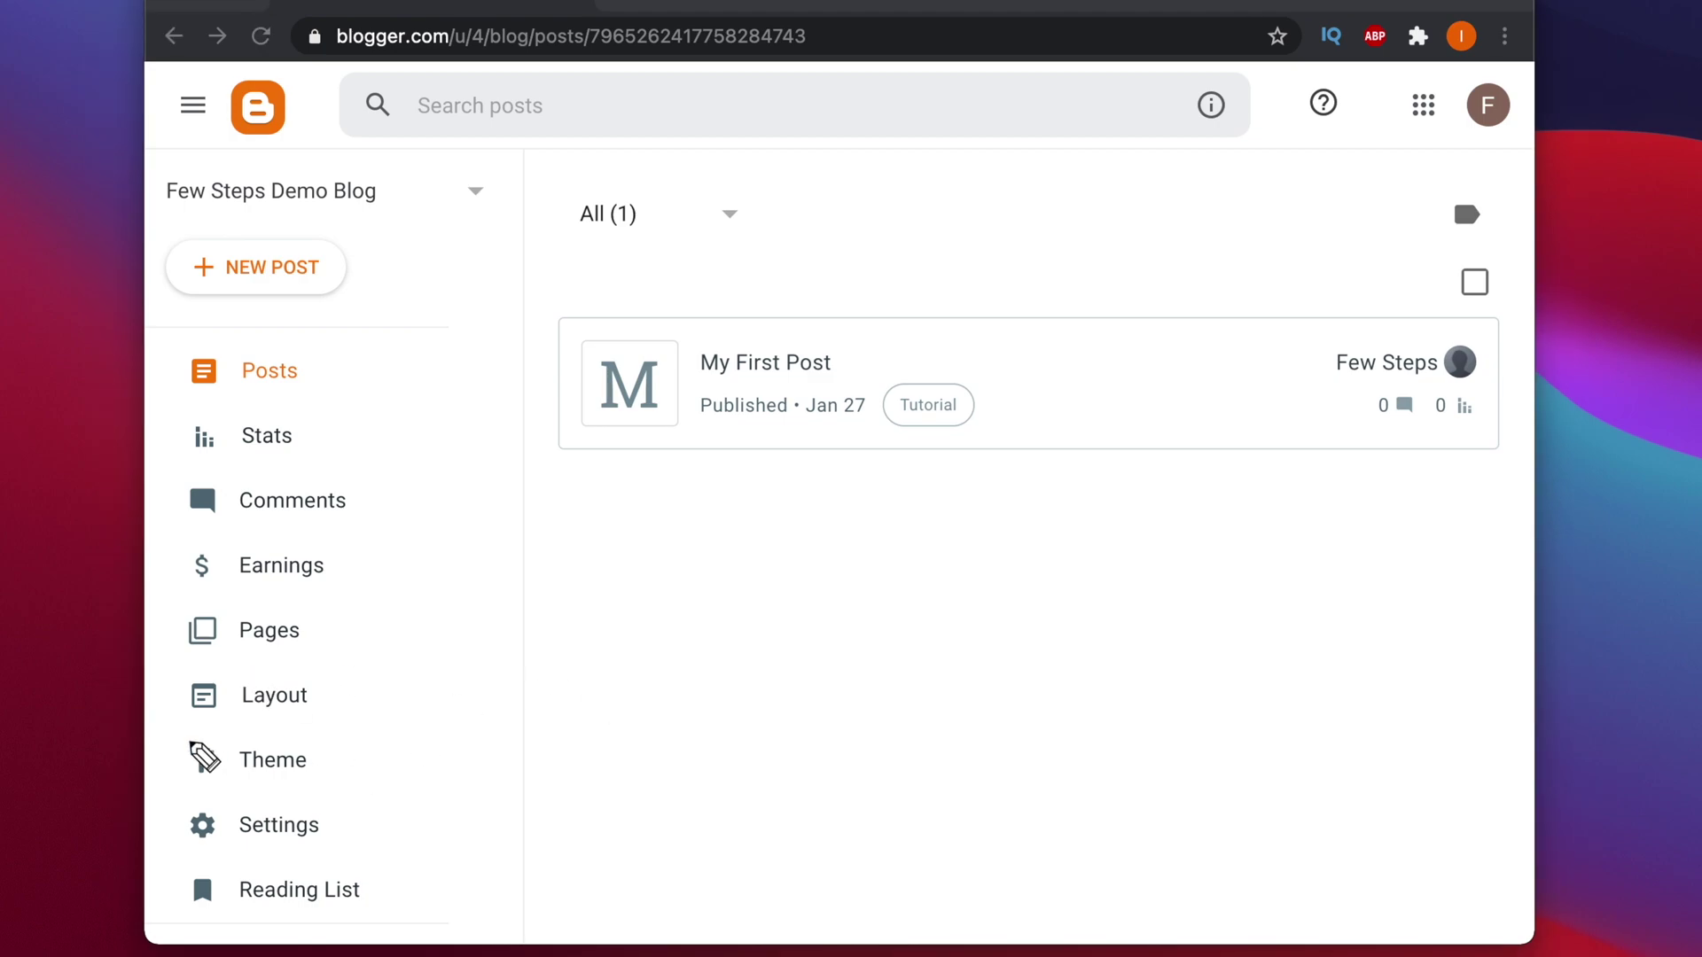
Open the theme's HTML editor through Theme > Customize > Edit HTML.
left_click(288, 761)
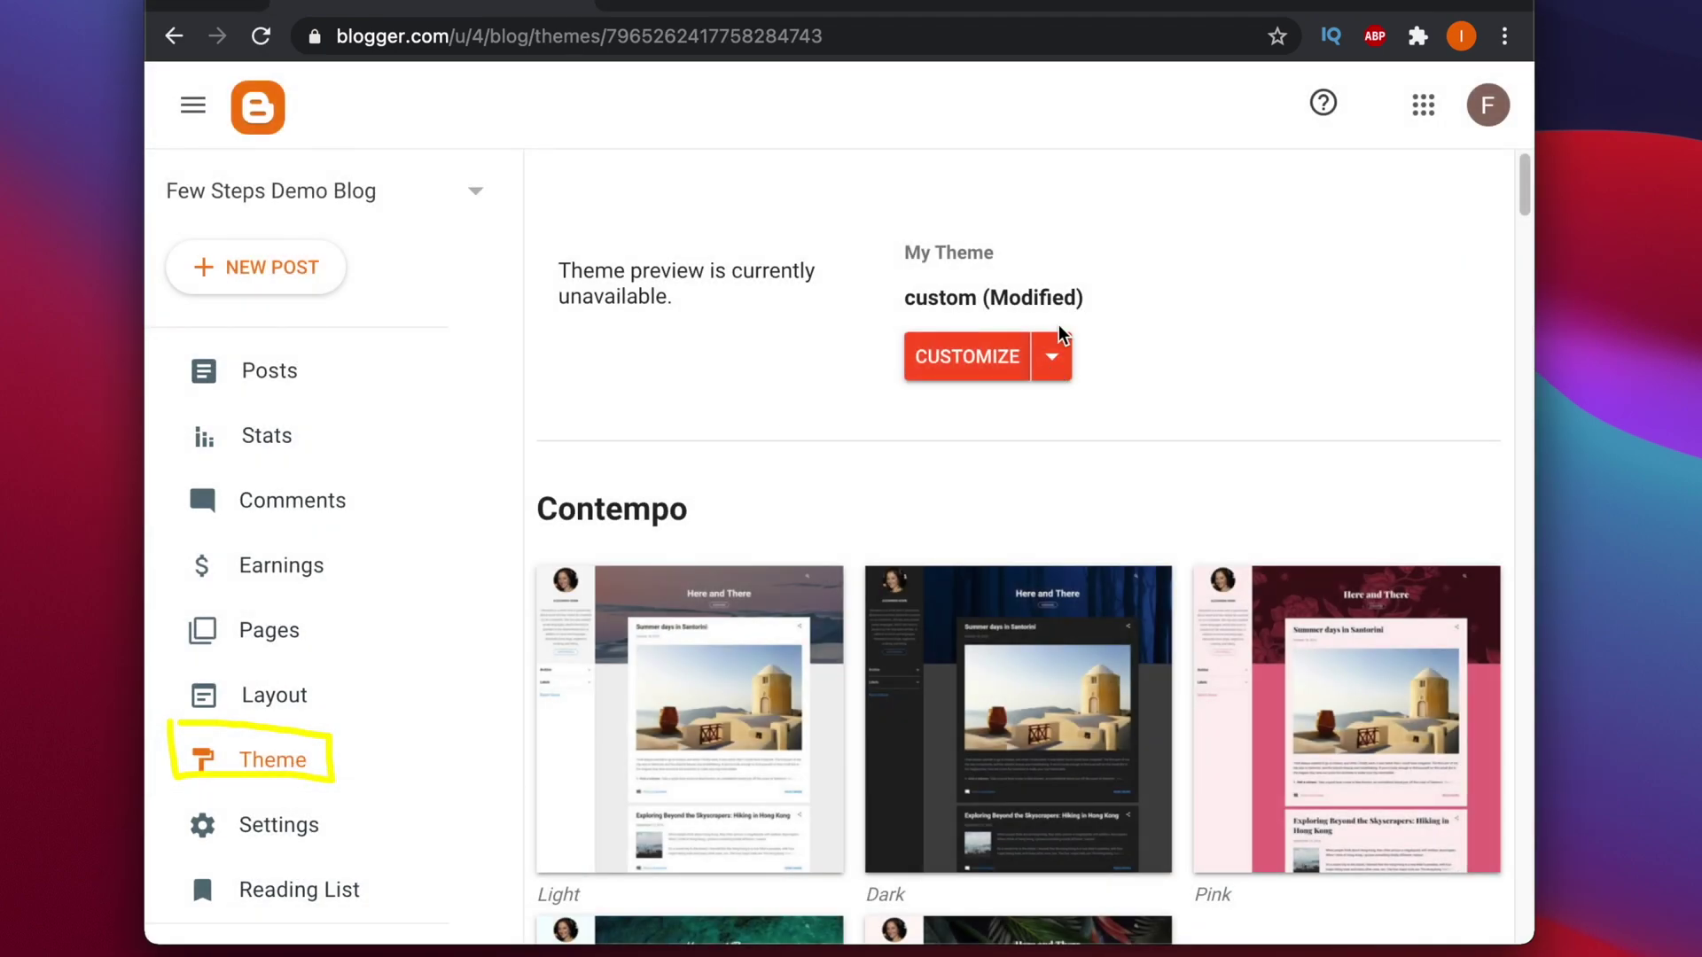
mouse_move(1019, 312)
left_mouse_down()
mouse_move(1090, 380)
mouse_move(1083, 326)
left_mouse_up()
left_click(1052, 356)
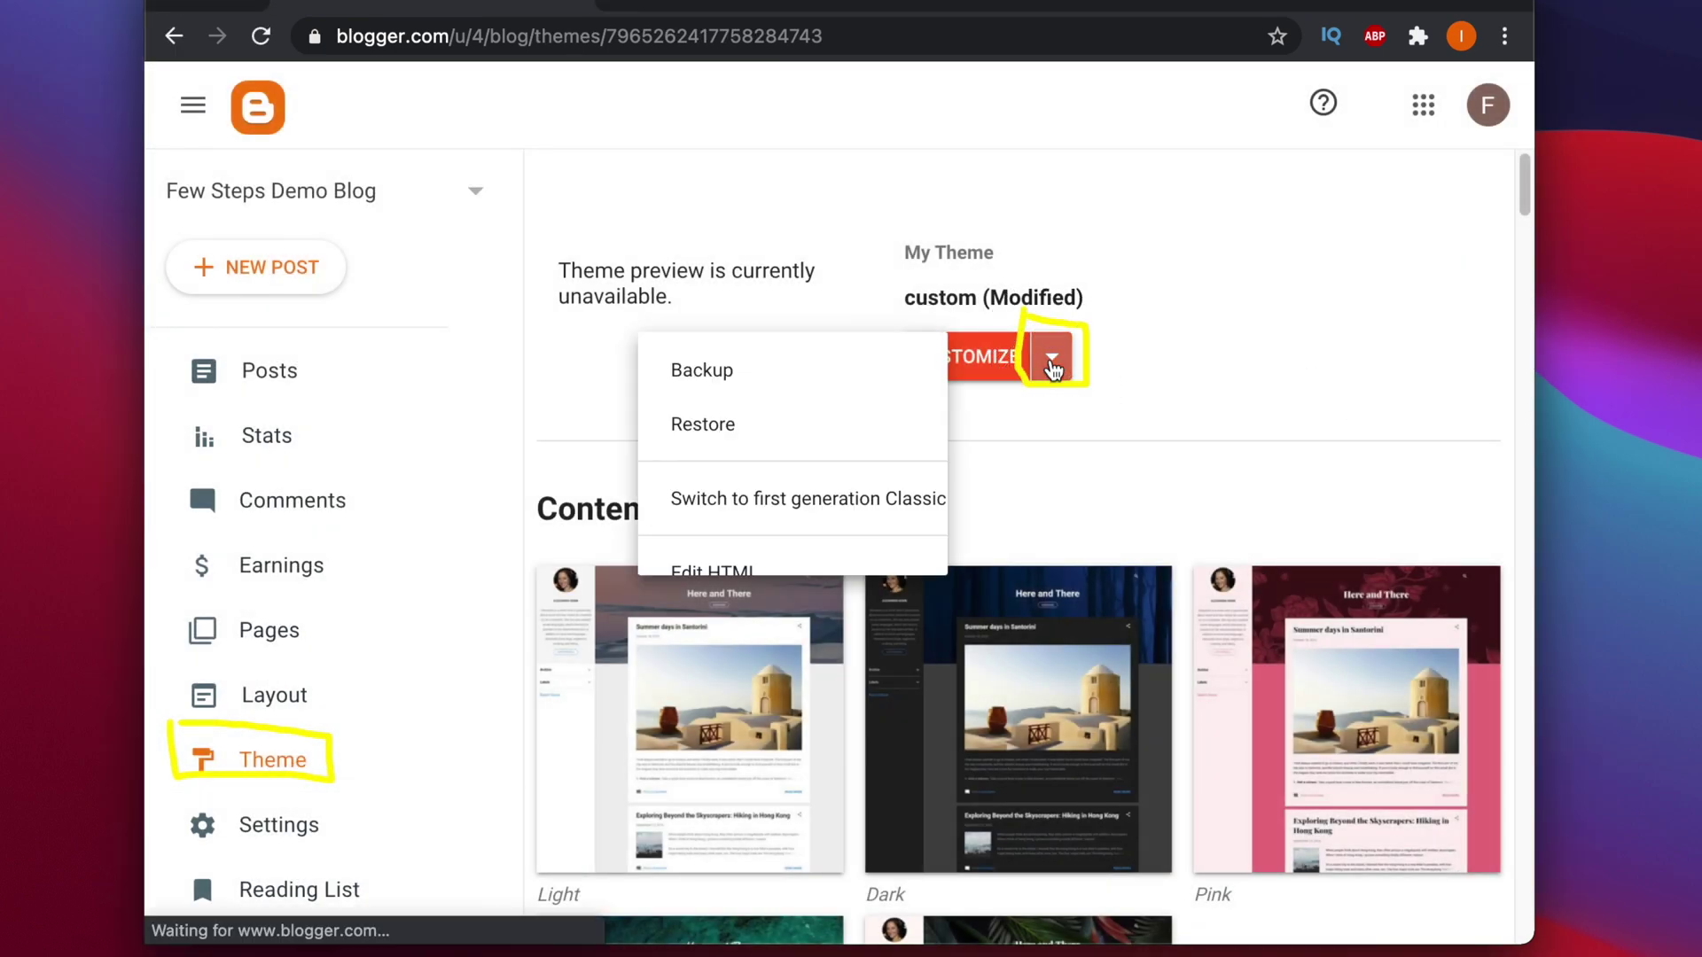
mouse_move(651, 567)
left_mouse_down()
mouse_move(722, 596)
mouse_move(650, 540)
left_mouse_up()
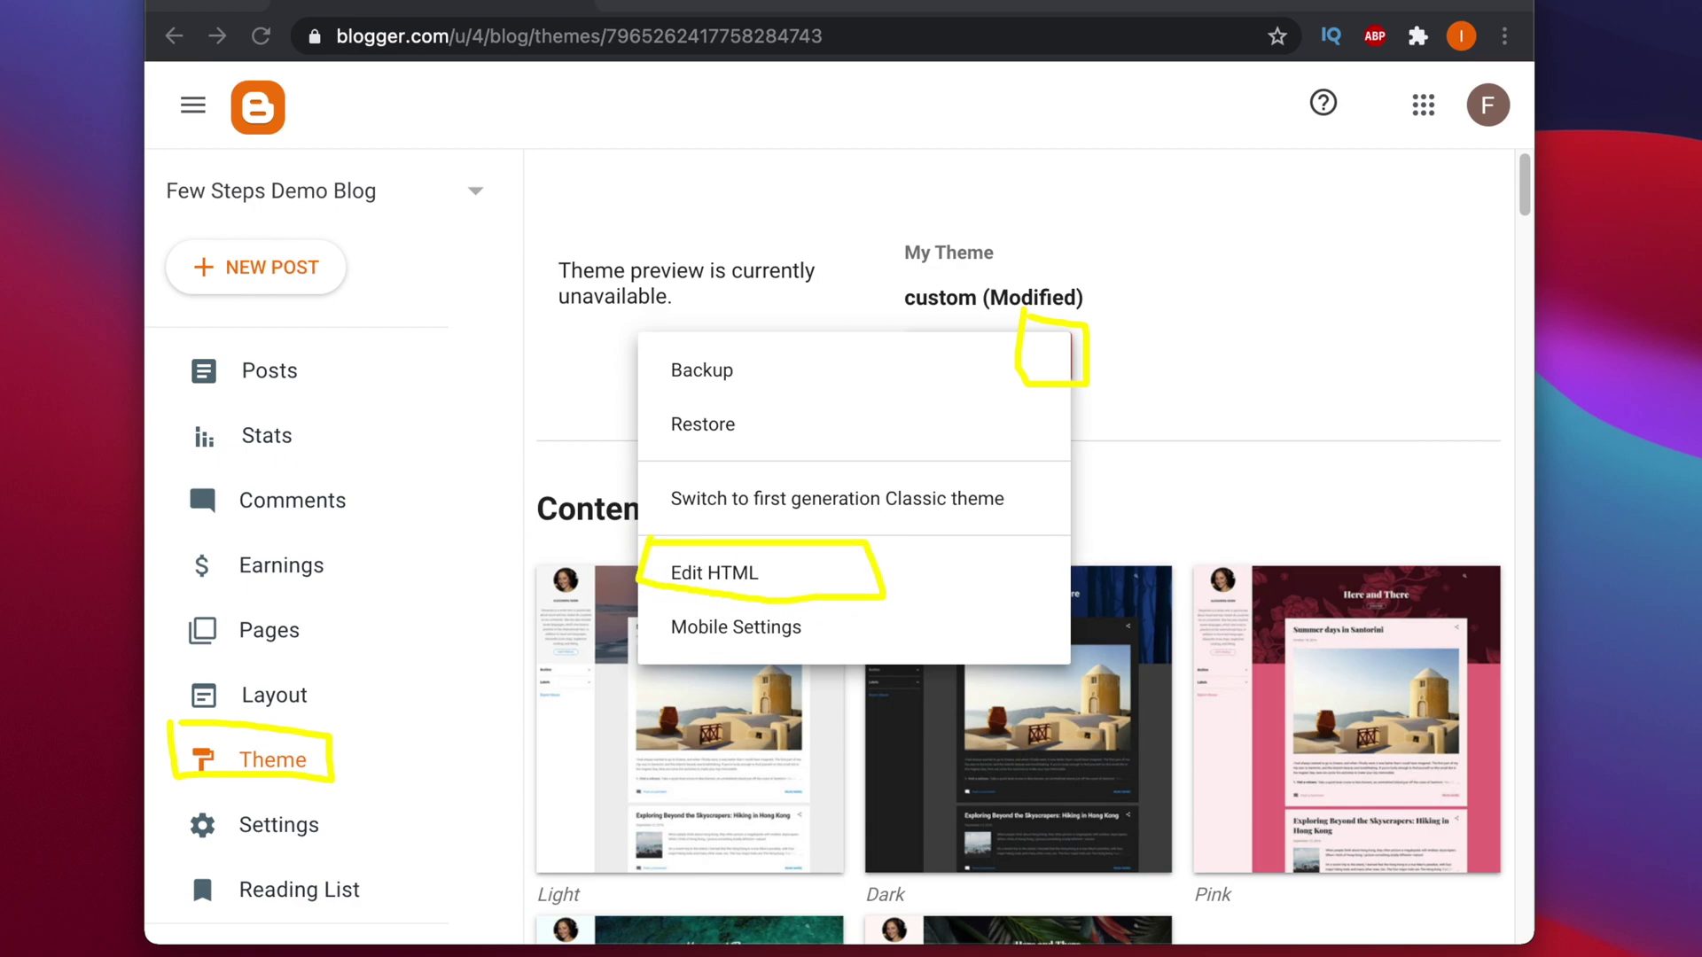
left_click(798, 578)
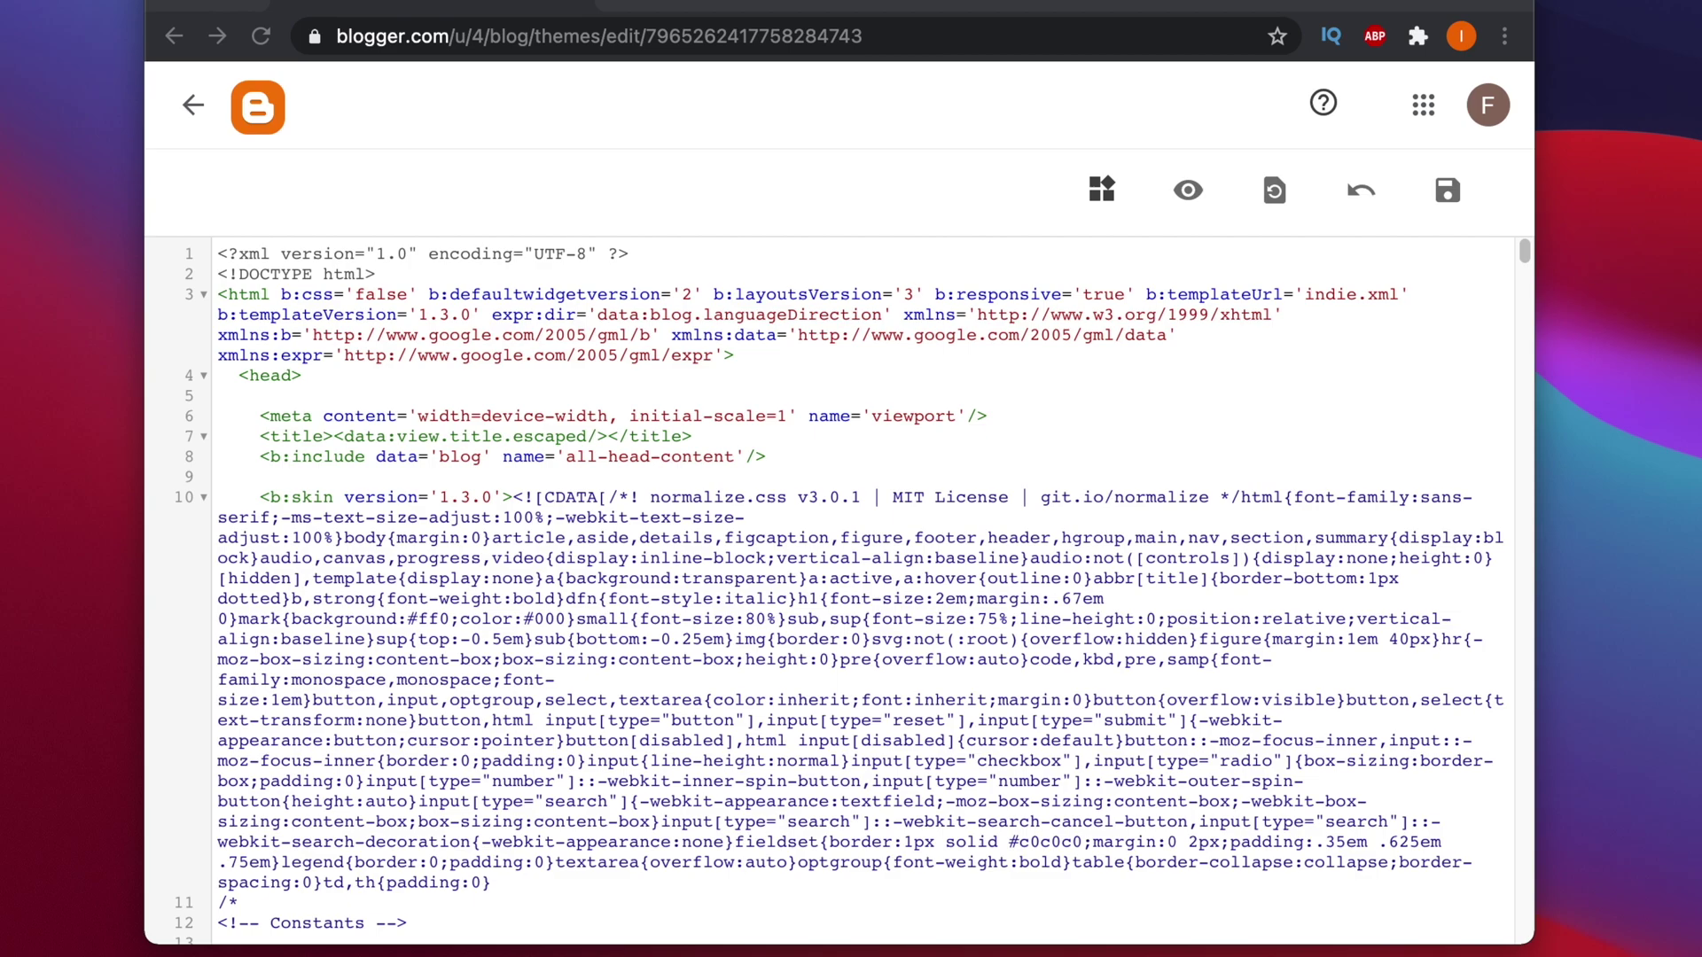
On highlightjs.org, preview the demo in bash and ini with solarized-dark, solarized-light and github styles.
key("super+Tab")
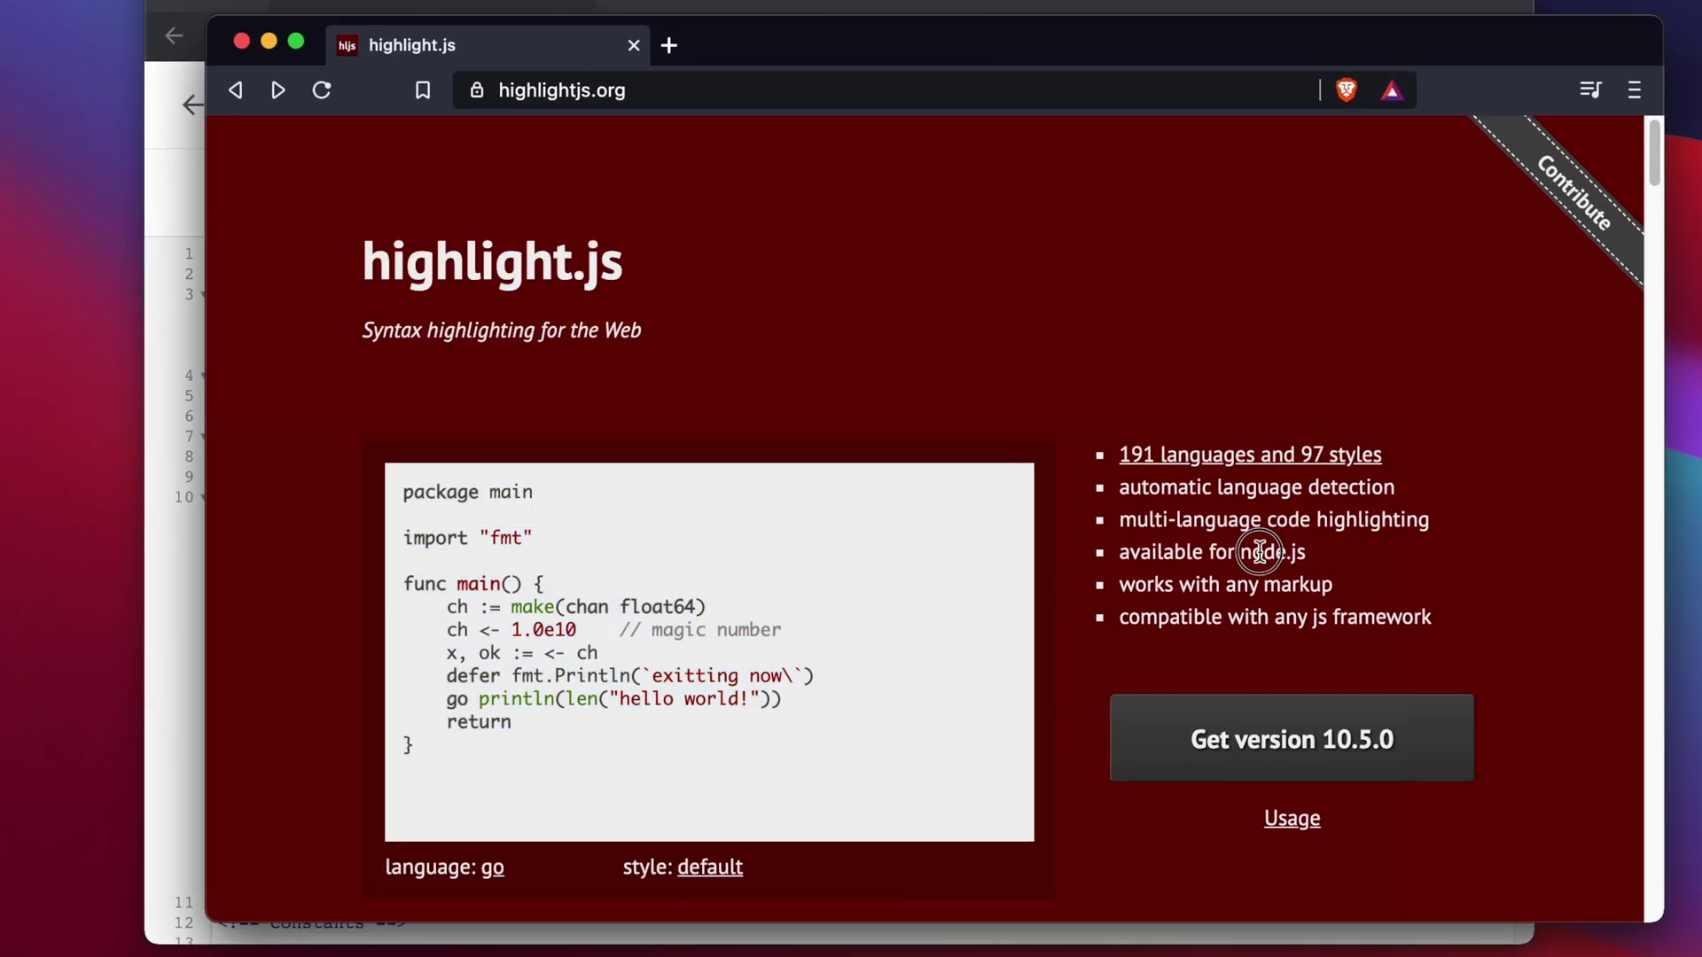
scroll(653, 825, "down", 1)
left_click(496, 829)
left_click(513, 829)
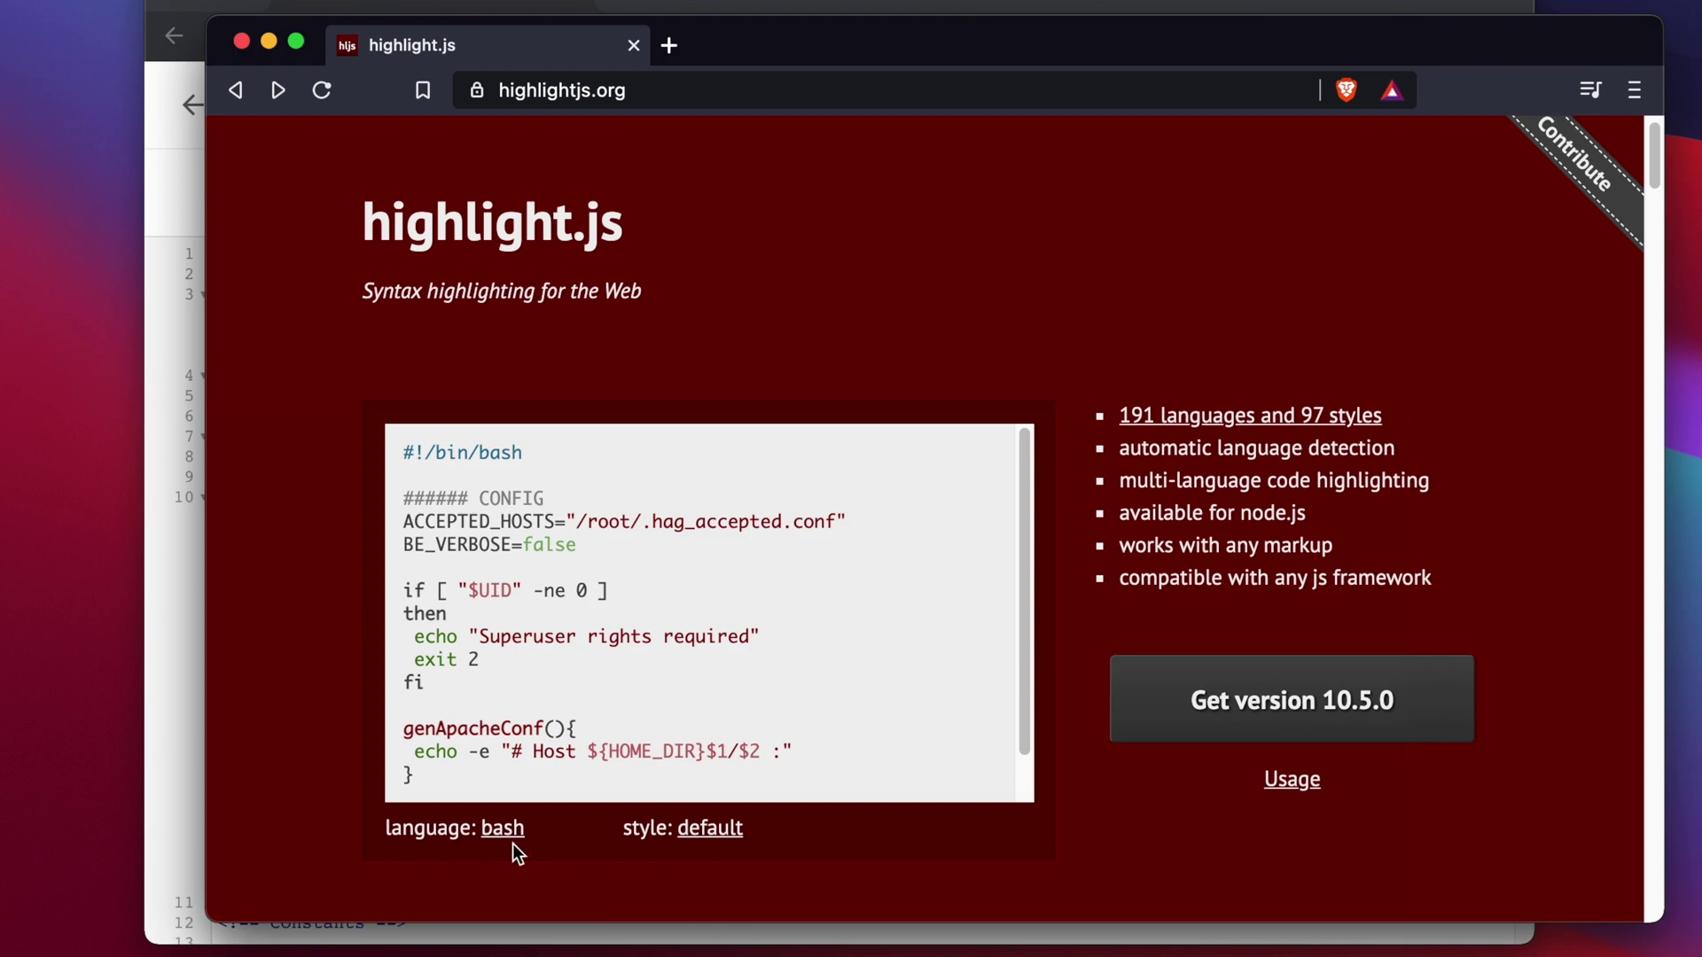
left_click(512, 835)
left_click(723, 837)
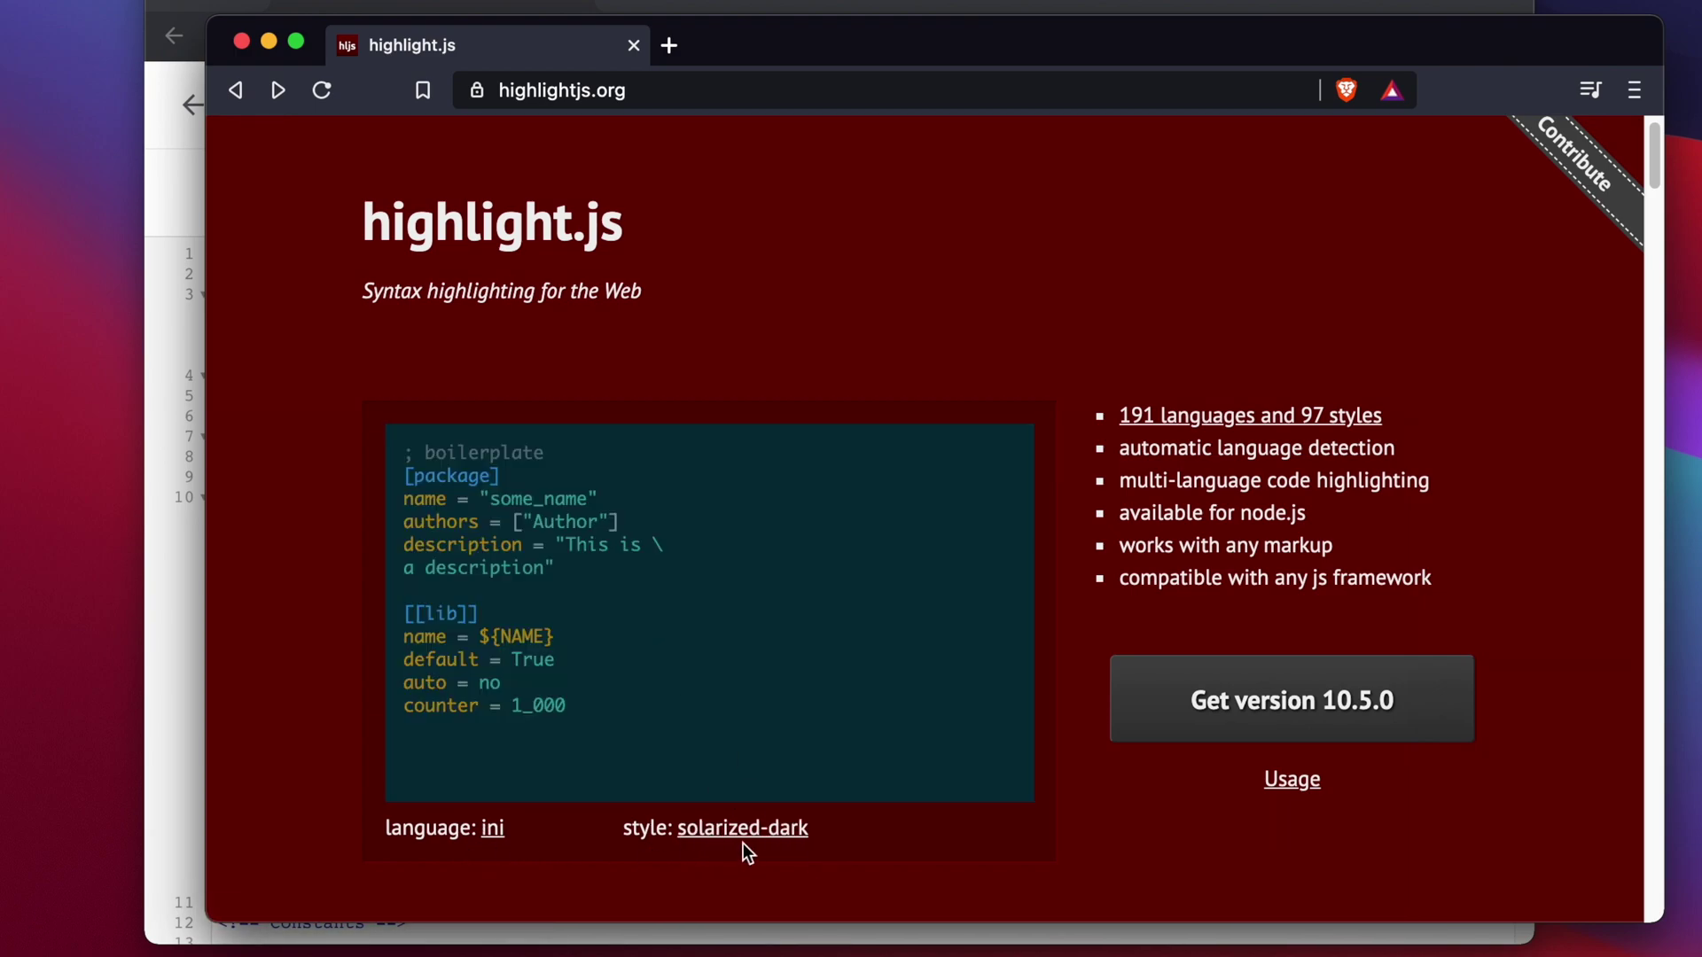
left_click(743, 837)
left_click(762, 836)
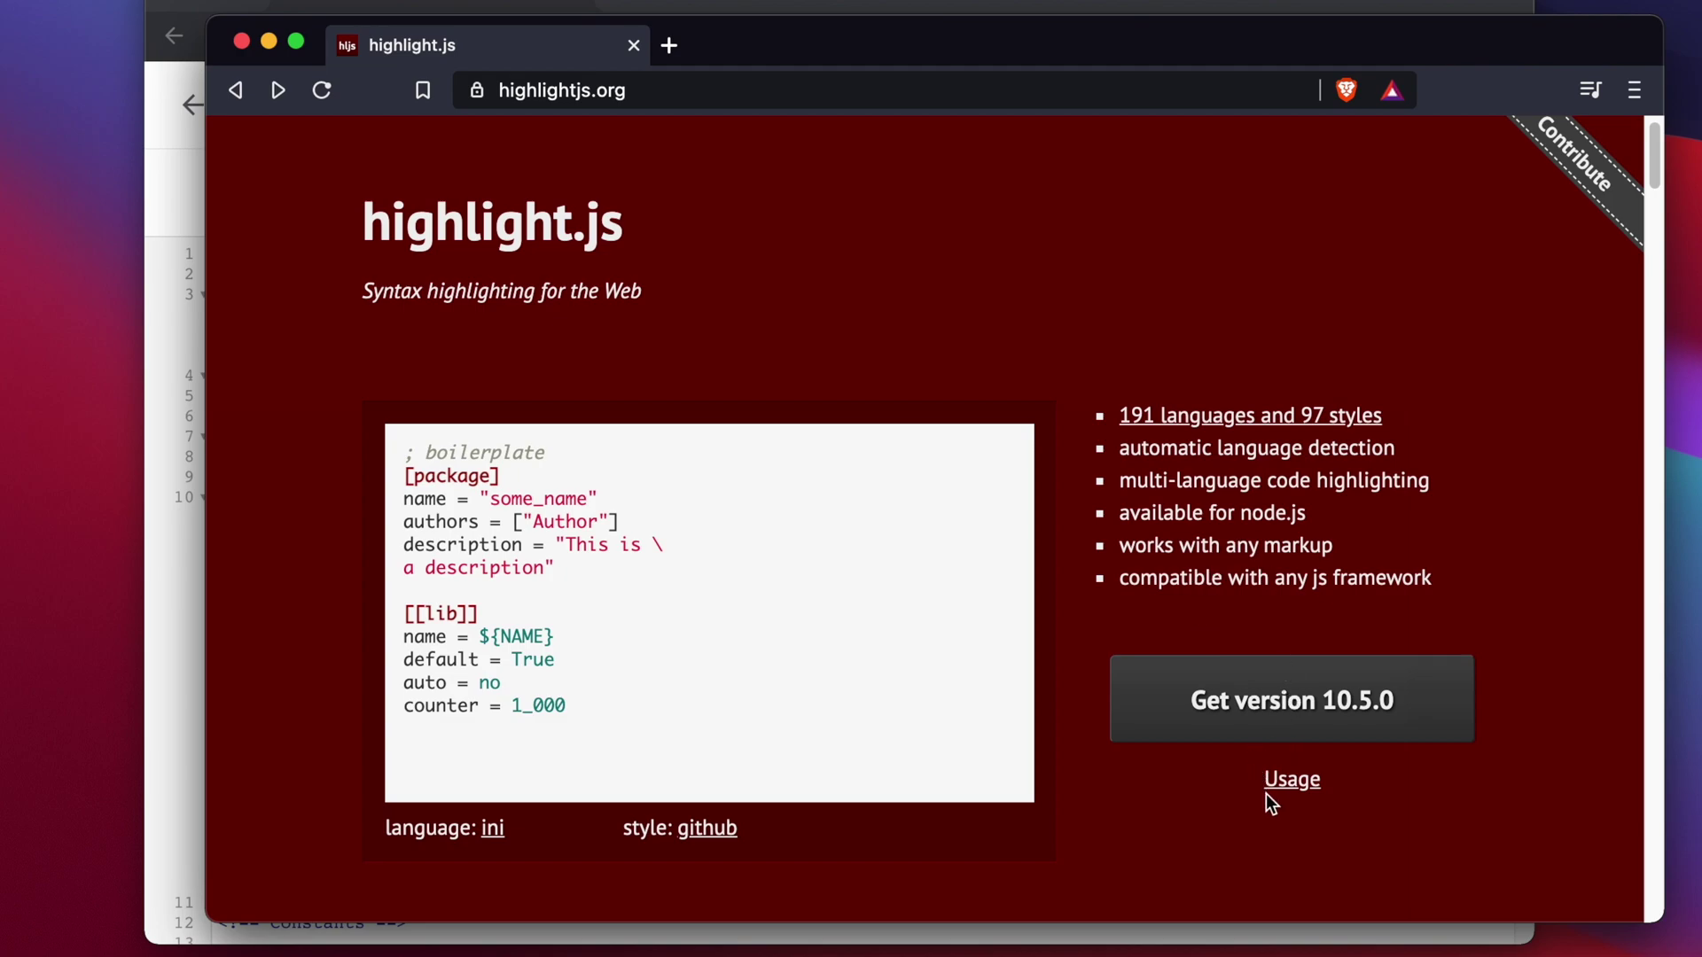
Open the highlight.js usage guide in a new tab and review its Getting Started setup code.
right_click(1294, 781)
left_click(1349, 789)
scroll(1417, 189, "down", 5)
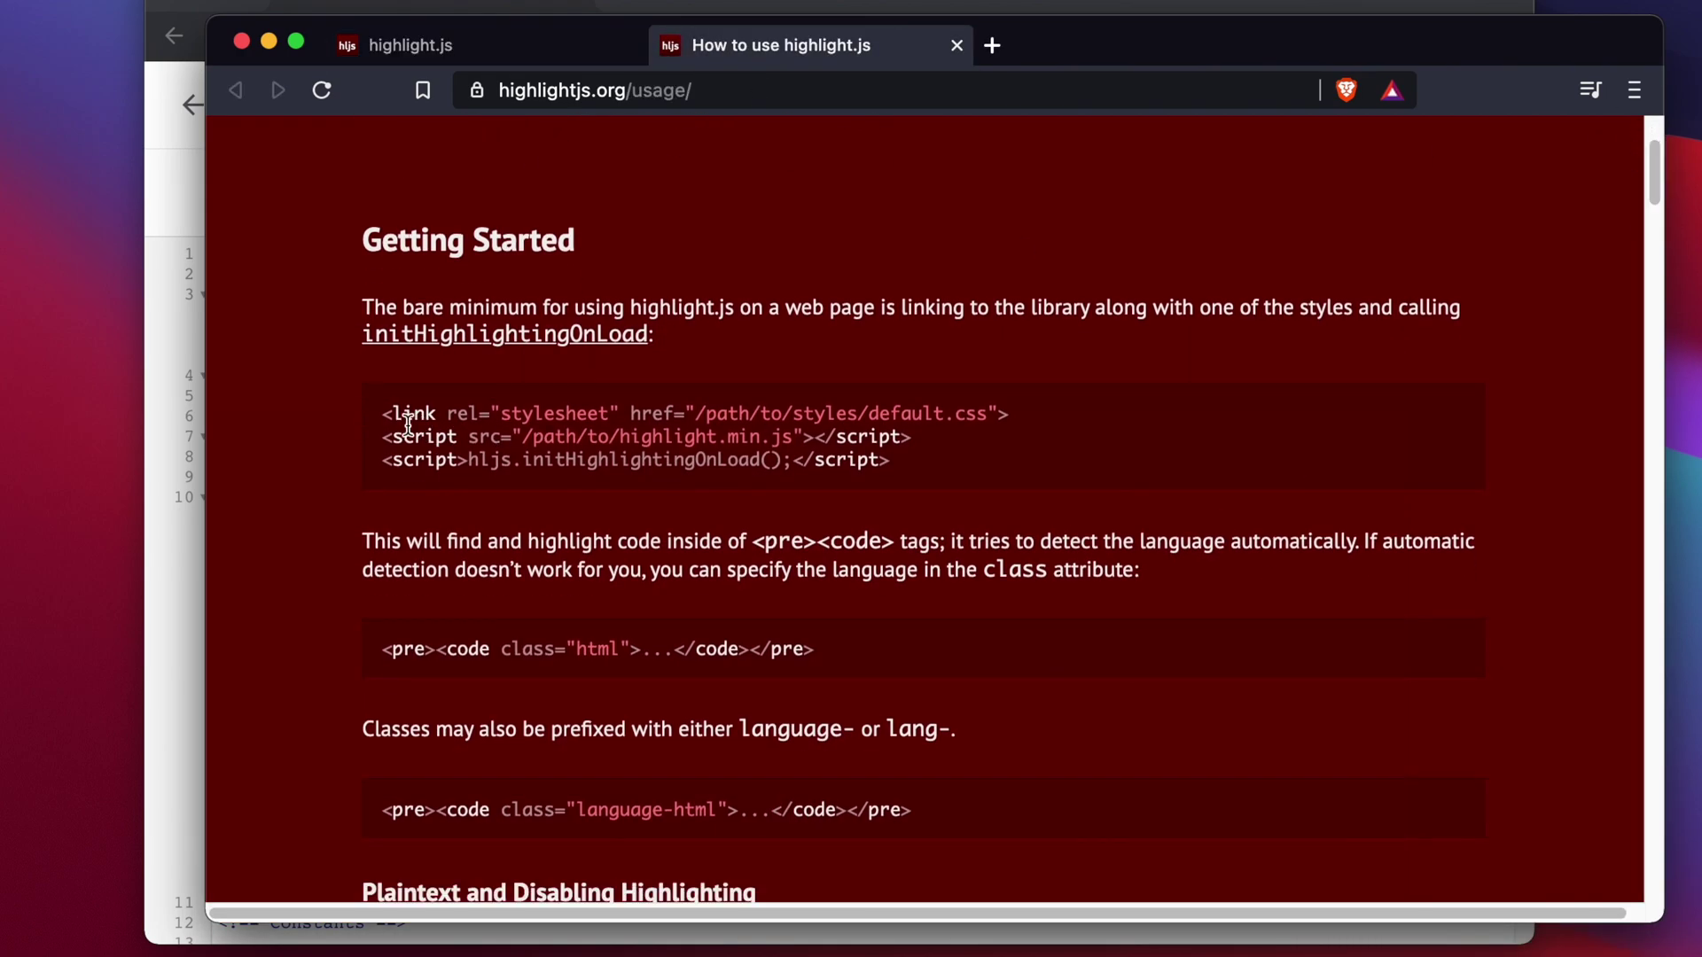
left_click_drag(361, 307, 805, 349)
left_click_drag(390, 413, 904, 461)
left_click(904, 460)
Back in Blogger, reopen the theme's Edit HTML editor from Theme > Customize.
key("ctrl+shift+Tab")
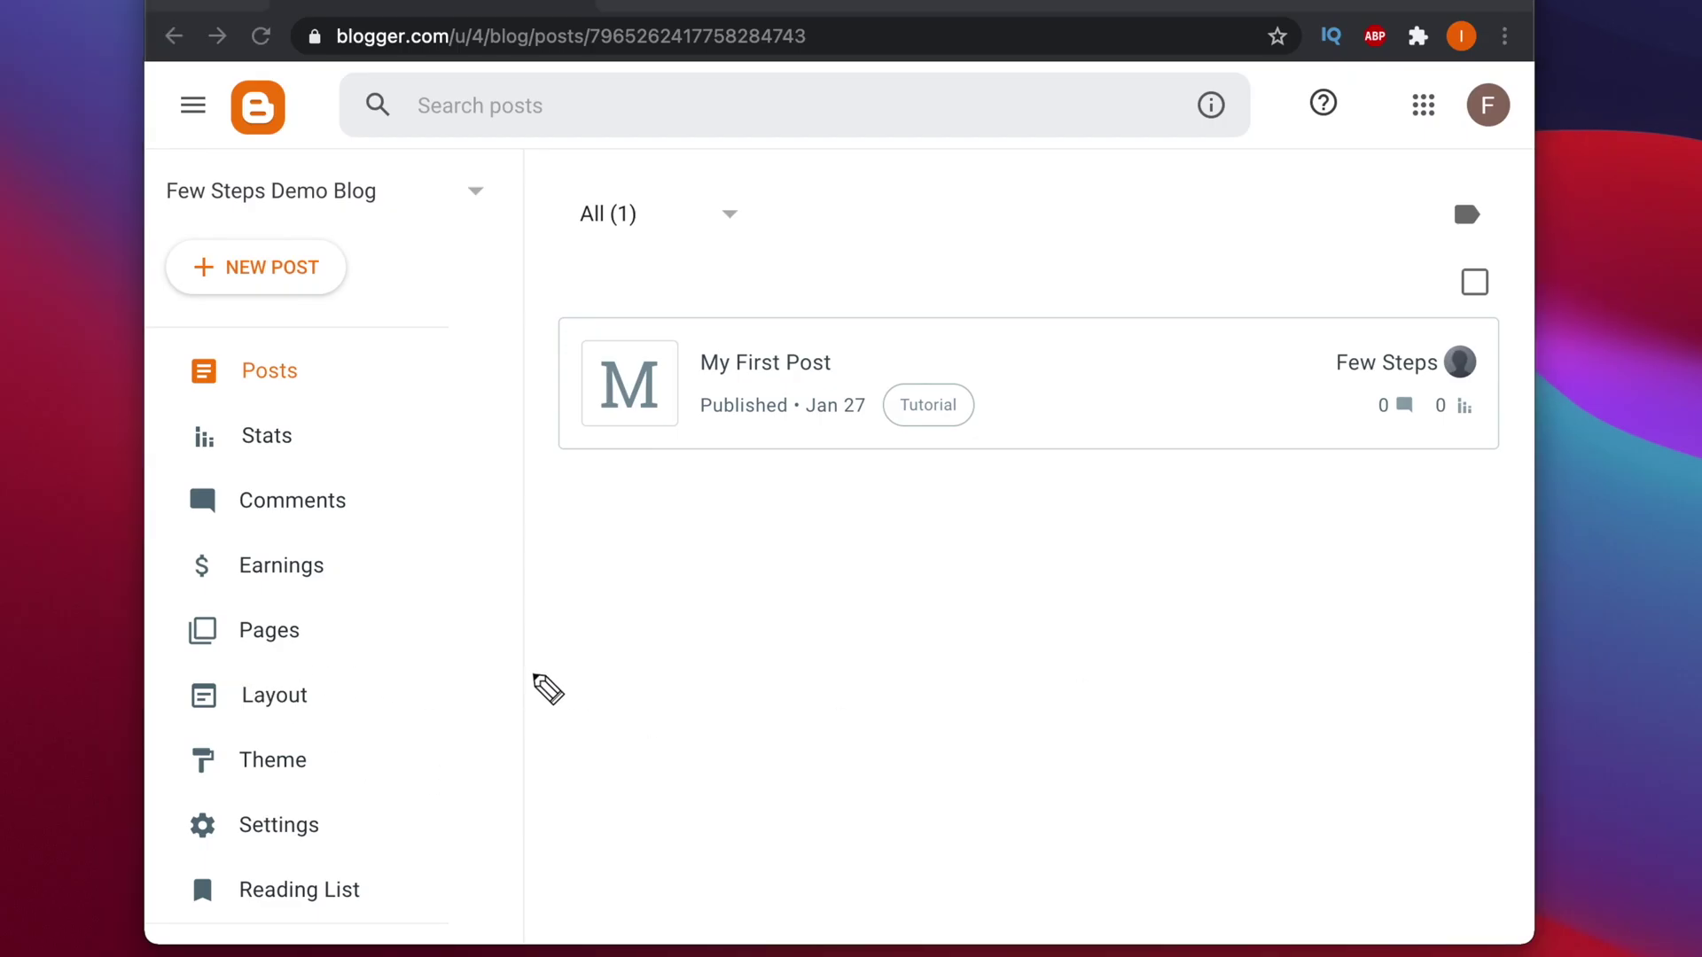
left_click(174, 743)
mouse_move(174, 743)
left_mouse_down()
mouse_move(334, 772)
mouse_move(197, 715)
mouse_move(198, 744)
left_mouse_up()
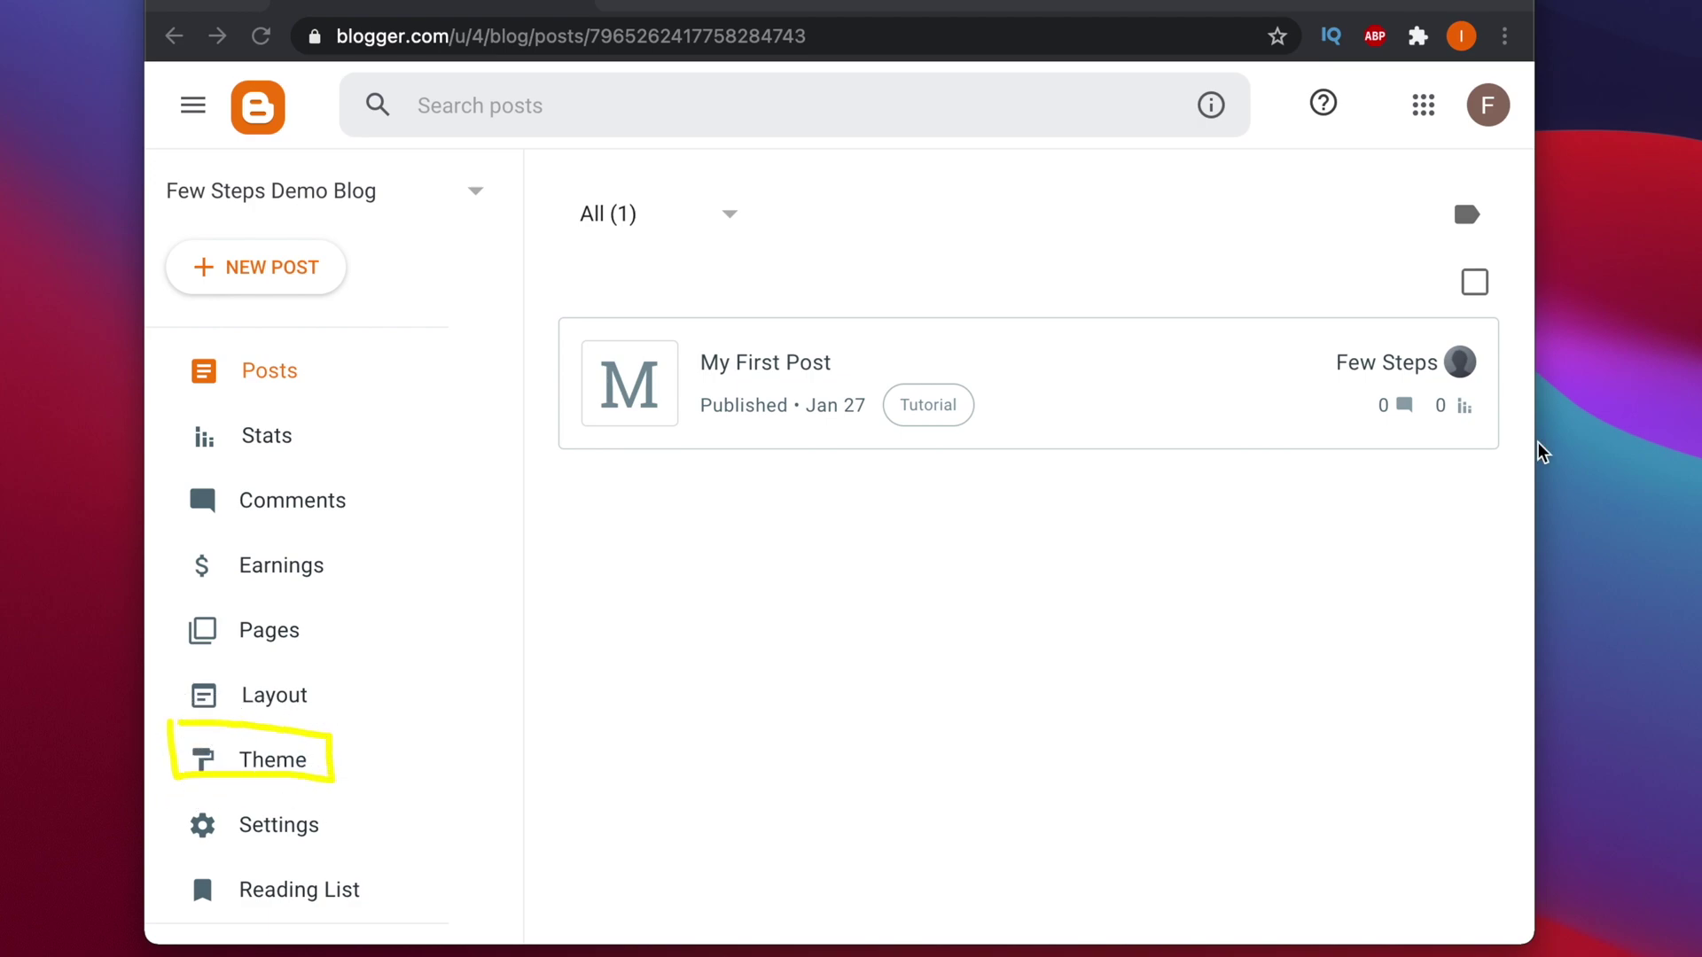
left_click(283, 766)
left_click(284, 764)
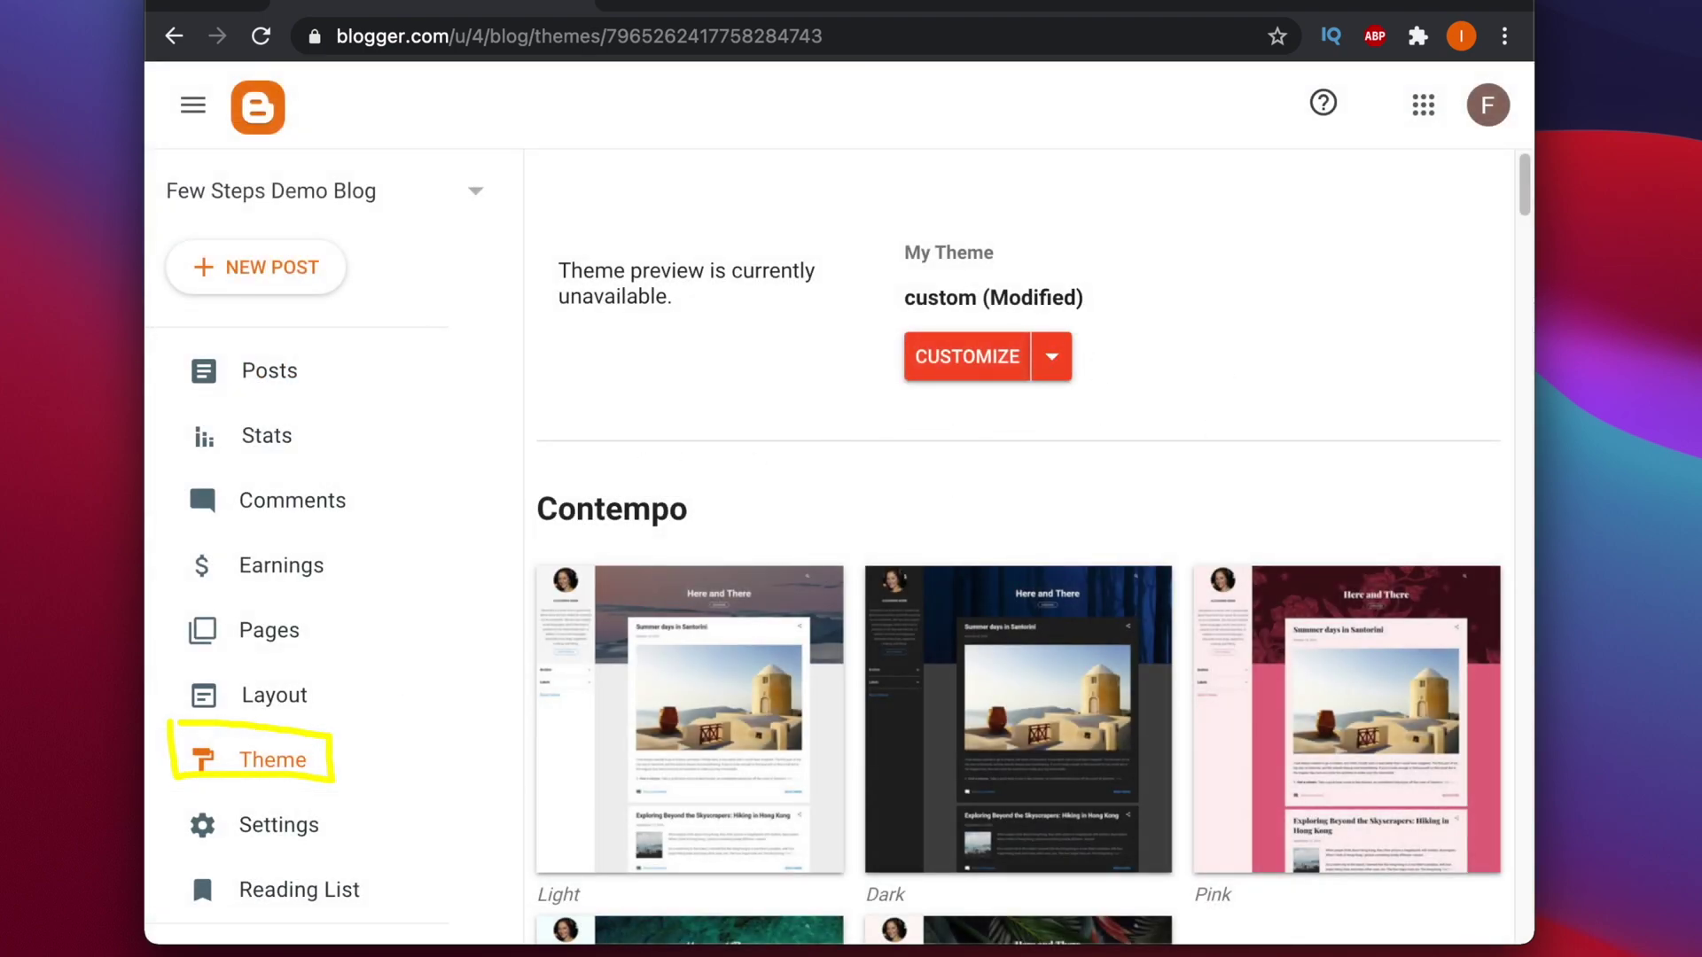
mouse_move(1021, 310)
left_mouse_down()
mouse_move(1018, 368)
mouse_move(1082, 391)
mouse_move(1025, 312)
left_mouse_up()
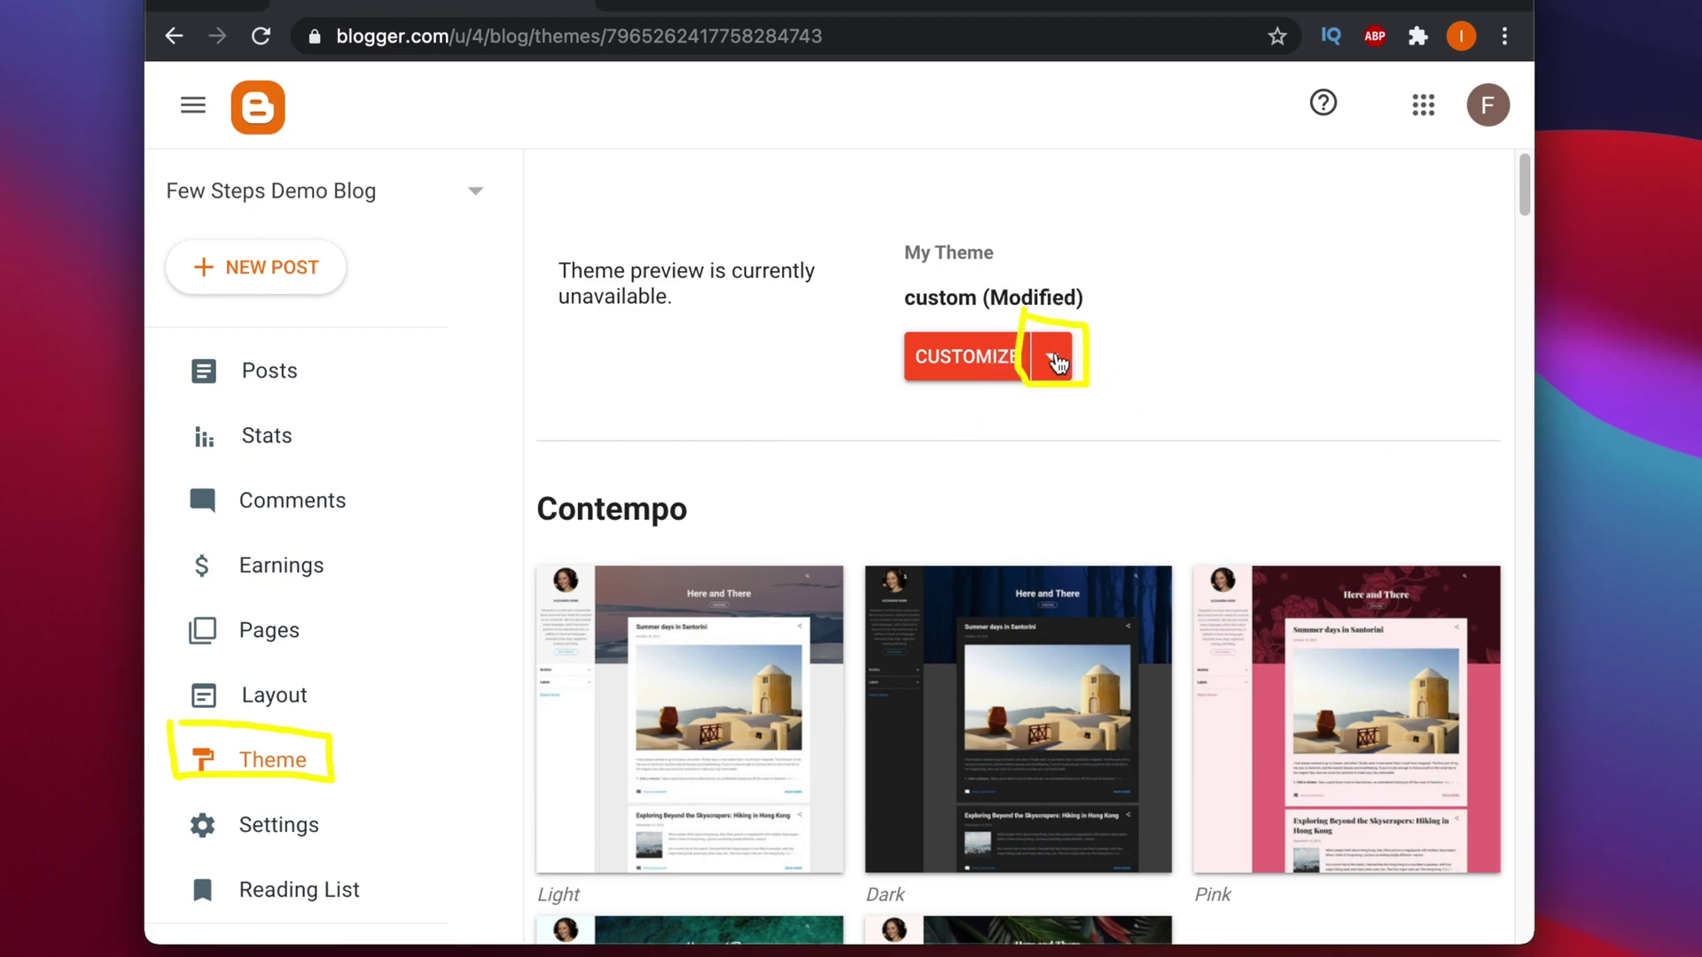
left_click(1052, 366)
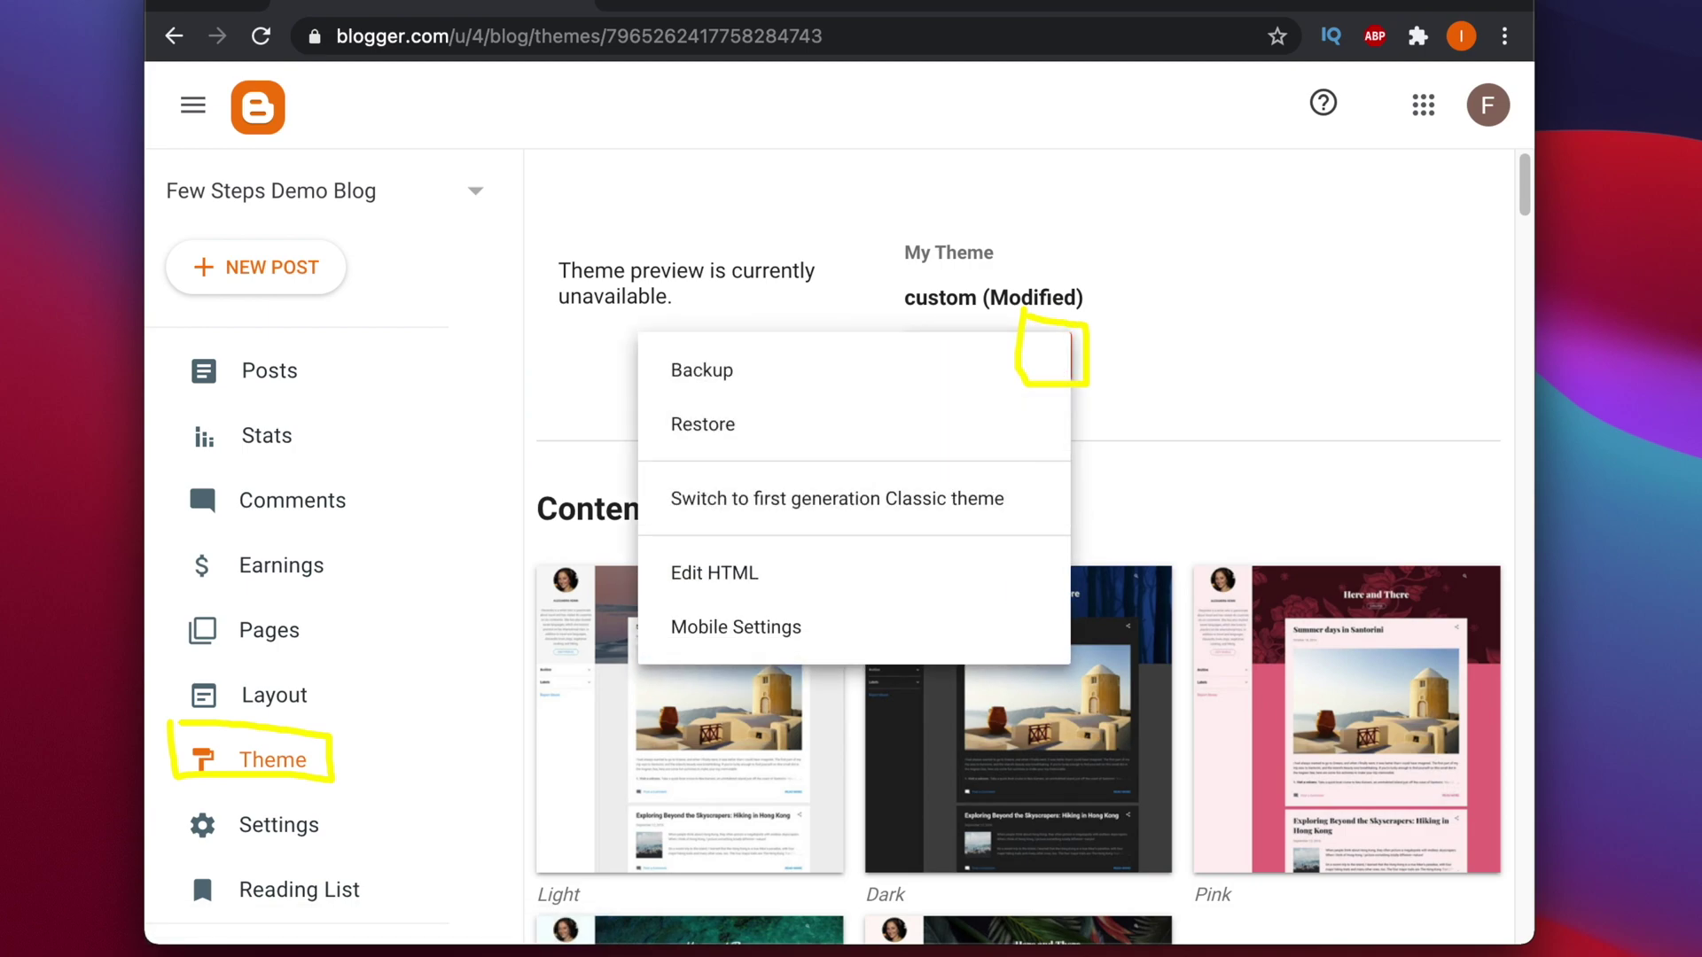
key("ctrl+alt+a")
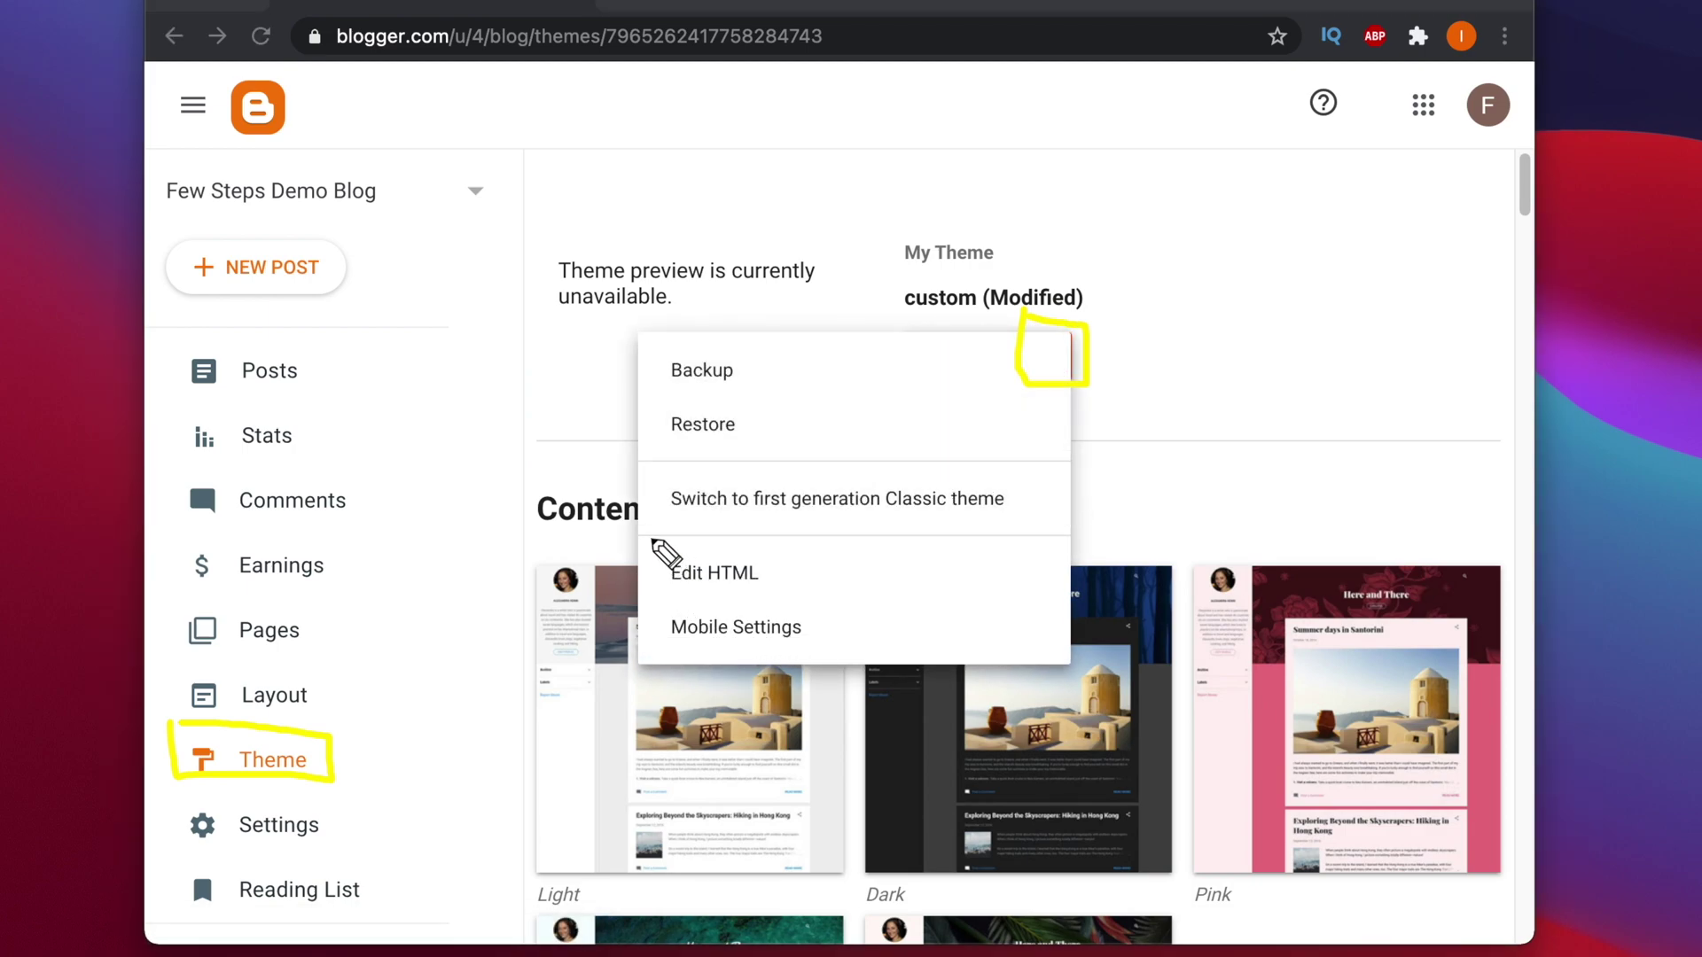
mouse_move(653, 541)
left_mouse_down()
mouse_move(646, 577)
mouse_move(886, 596)
mouse_move(653, 543)
left_mouse_up()
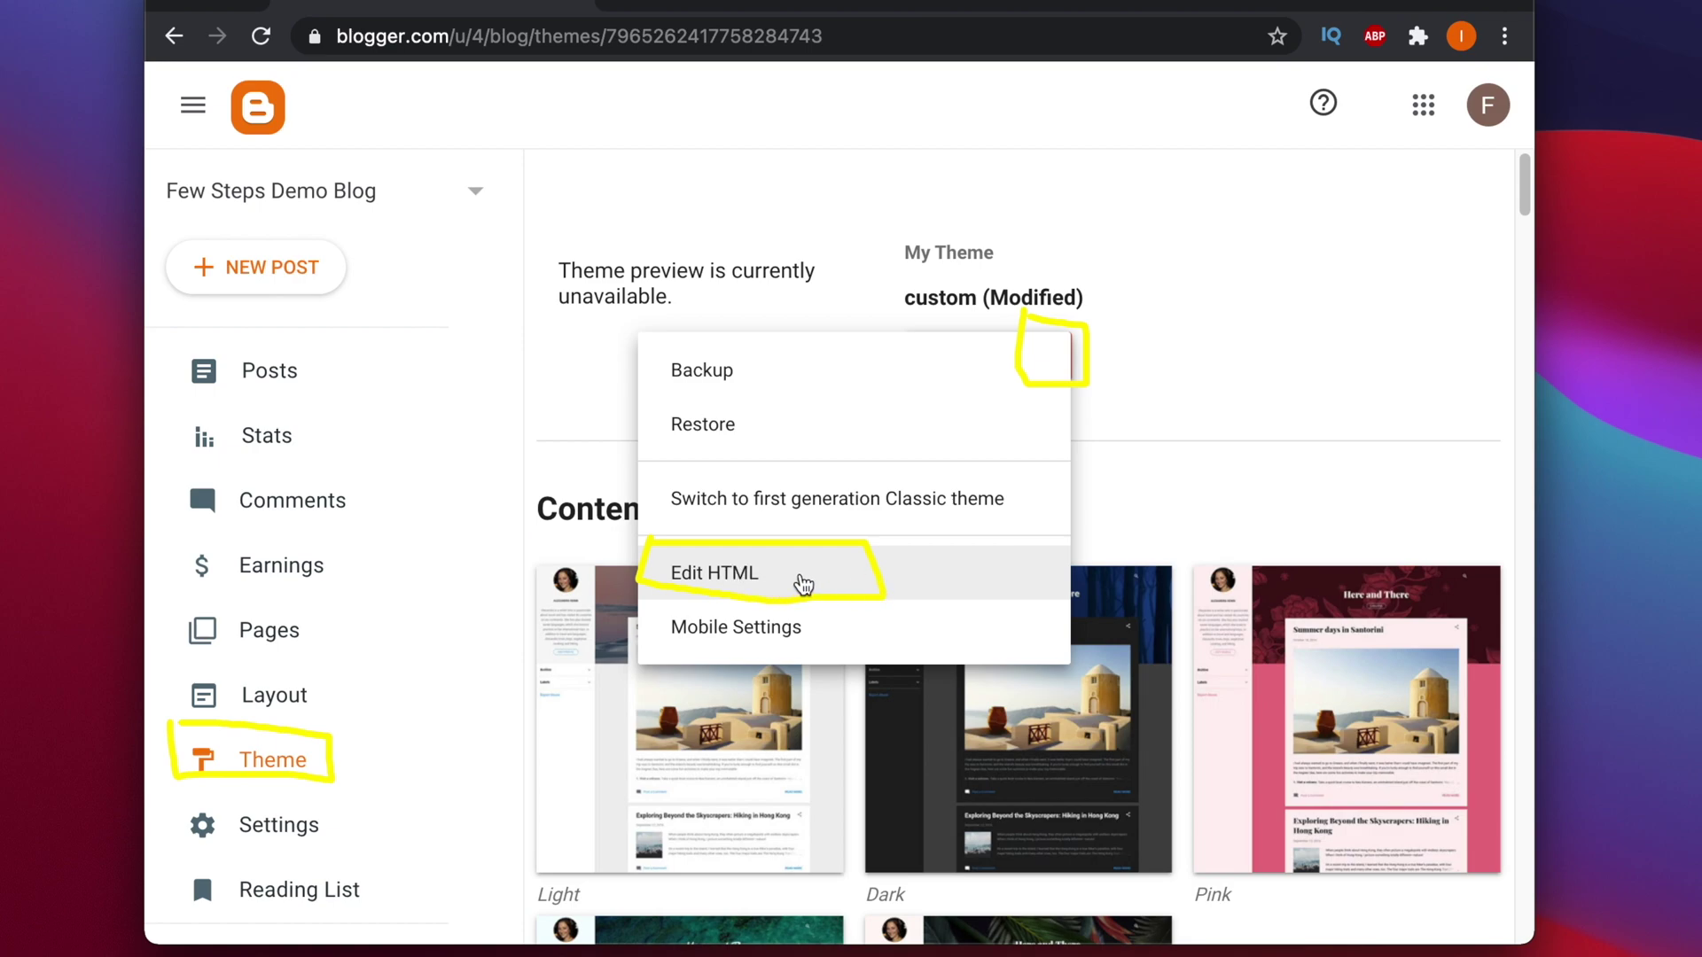
left_click(794, 582)
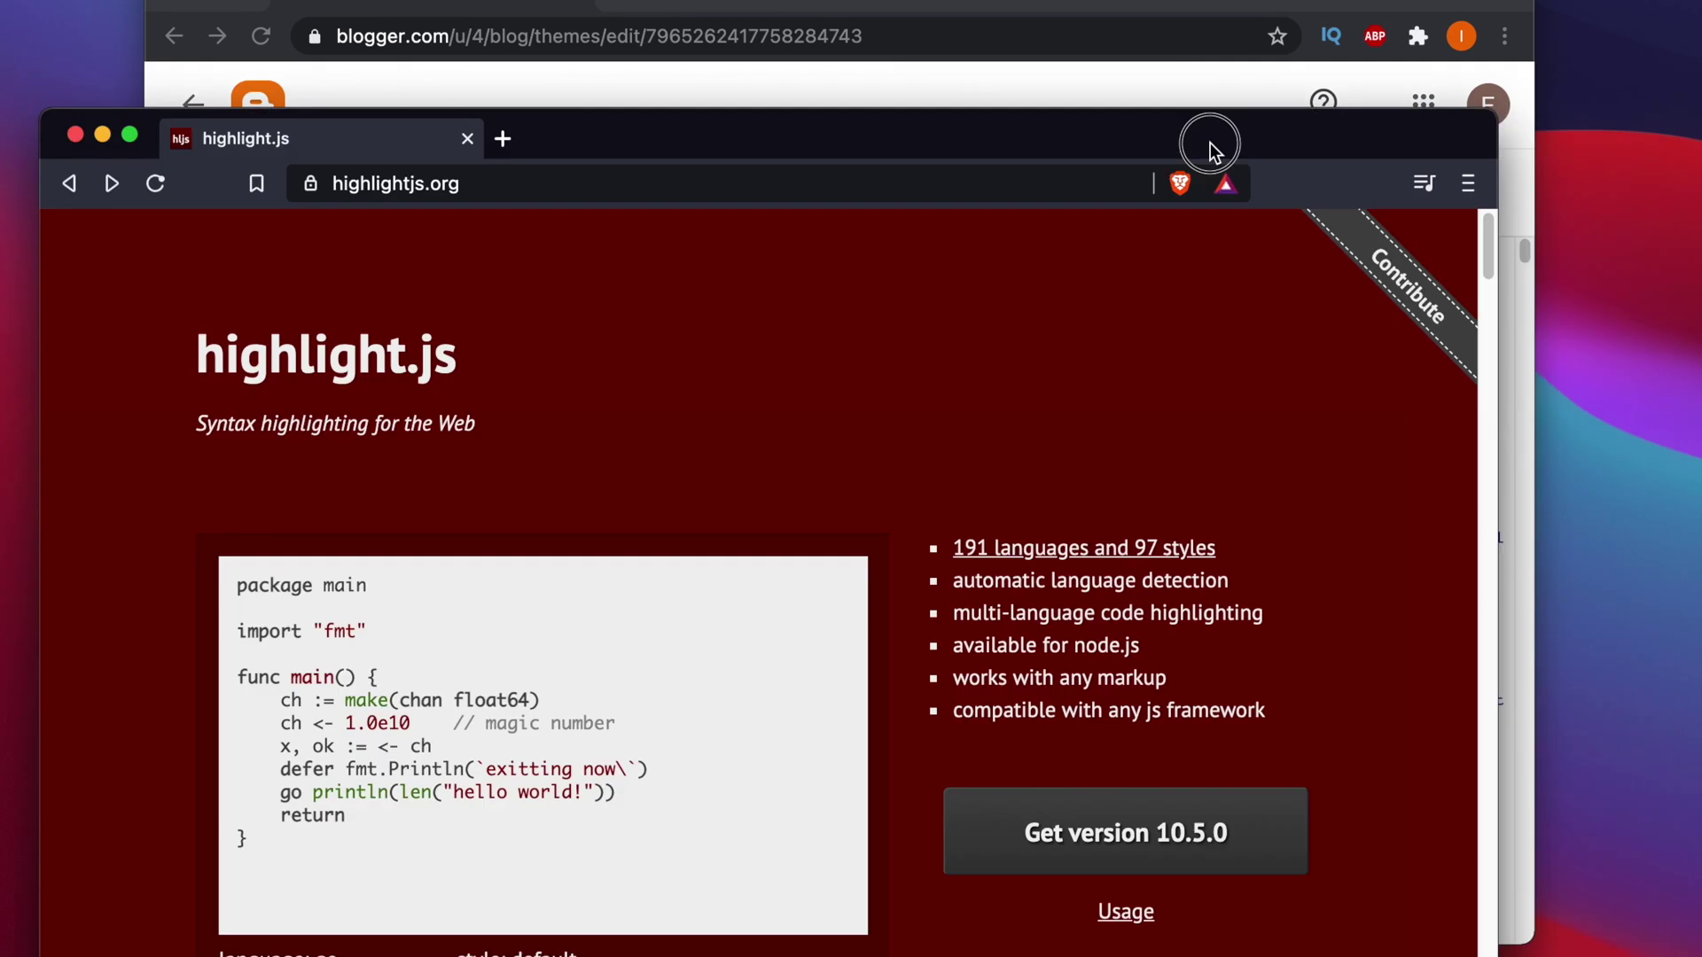
Drag the highlight.js homepage window up and over the Blogger theme editor.
left_click_drag(1209, 140, 1378, 9)
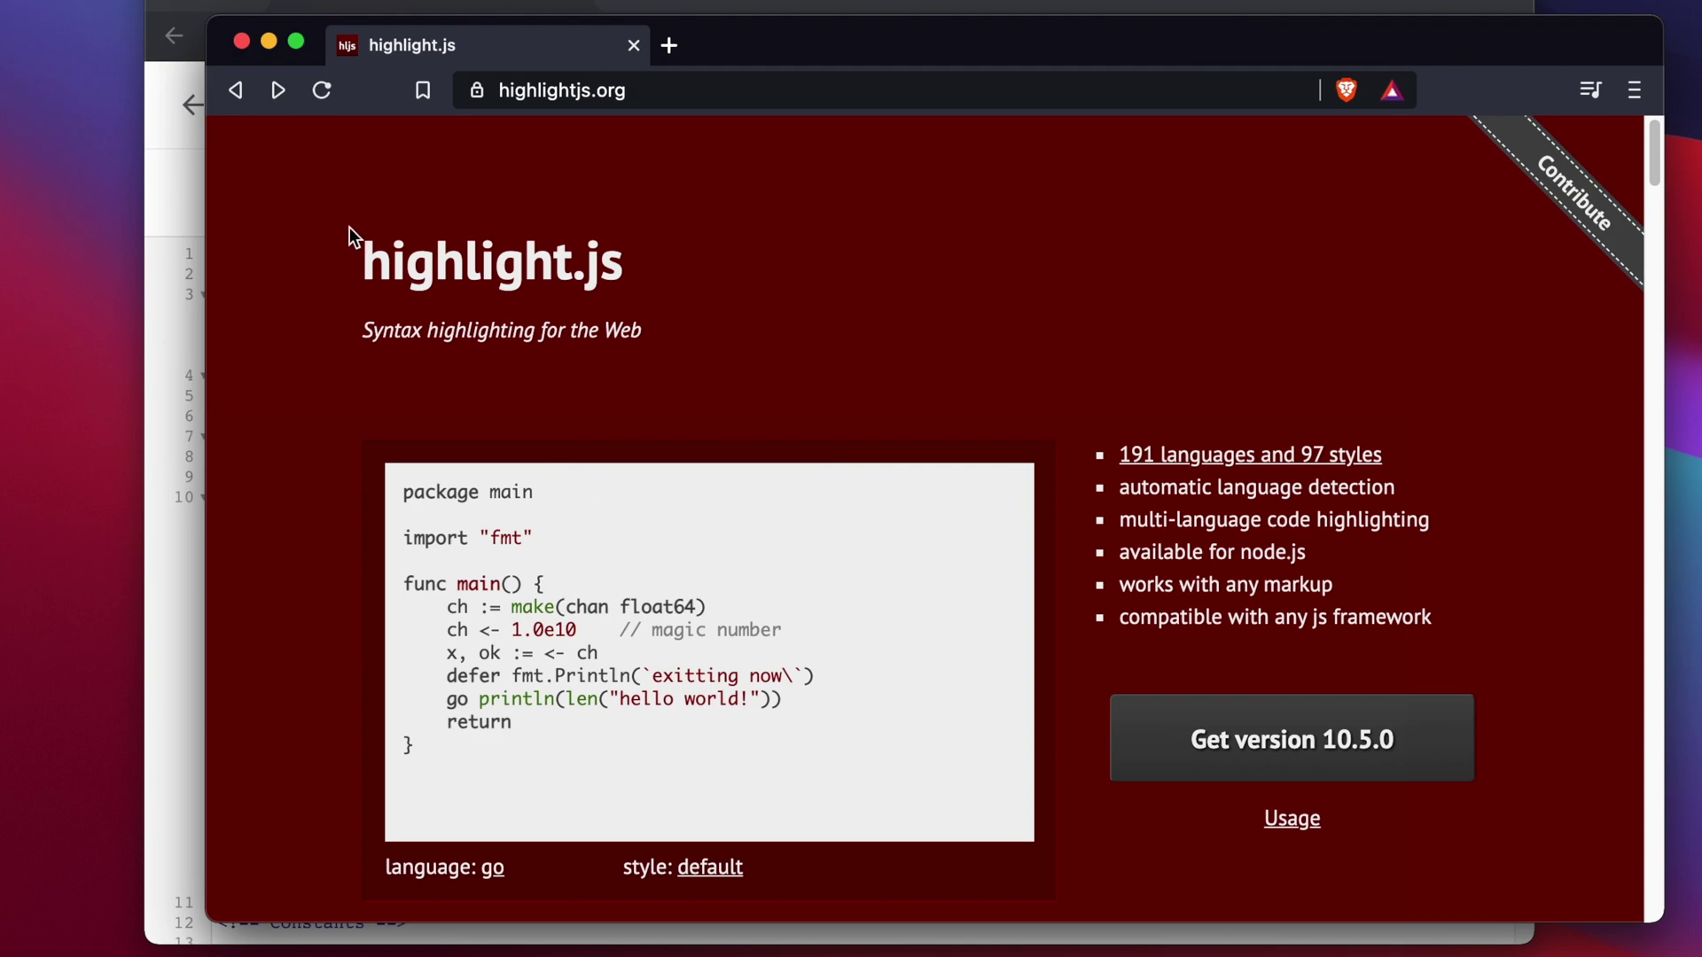
Read the homepage title, tagline and the 191 languages / 97 styles feature text.
left_click_drag(354, 259, 353, 327)
left_click(646, 319)
left_click(729, 350)
left_click_drag(1395, 470, 1090, 380)
left_click(1147, 505)
left_click_drag(1119, 519, 1367, 523)
left_click(1265, 550)
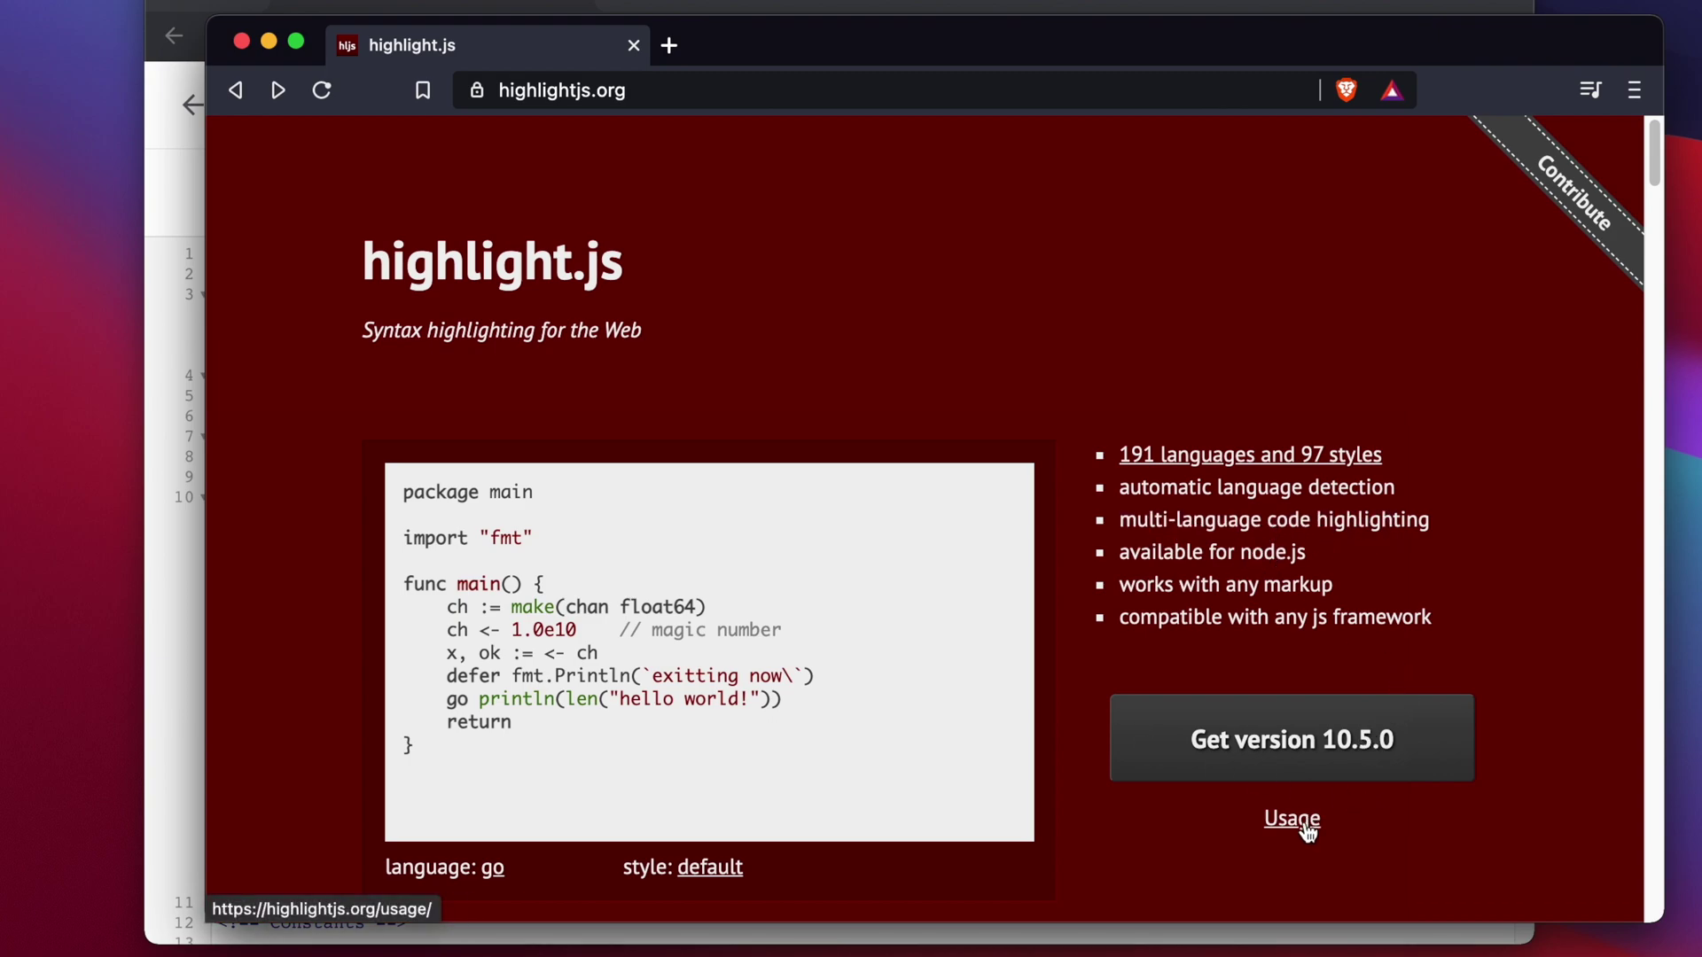
scroll(612, 820, "down", 1)
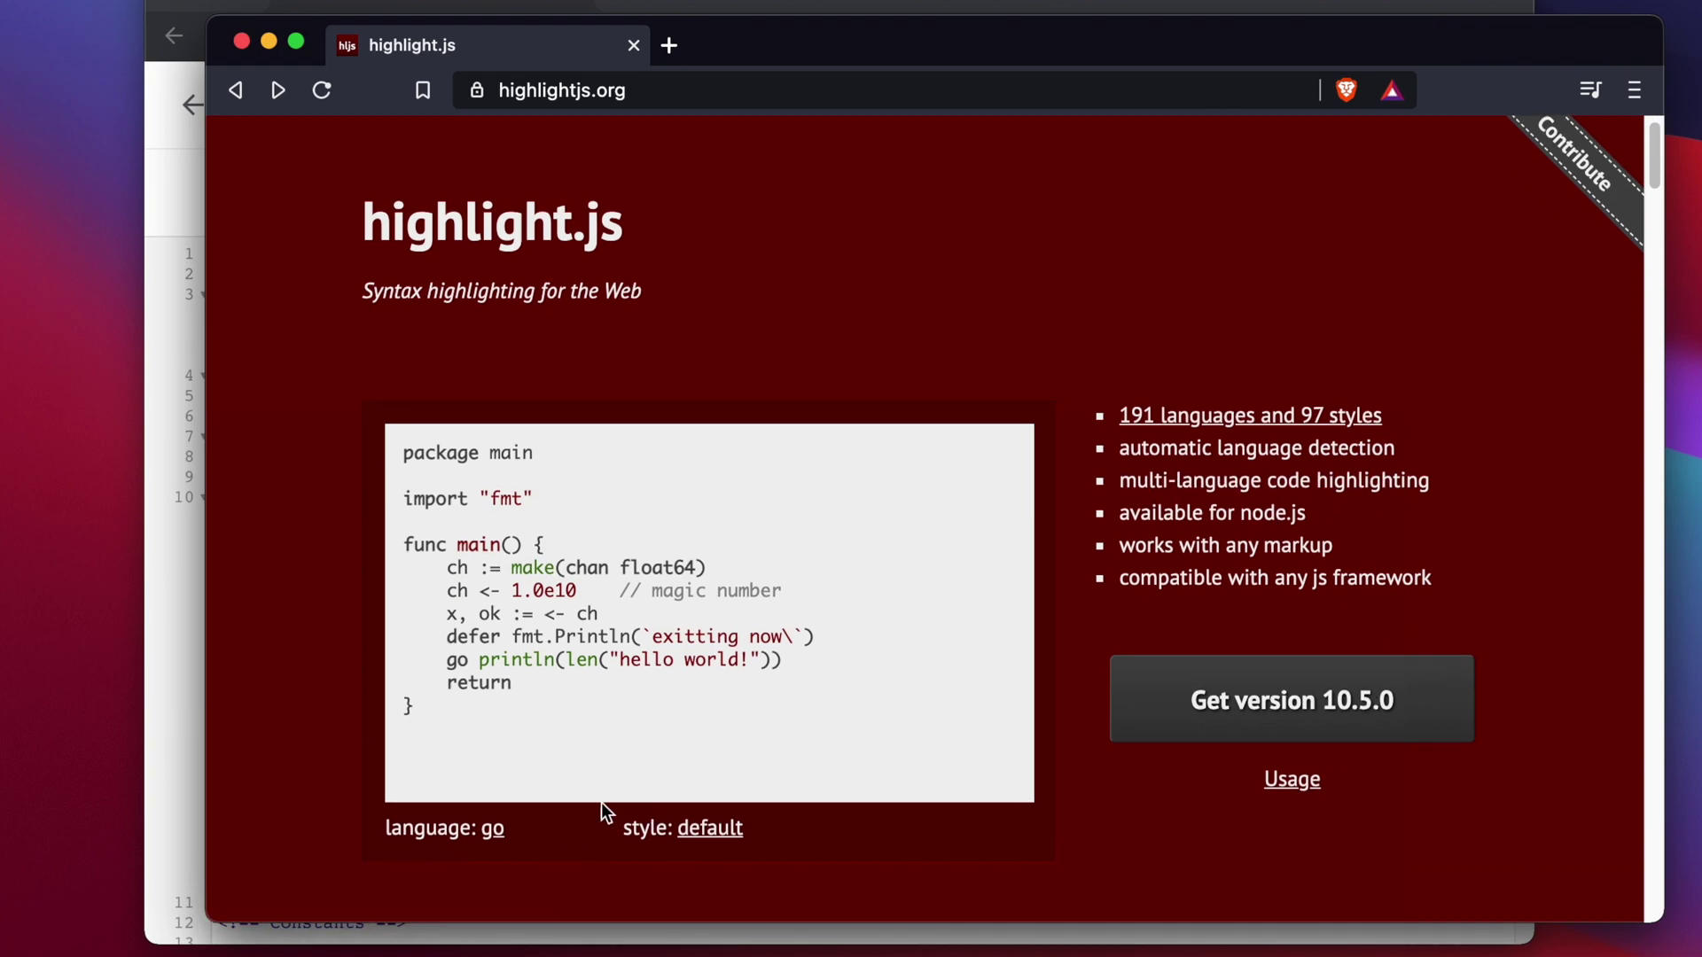
Cycle the demo through CoffeeScript, bash and ini, and styles solarized-dark, solarized-light and github.
left_click(493, 830)
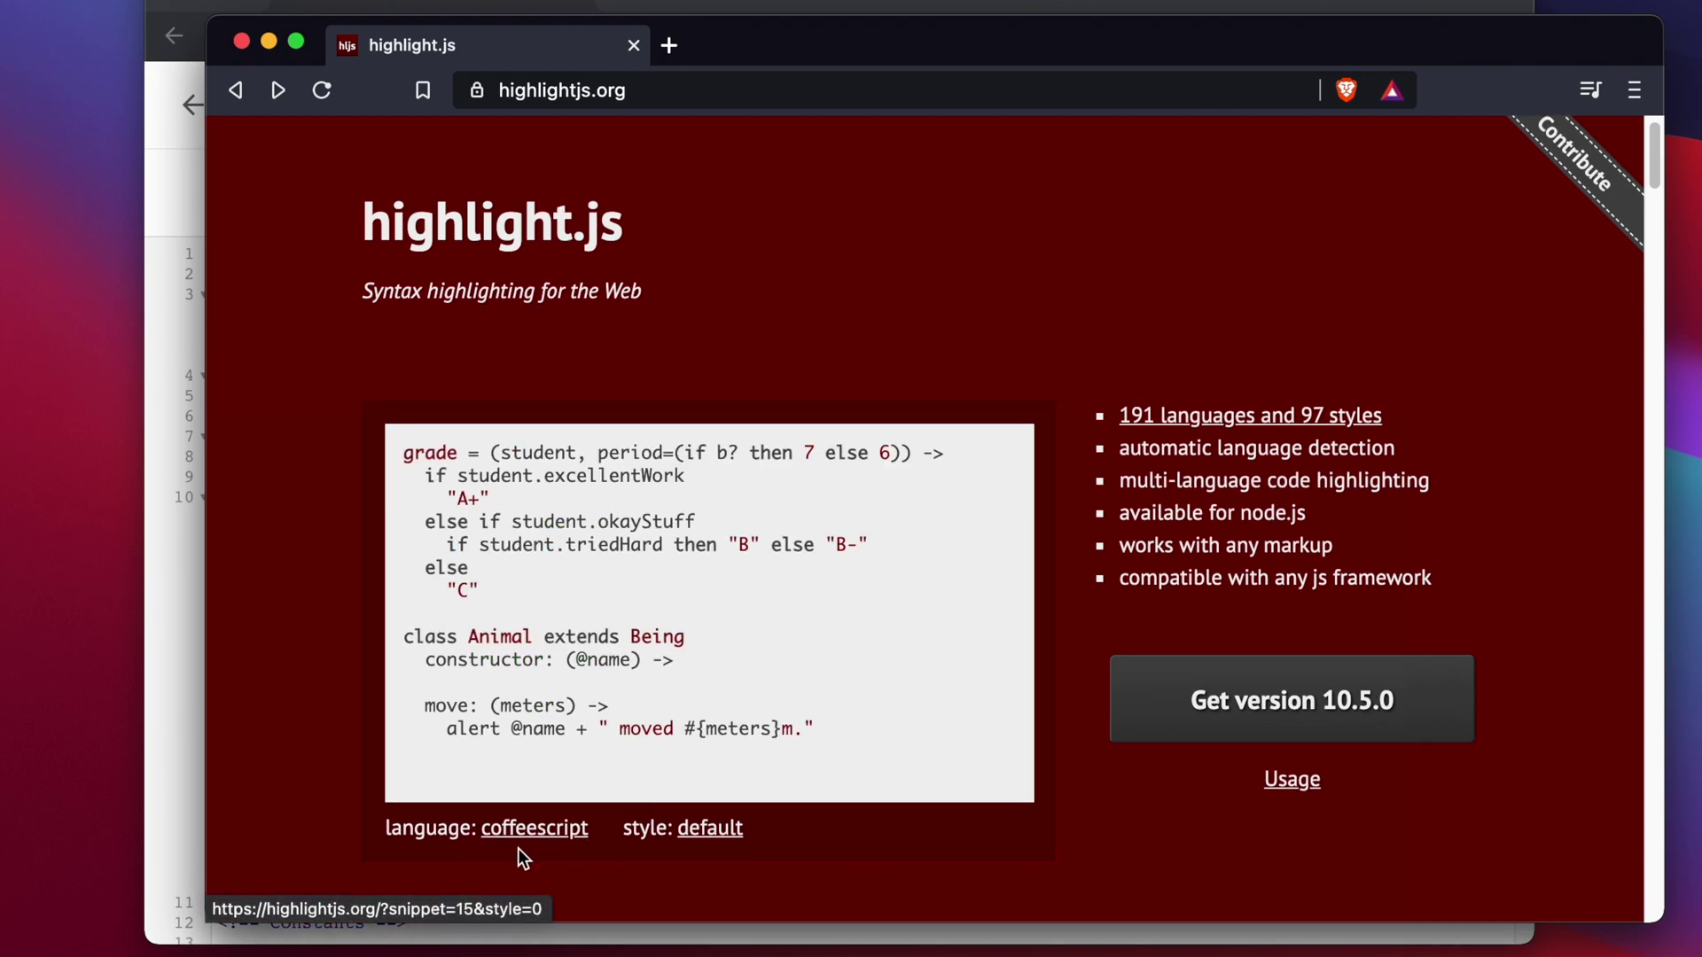
left_click(573, 833)
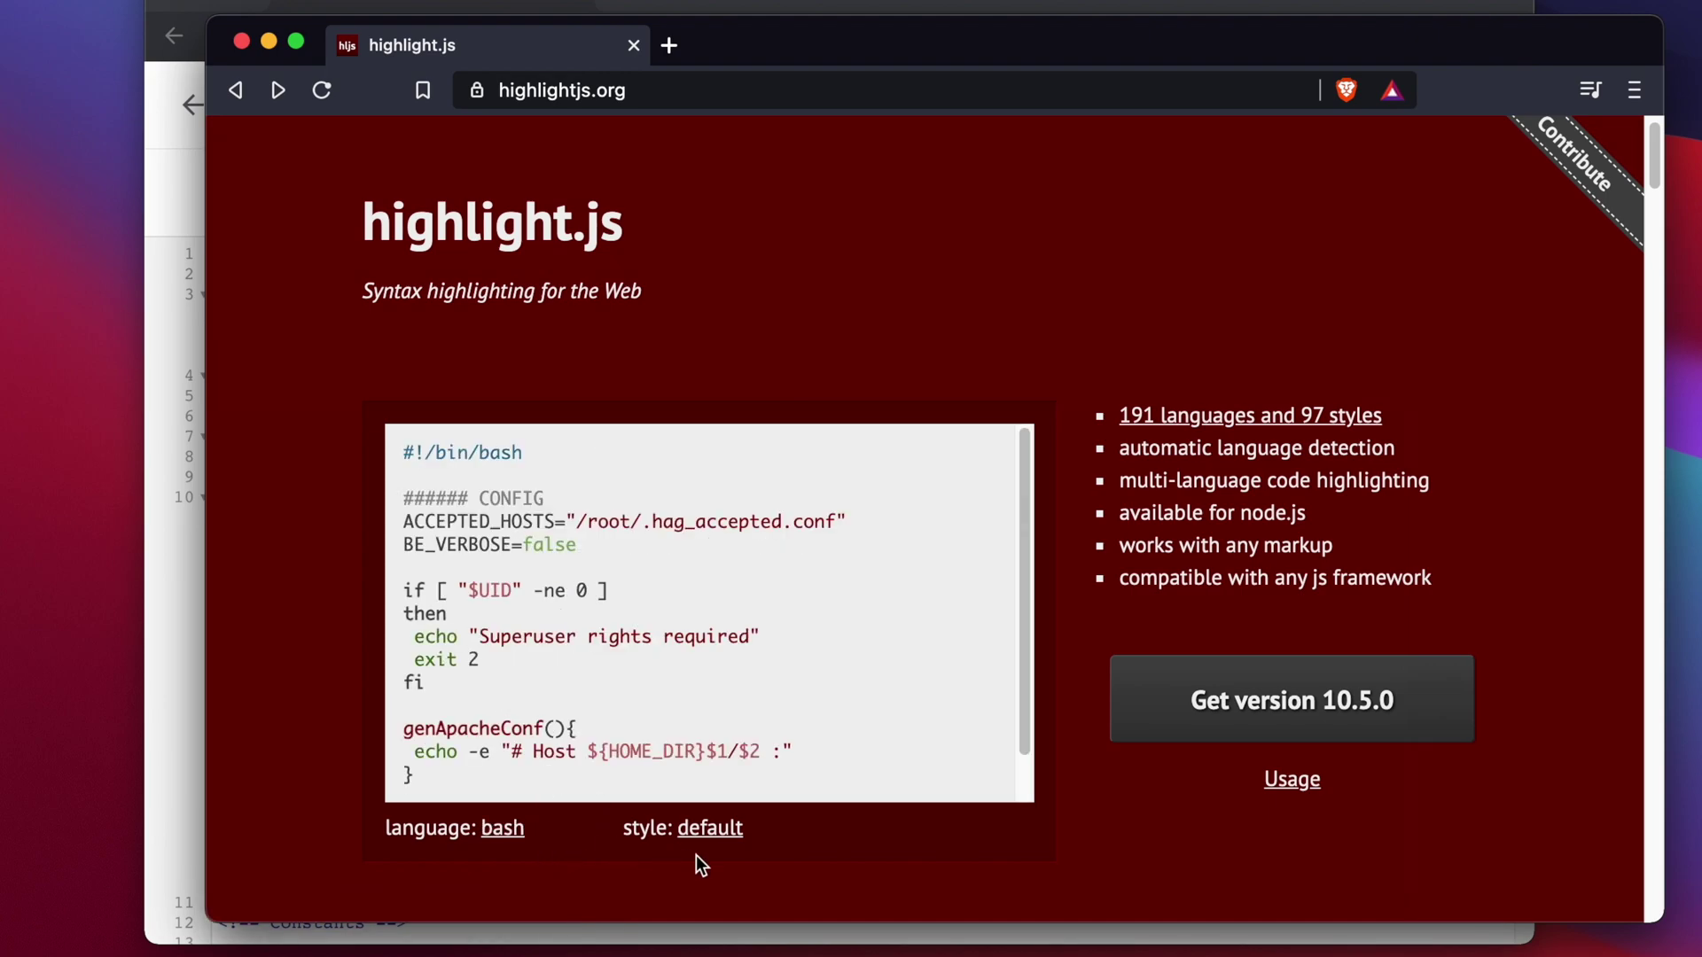
left_click(502, 833)
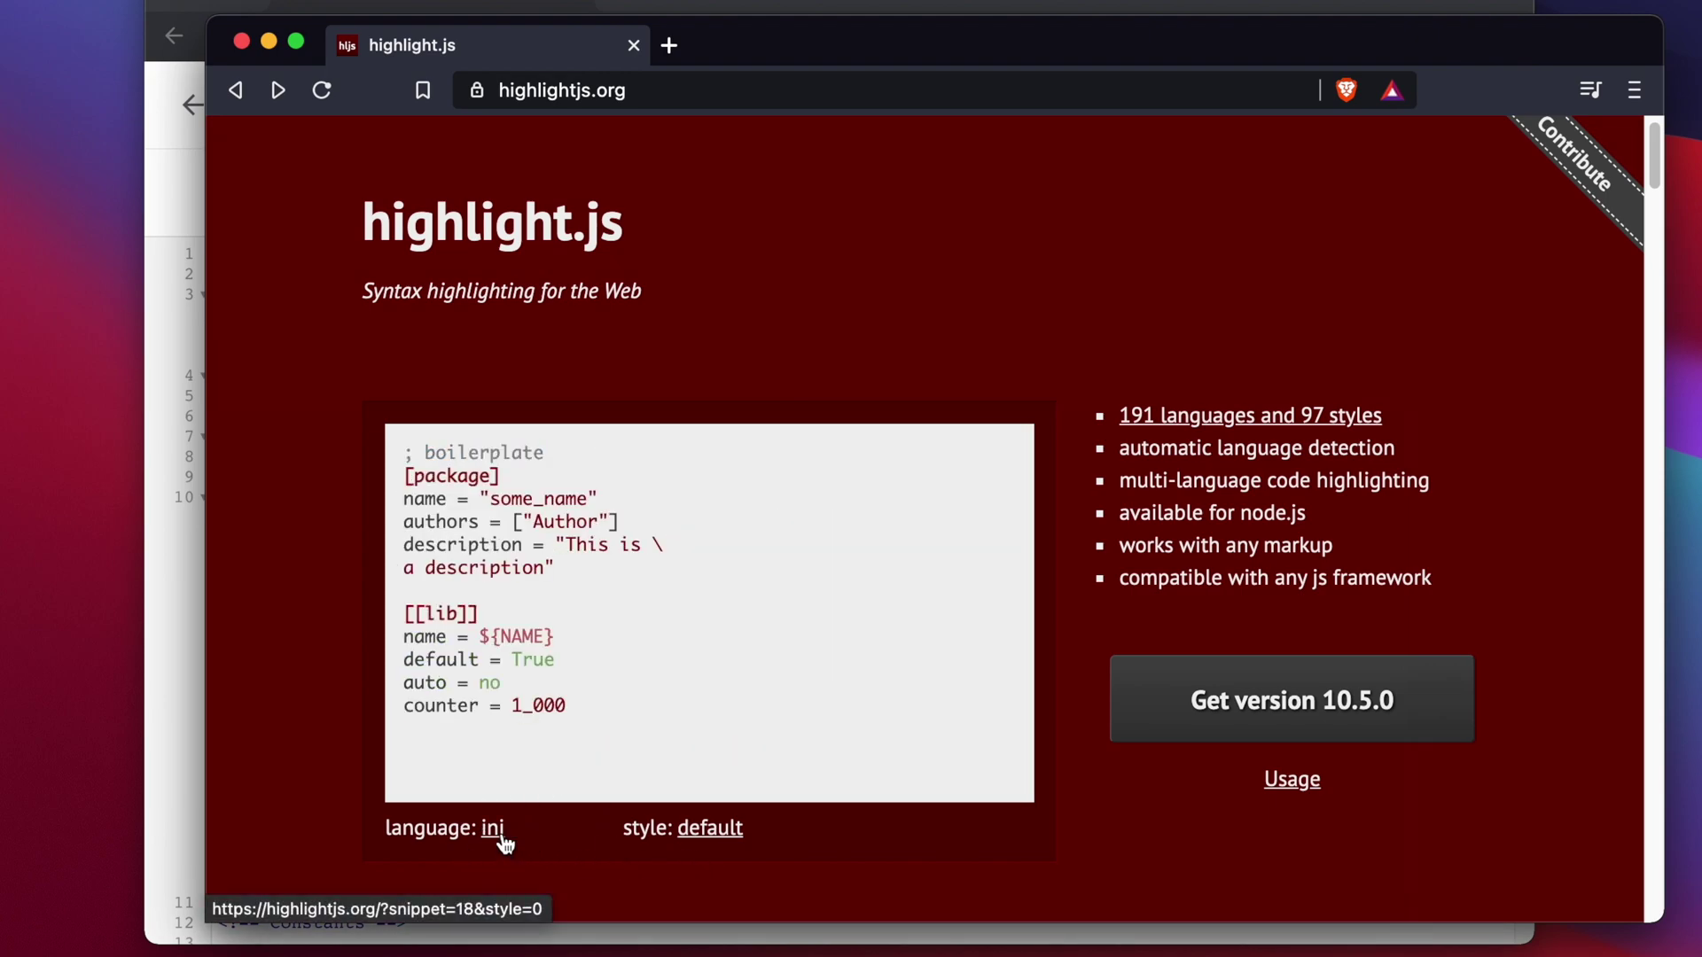
left_click(725, 837)
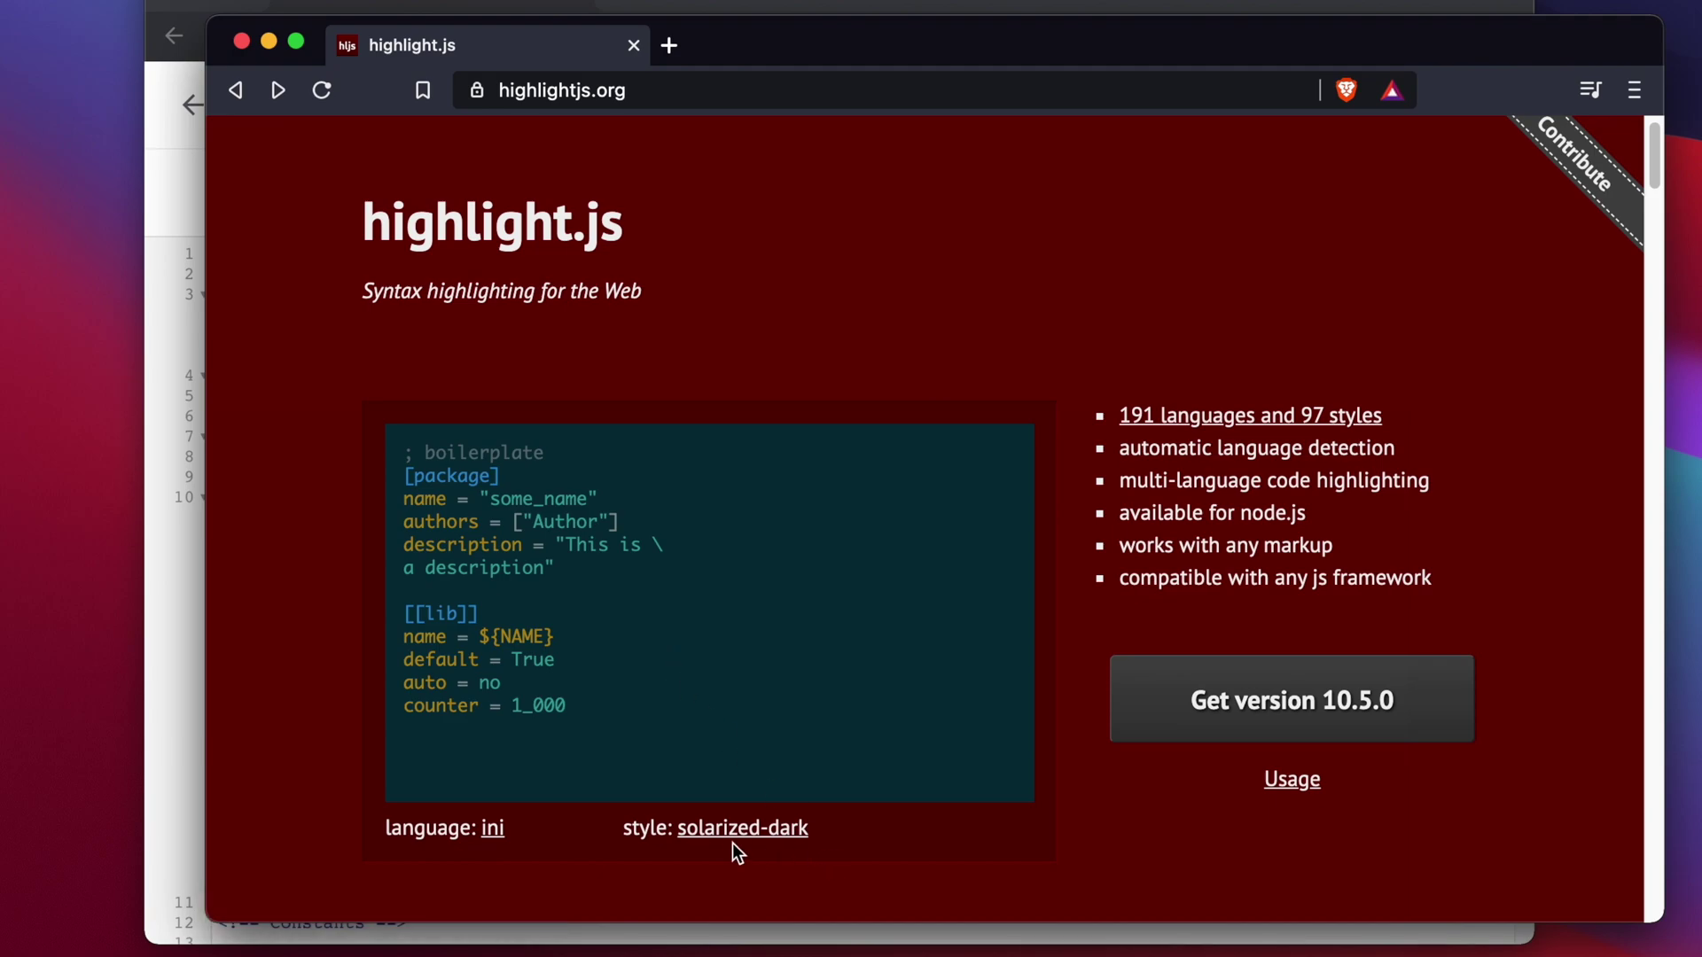
left_click(747, 838)
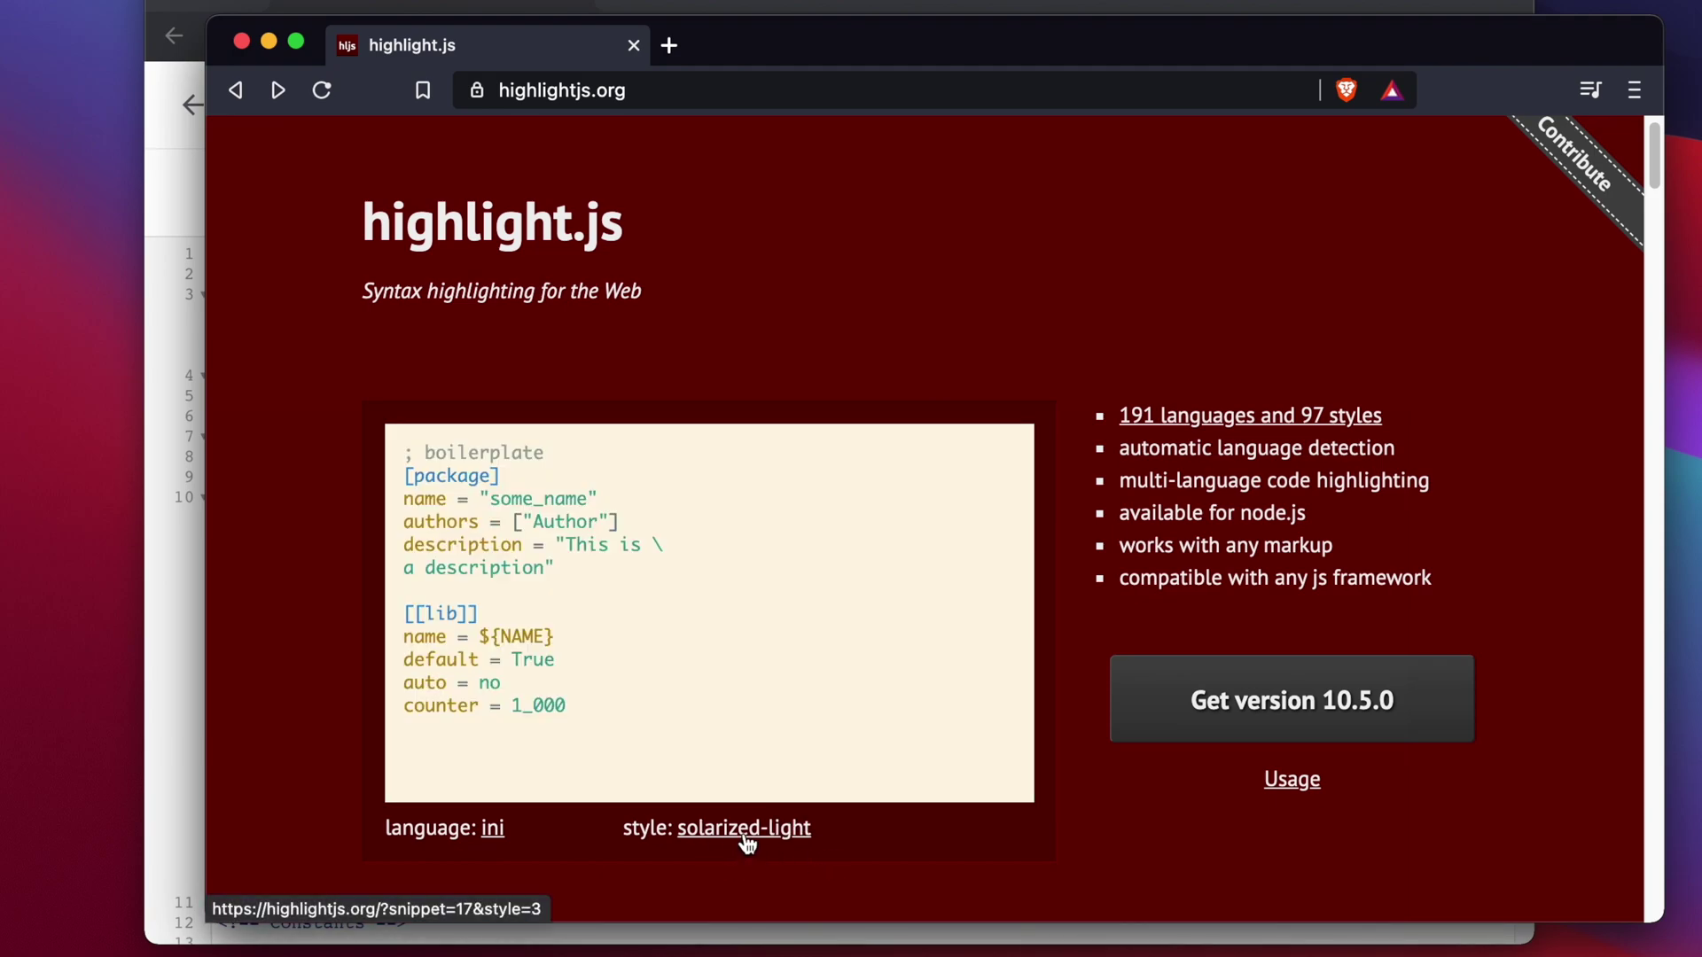
left_click(796, 838)
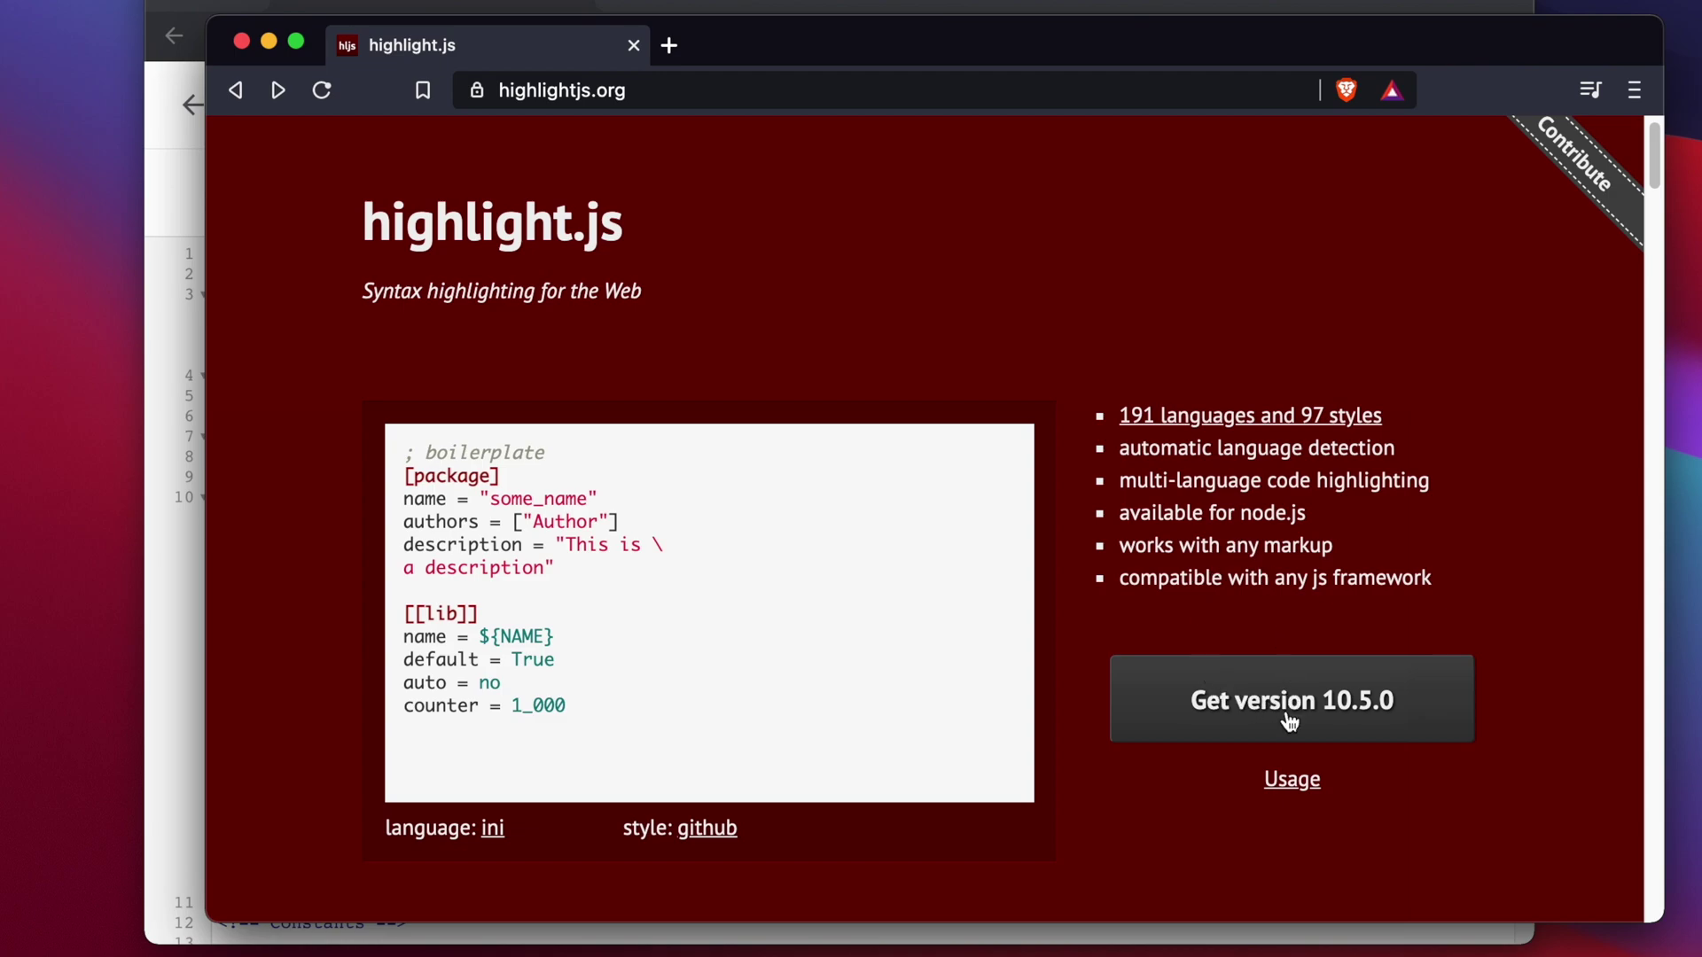
right_click(1296, 784)
Open the usage guide in a new tab and read its Getting Started intro and setup snippet.
left_click(1361, 796)
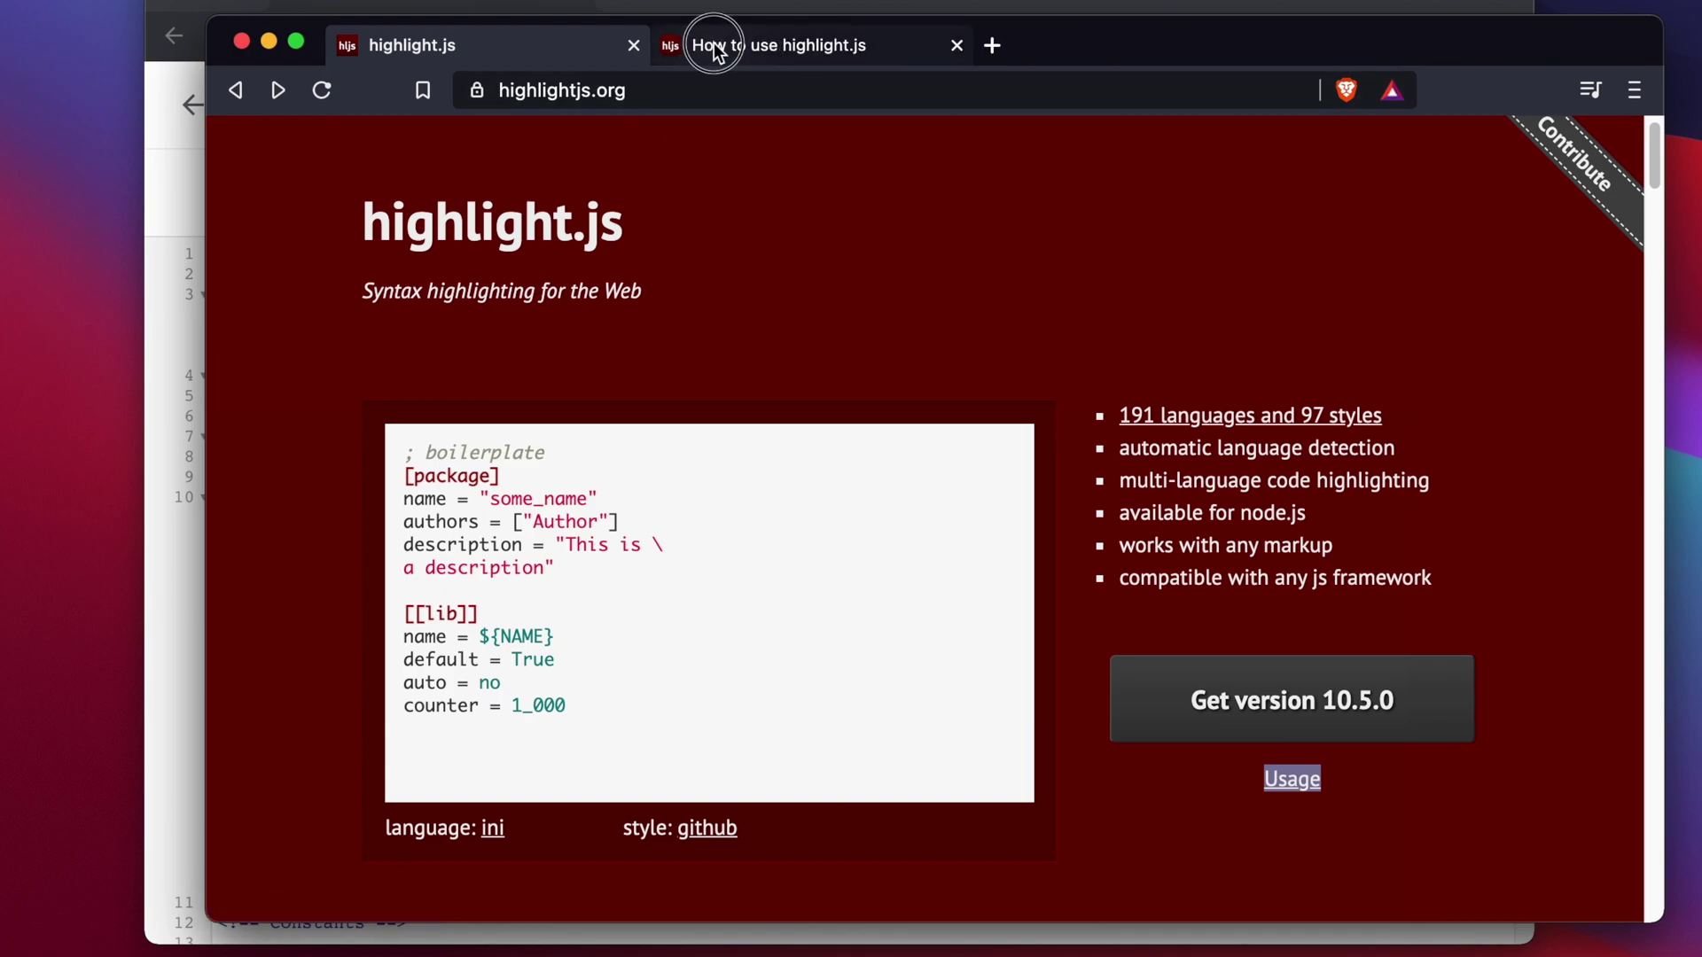
left_click(694, 45)
left_click_drag(1653, 152, 1651, 184)
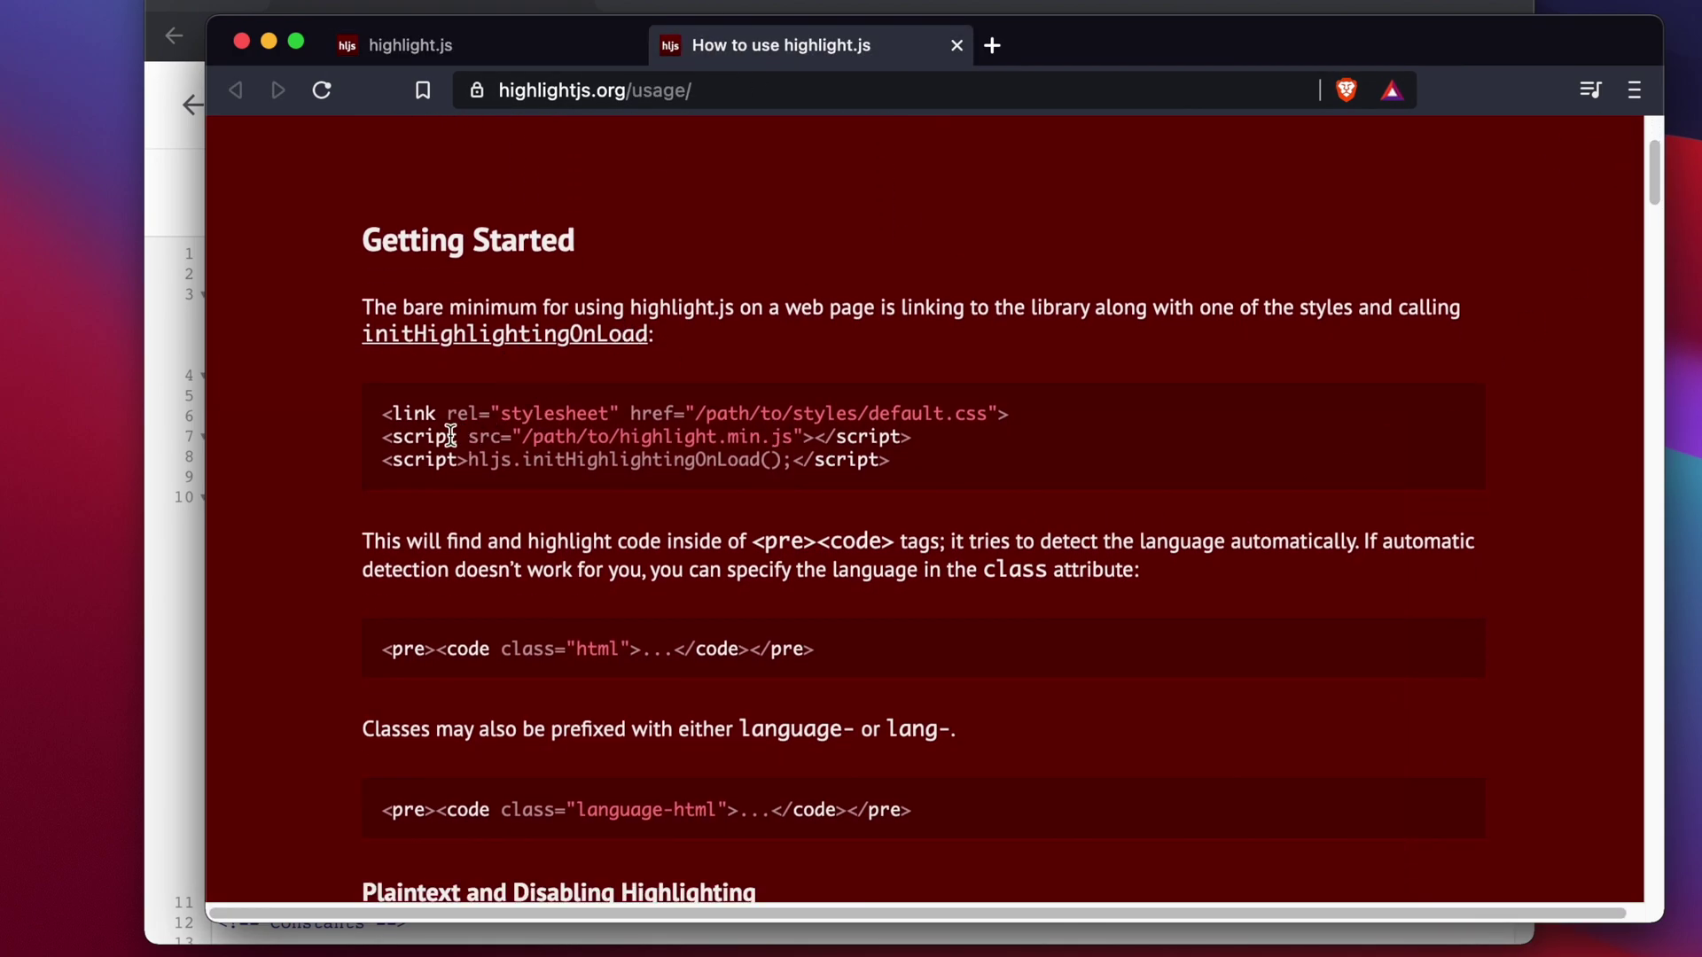
left_click_drag(943, 457, 353, 411)
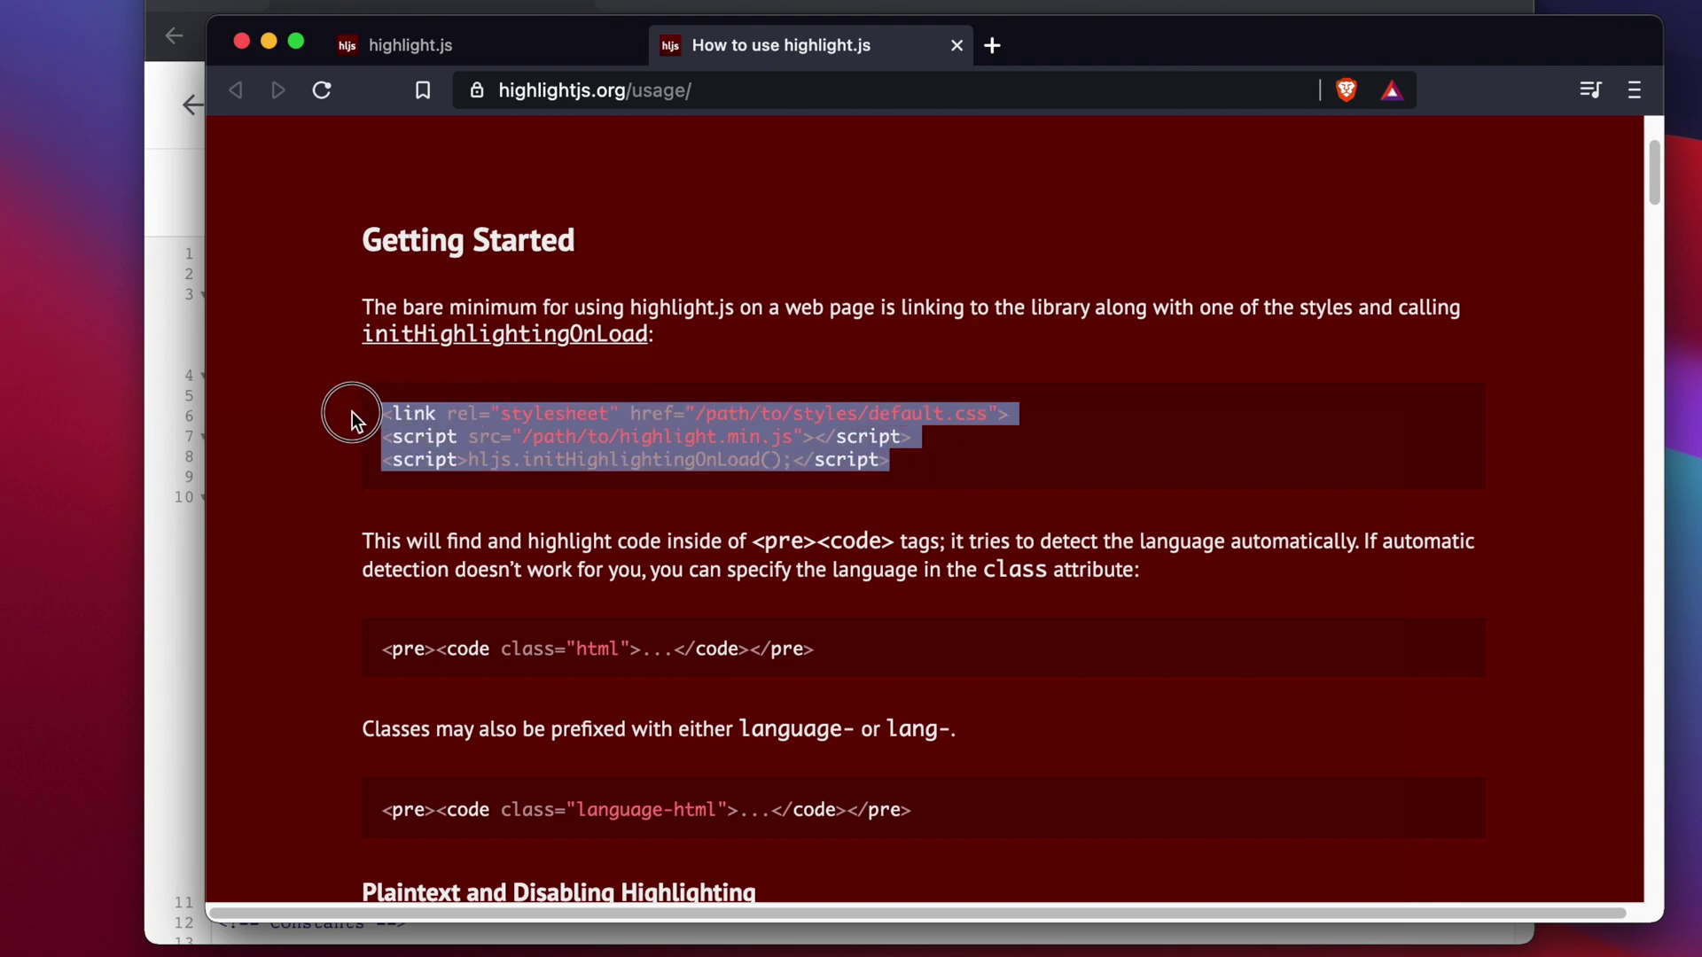
left_click(421, 368)
left_click_drag(365, 308, 1473, 326)
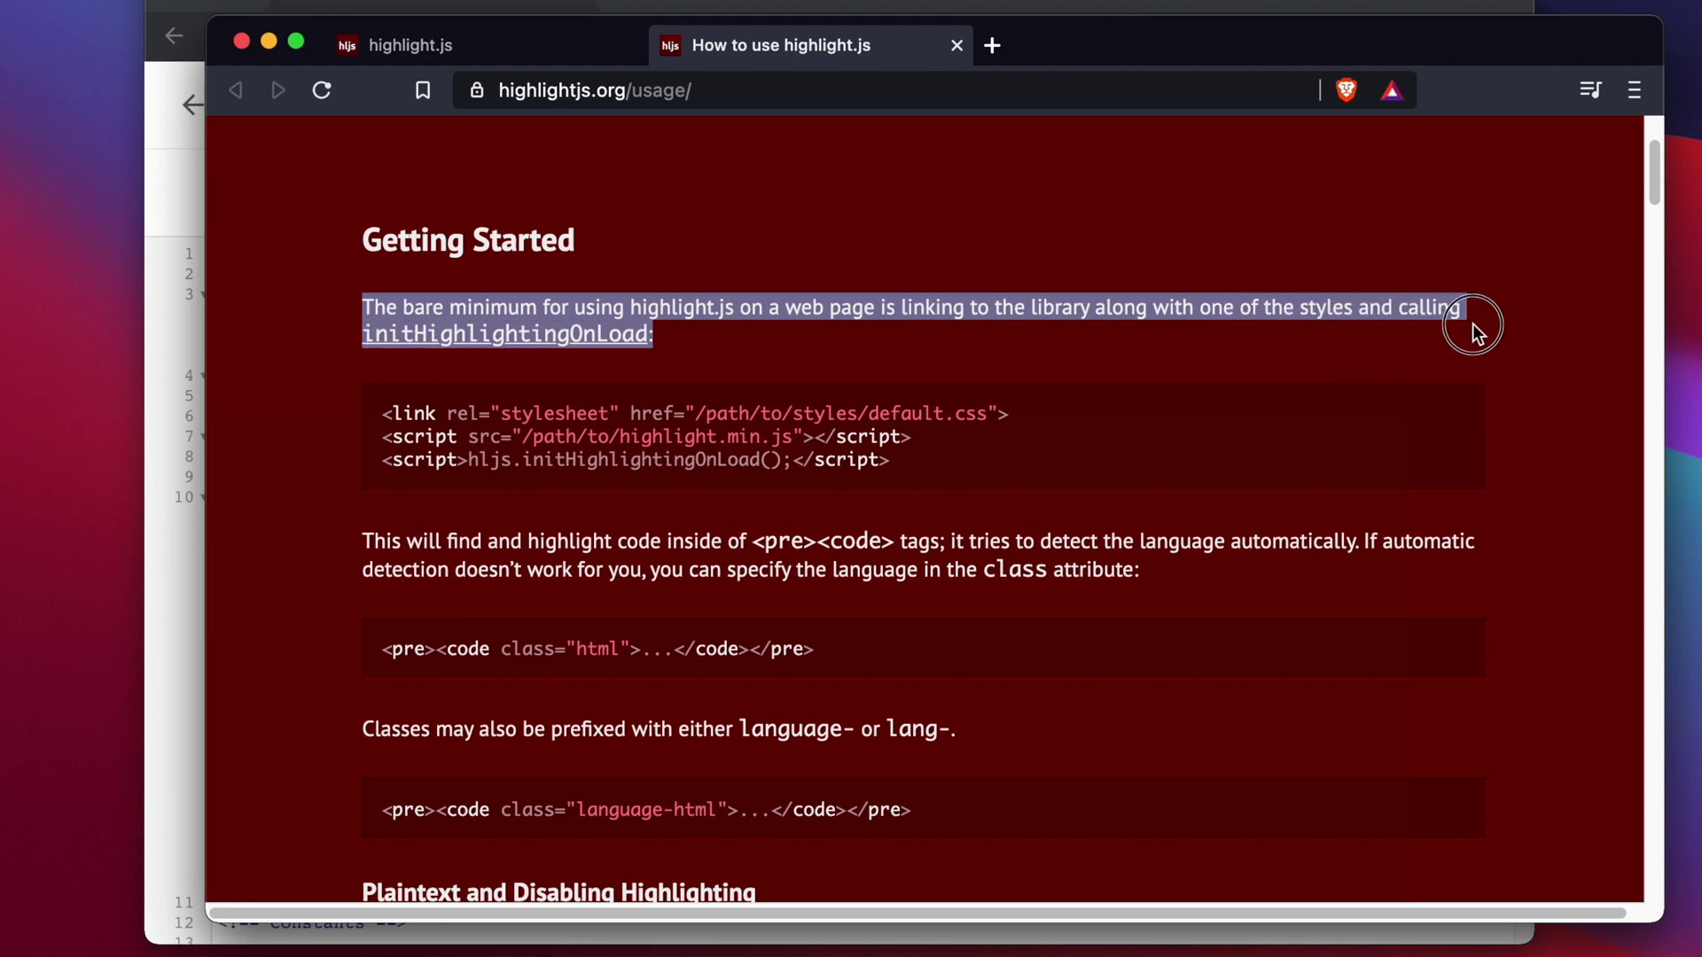
left_click(930, 379)
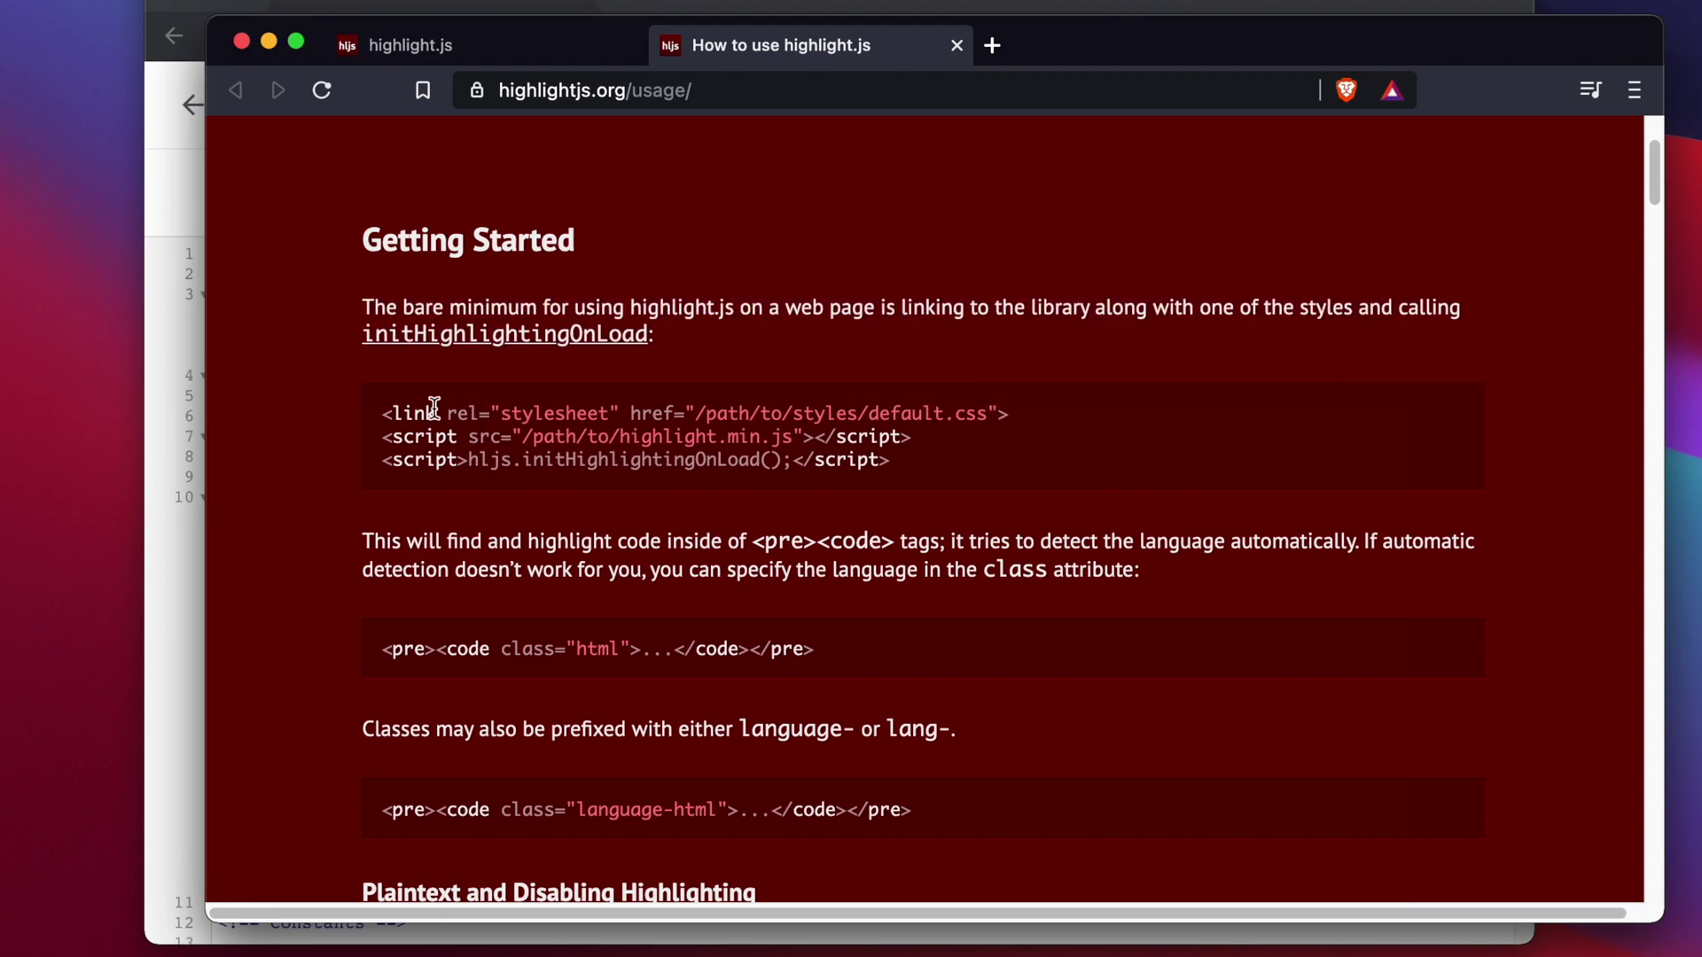
Review the example's stylesheet link, script lines and pre code block, then return to the homepage tab.
left_click_drag(392, 413, 506, 437)
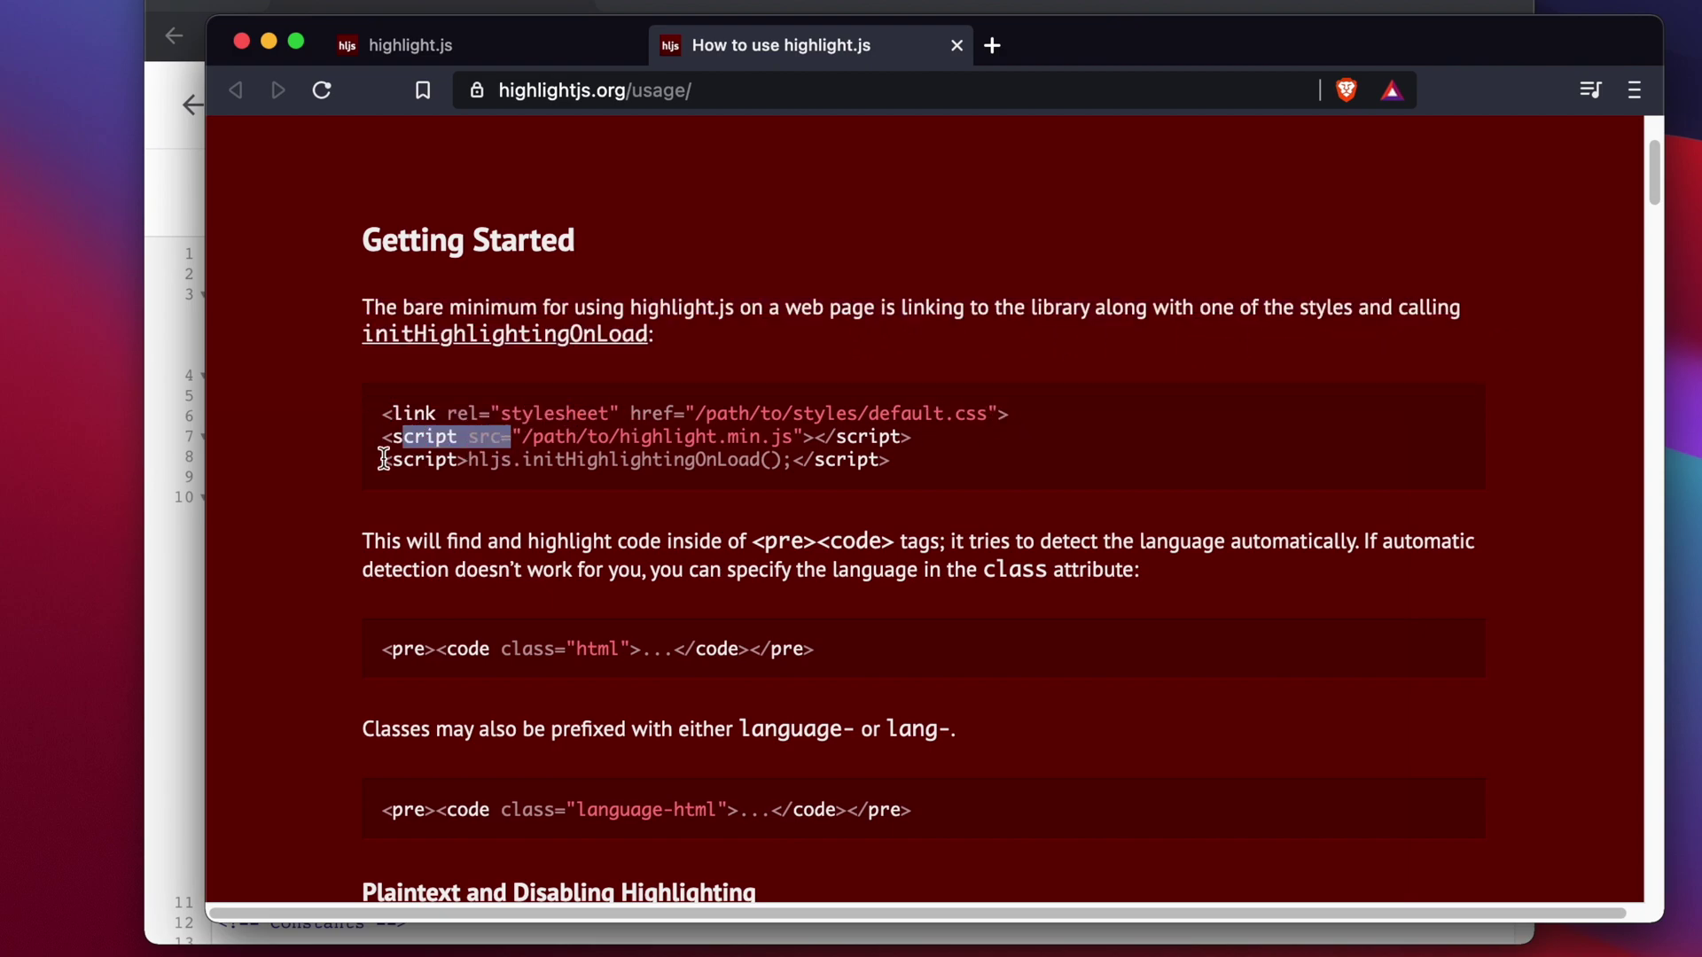
left_click_drag(382, 460, 806, 460)
left_click(714, 494)
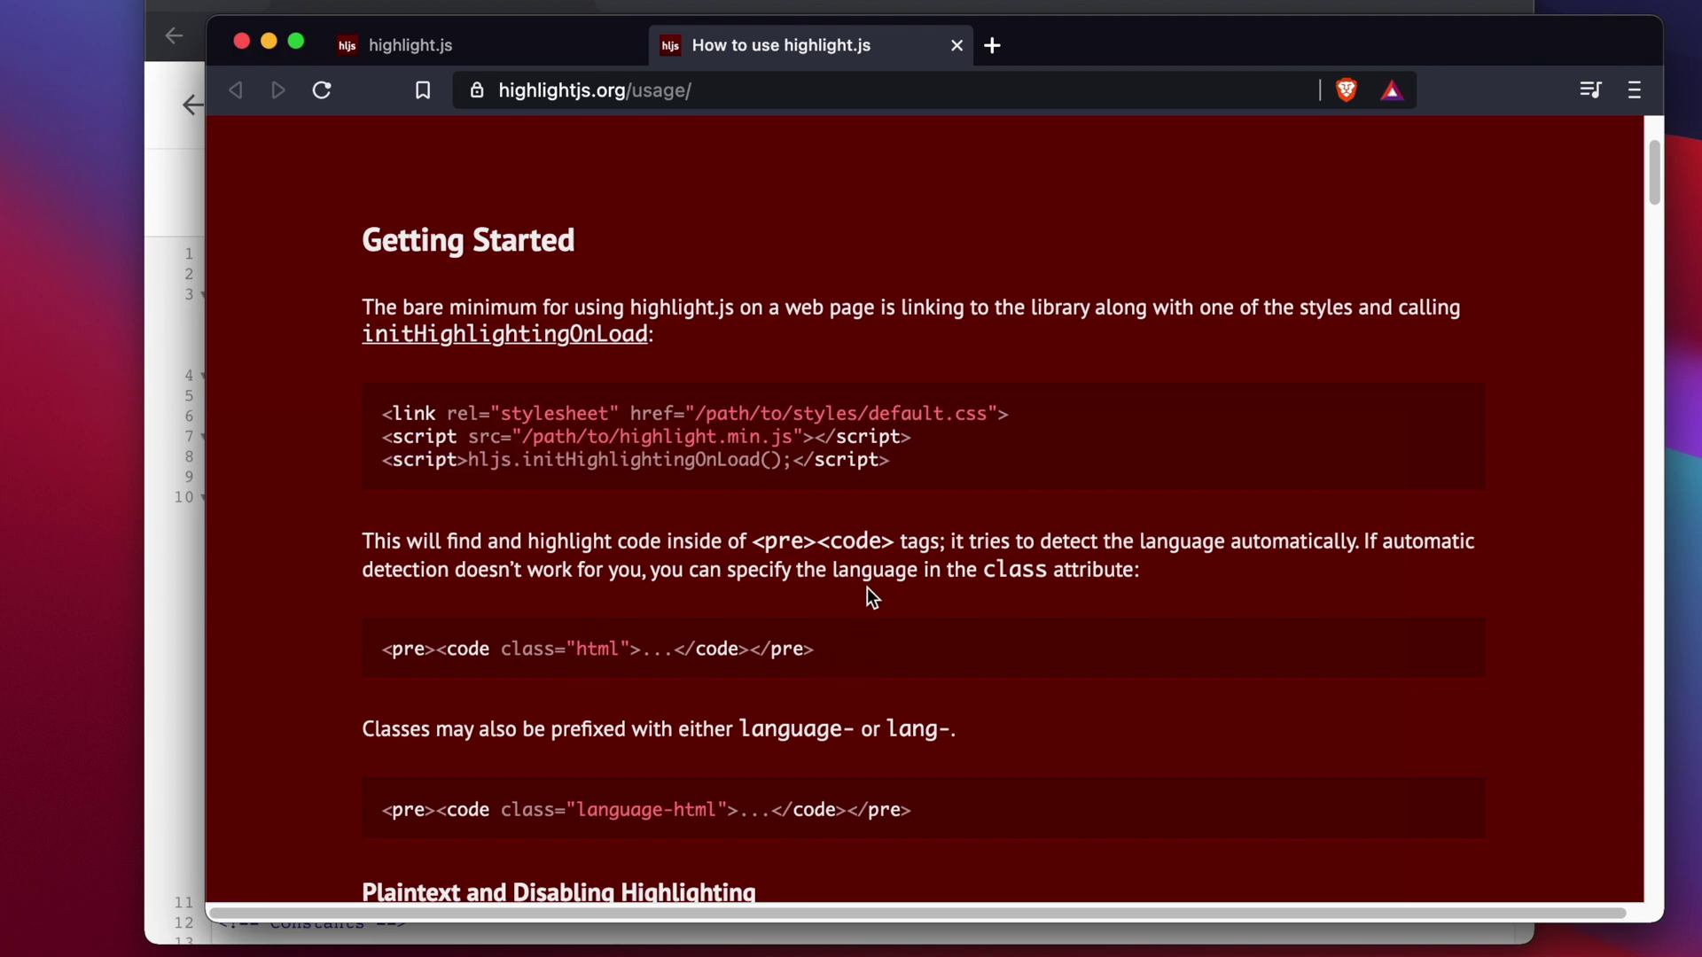
left_click_drag(836, 640, 348, 647)
left_click(638, 589)
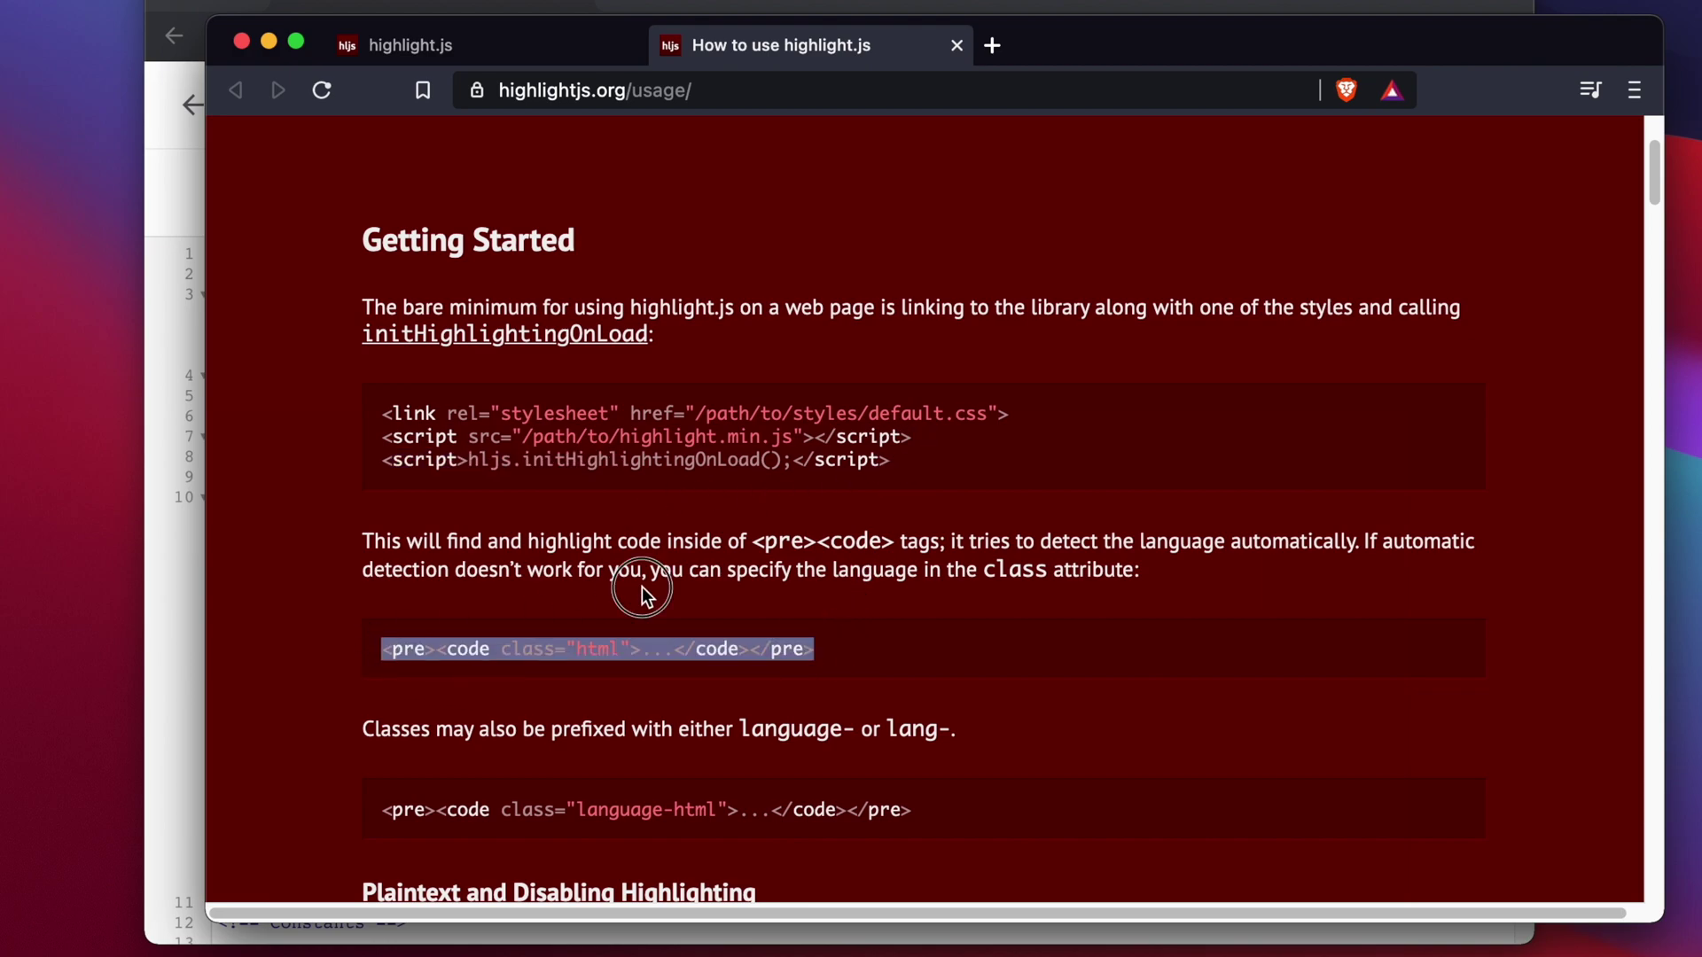
left_click(530, 49)
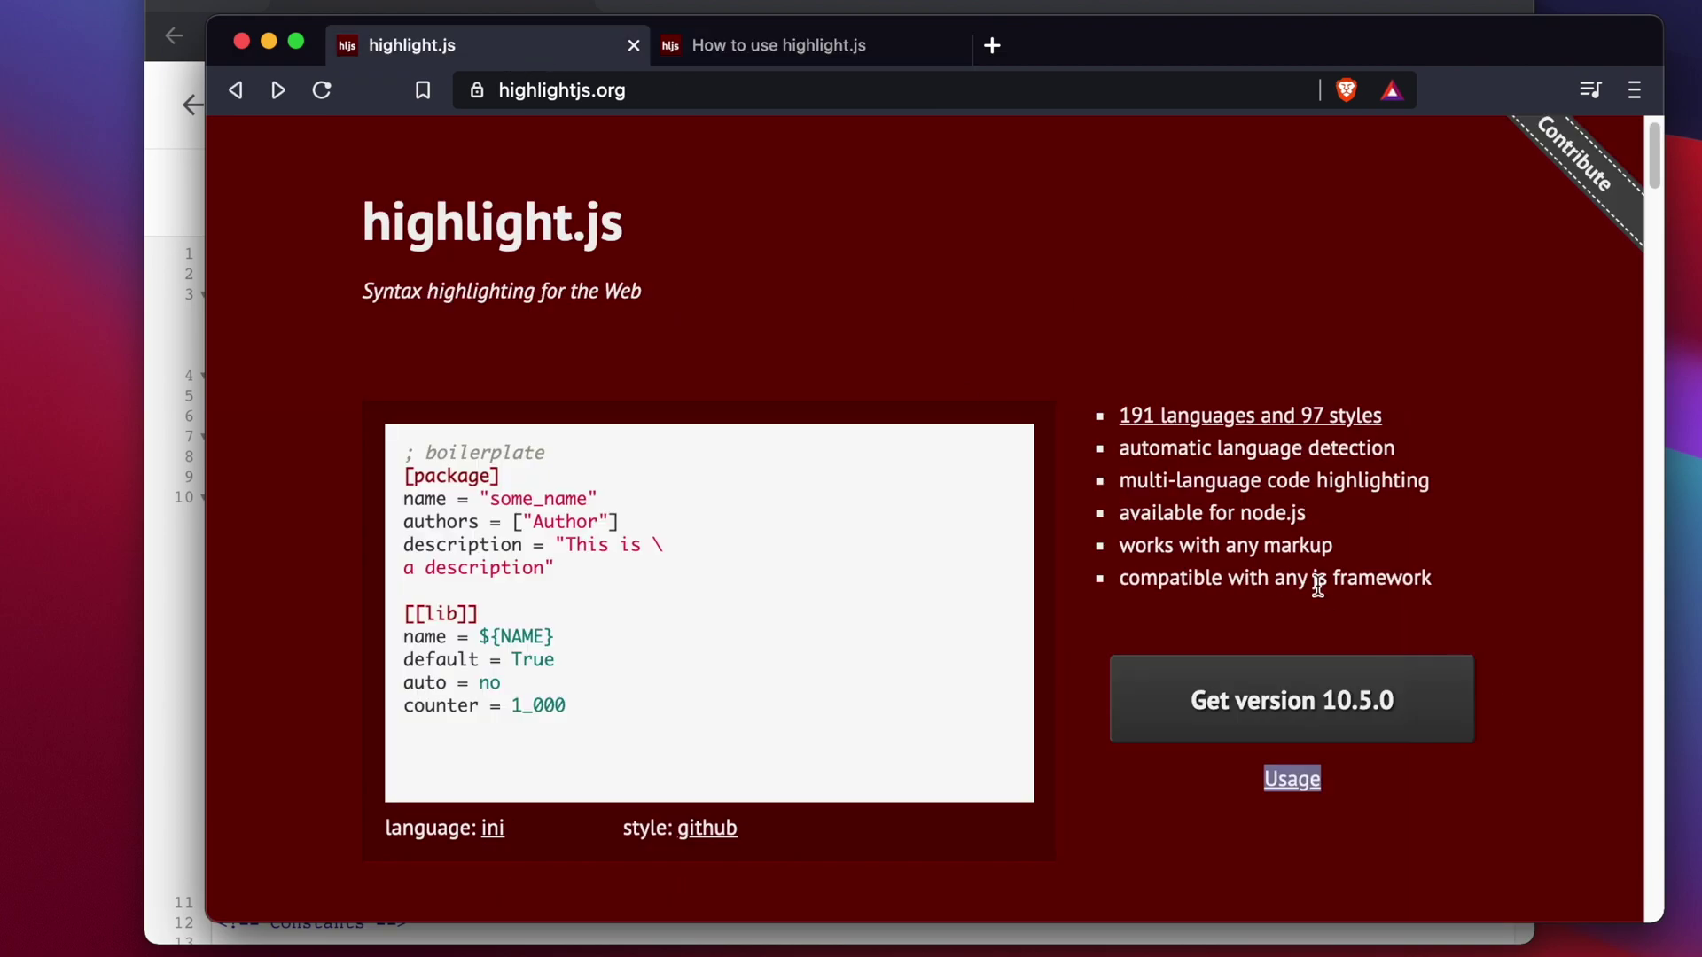
Open the highlight.js download page and scroll through it to the CDN section.
left_click(1314, 712)
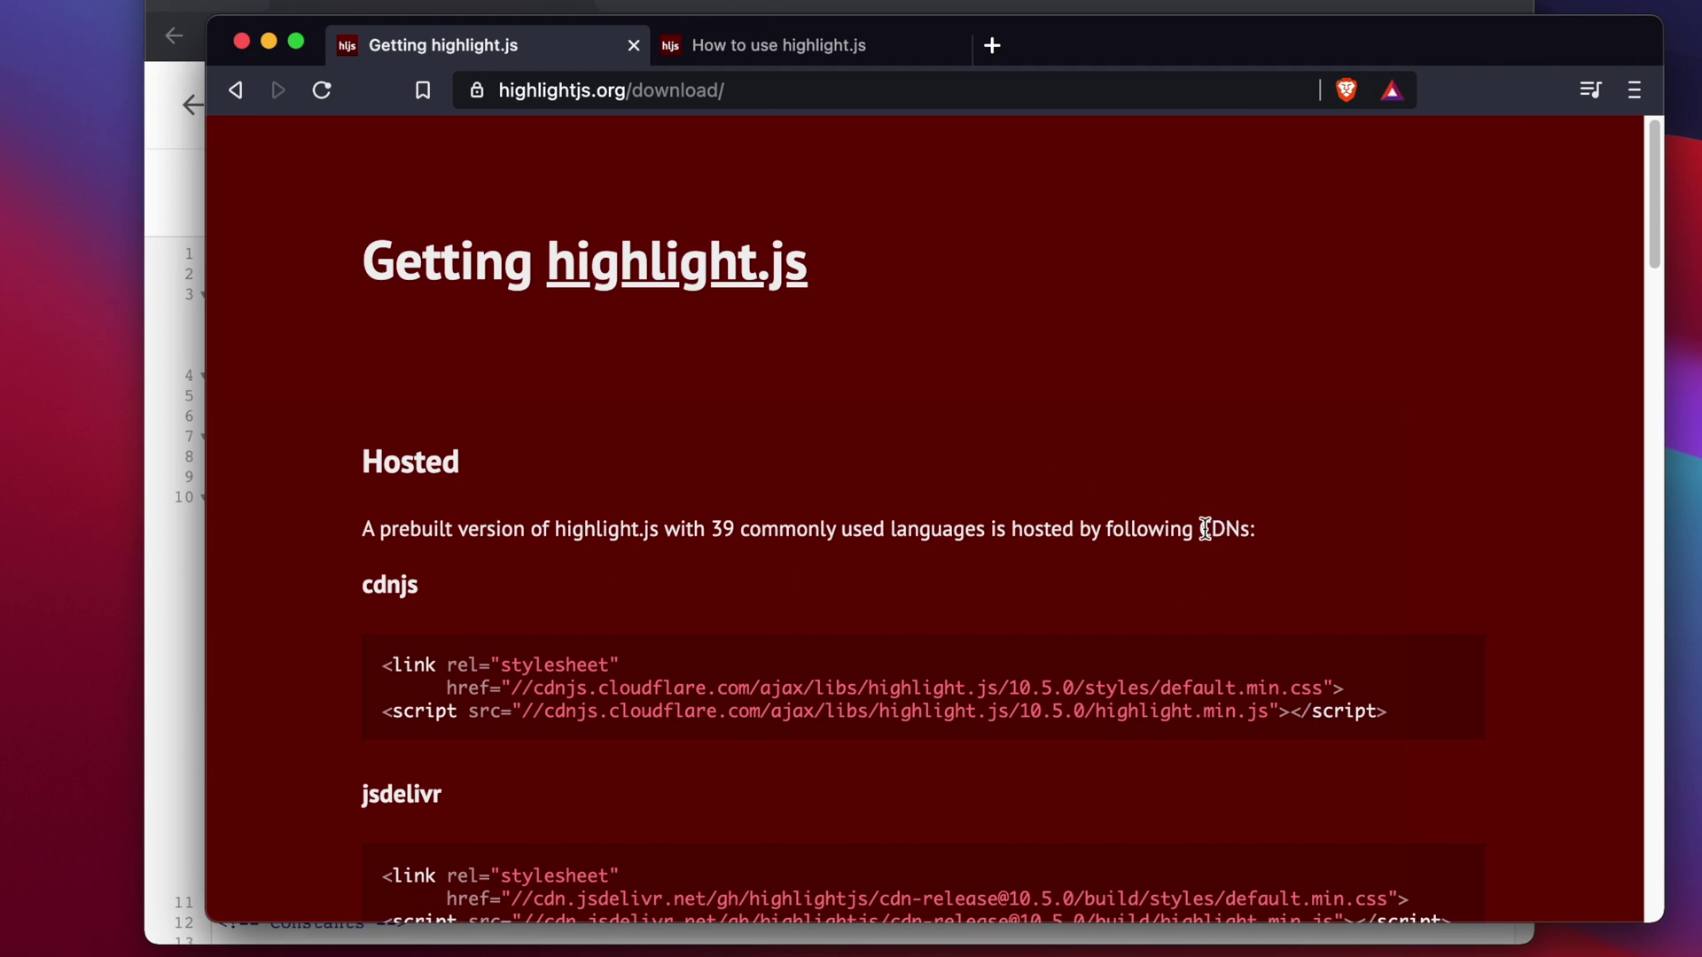
left_click_drag(1198, 530, 1290, 531)
left_click_drag(707, 529, 966, 532)
scroll(957, 532, "down", 6)
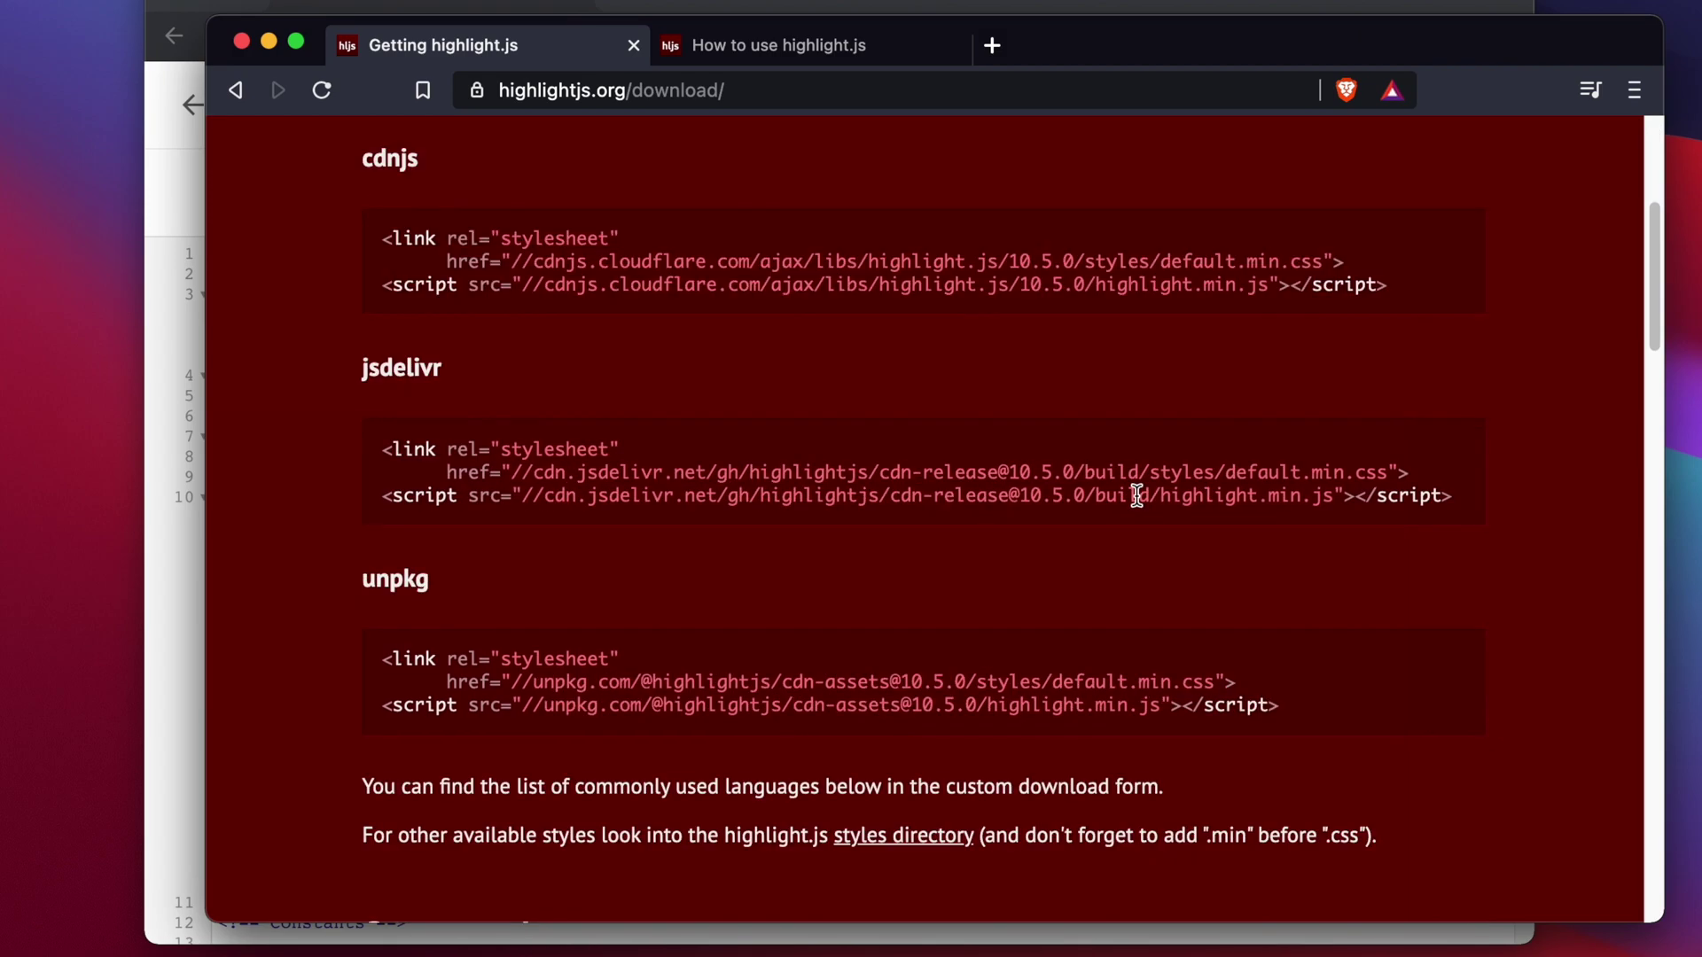
scroll(949, 585, "down", 10)
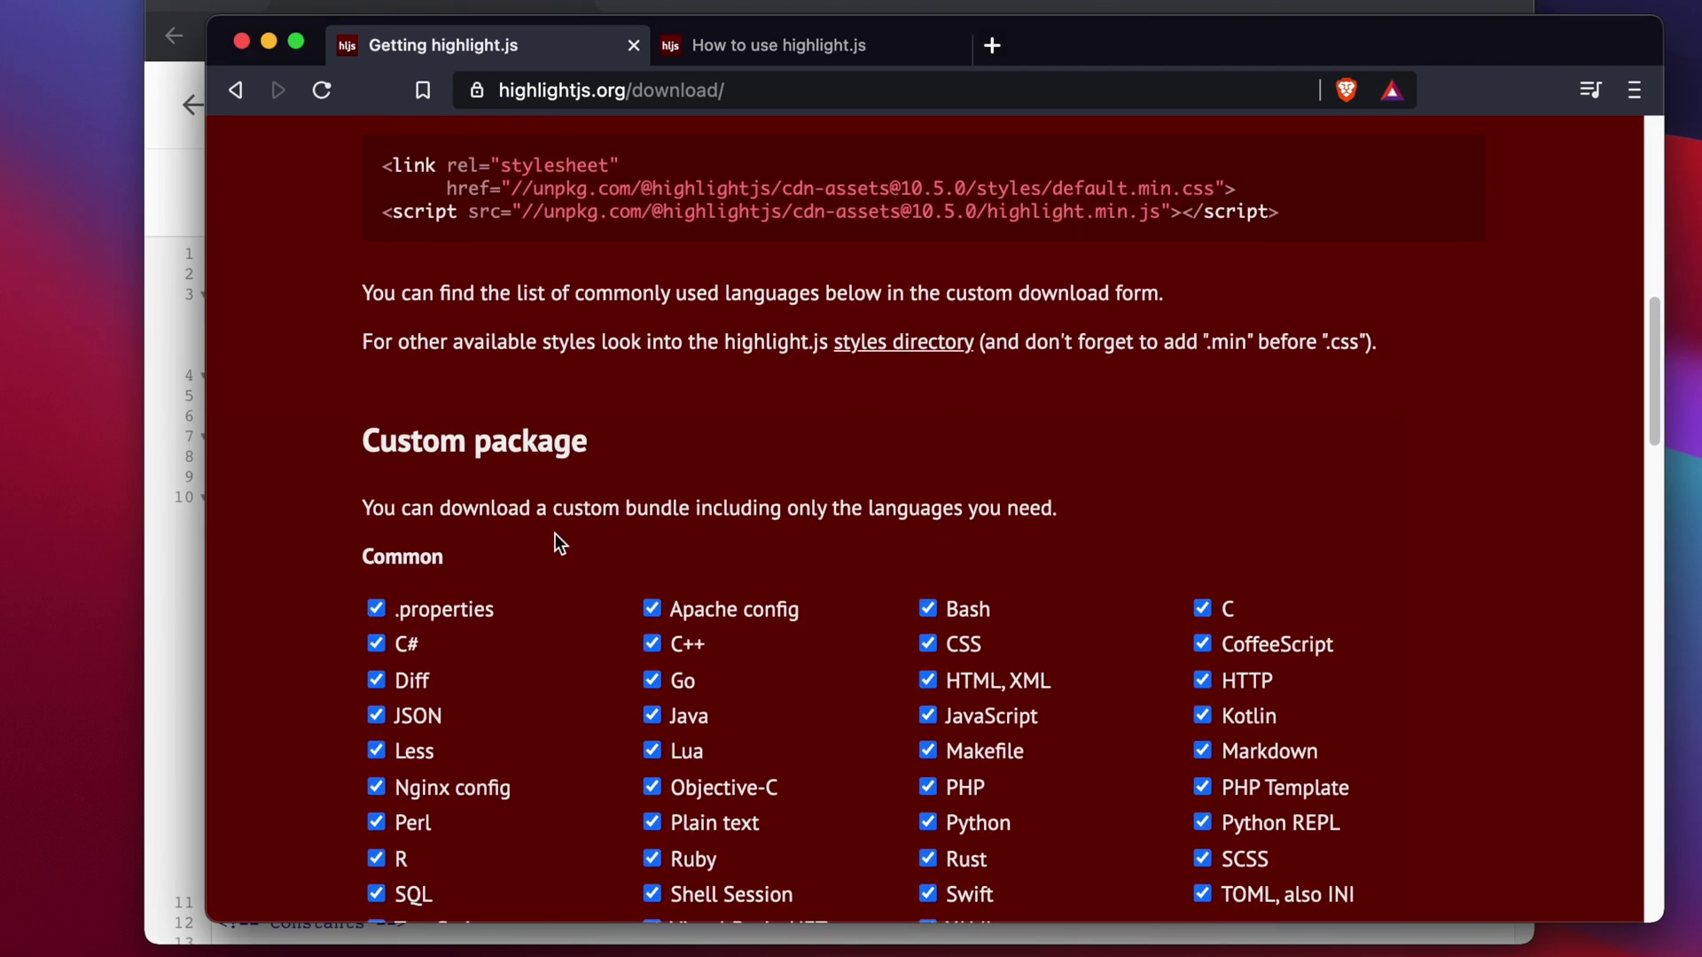
scroll(1017, 364, "up", 15)
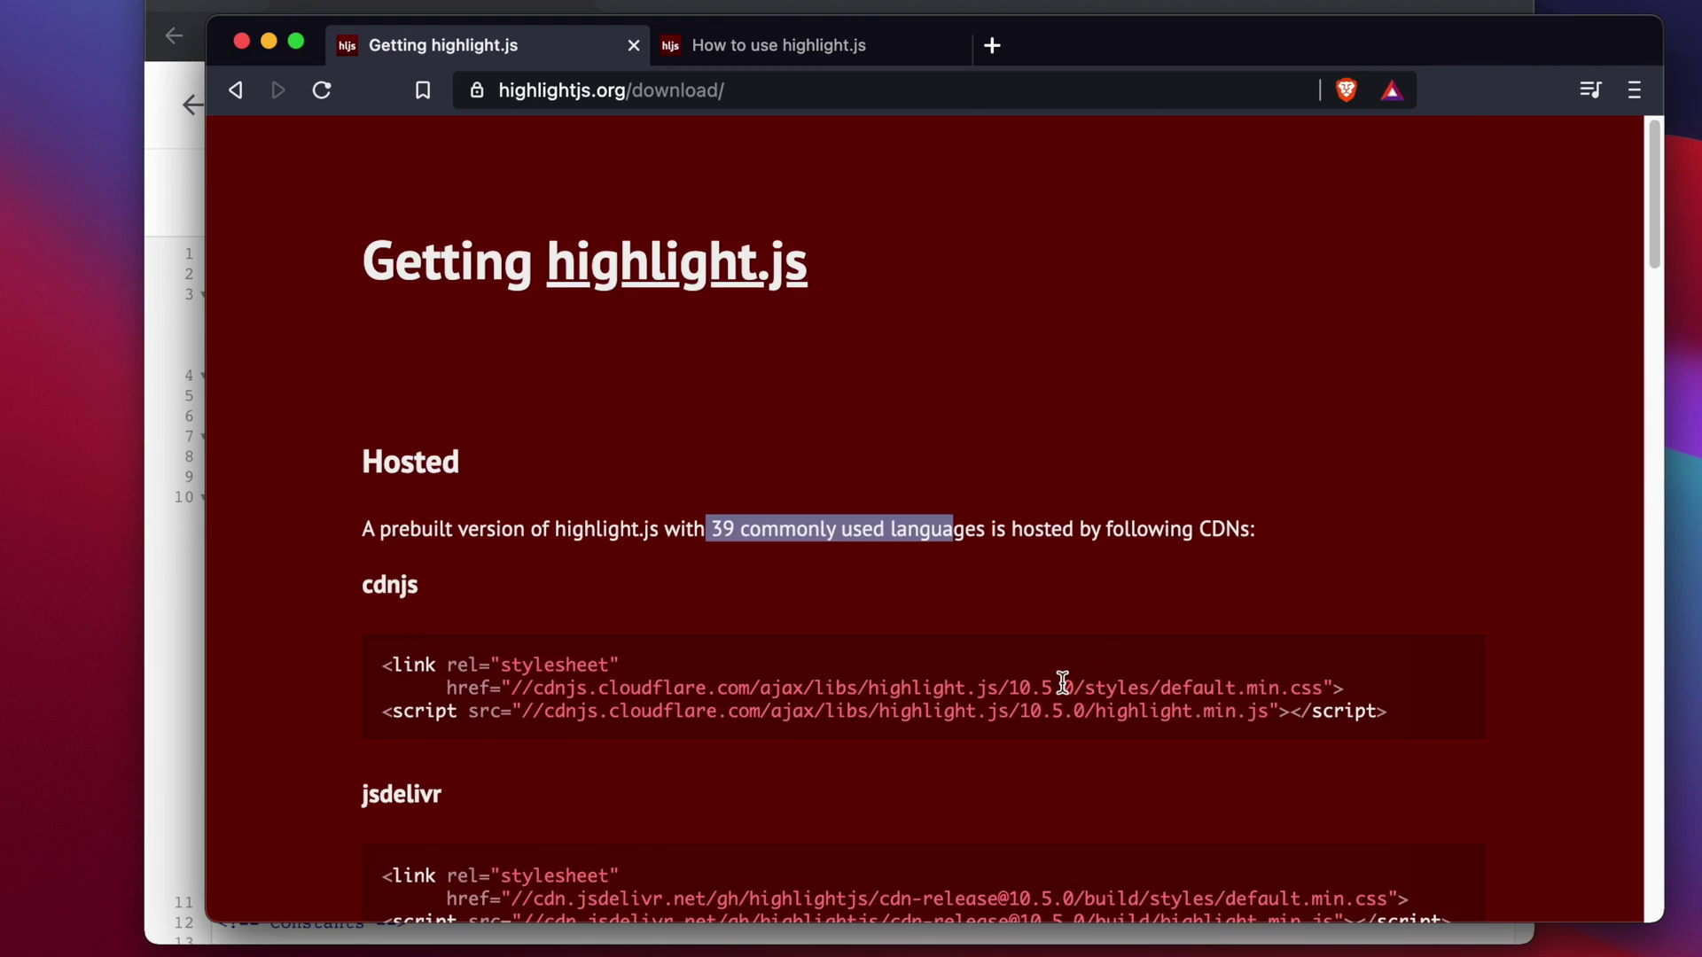
left_click(938, 598)
left_click_drag(708, 529, 984, 529)
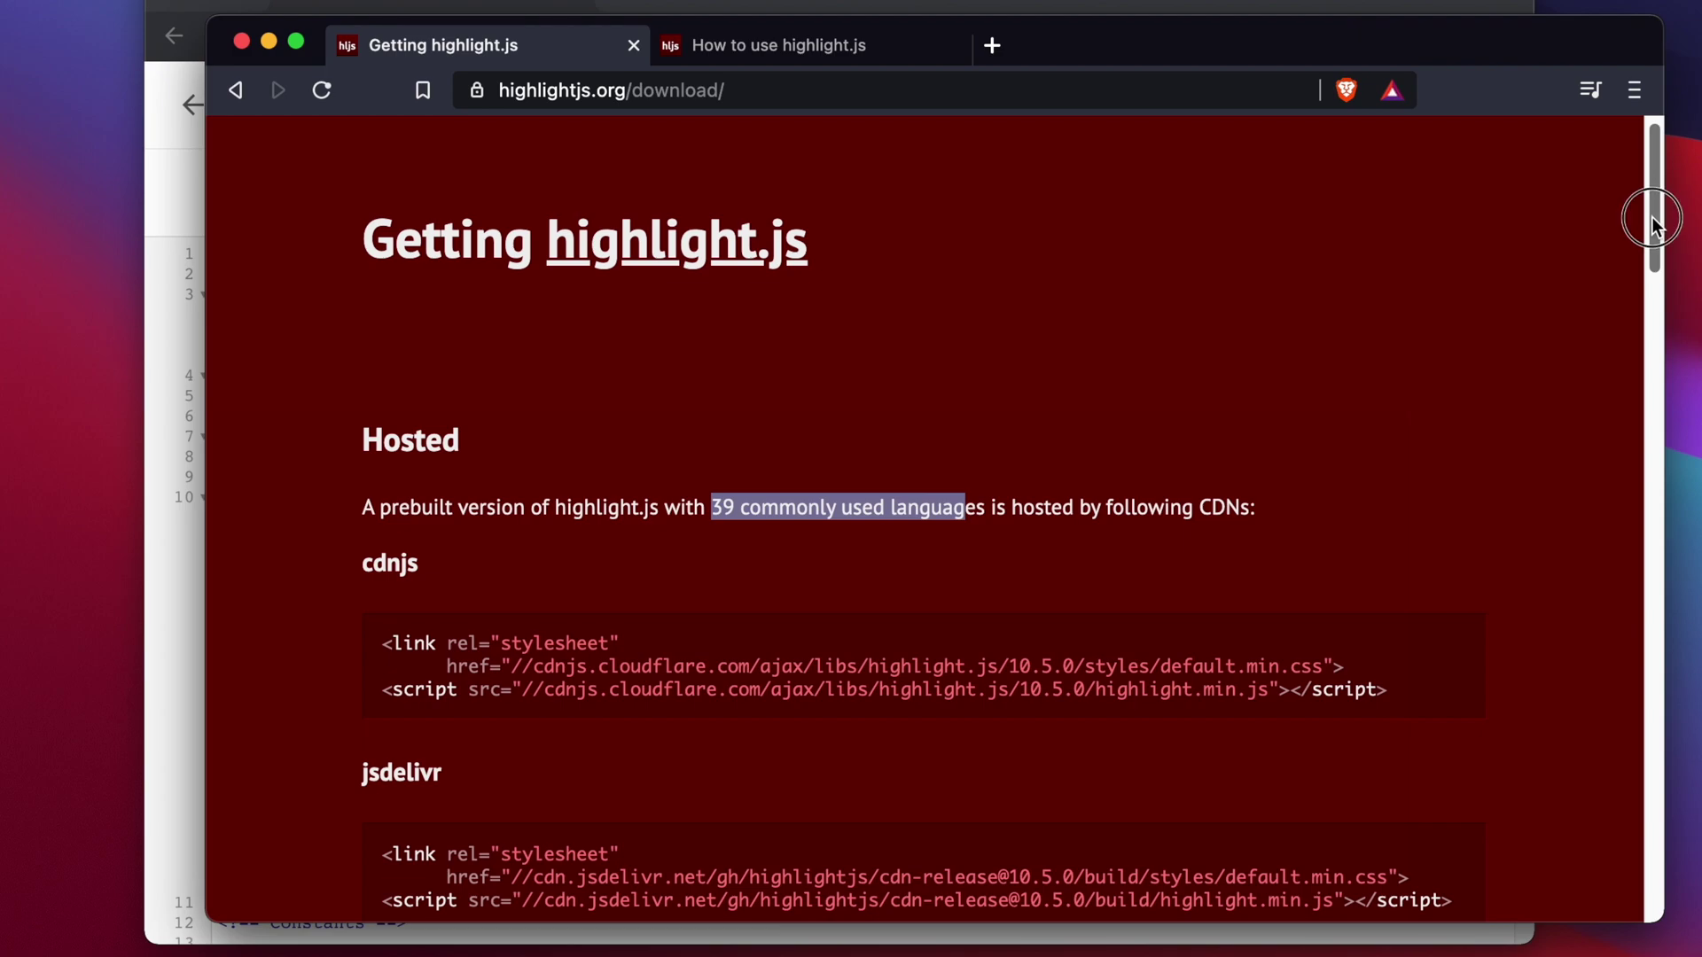
left_click_drag(1651, 216, 1614, 439)
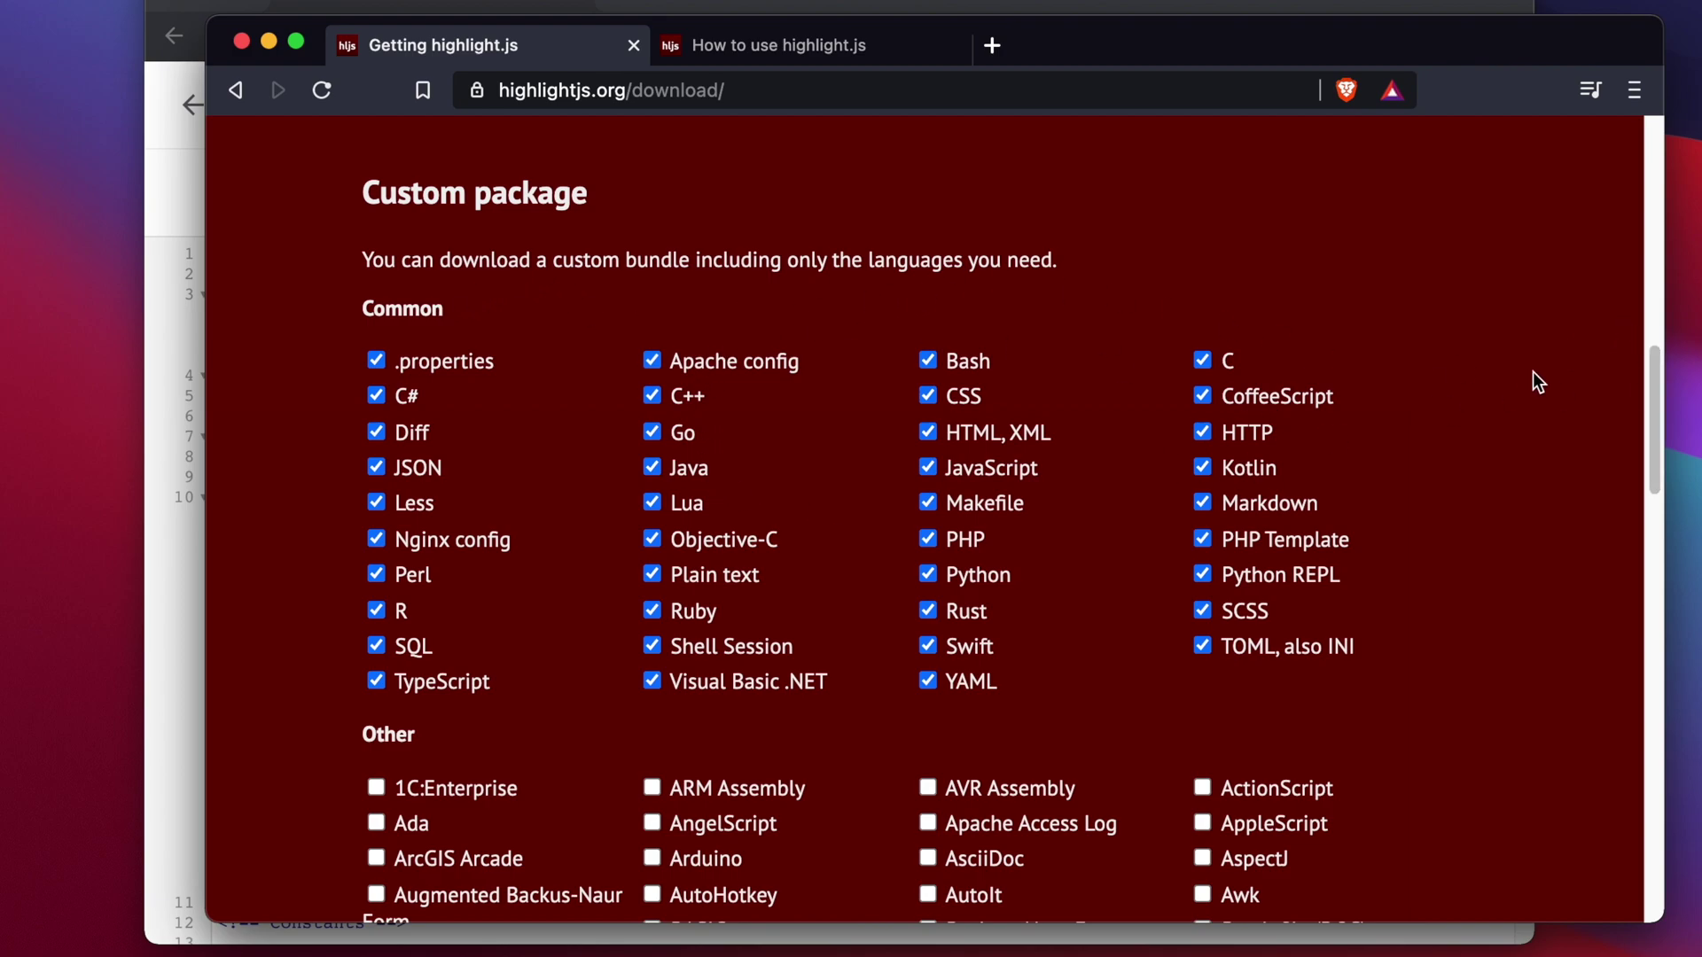
scroll(1640, 397, "down", 15)
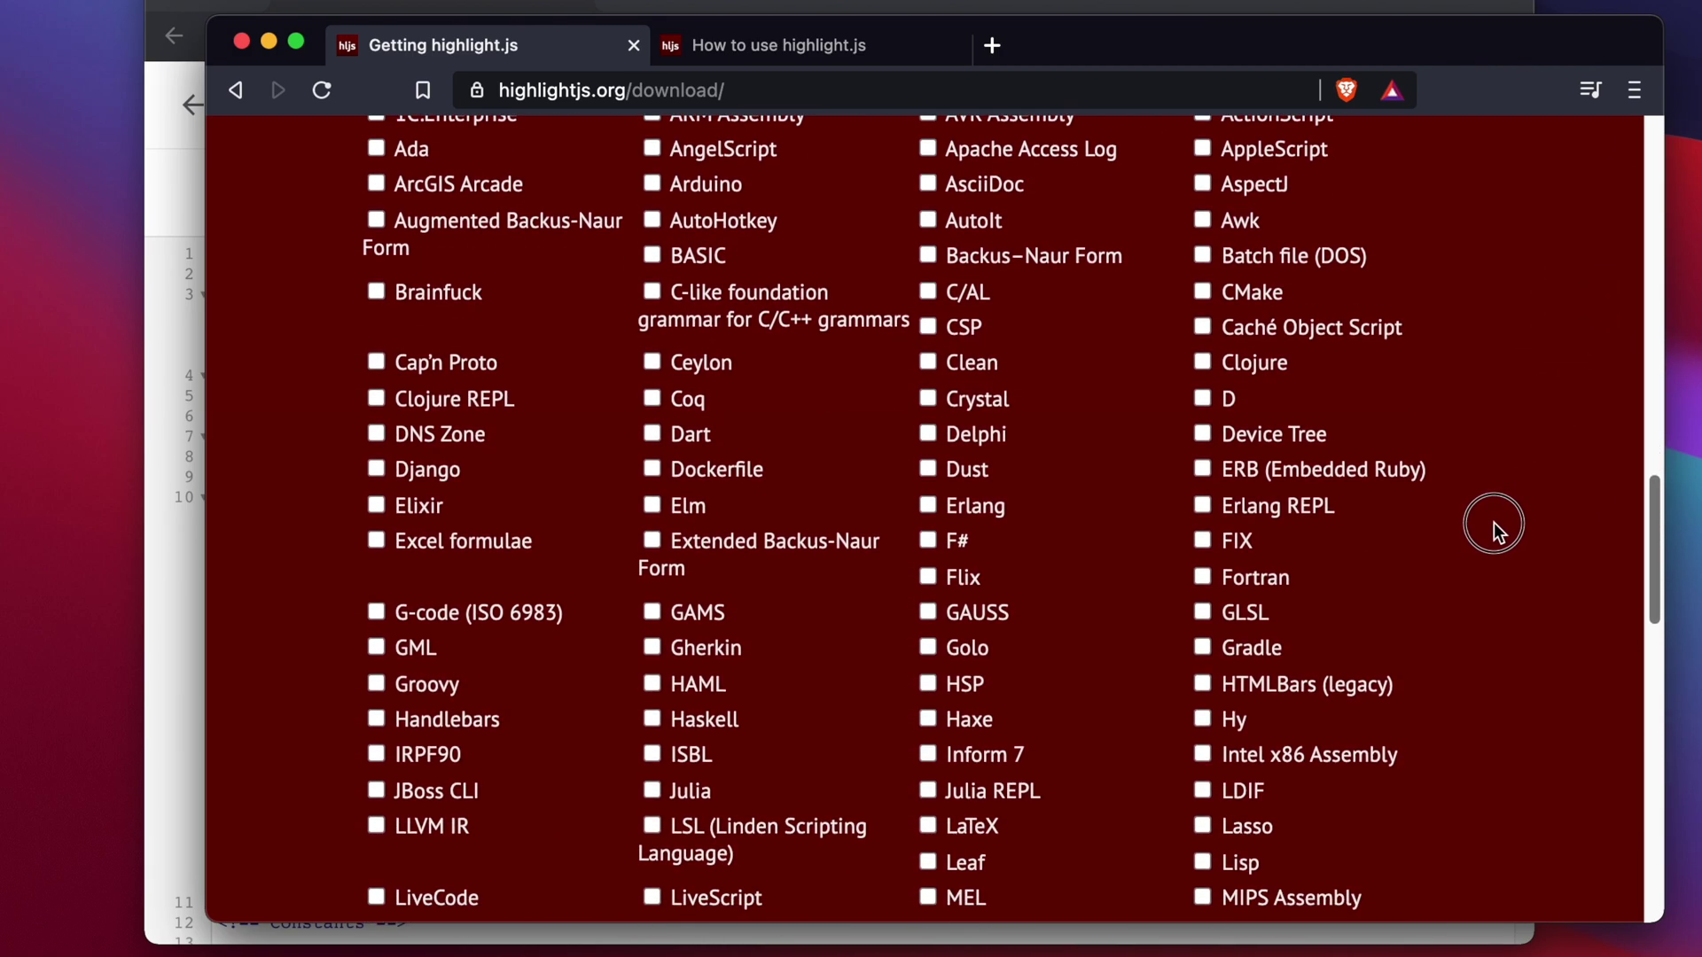
scroll(1526, 647, "down", 5)
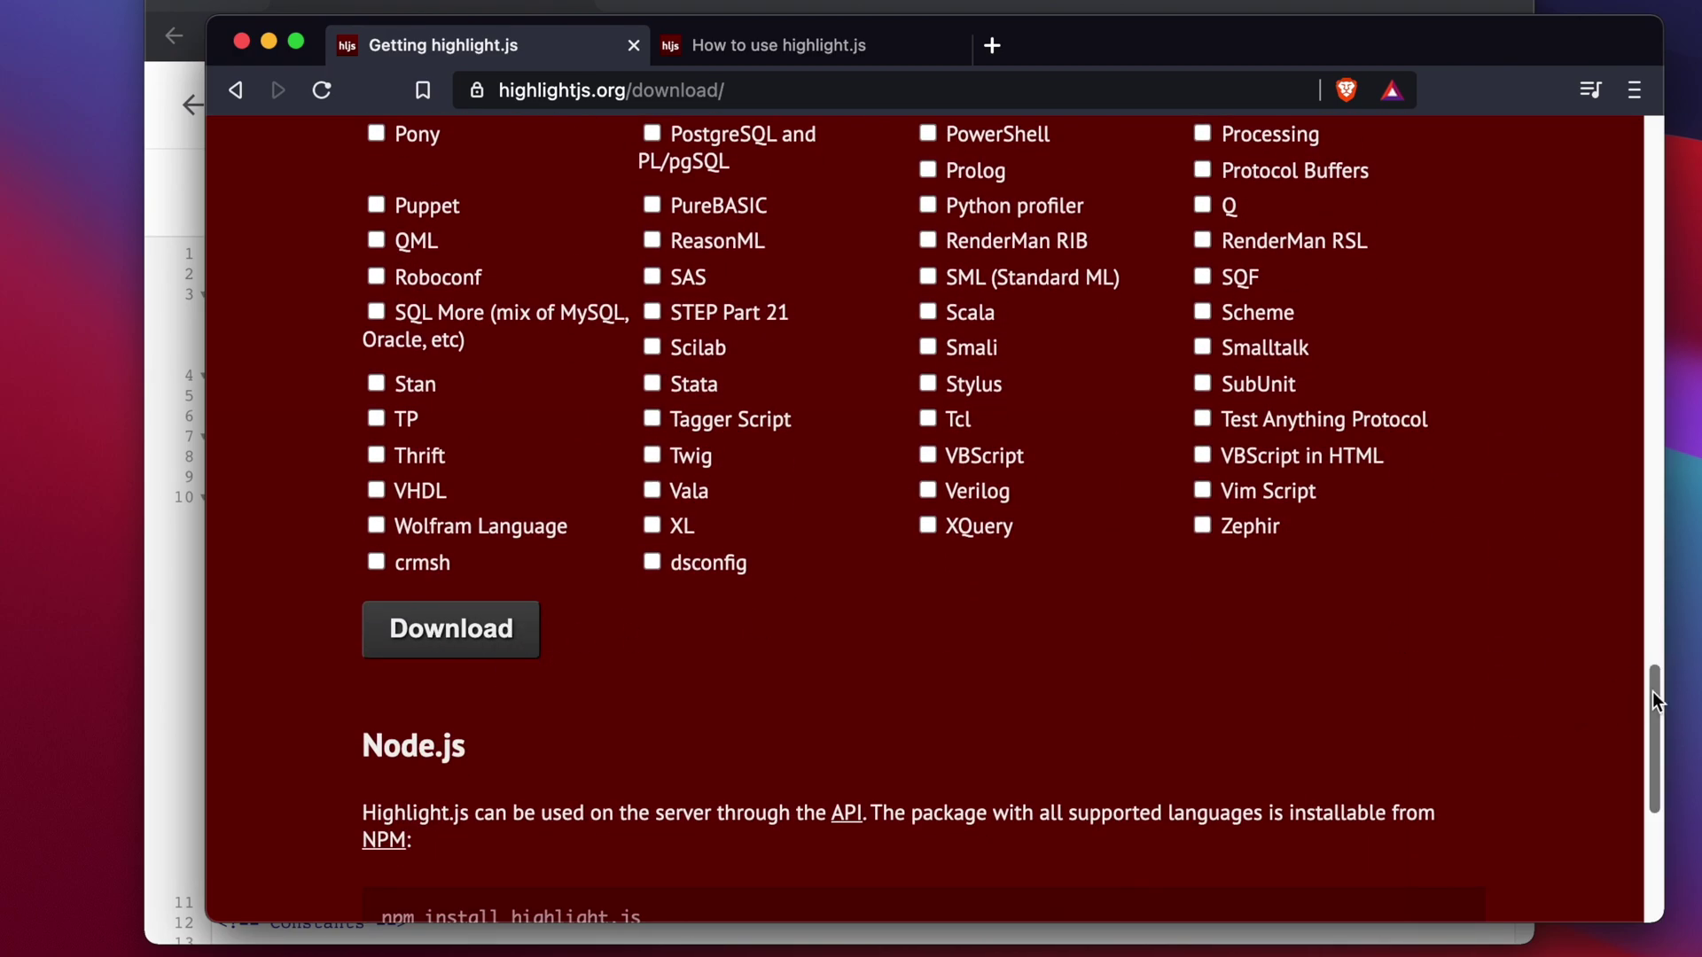
left_click_drag(1652, 692, 1658, 168)
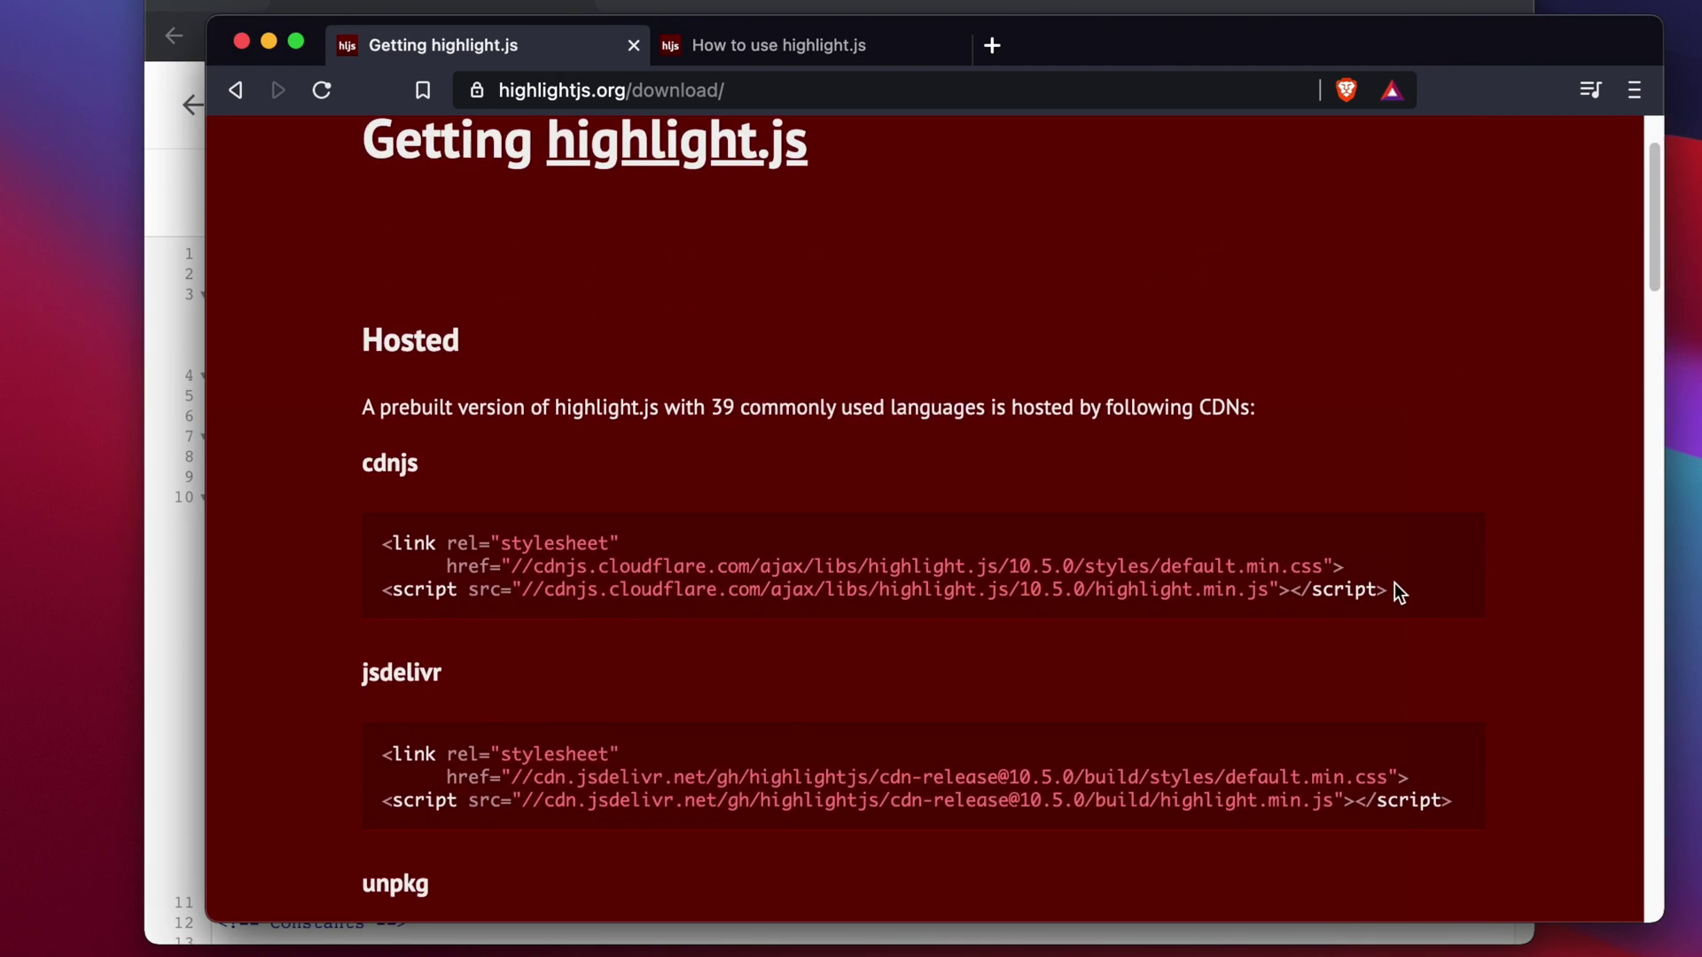
Copy the cdnjs stylesheet <link> tag and bring the Blogger template editor forward.
left_click_drag(1397, 590, 798, 598)
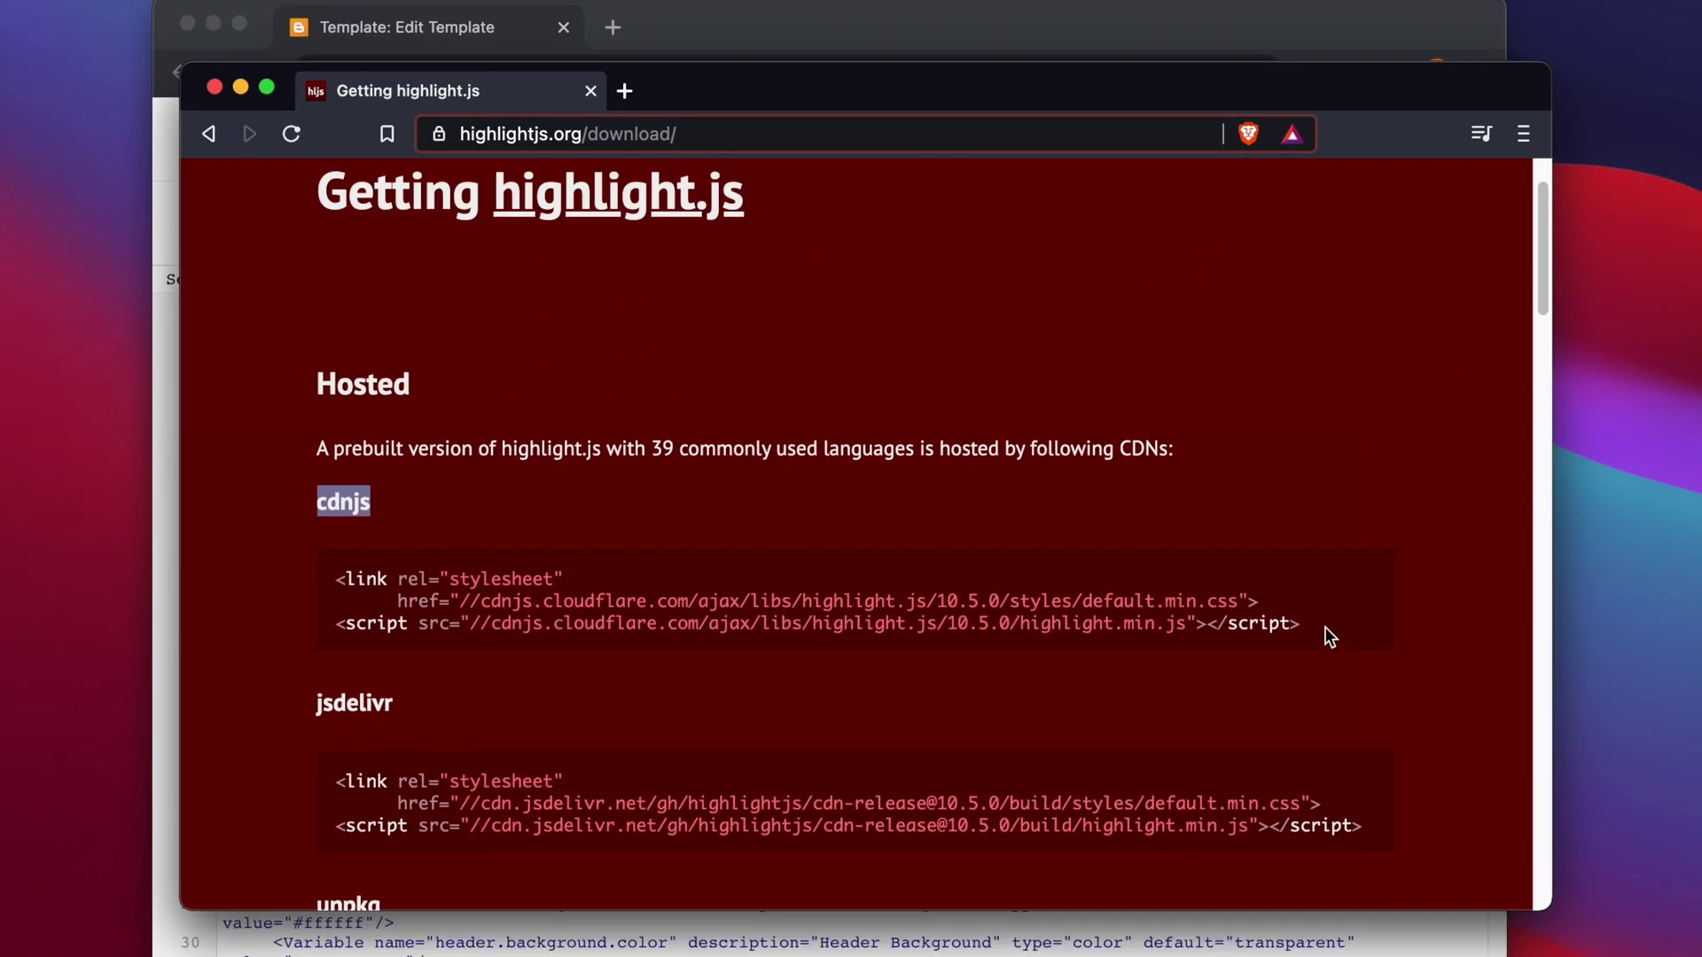
left_click_drag(1334, 629, 281, 570)
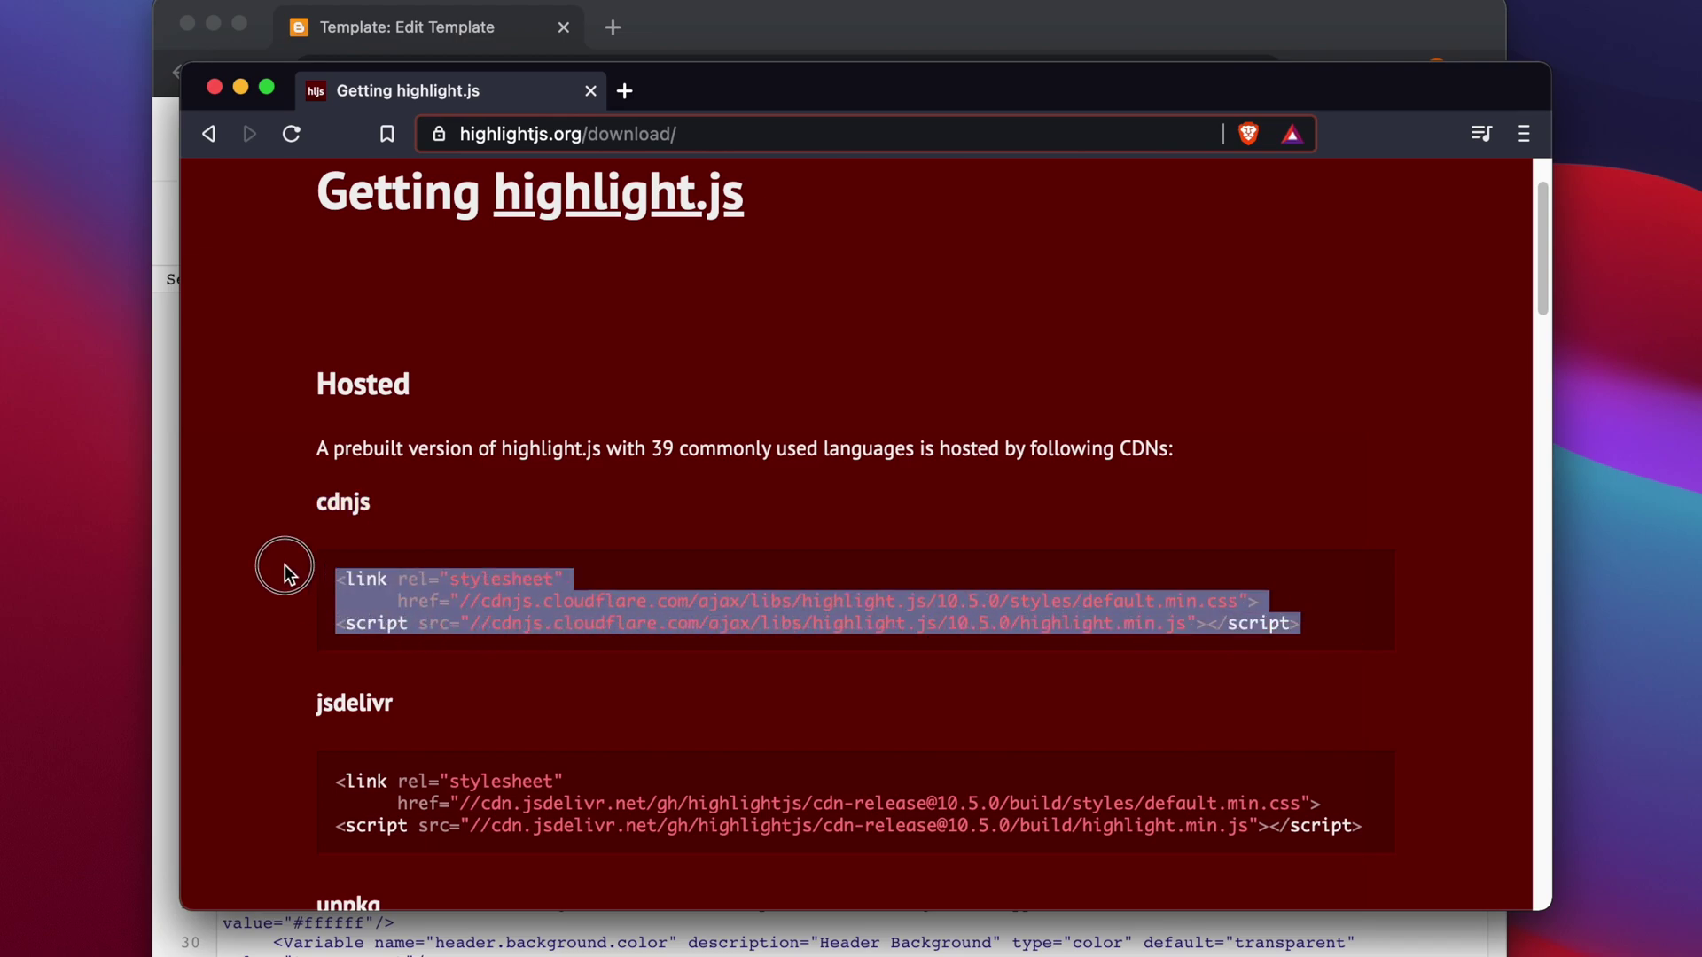
left_click(769, 622)
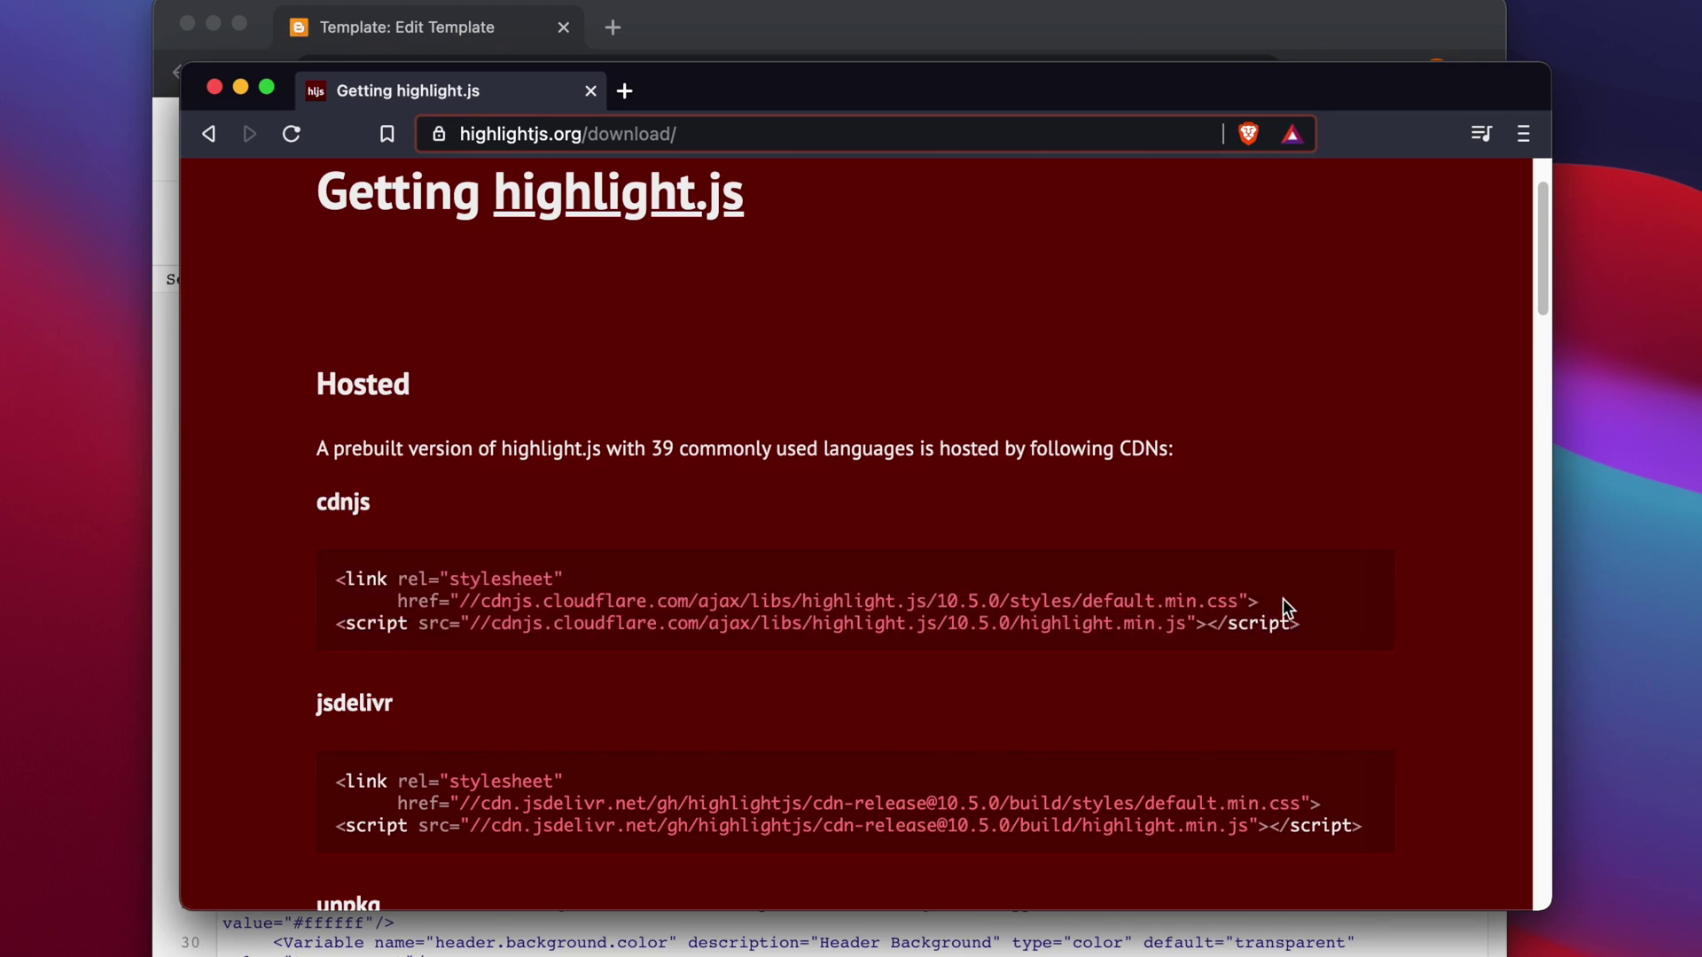
left_click_drag(1265, 603, 337, 578)
right_click(467, 584)
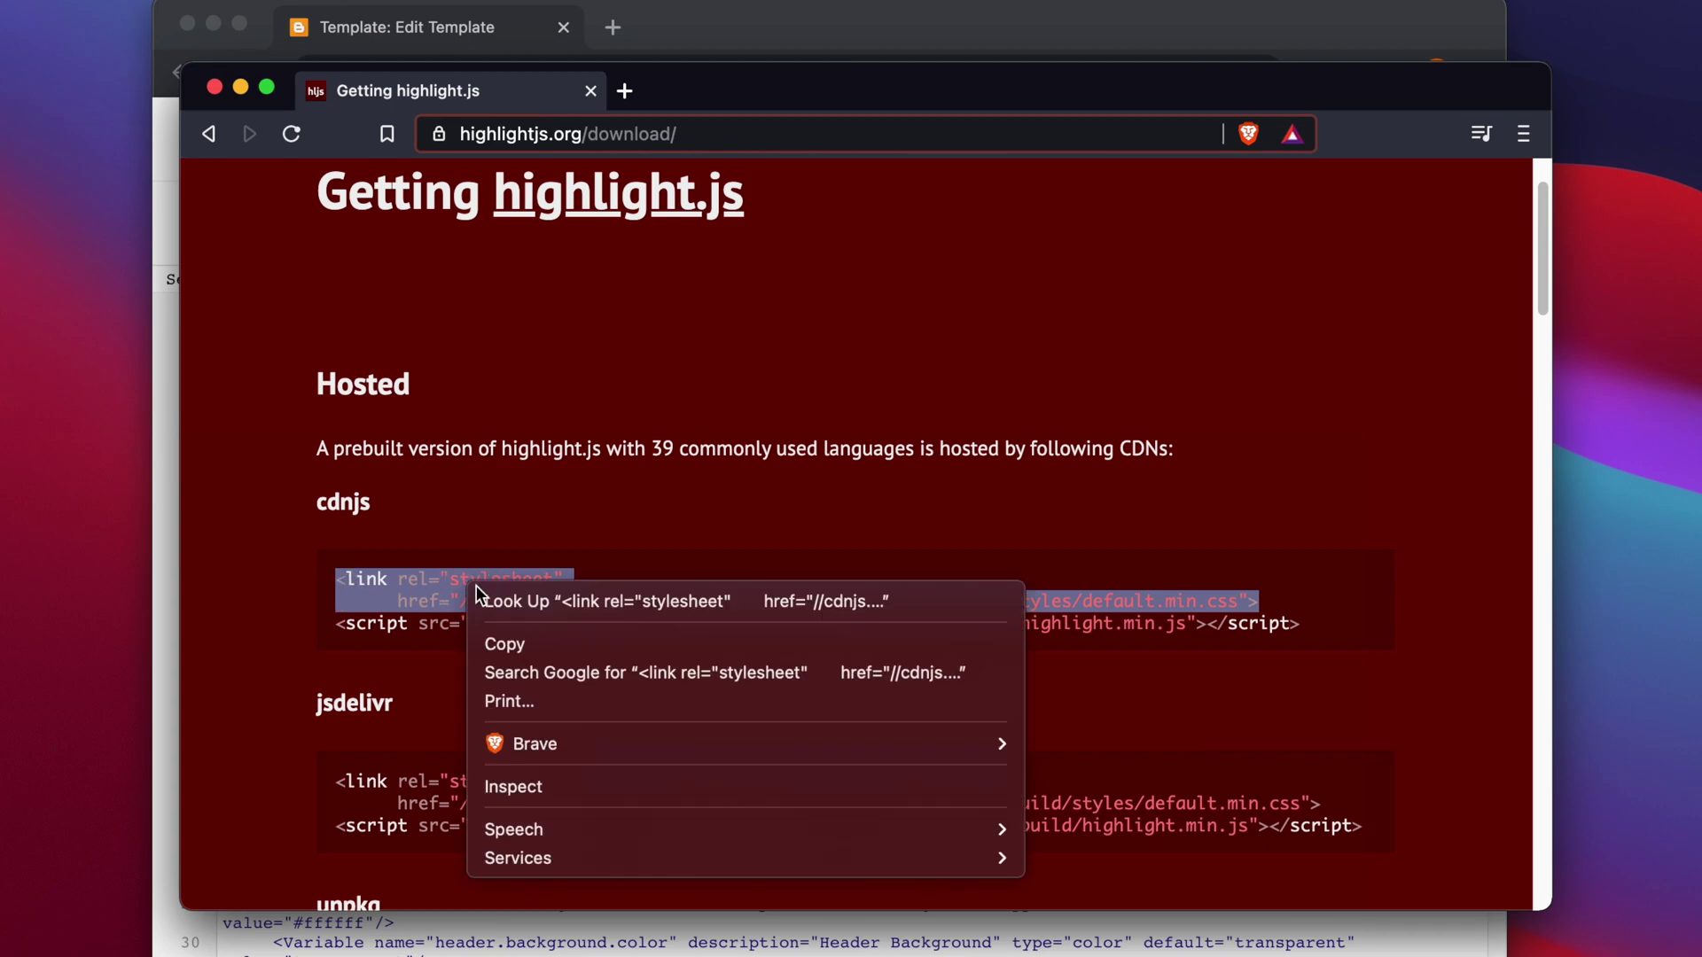
left_click(562, 651)
key("super+Tab")
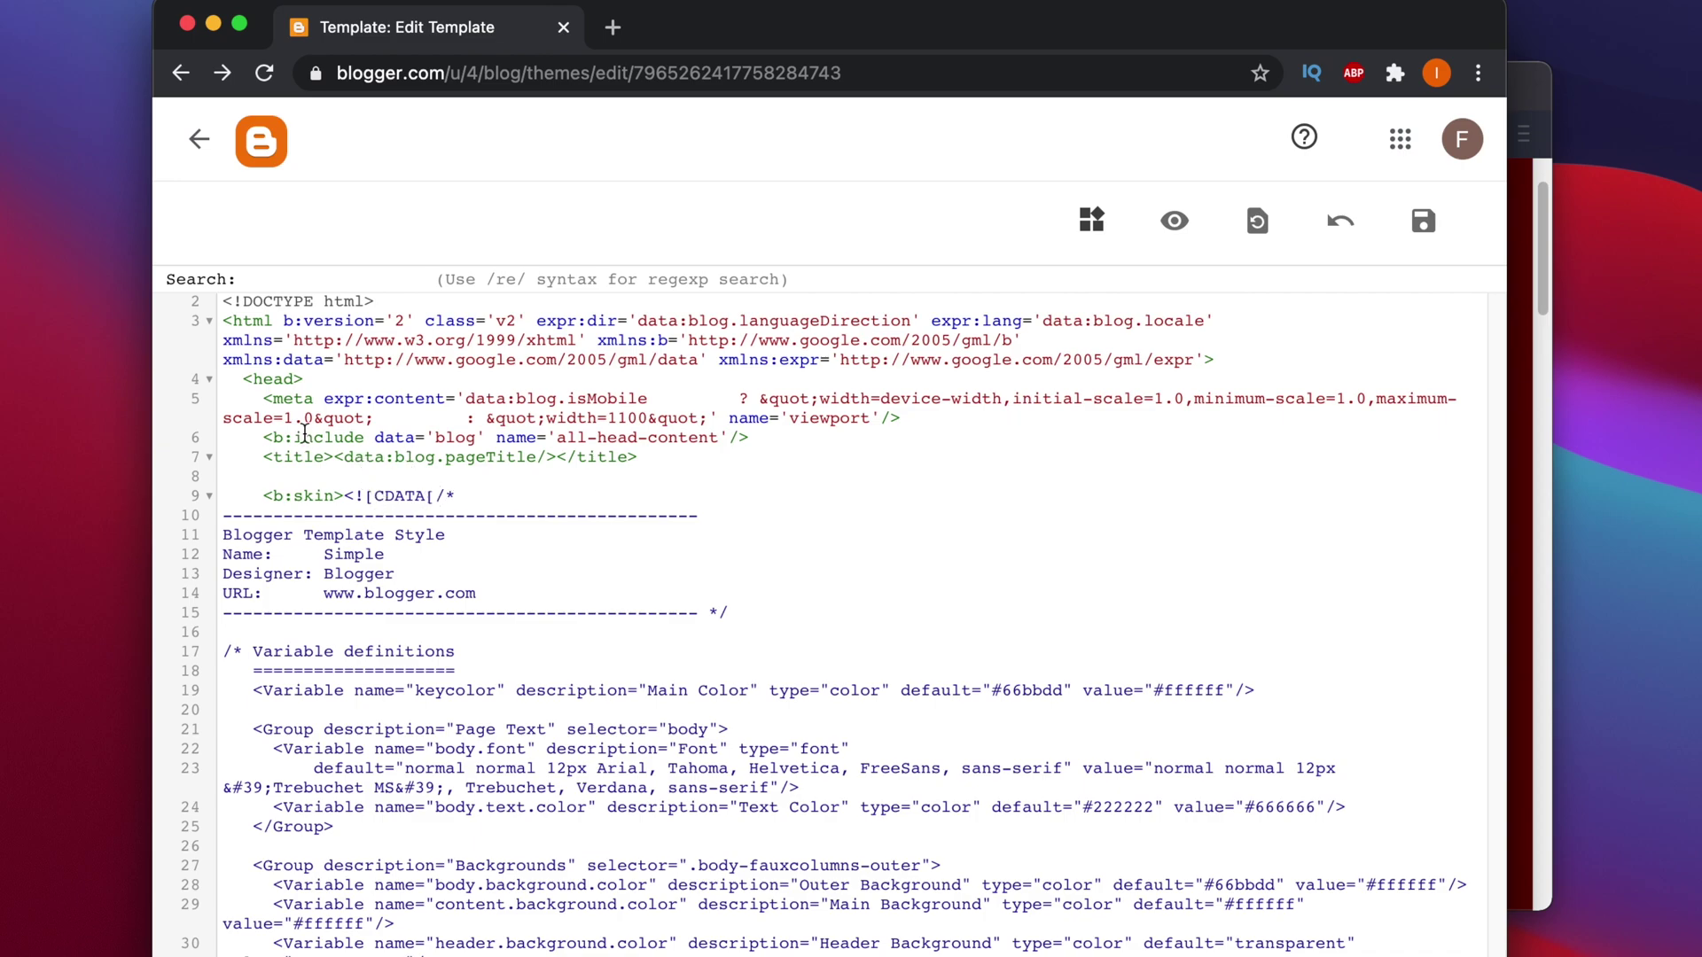
Paste the cdnjs stylesheet link onto empty line 8 of the head as one self-closed line.
double_click(264, 379)
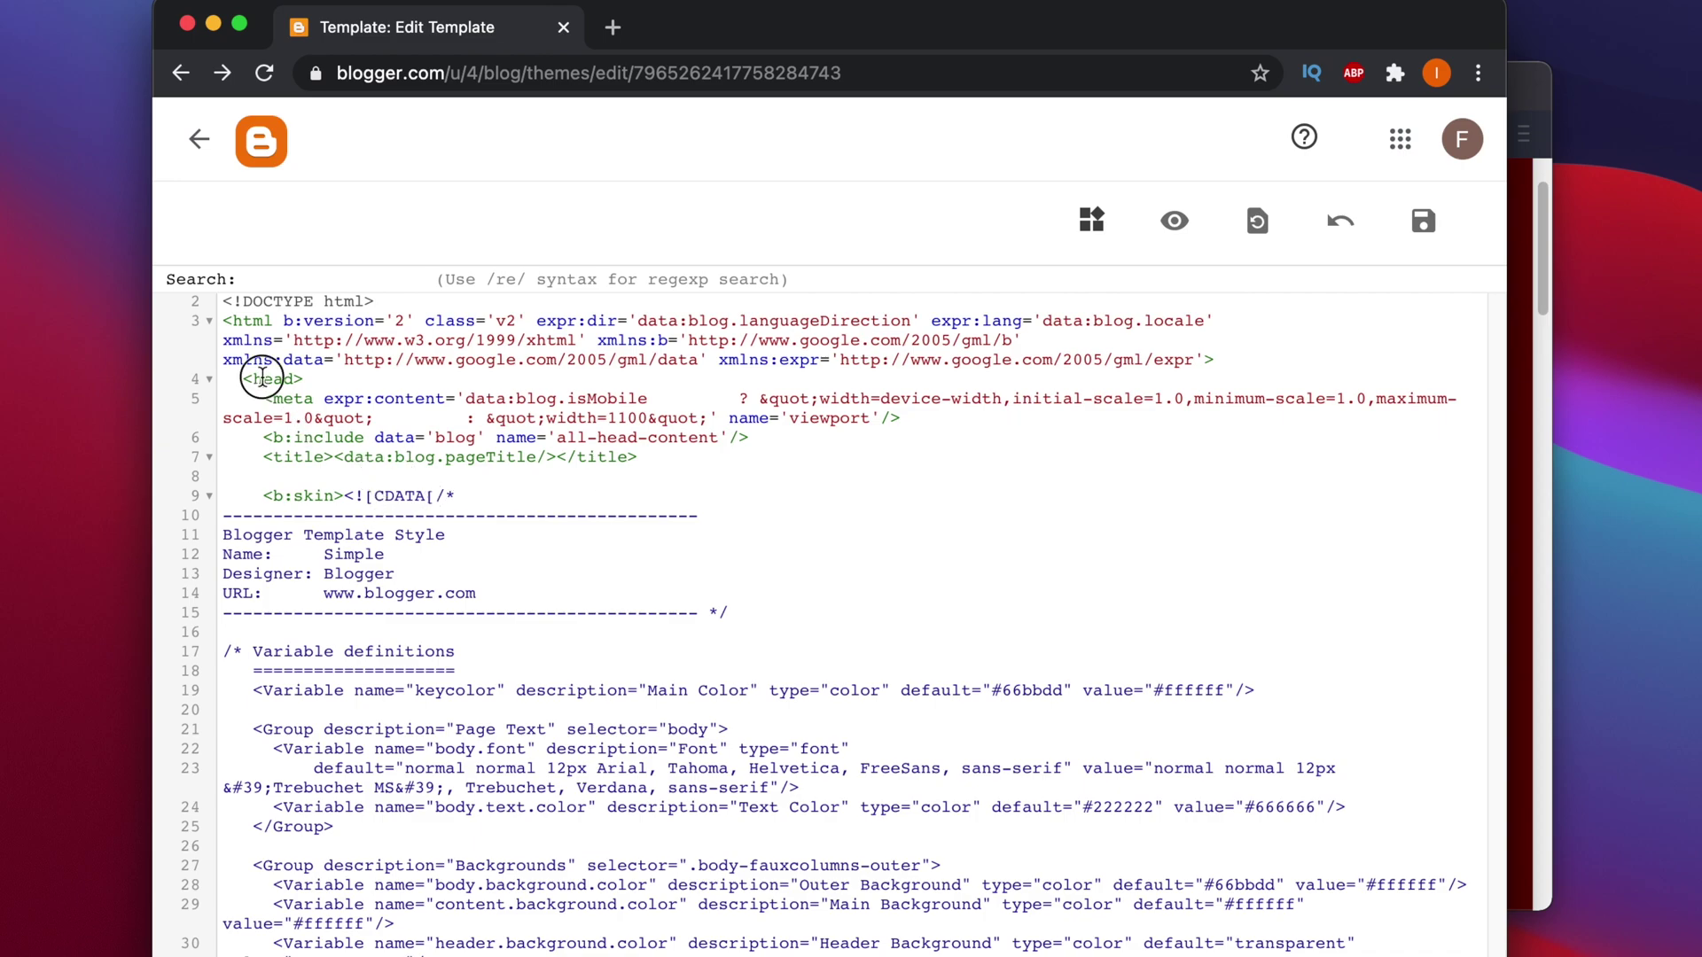
left_click(244, 479)
key("super+v")
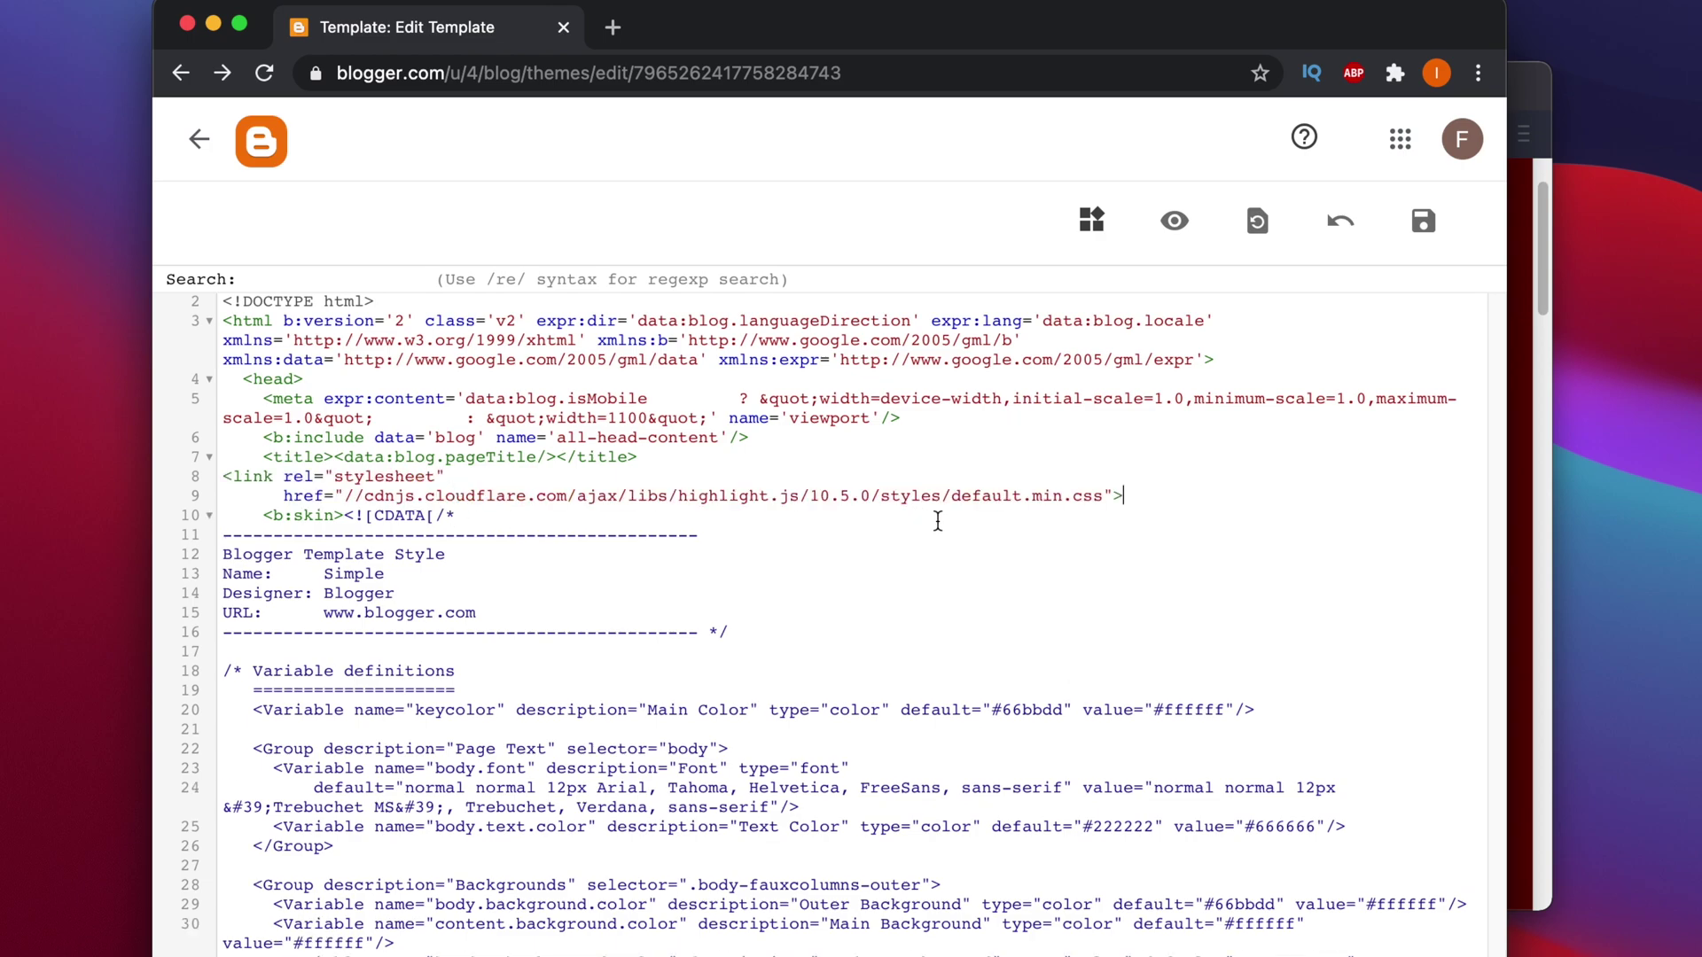
left_click_drag(1144, 502, 181, 497)
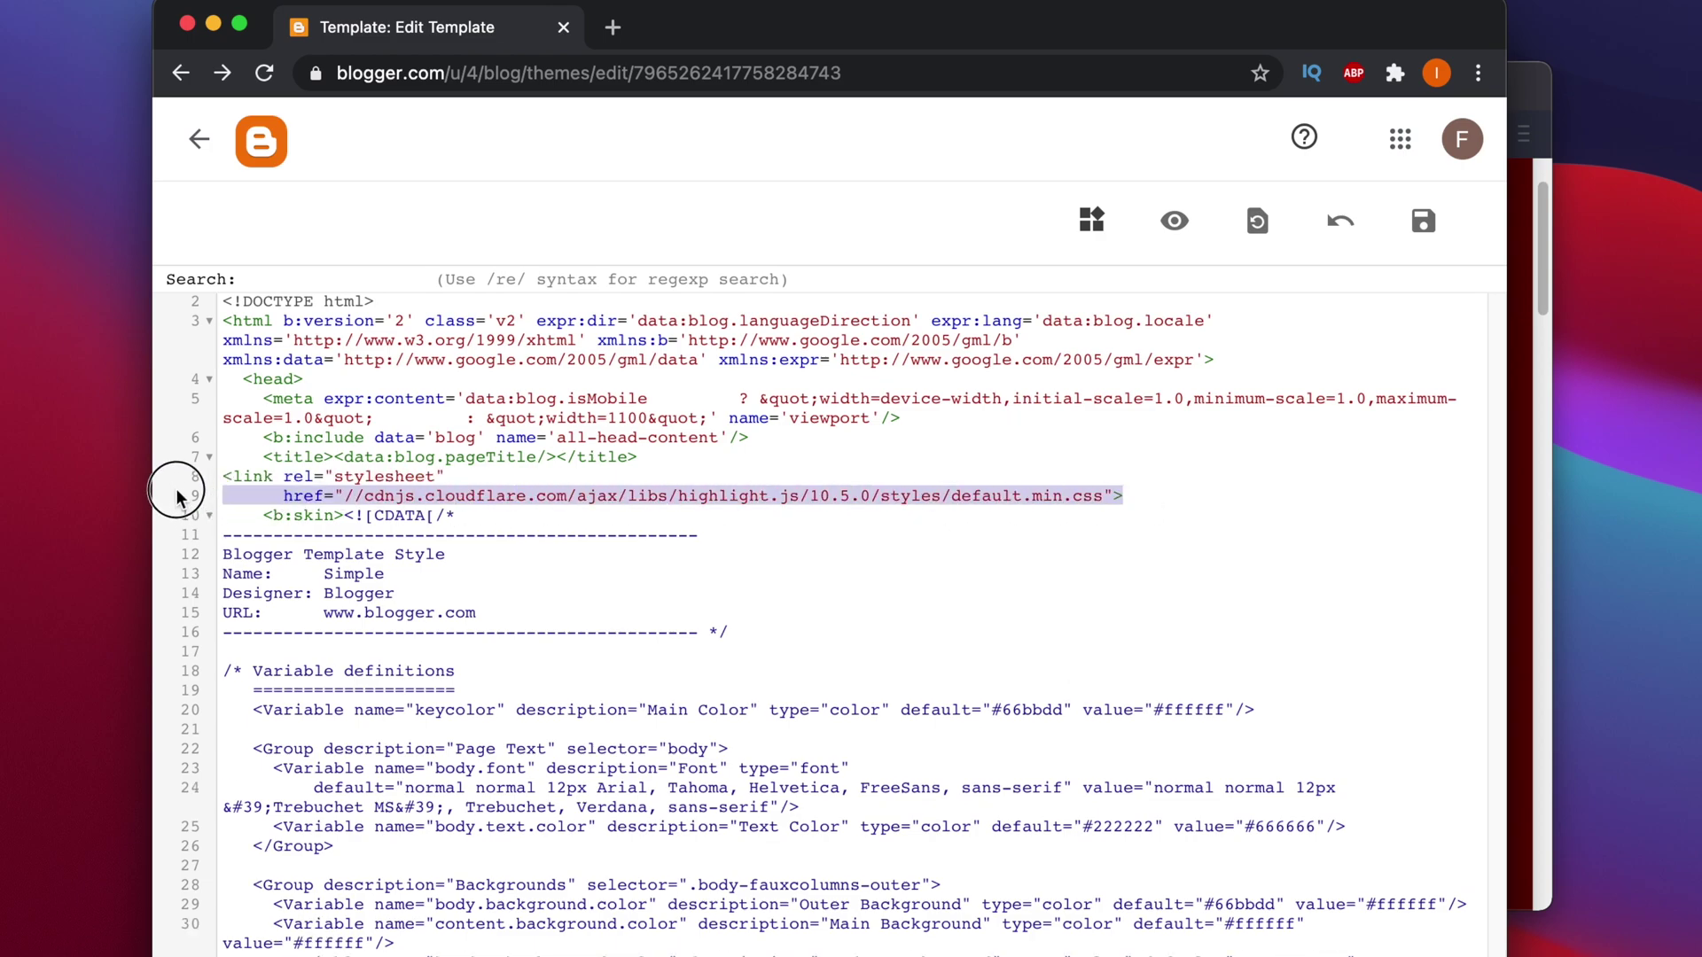
left_click(285, 496)
key("BackSpace")
key("BackSpace")
key("BackSpace")
key("BackSpace")
key("BackSpace")
key("BackSpace")
key("BackSpace")
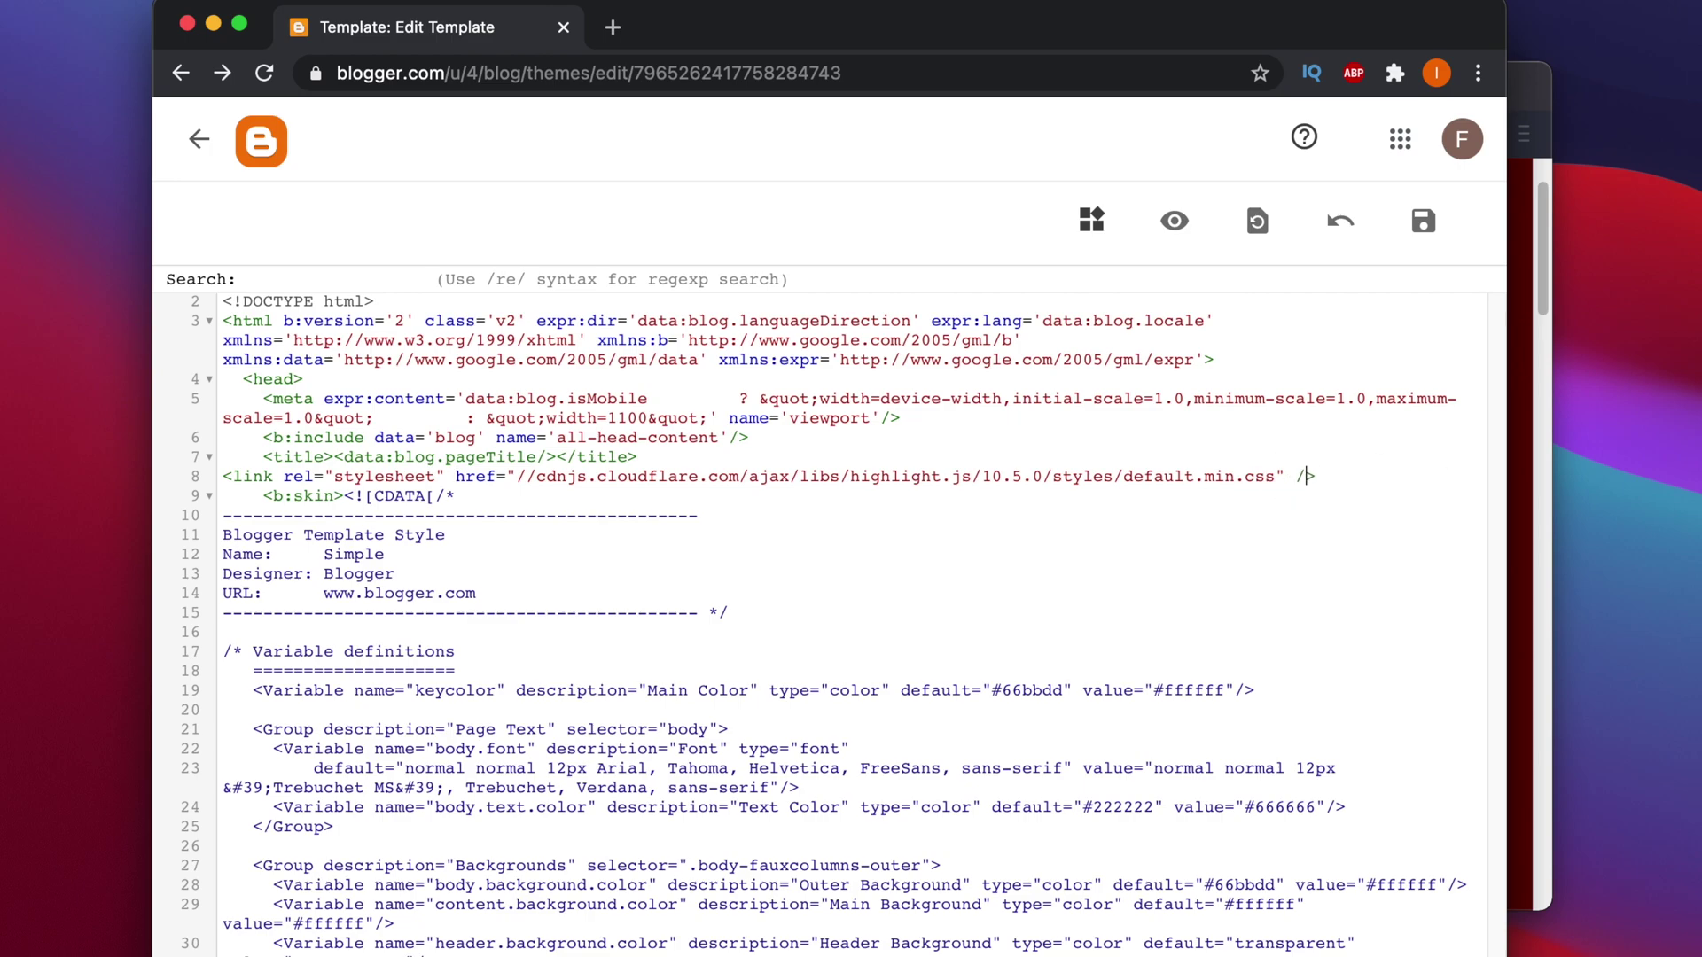
left_click(1520, 418)
Copy the cdnjs highlight.min.js script tag from the download page.
left_click(486, 645)
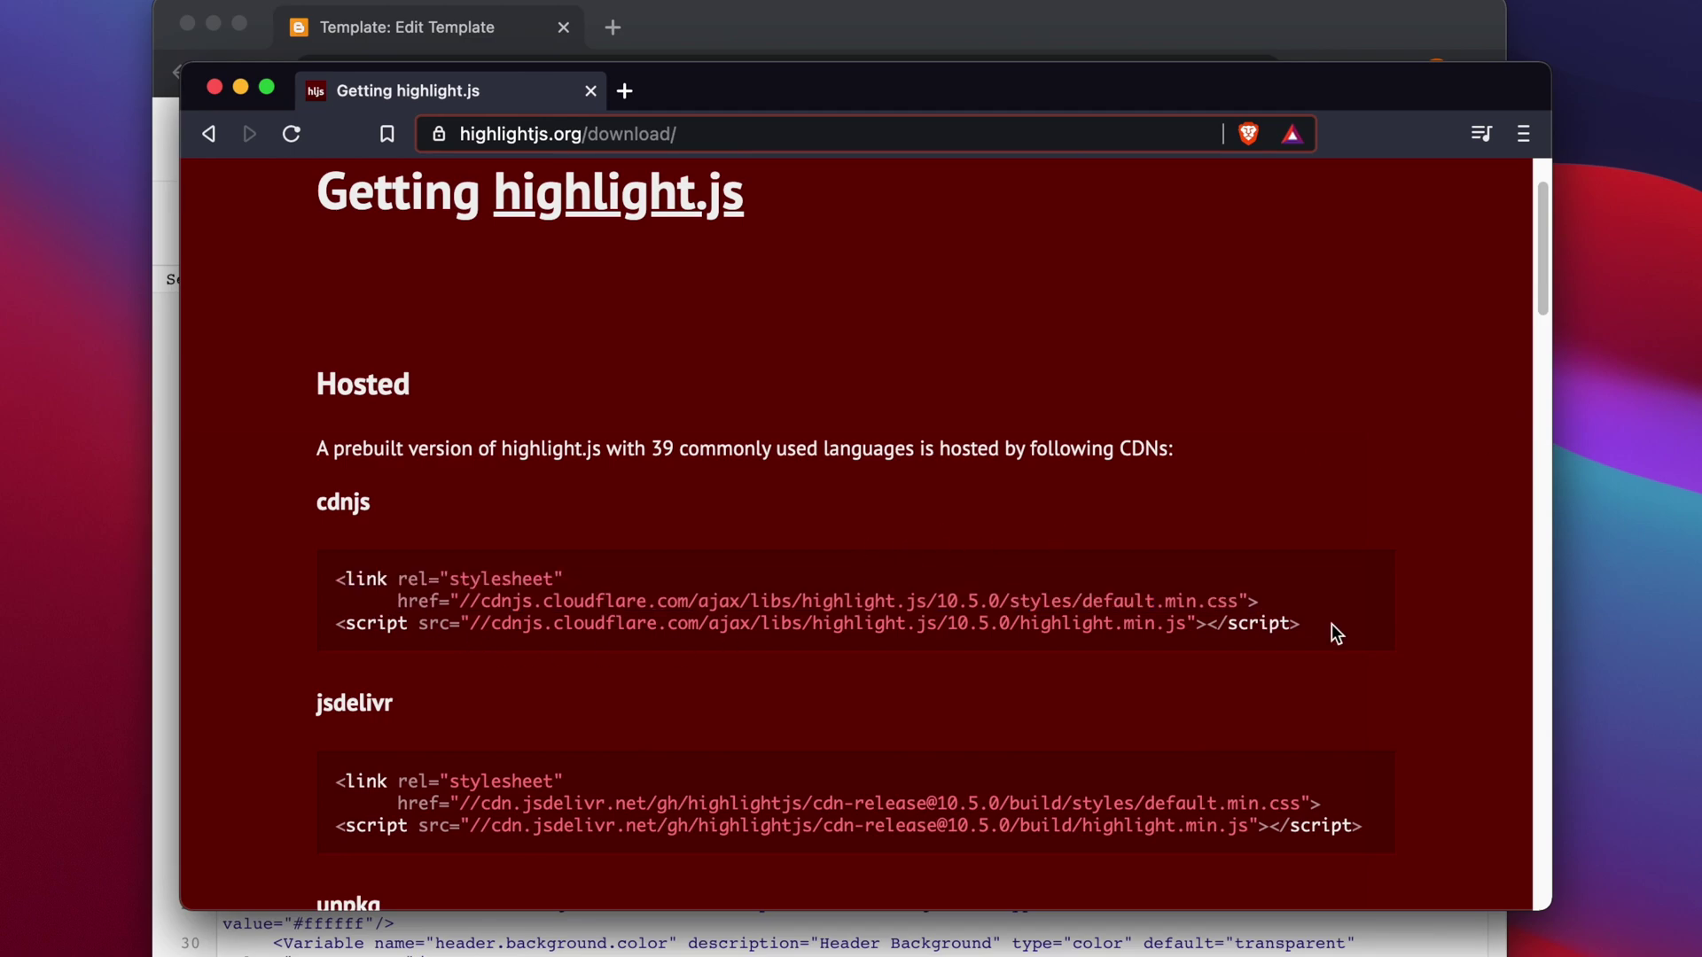
left_click_drag(1321, 626, 315, 627)
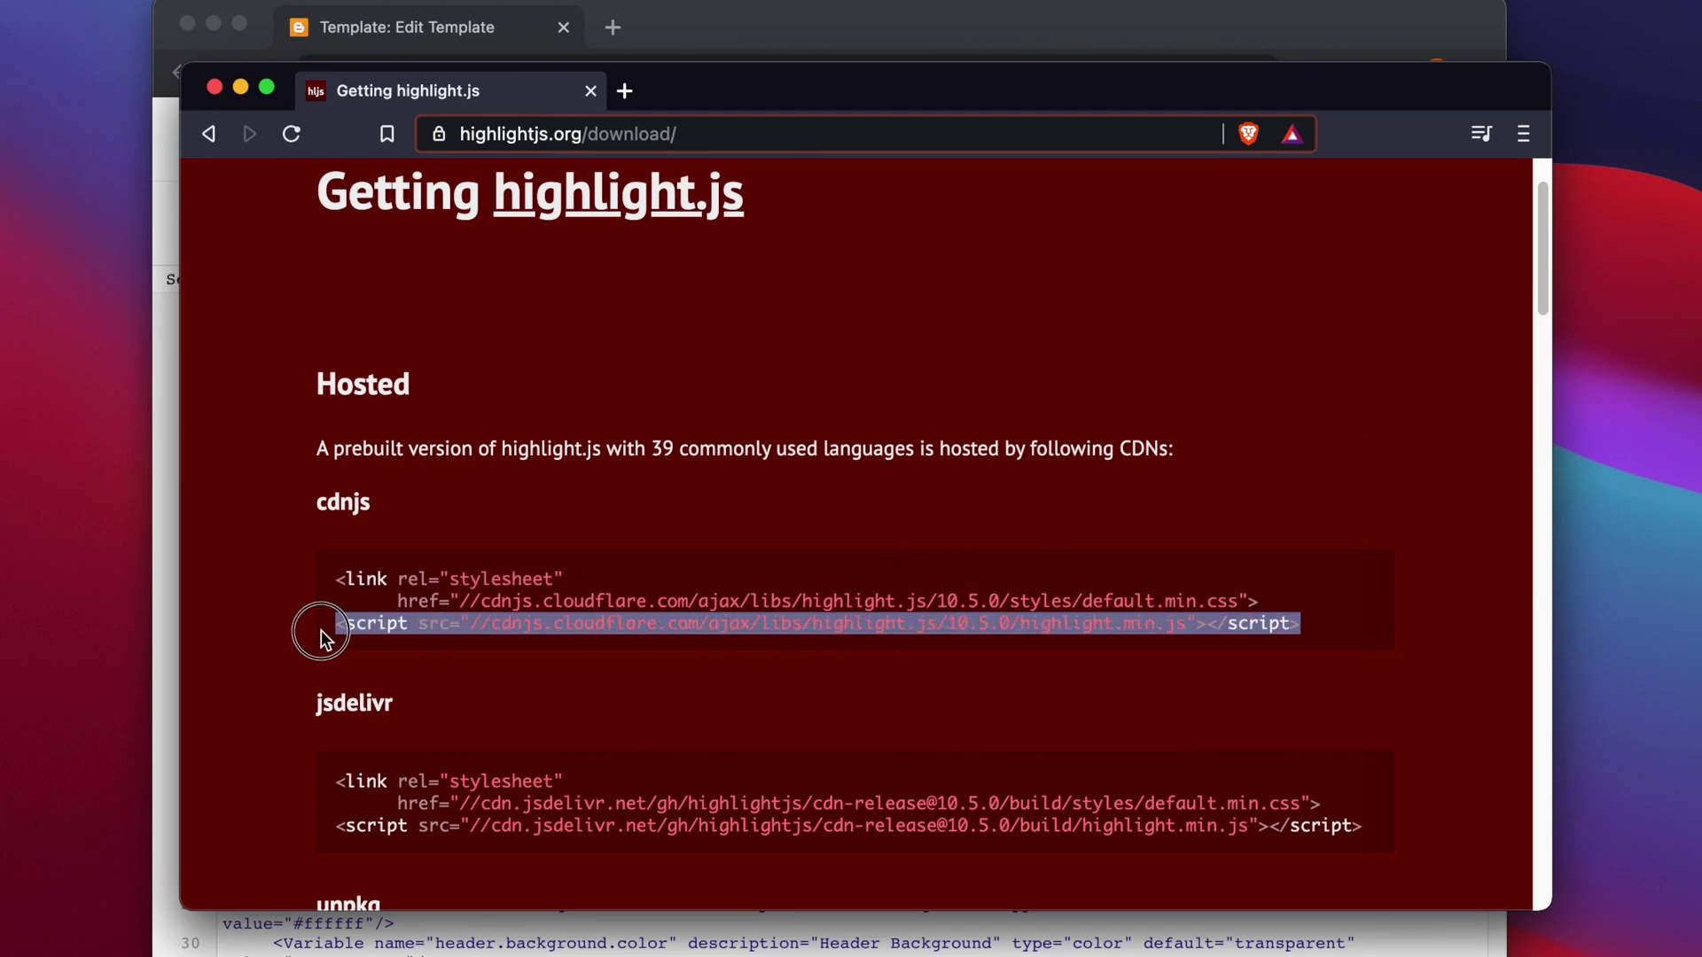
right_click(411, 622)
left_click(485, 689)
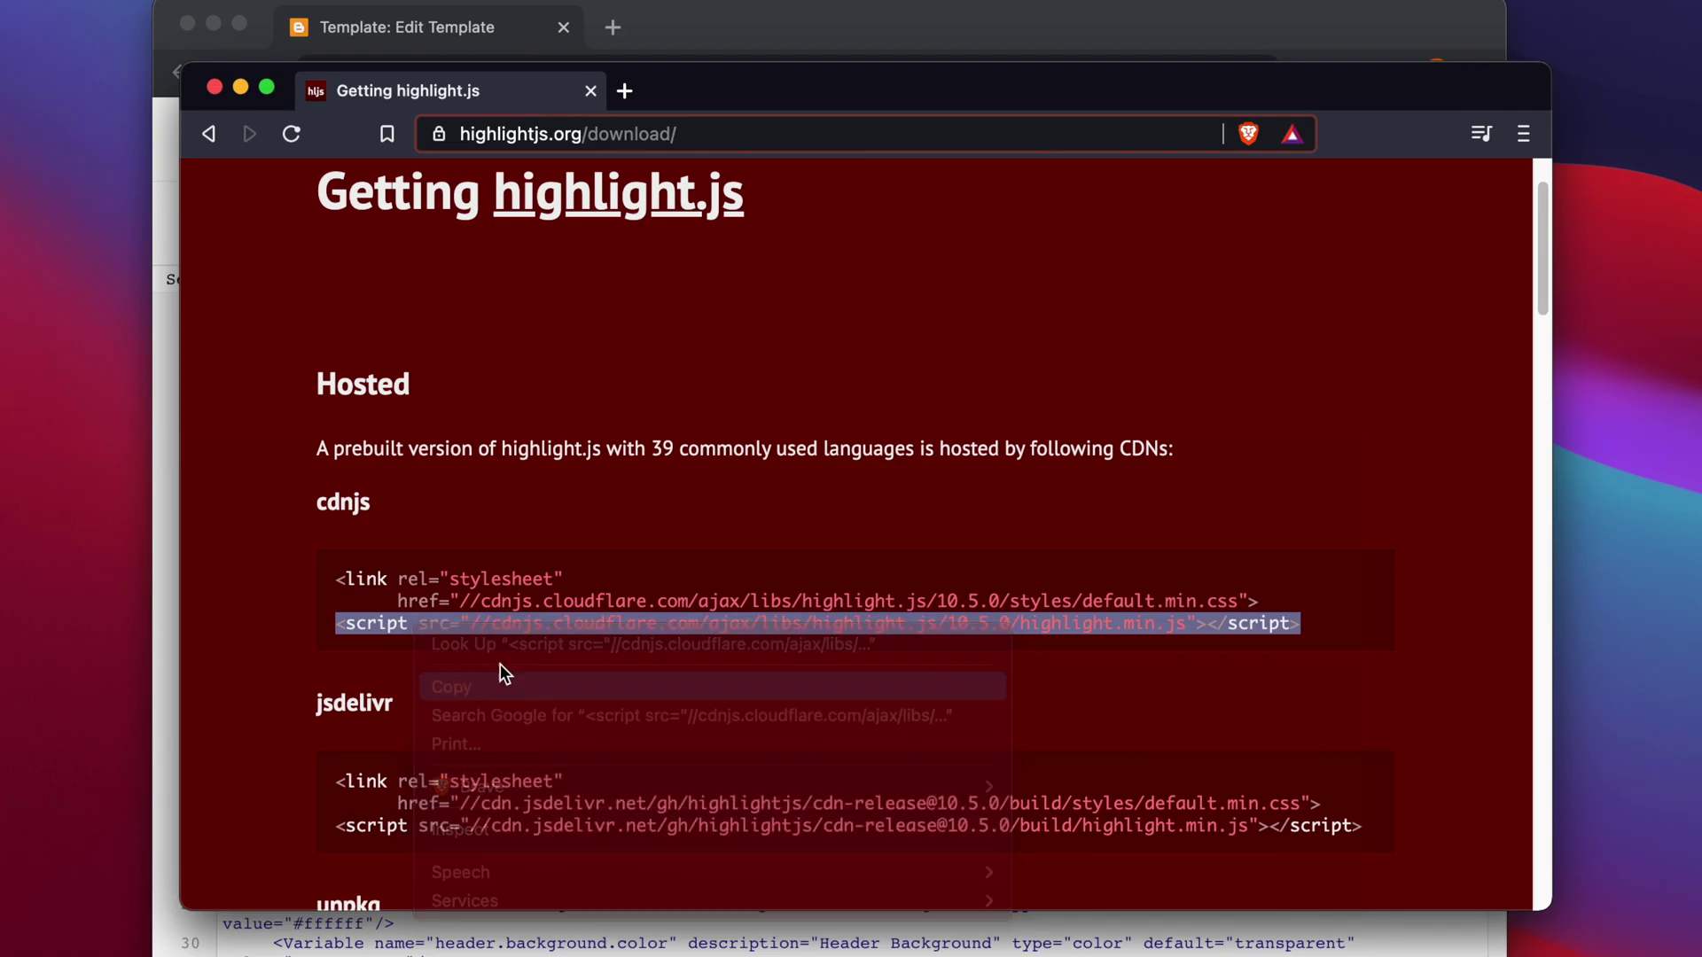
left_click(727, 18)
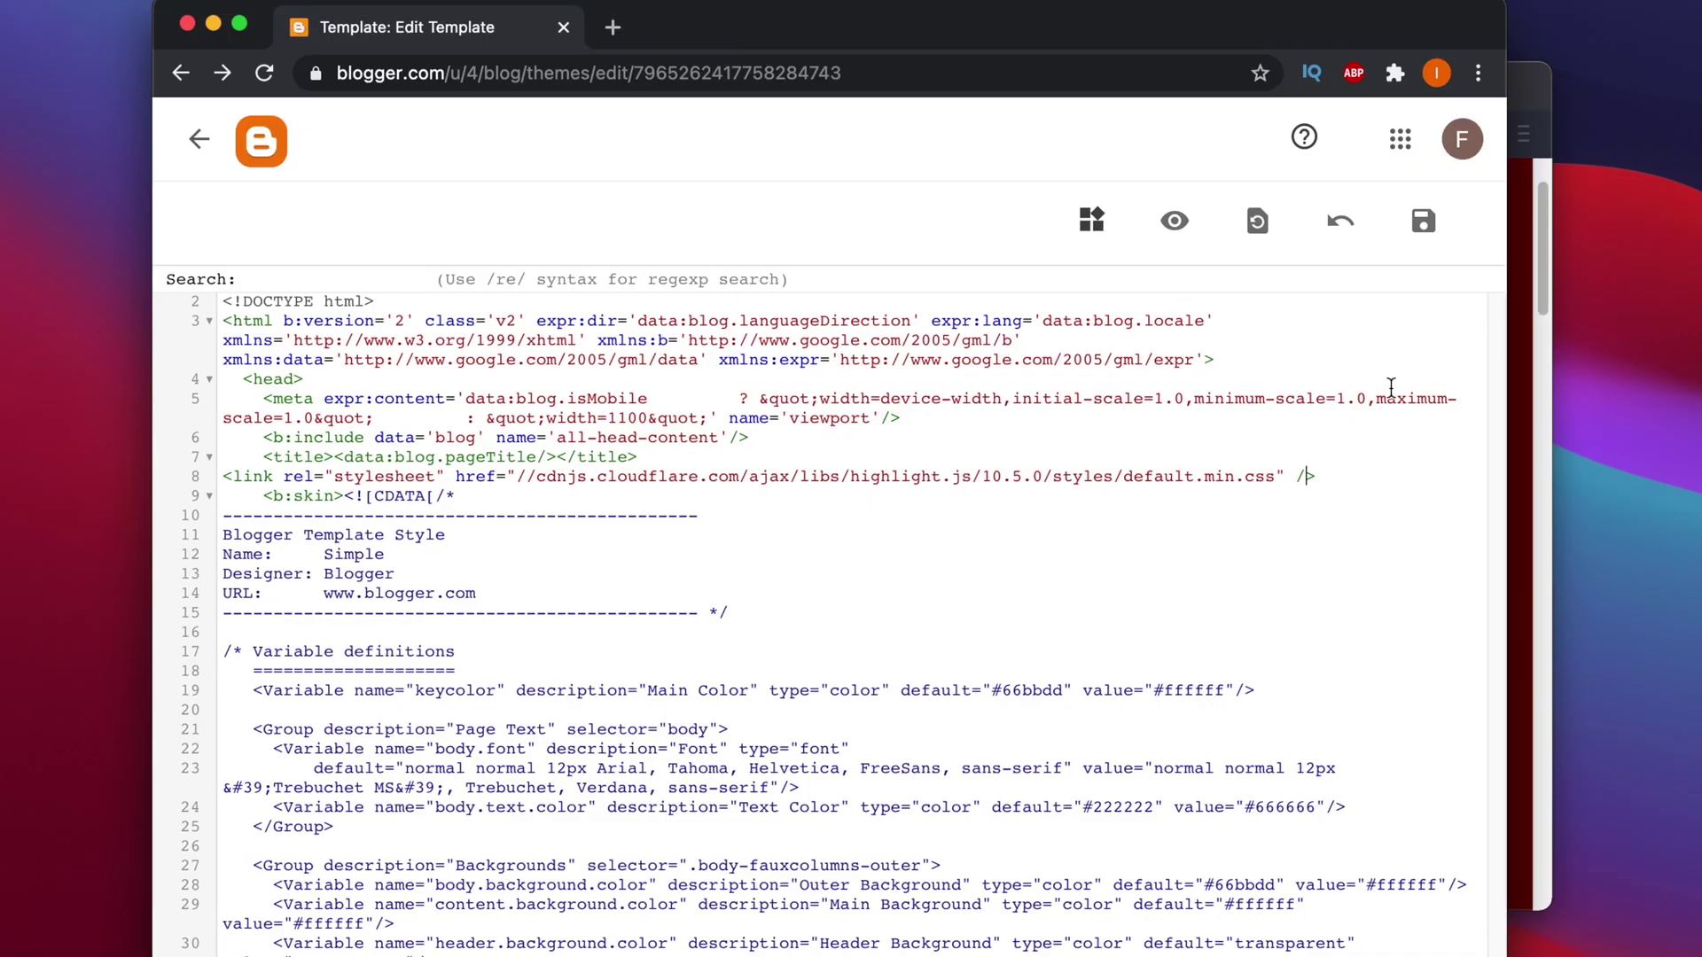
Paste the highlight.js script tag onto line 1983, just above the closing body tag.
scroll(683, 597, "down", 5)
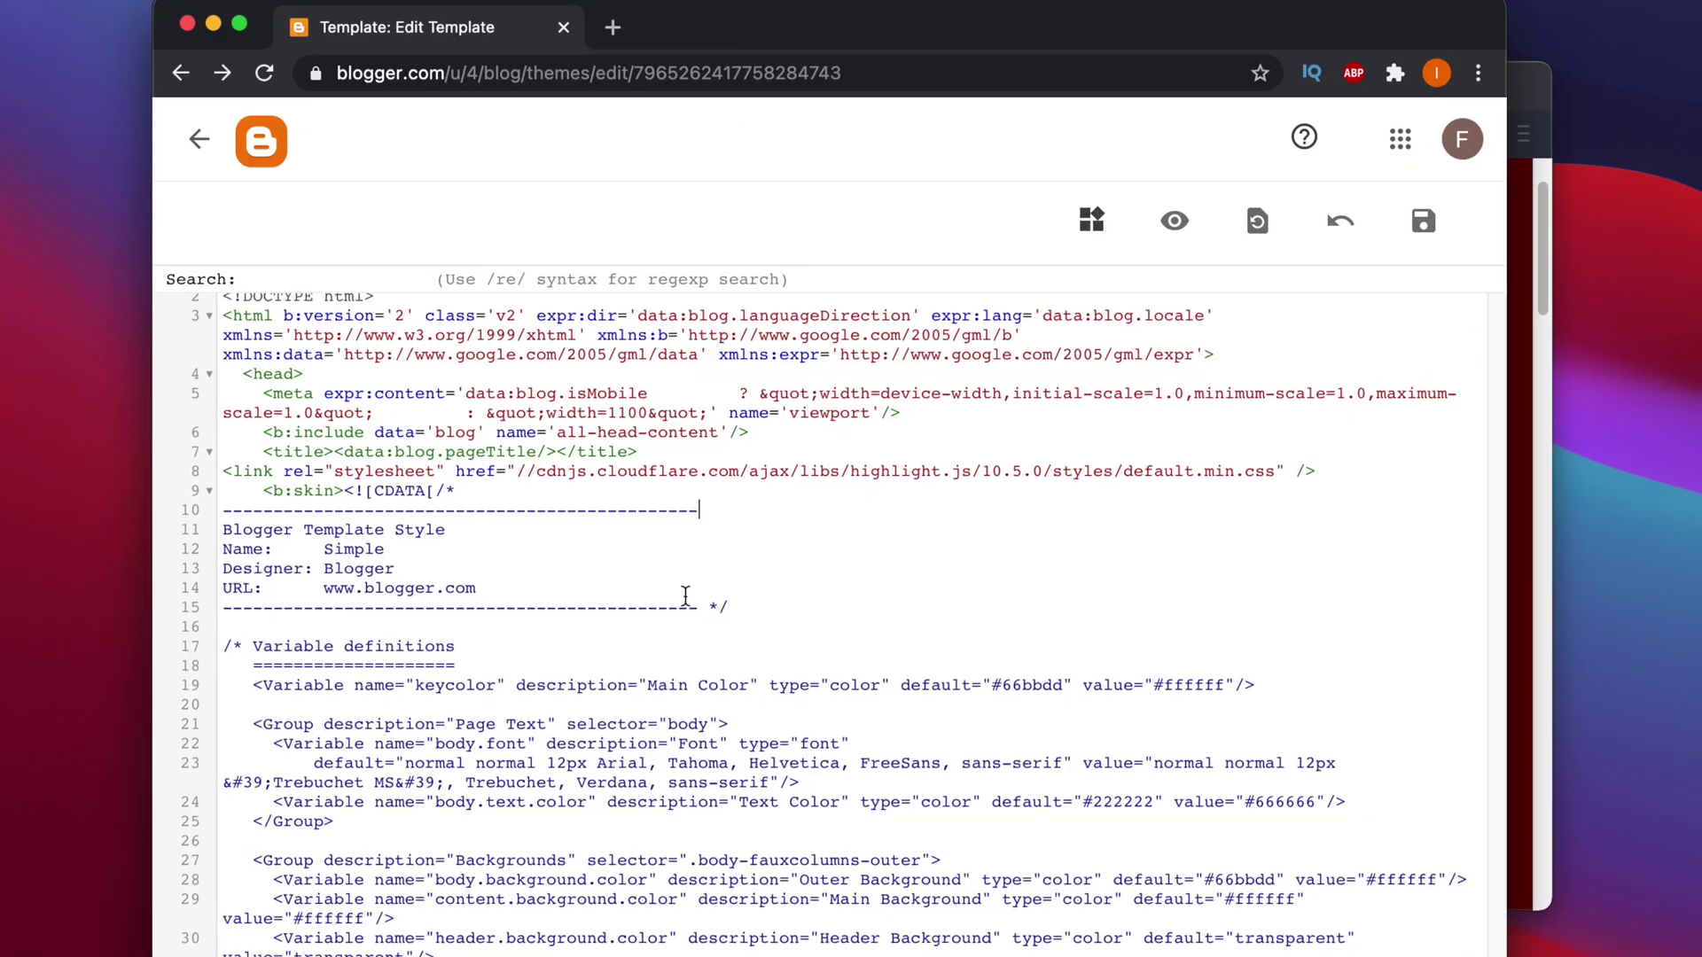
scroll(1399, 420, "down", 15)
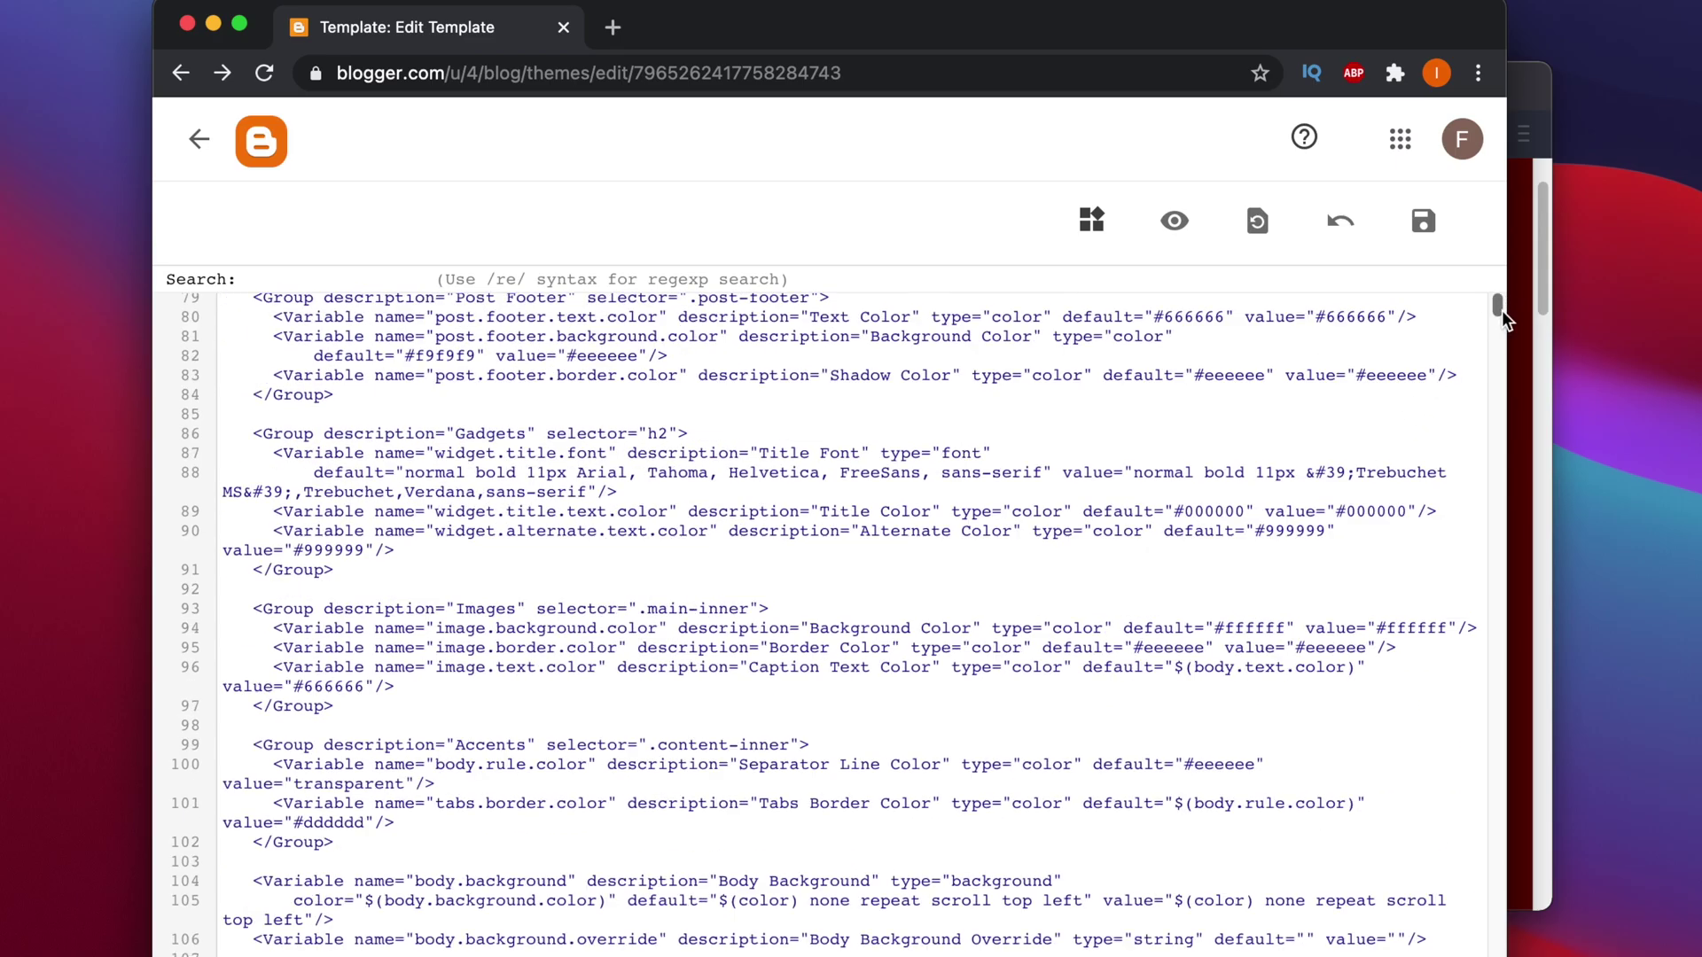
left_click_drag(1502, 310, 1497, 860)
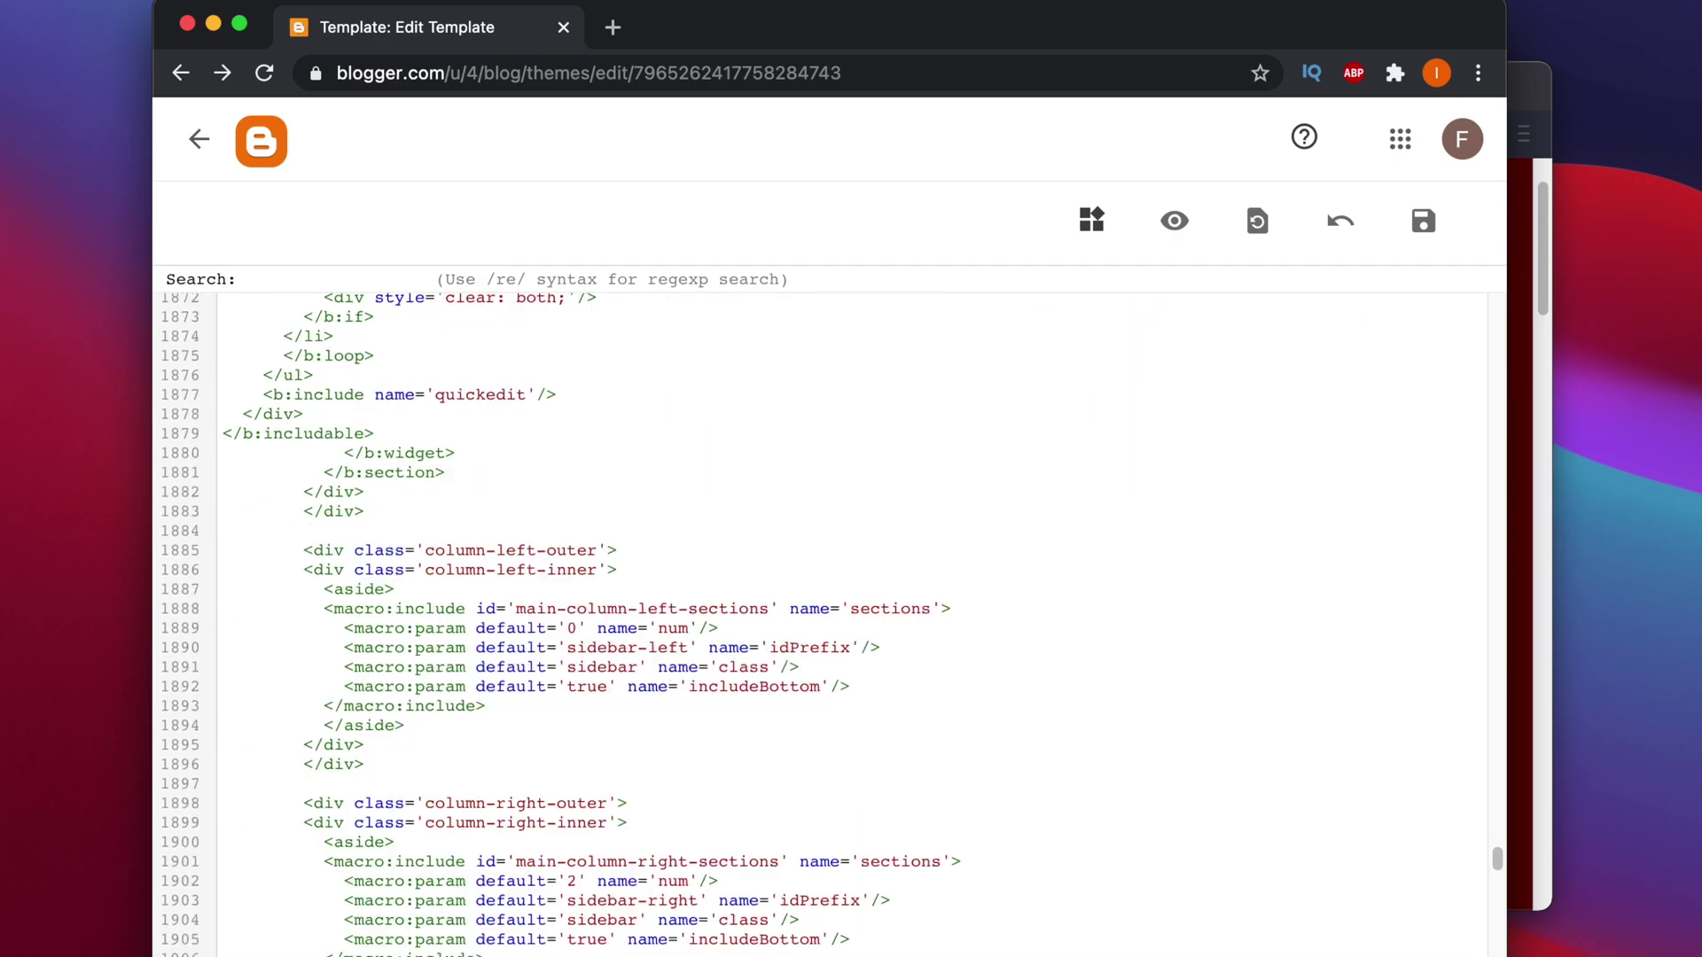
scroll(862, 695, "down", 10)
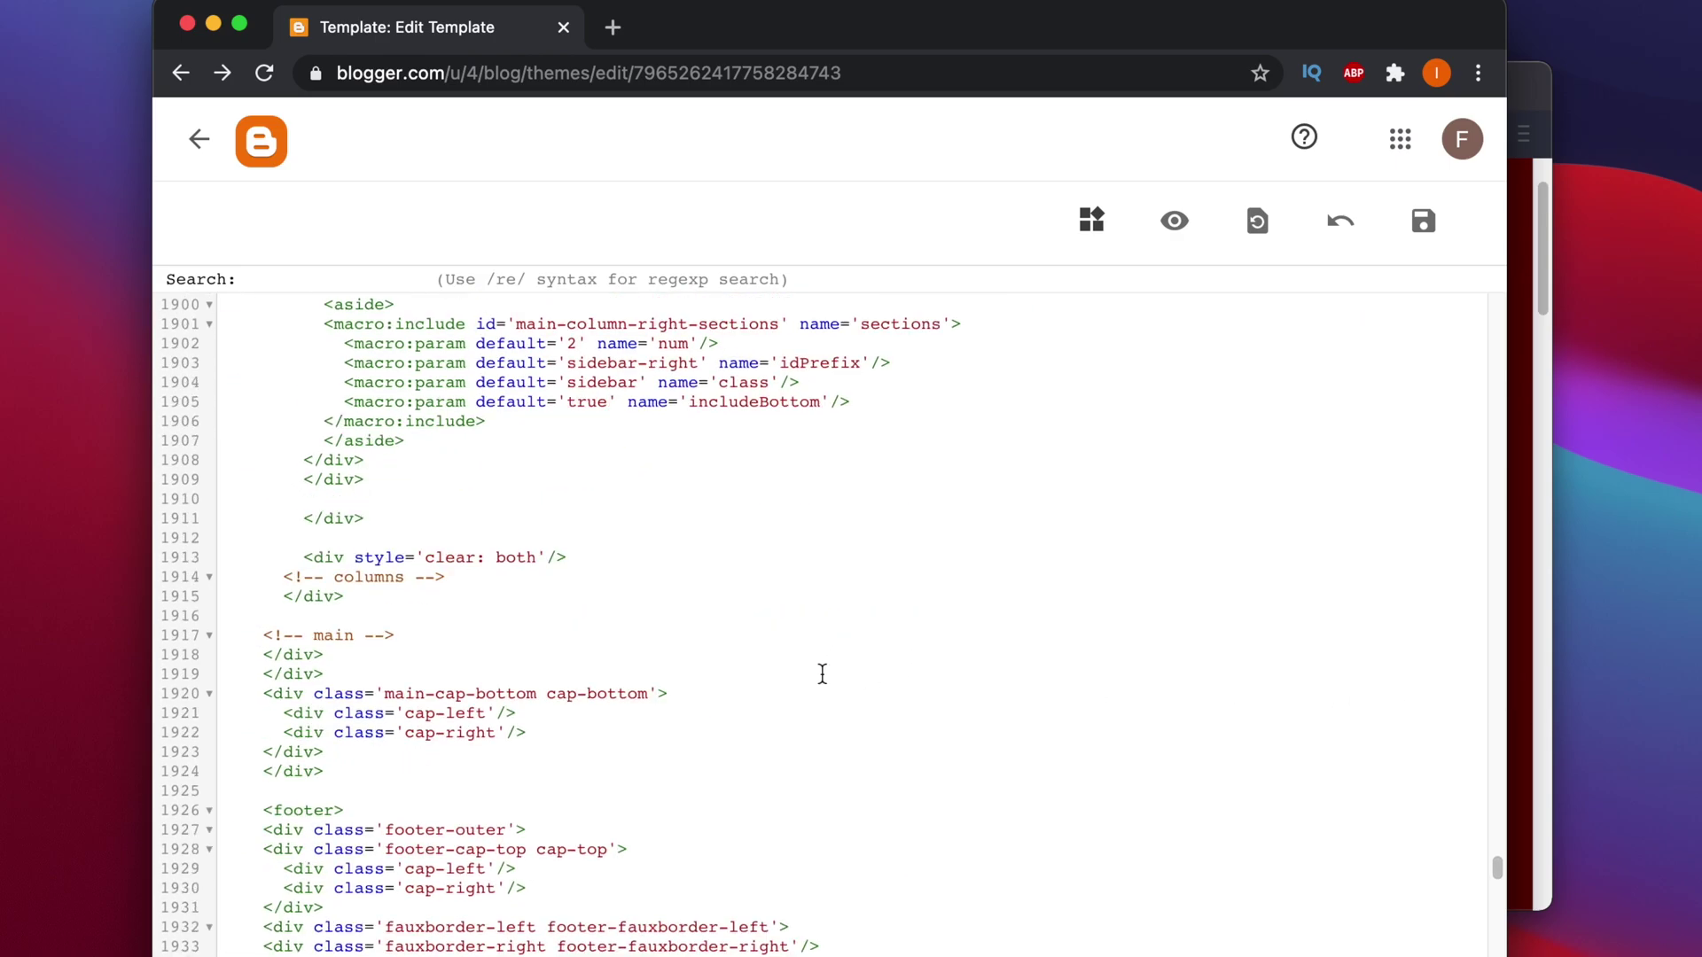
scroll(822, 673, "down", 15)
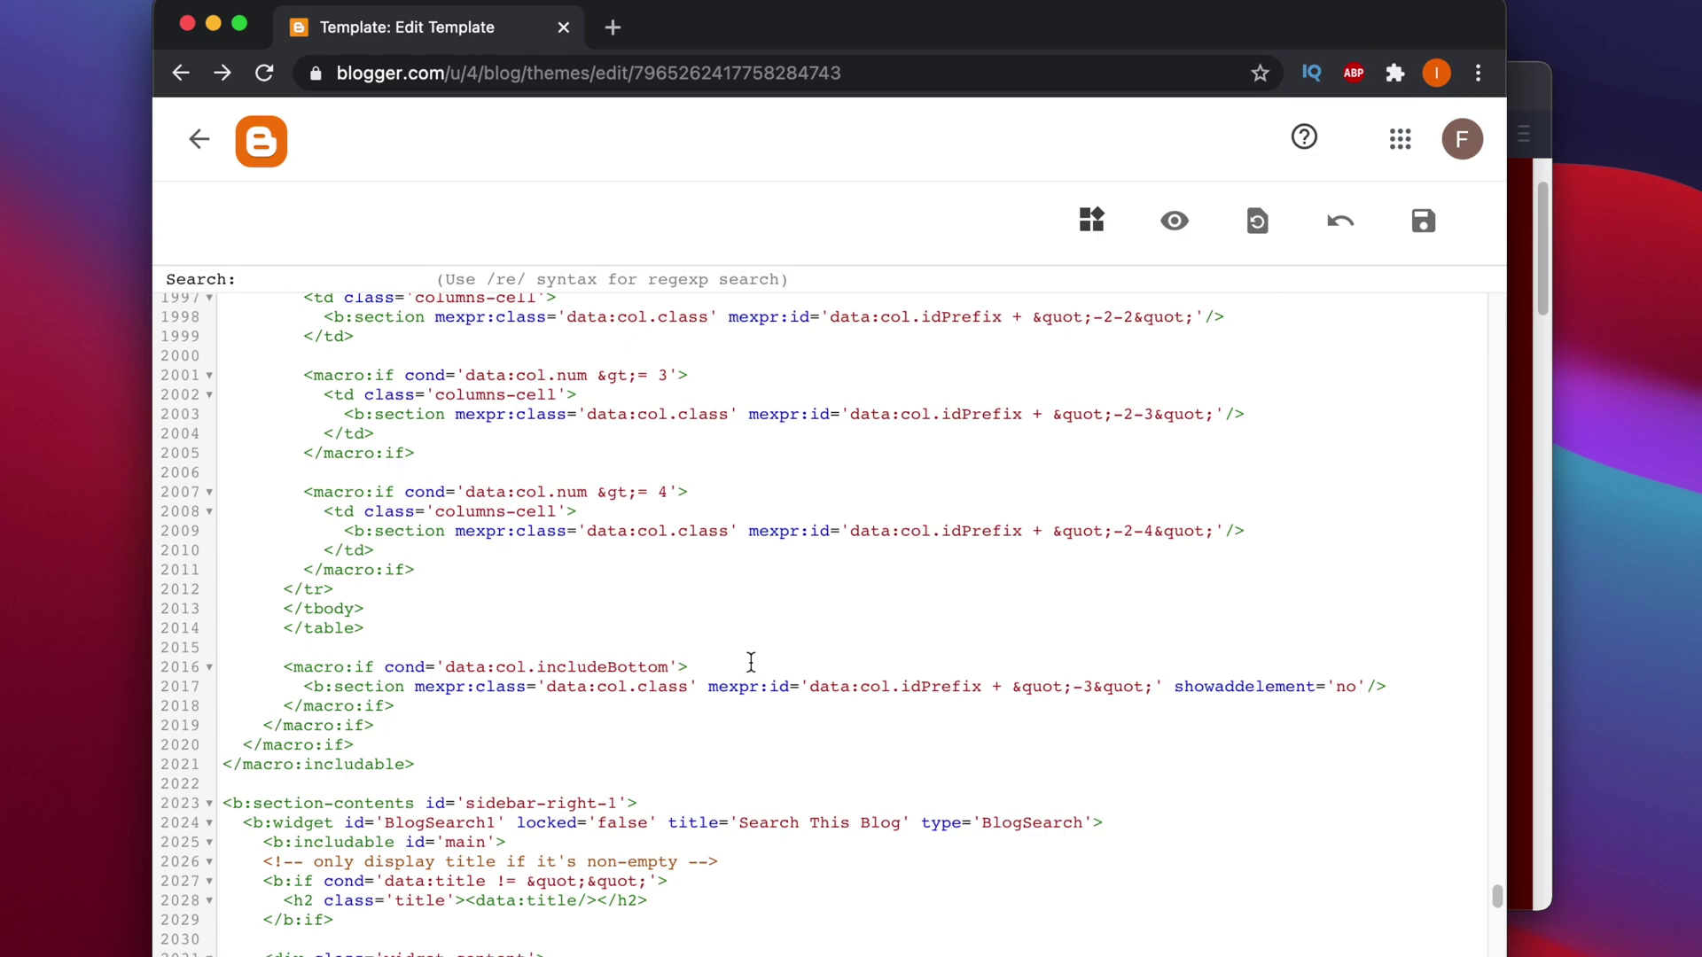
scroll(750, 662, "up", 3)
scroll(283, 439, "up", 1)
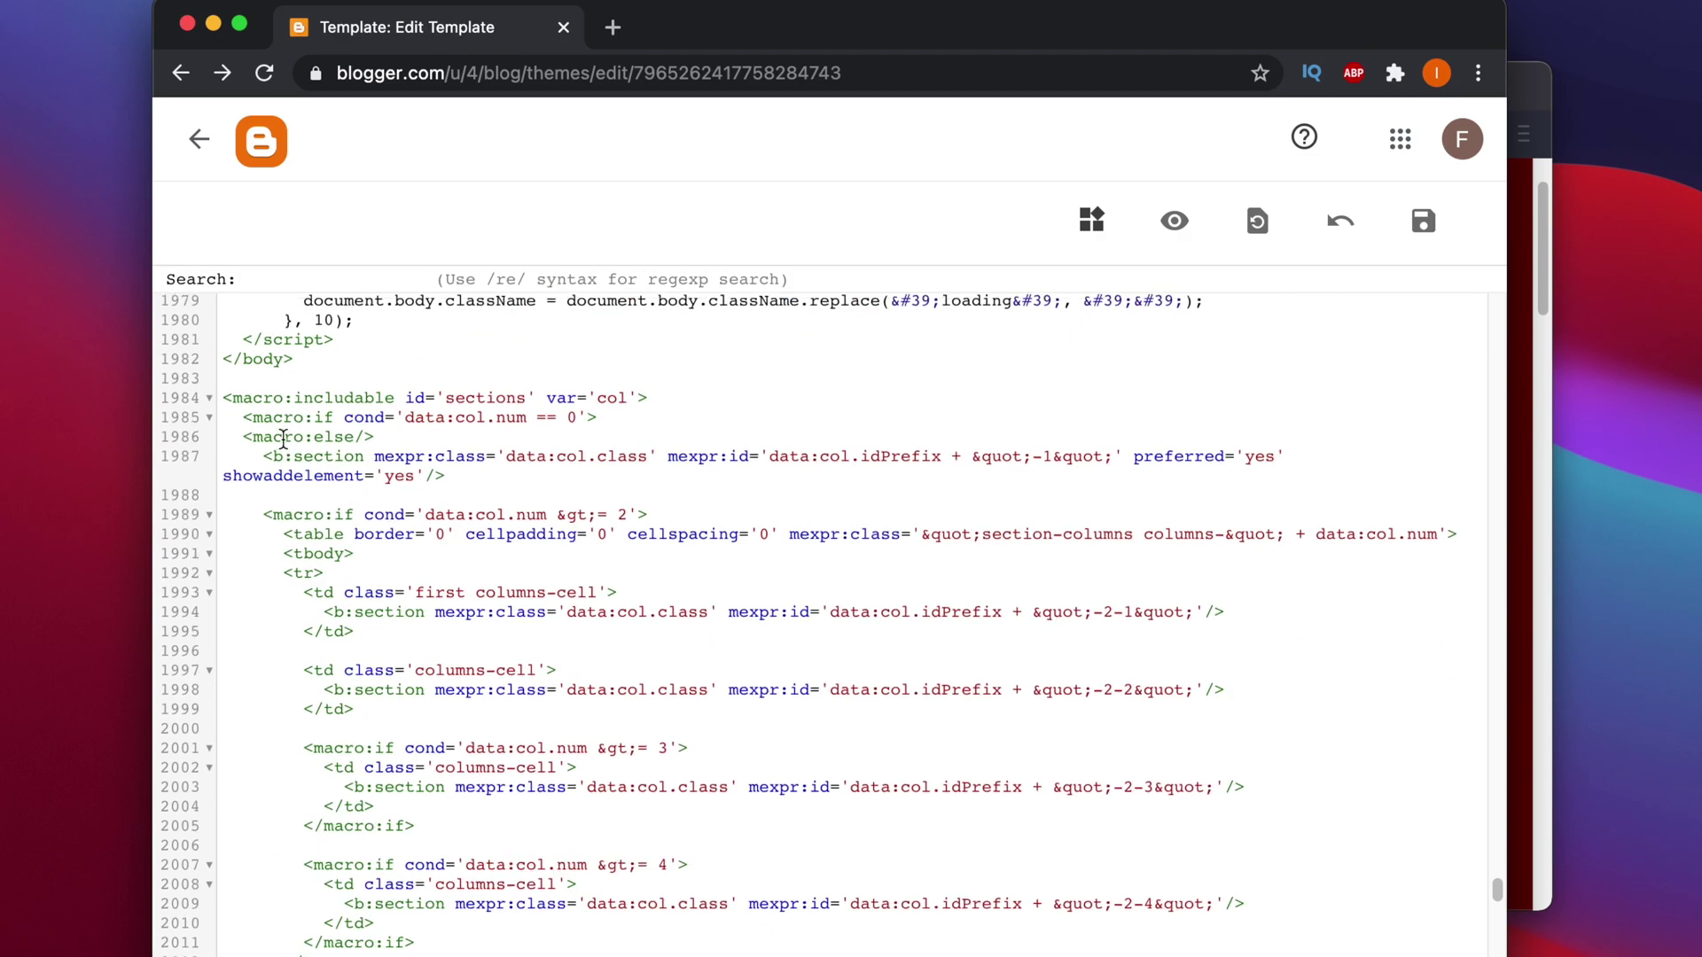
left_click_drag(223, 359, 293, 359)
scroll(343, 394, "up", 3)
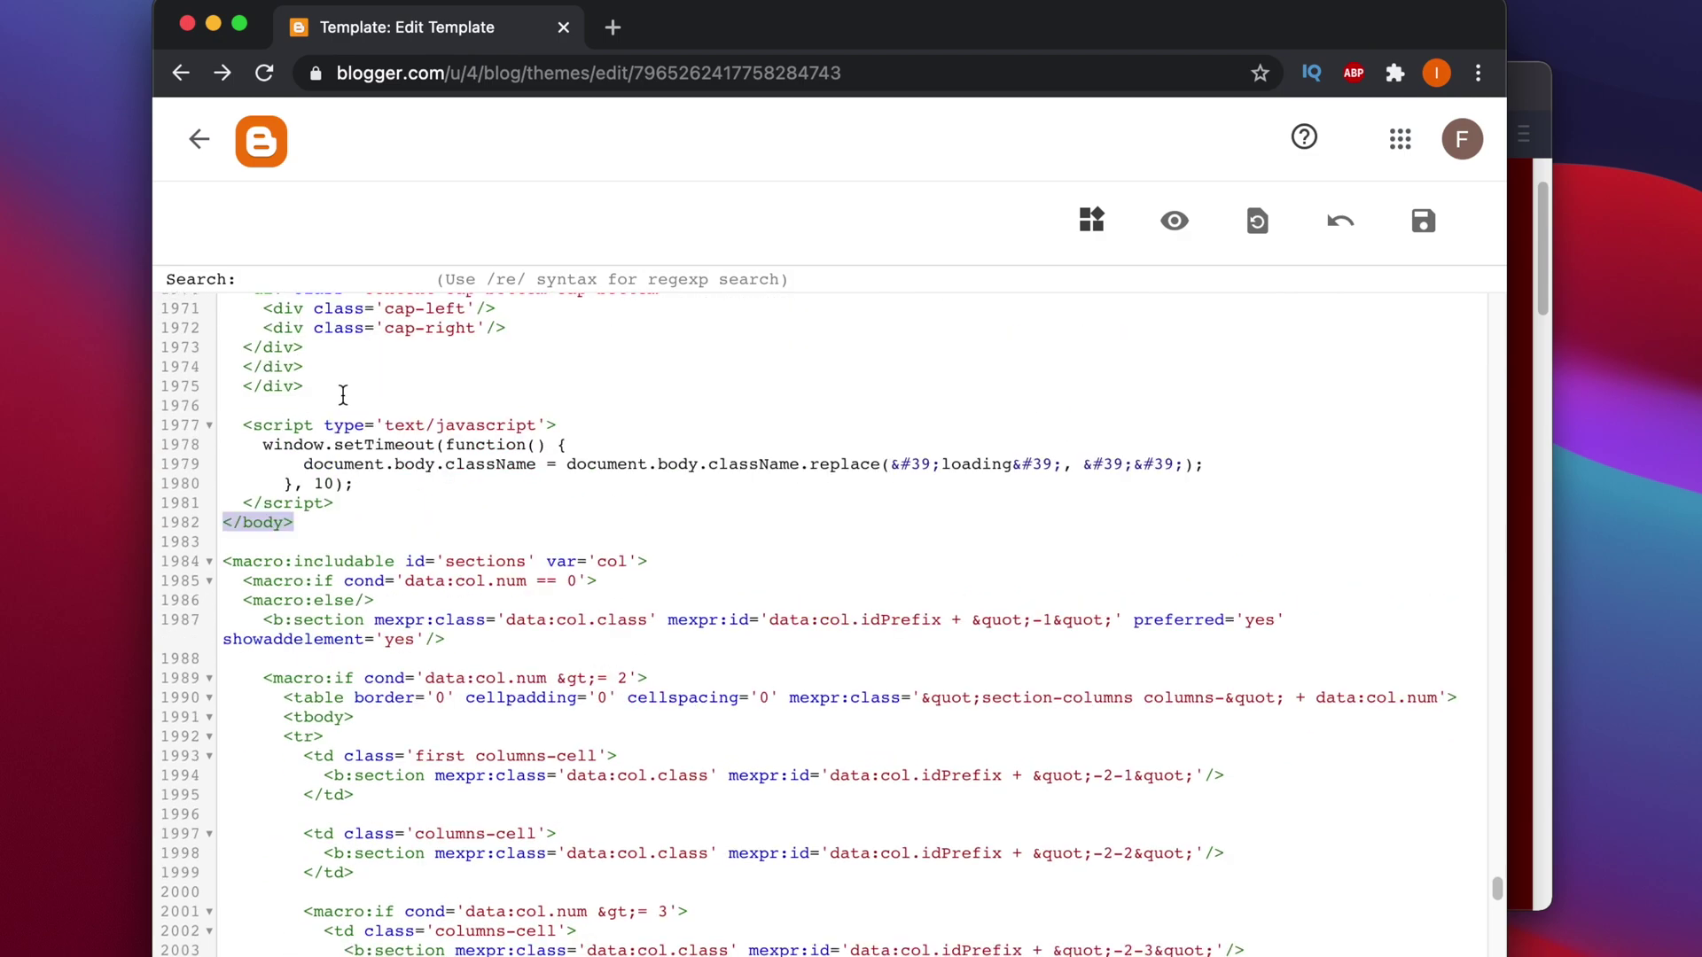
left_click(349, 502)
key("Return")
key("Return")
key("Return")
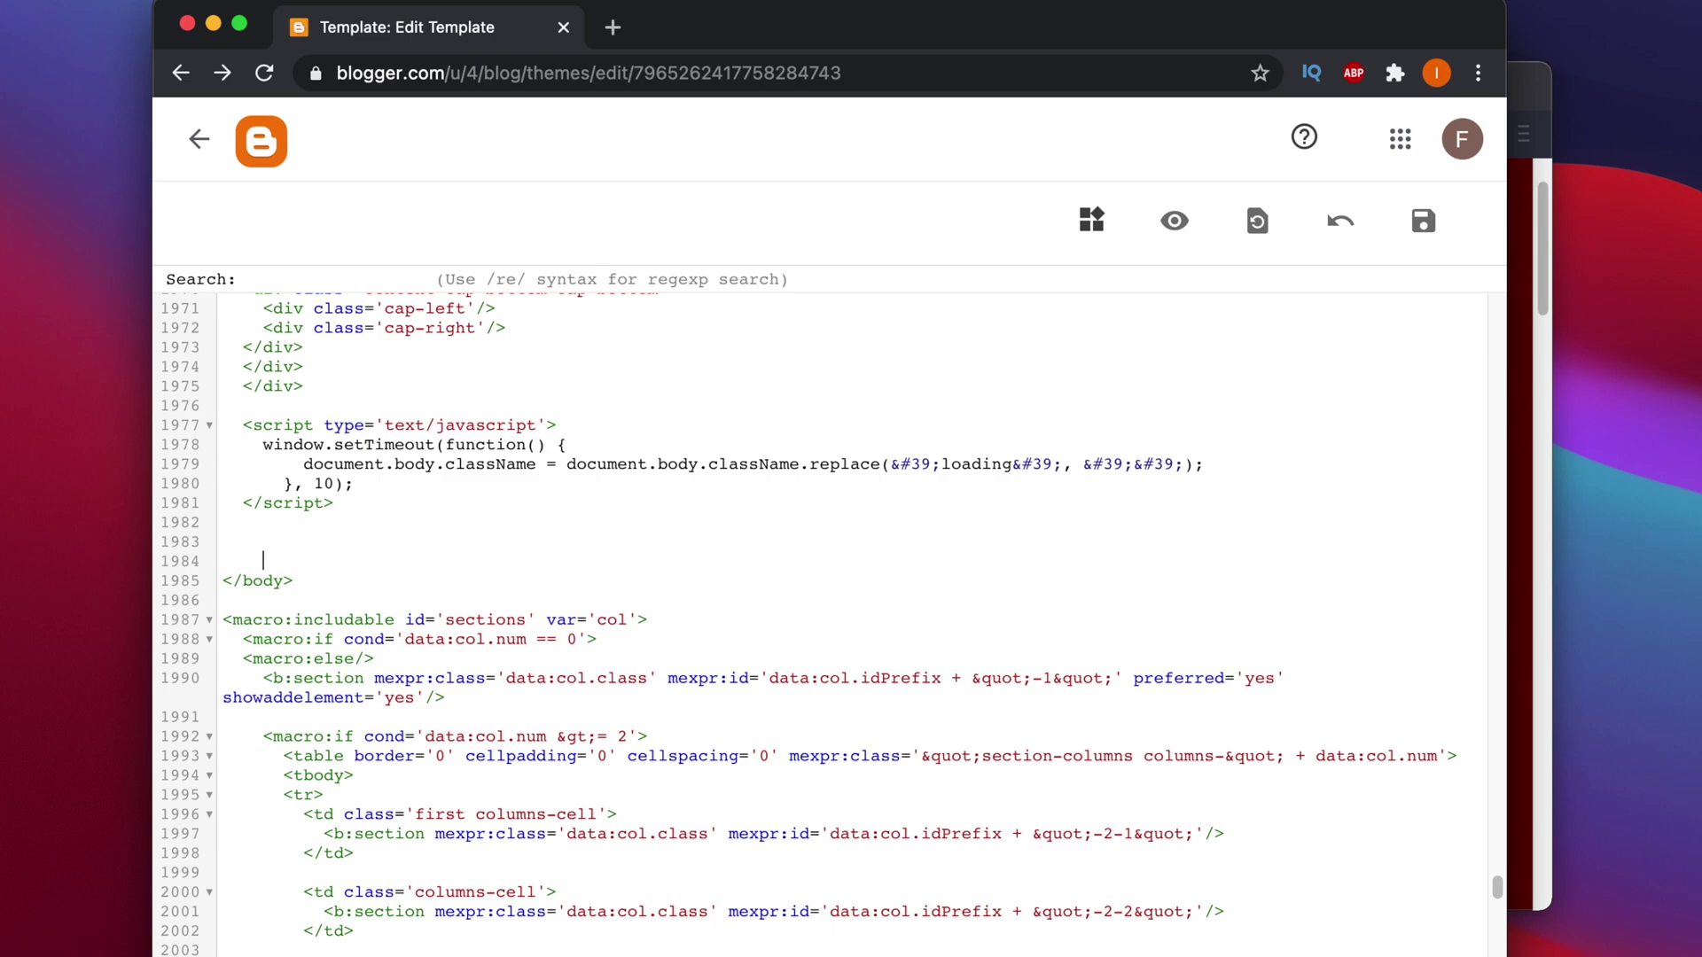
right_click(276, 536)
left_click(373, 732)
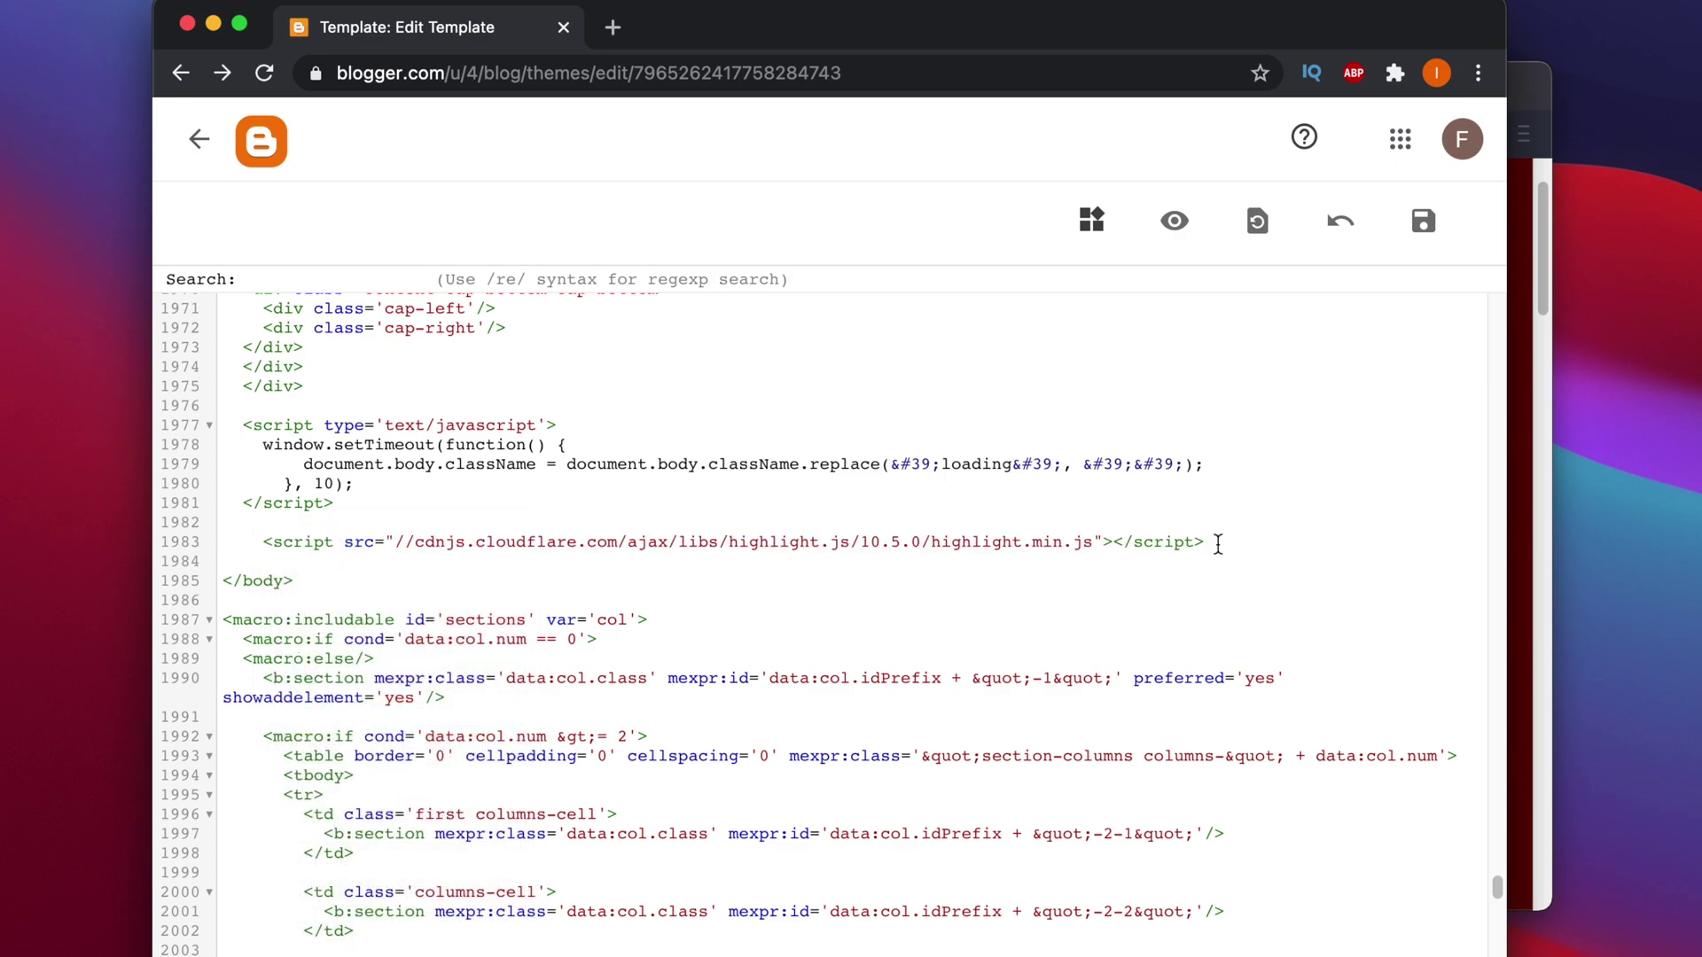
key("Return")
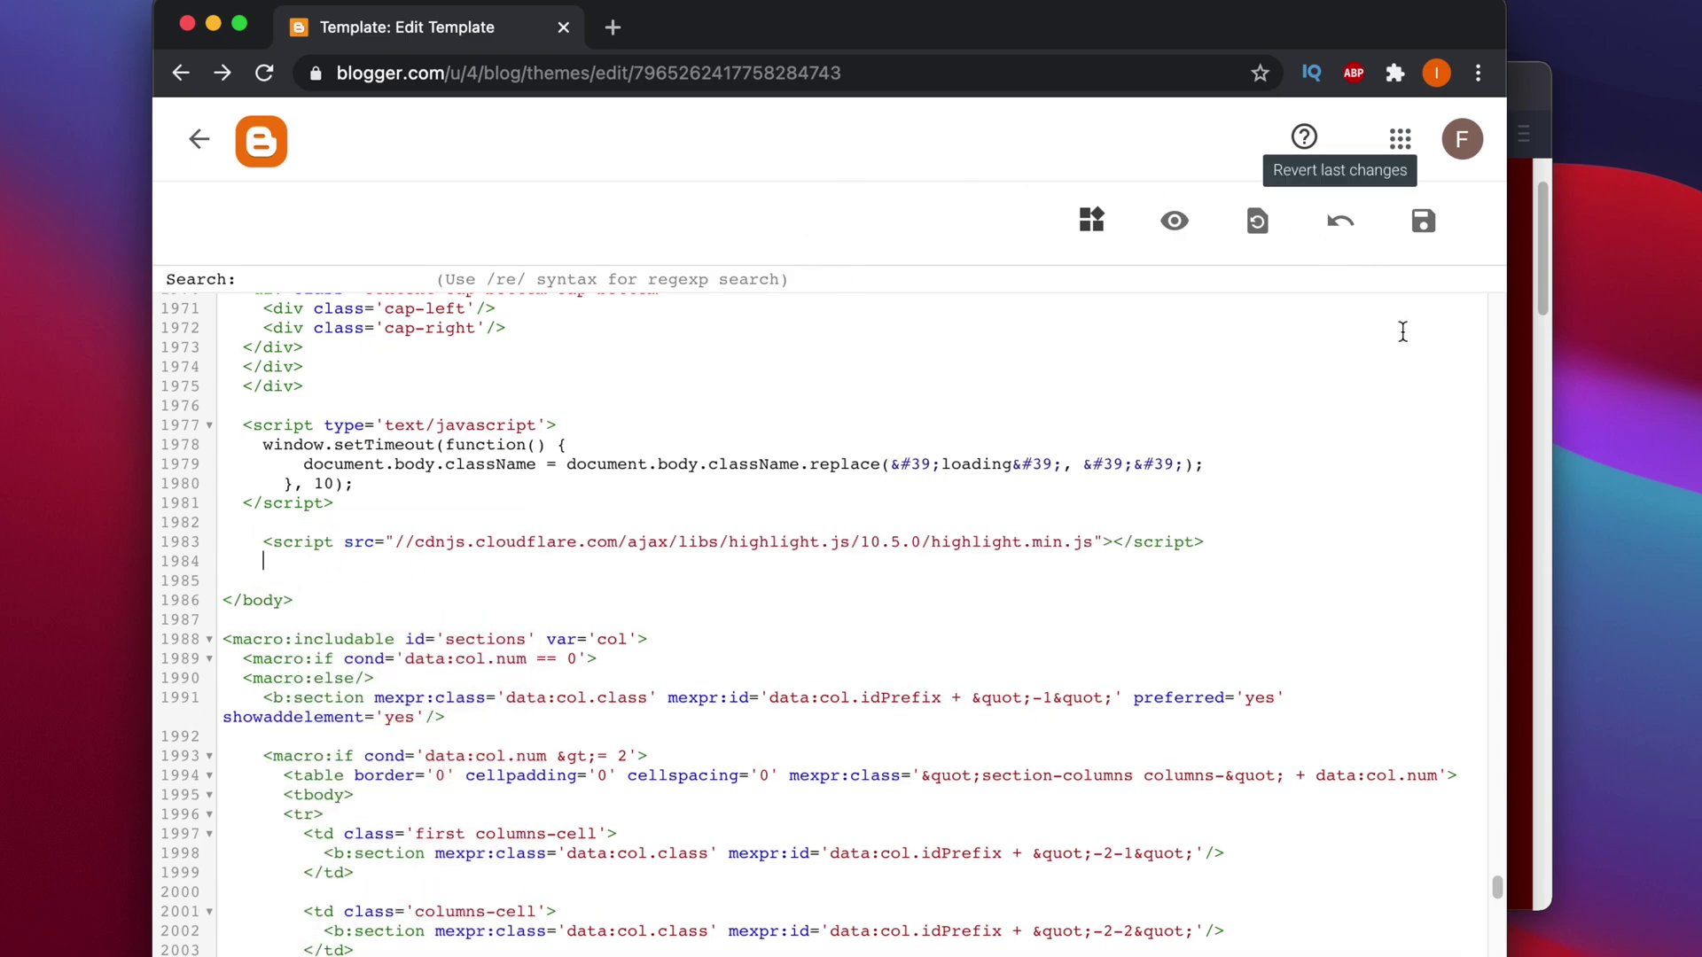
left_click(1521, 315)
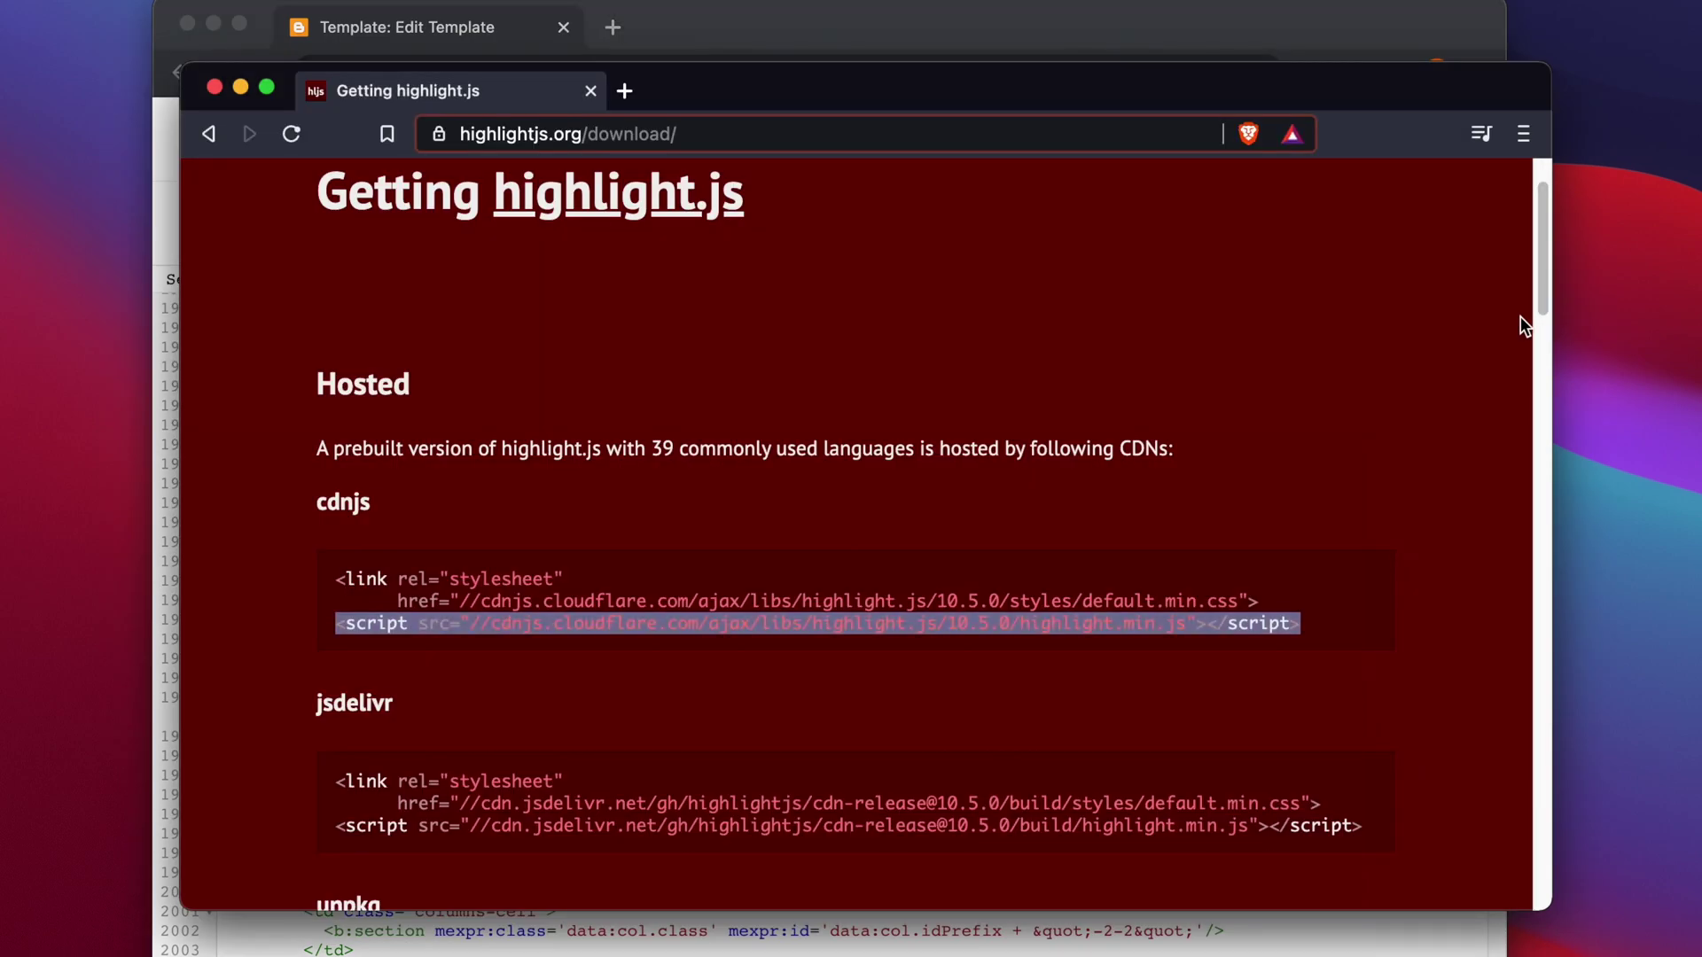
Copy the hljs.initHighlightingOnLoad() script line from the highlight.js usage guide.
left_click(705, 381)
left_click(209, 133)
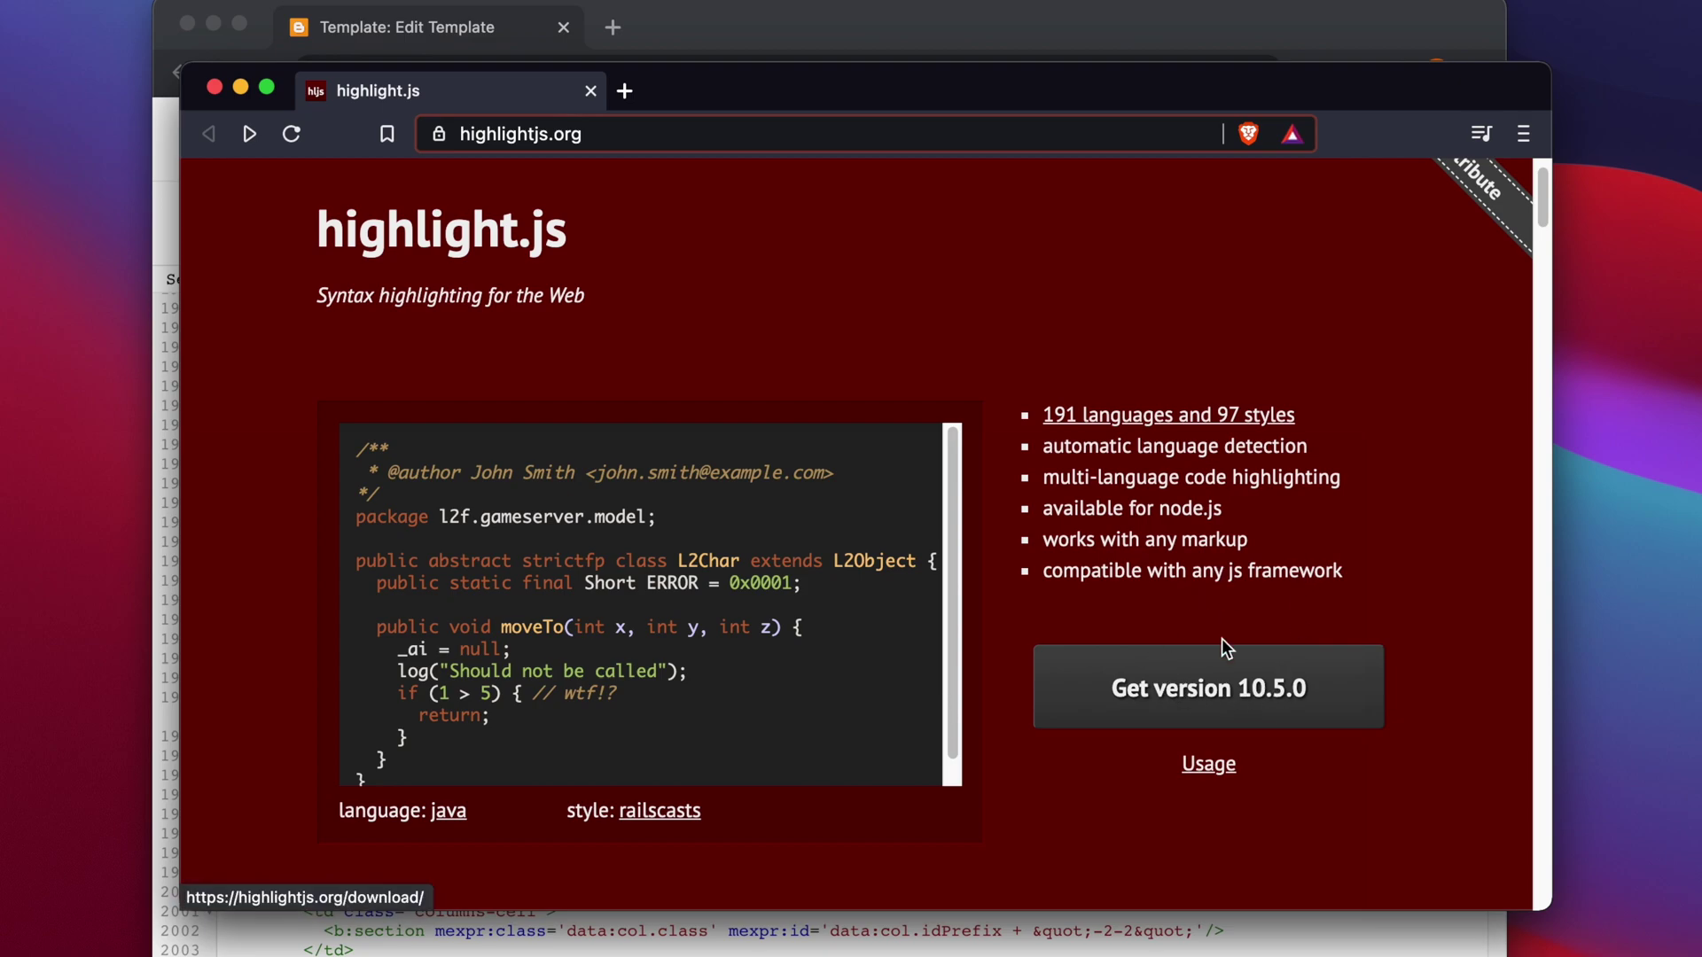
left_click(1208, 764)
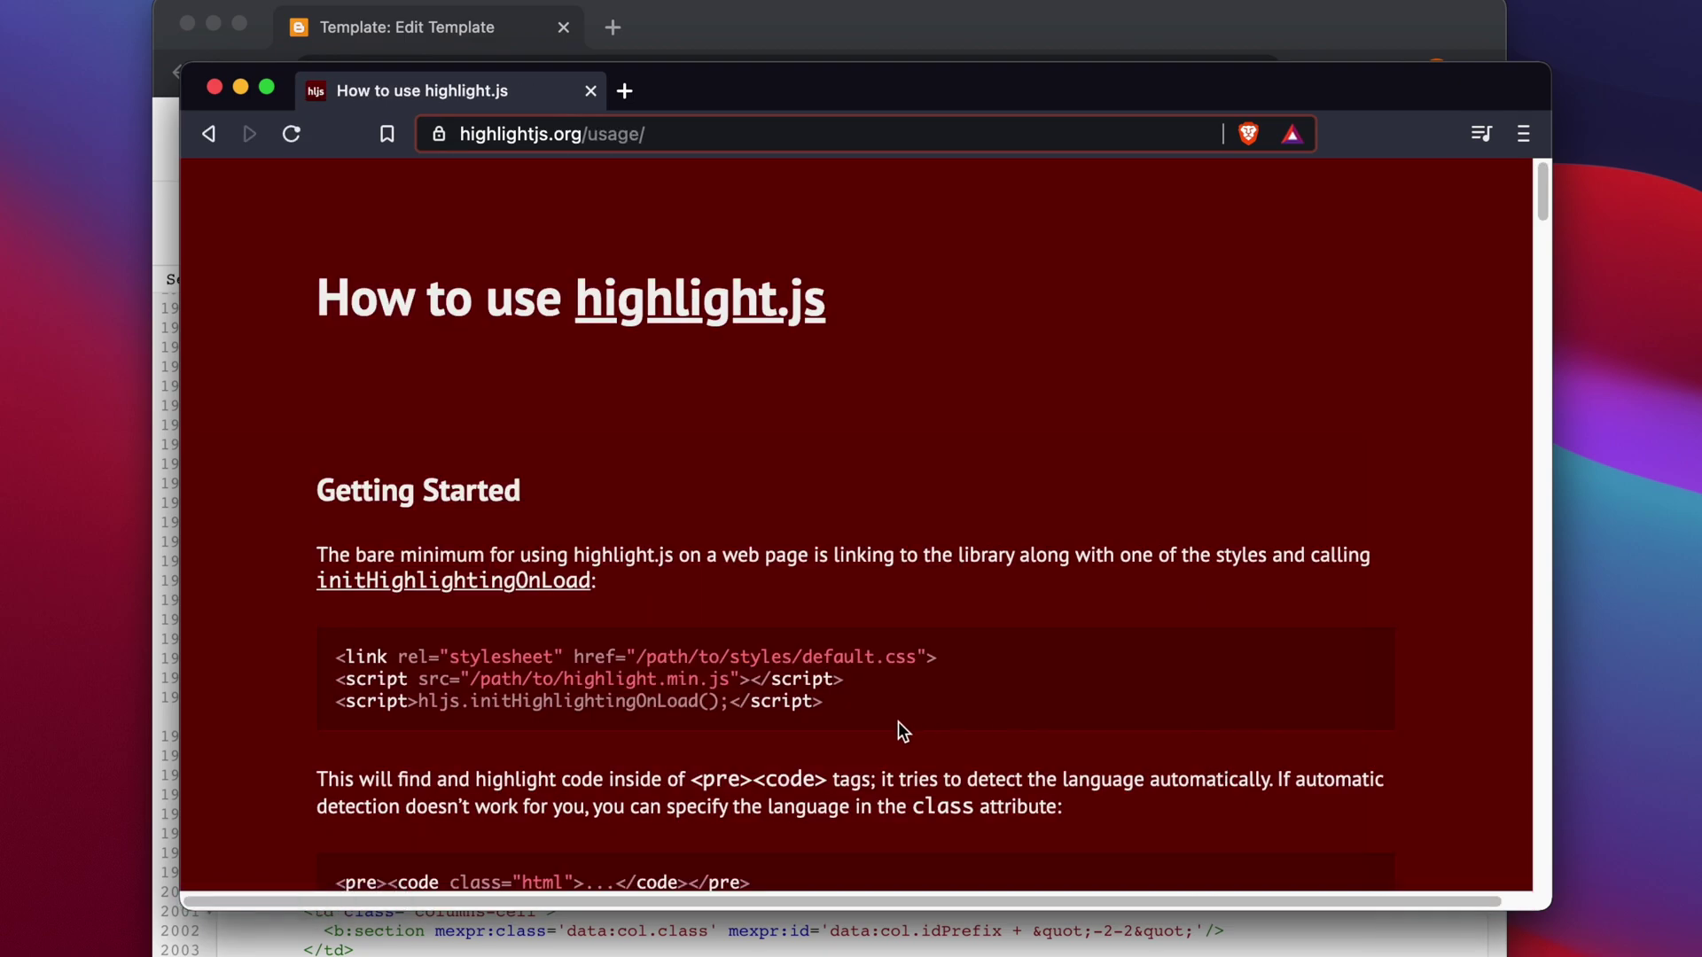
mouse_move(337, 680)
left_mouse_down()
mouse_move(858, 683)
mouse_move(816, 700)
mouse_move(347, 699)
left_mouse_up()
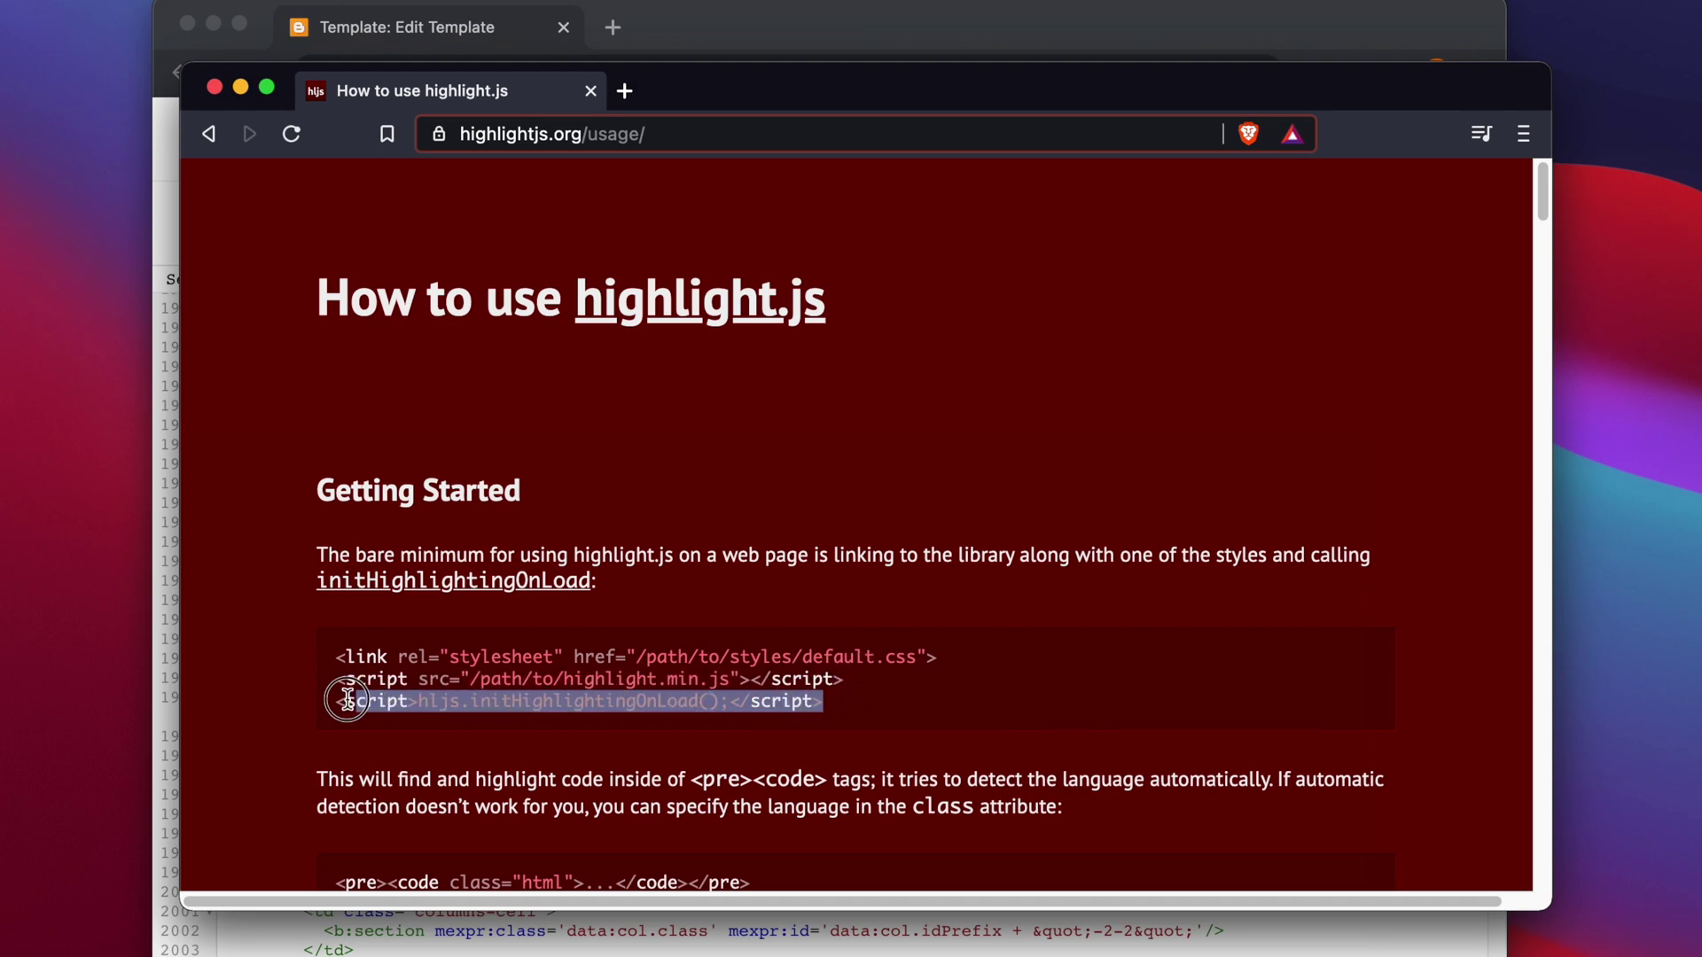
right_click(441, 700)
left_click(510, 758)
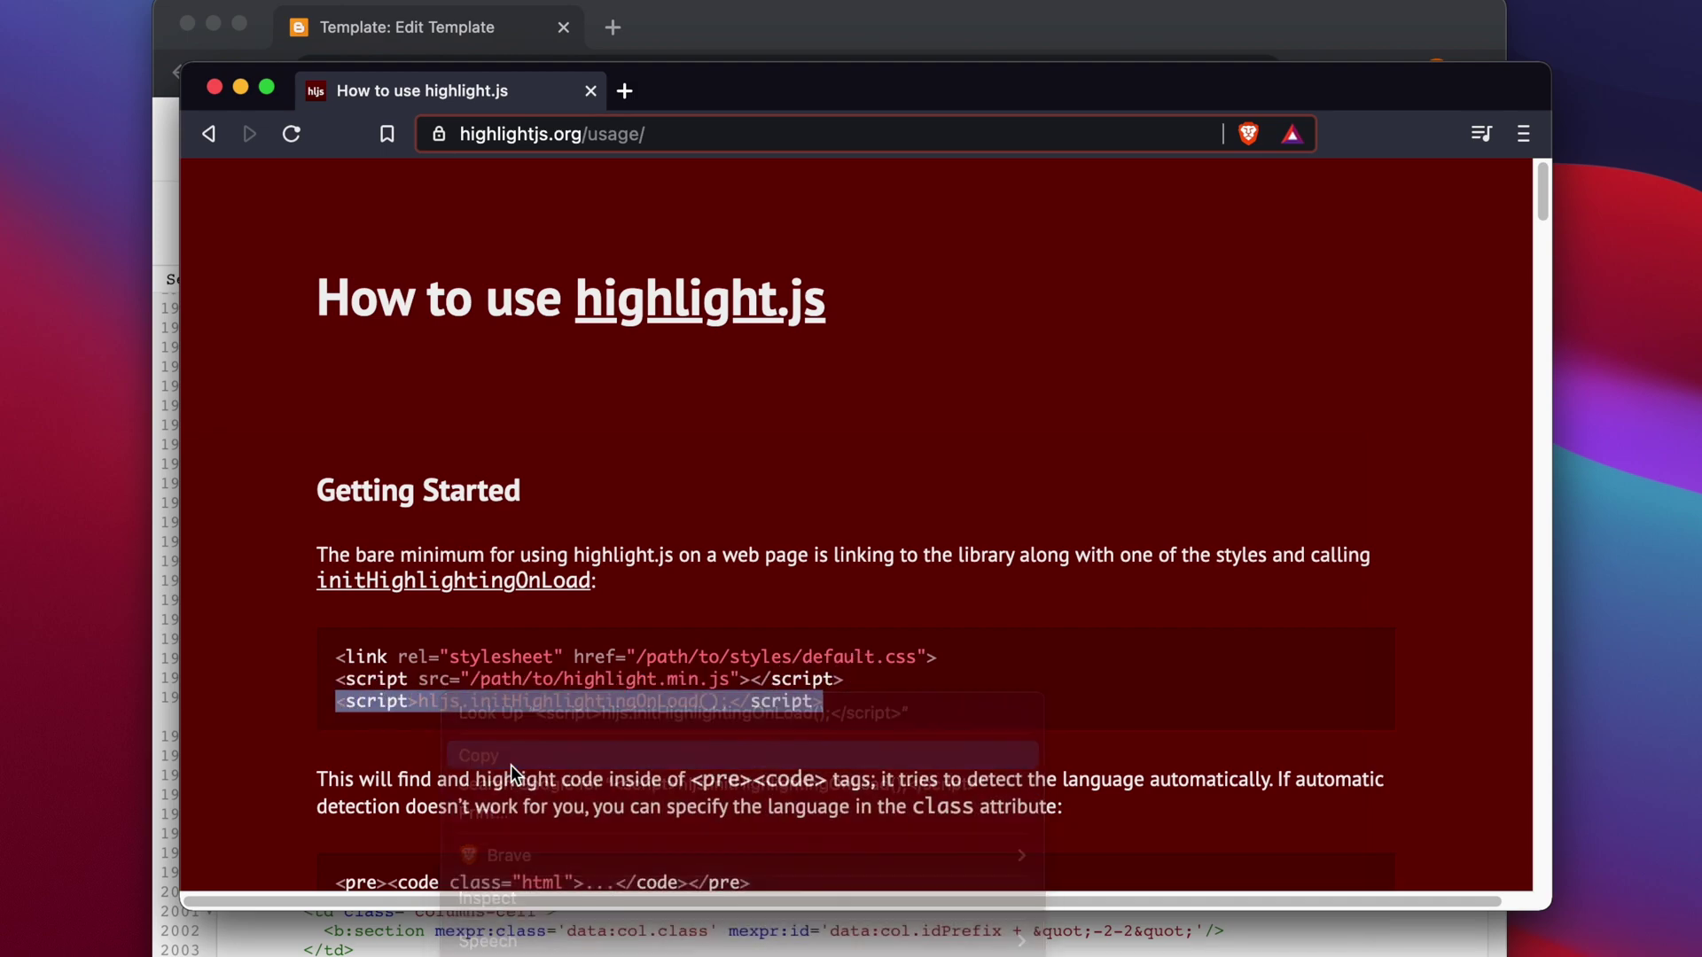
Paste the initHighlightingOnLoad script onto line 1984, below the highlight.min.js tag.
left_click(740, 950)
left_click(266, 562)
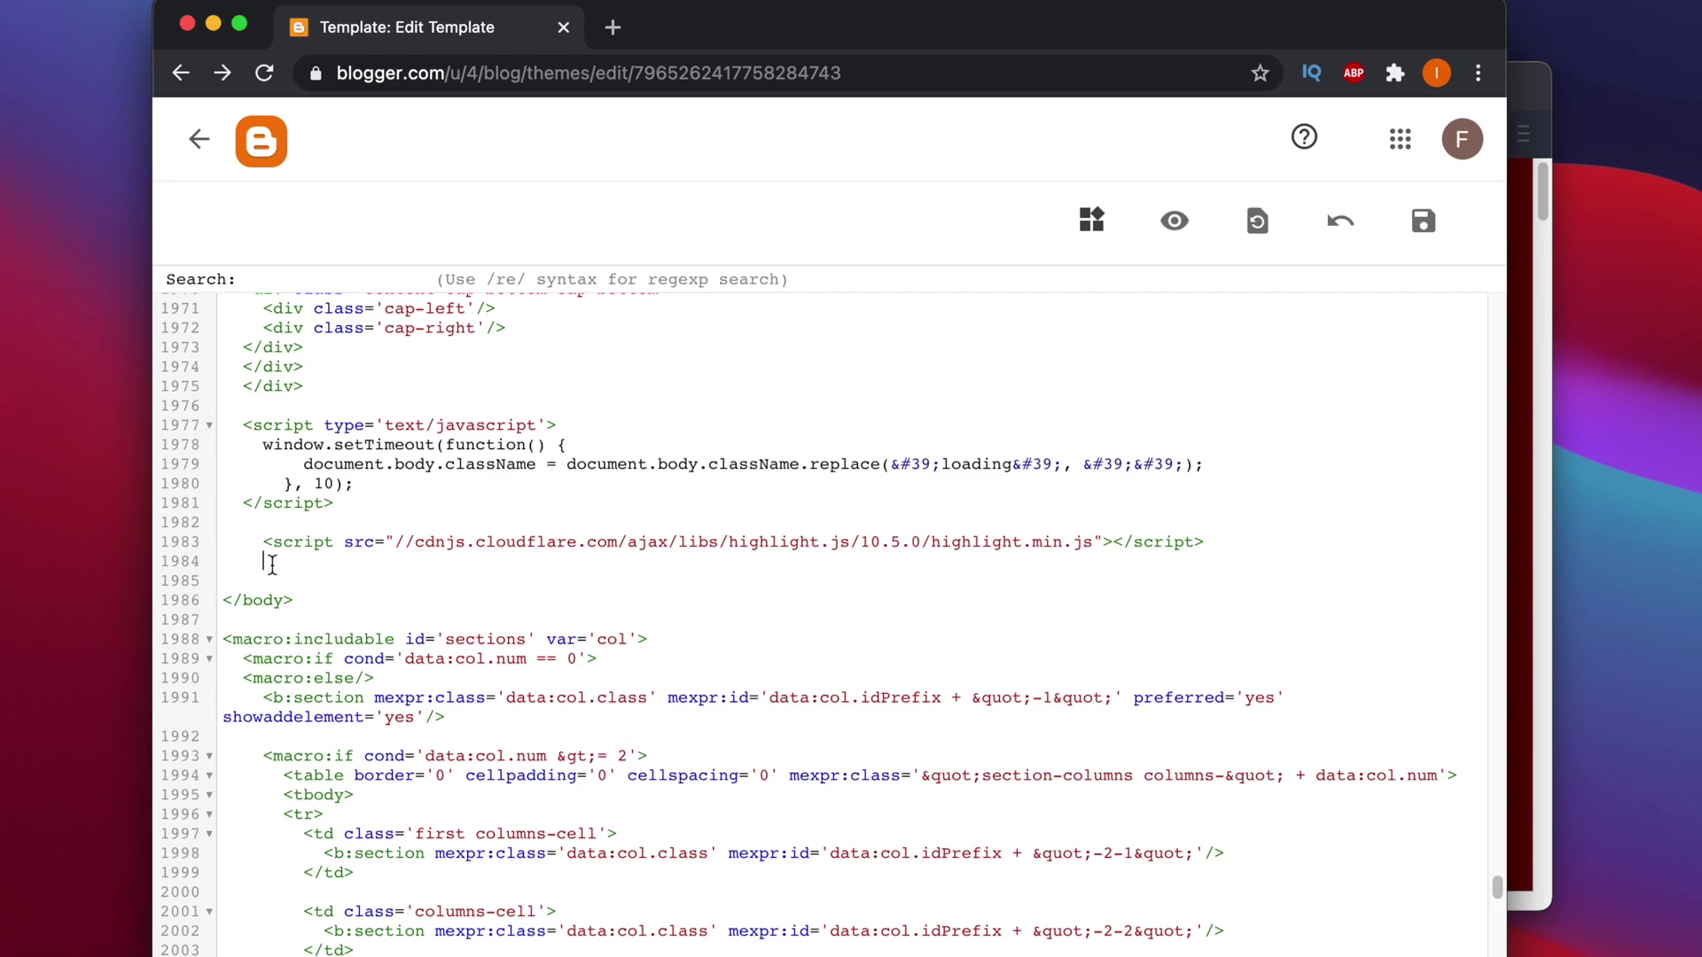
right_click(270, 561)
left_click(361, 750)
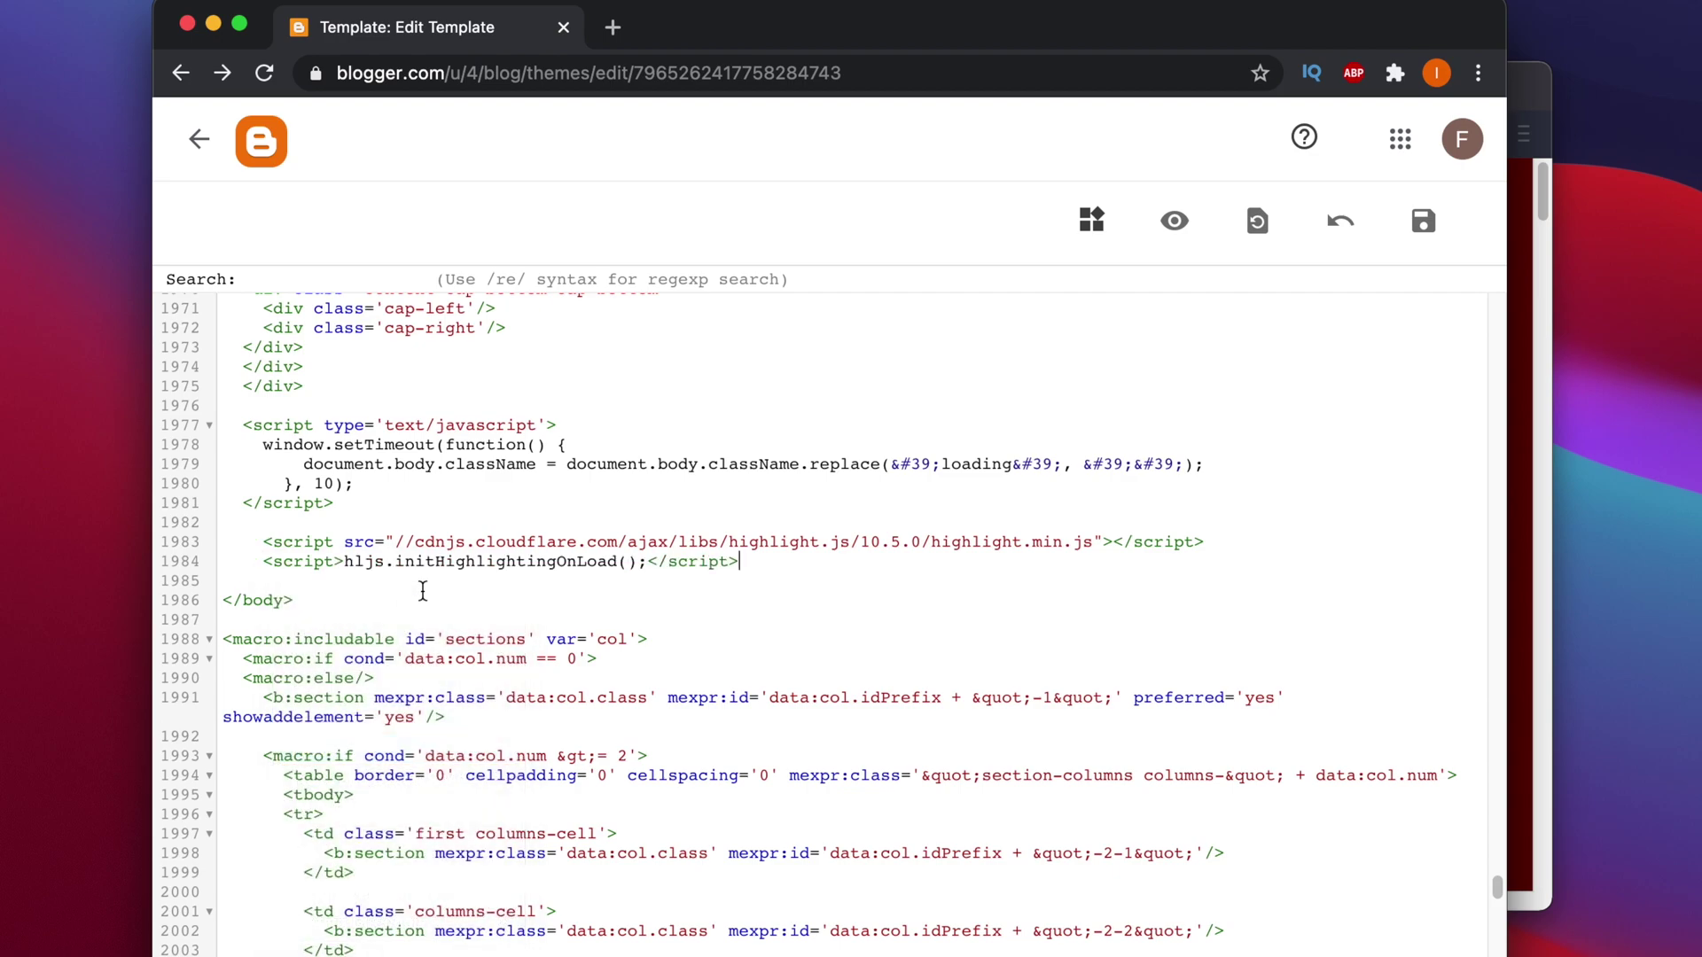
left_click_drag(740, 561, 229, 539)
left_click(966, 581)
Save the template, then create a new post titled 'sample code' from Posts.
left_click(1422, 228)
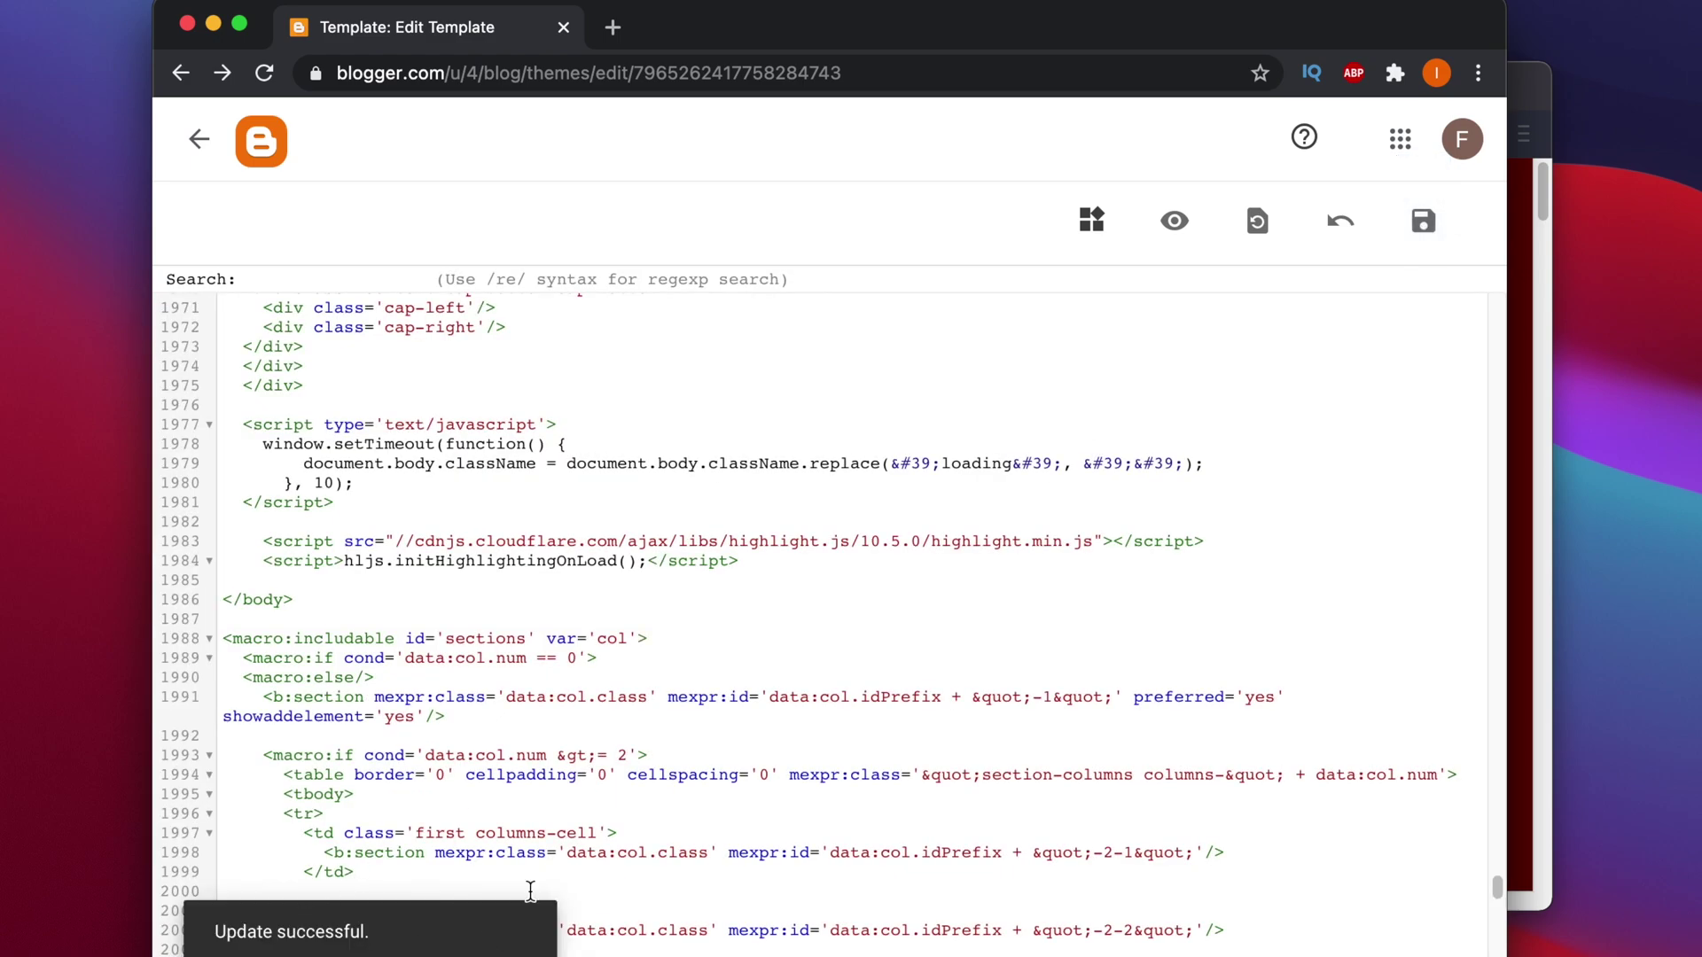
left_click(201, 142)
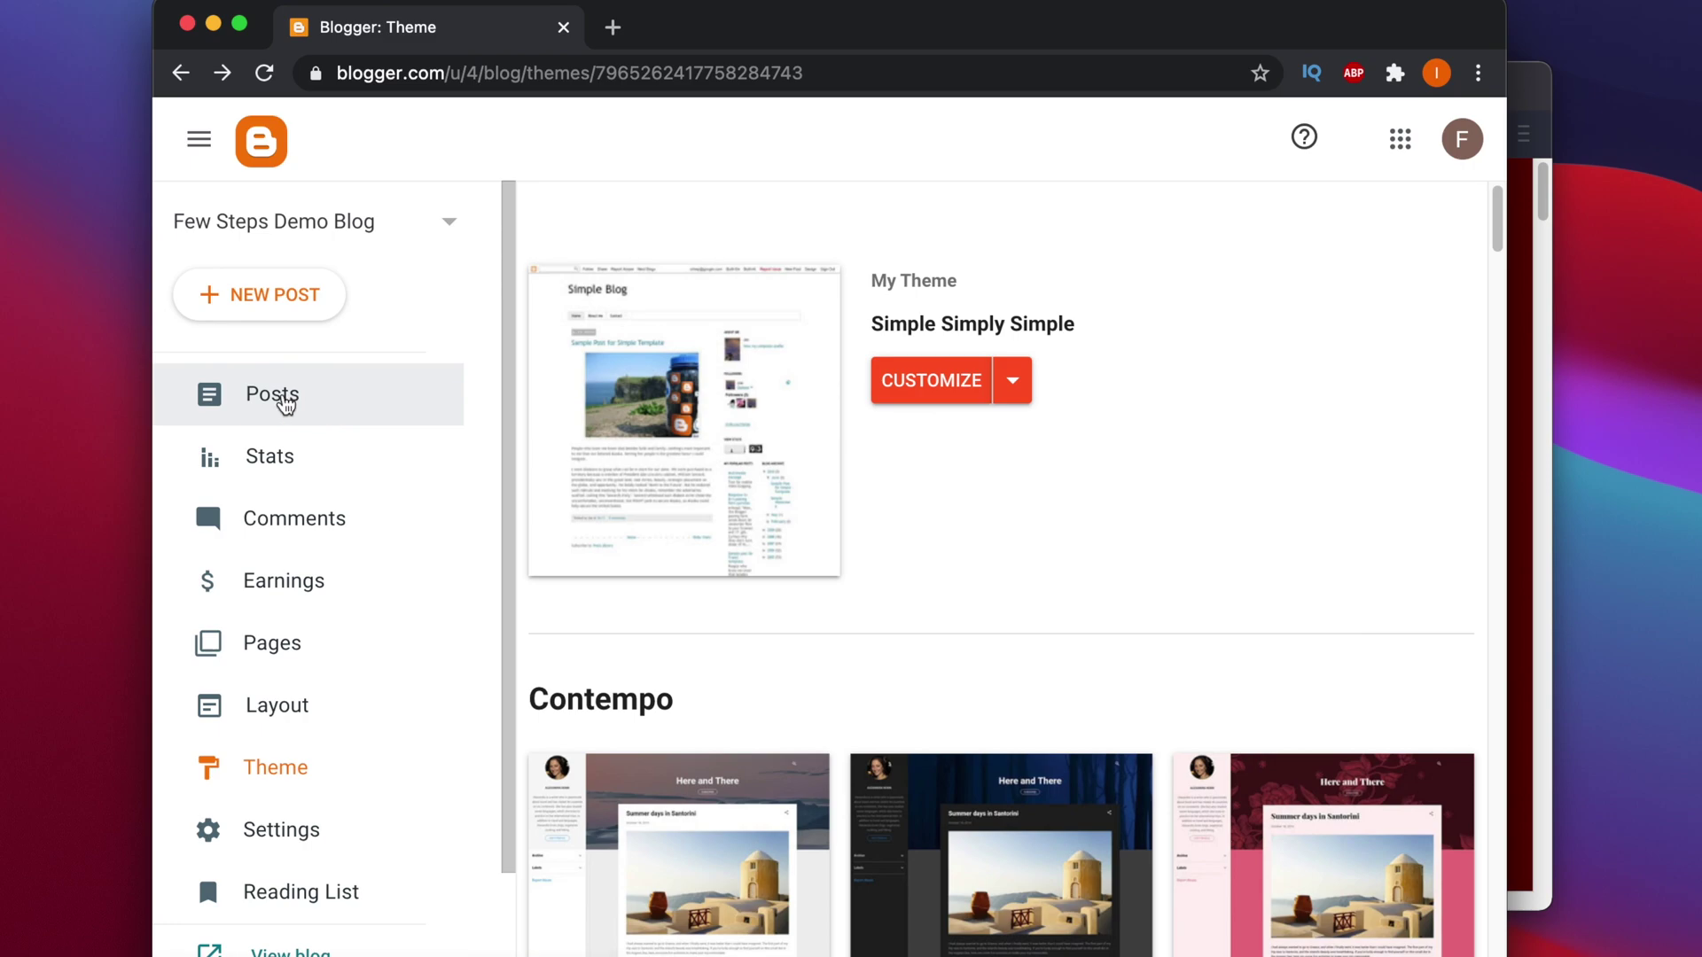
left_click(292, 400)
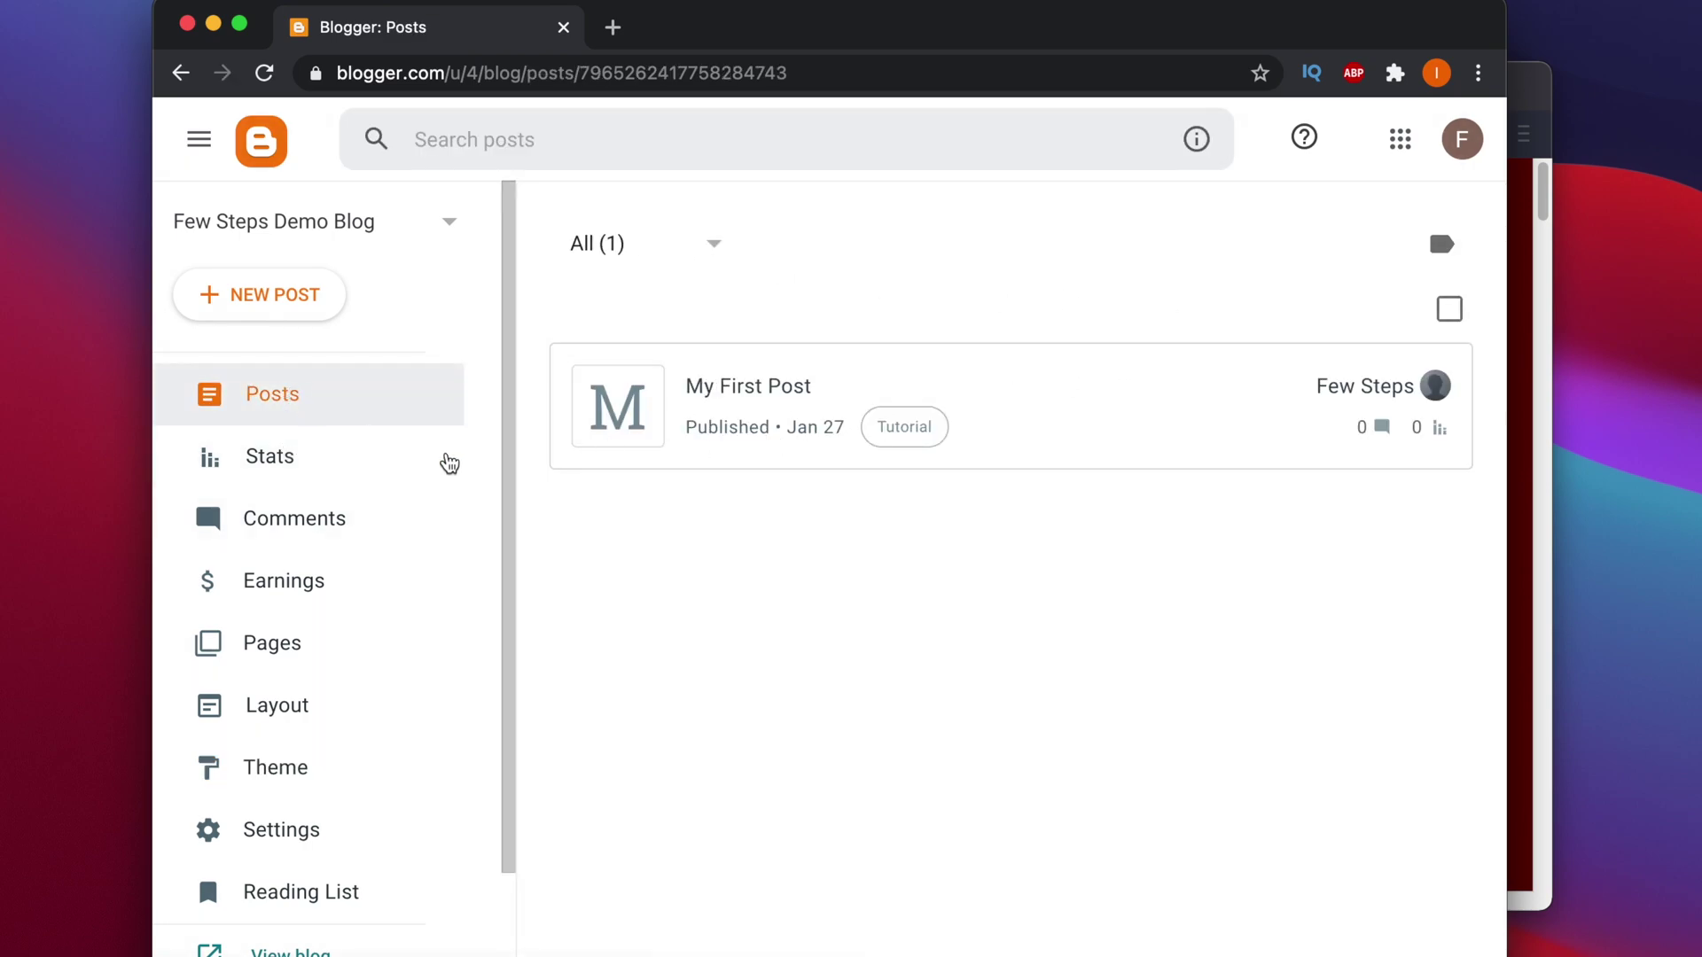
left_click(275, 297)
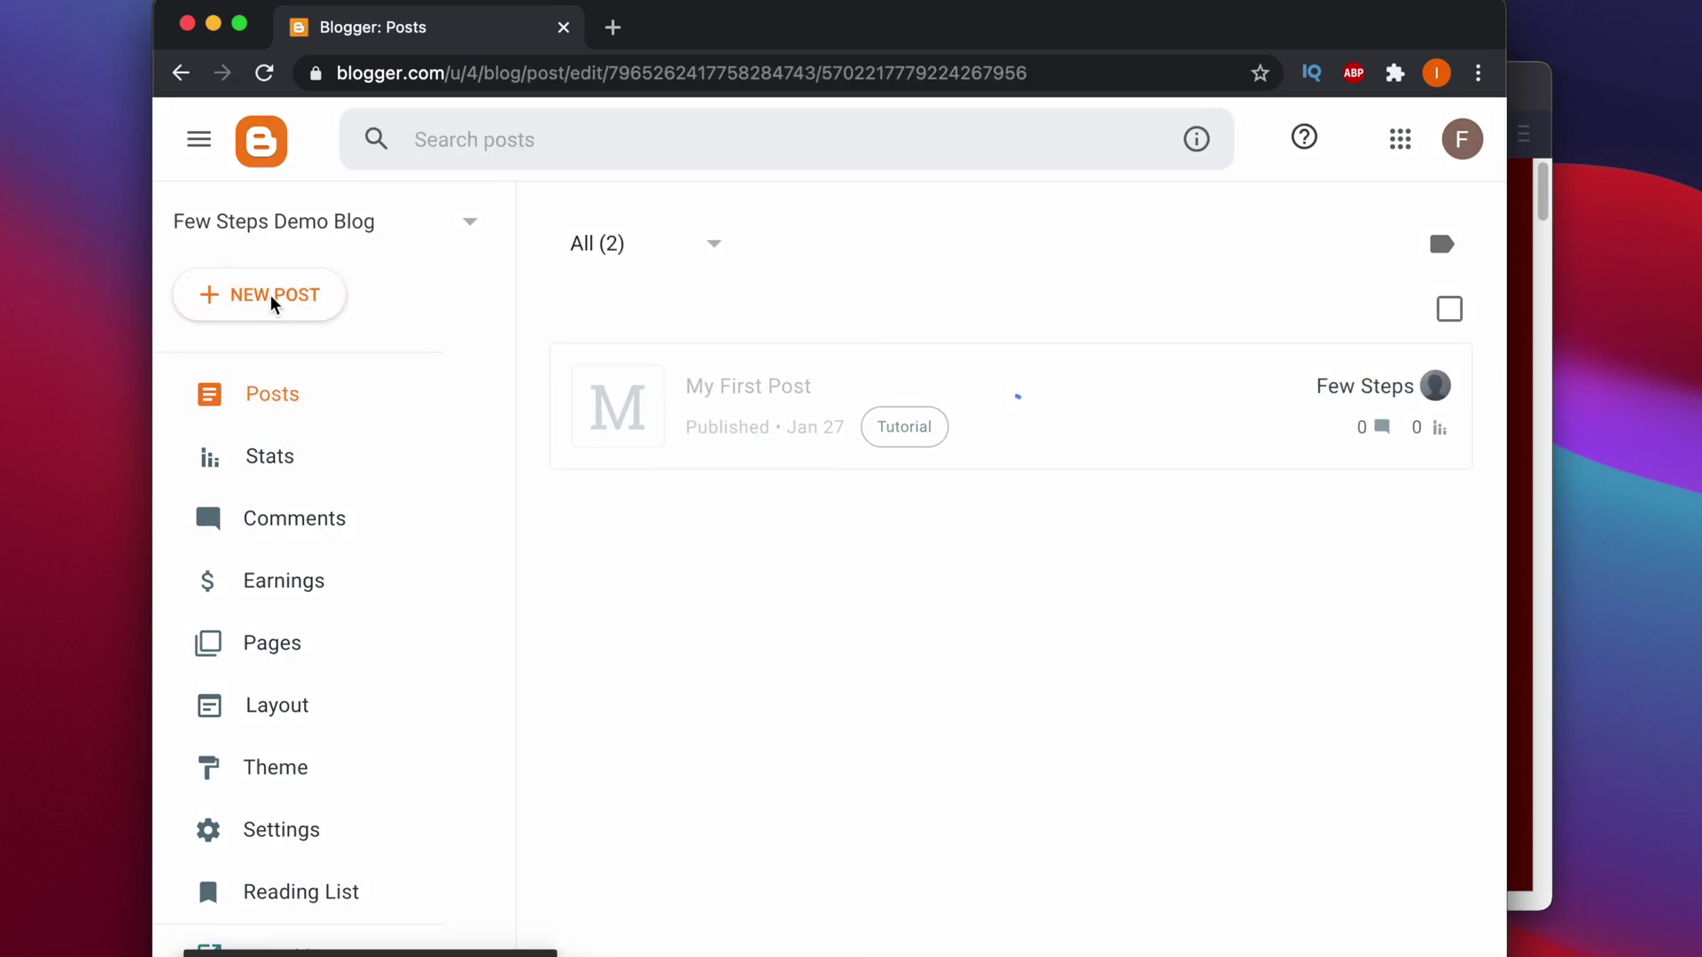
left_click(235, 239)
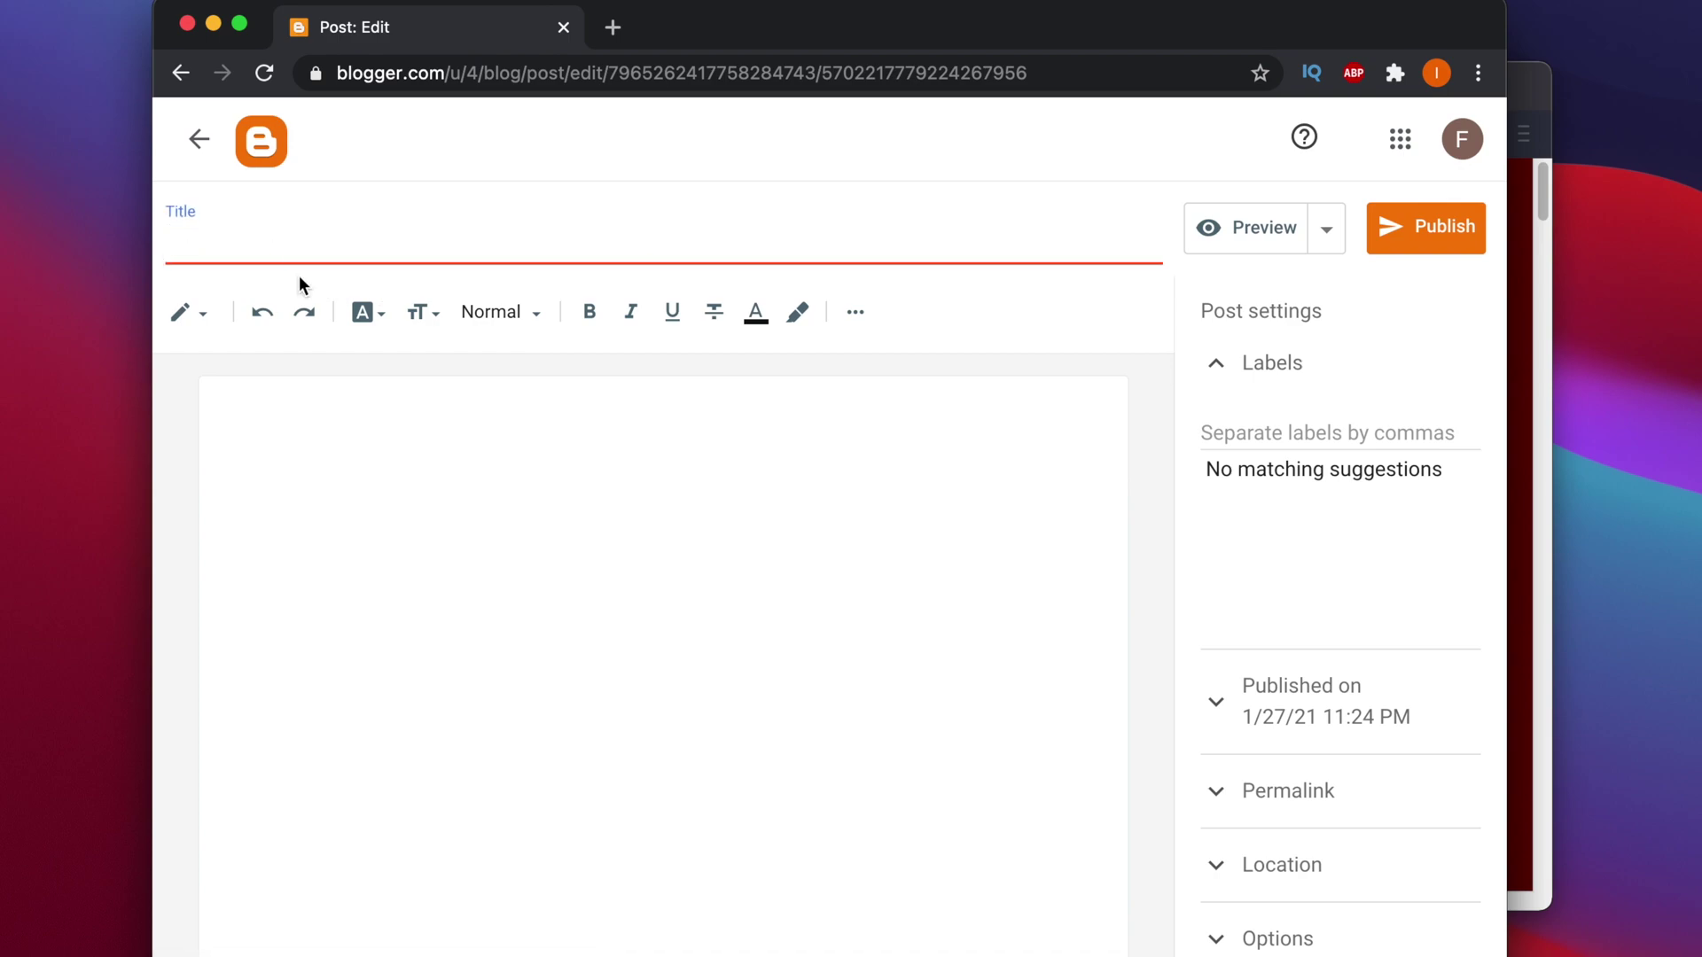
type("sampl")
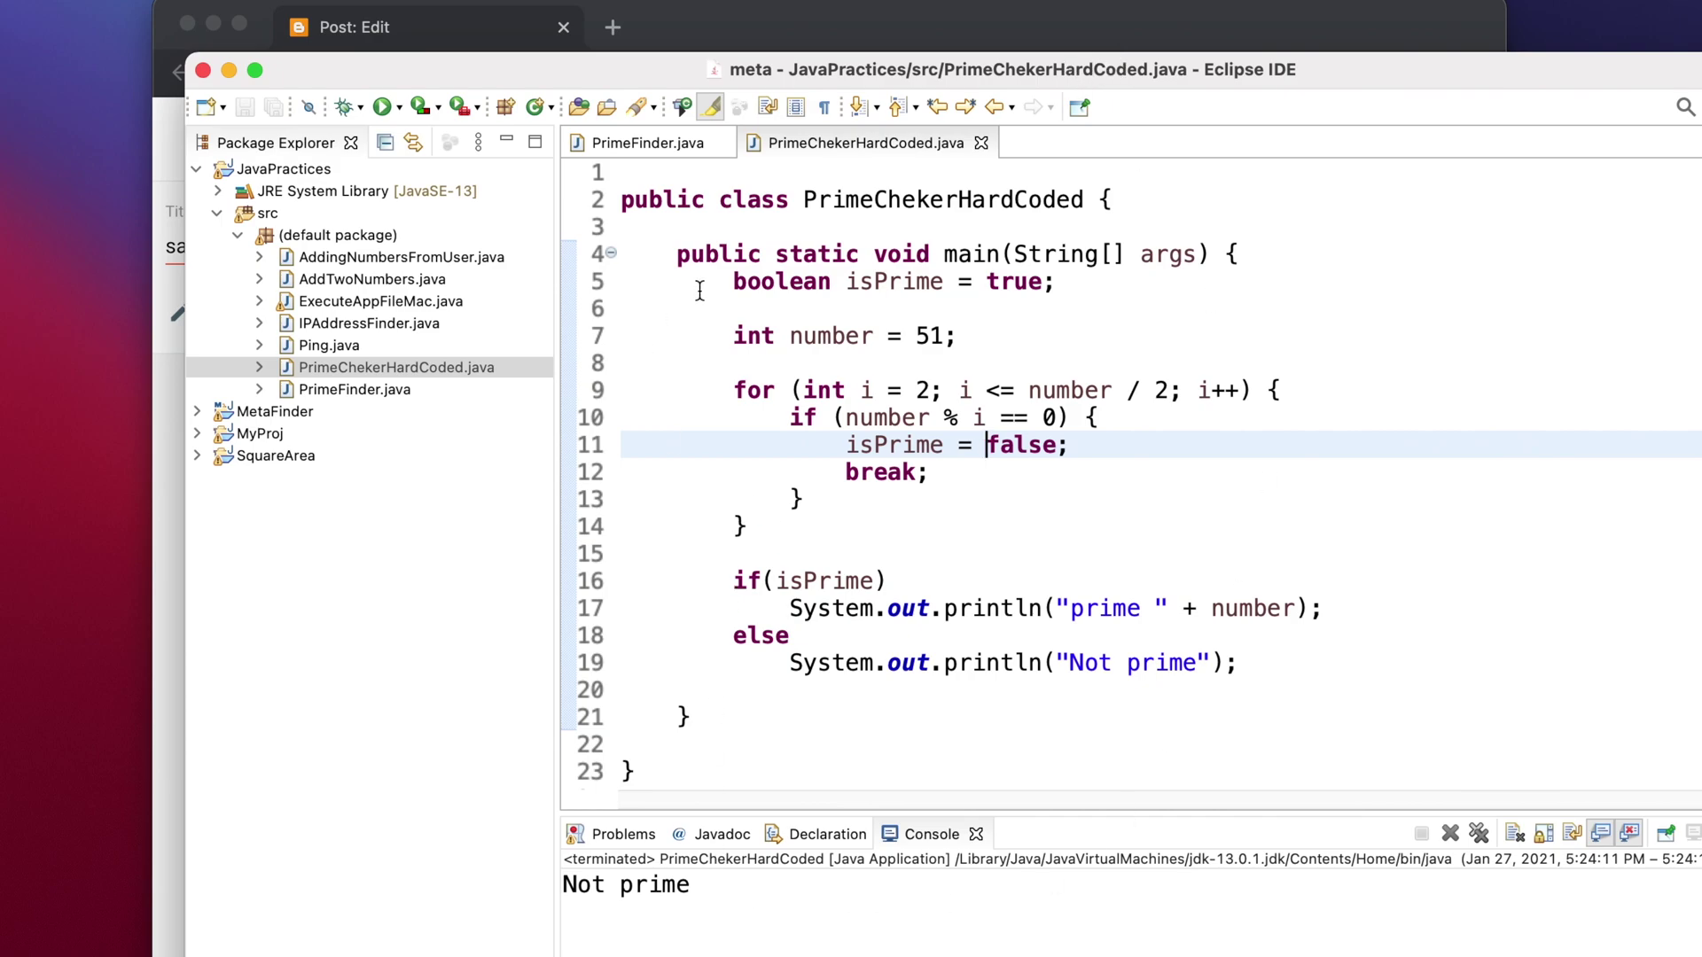
Copy the whole PrimeChekerHardCoded.java class in Eclipse, then minimize Eclipse.
left_click_drag(625, 201, 627, 843)
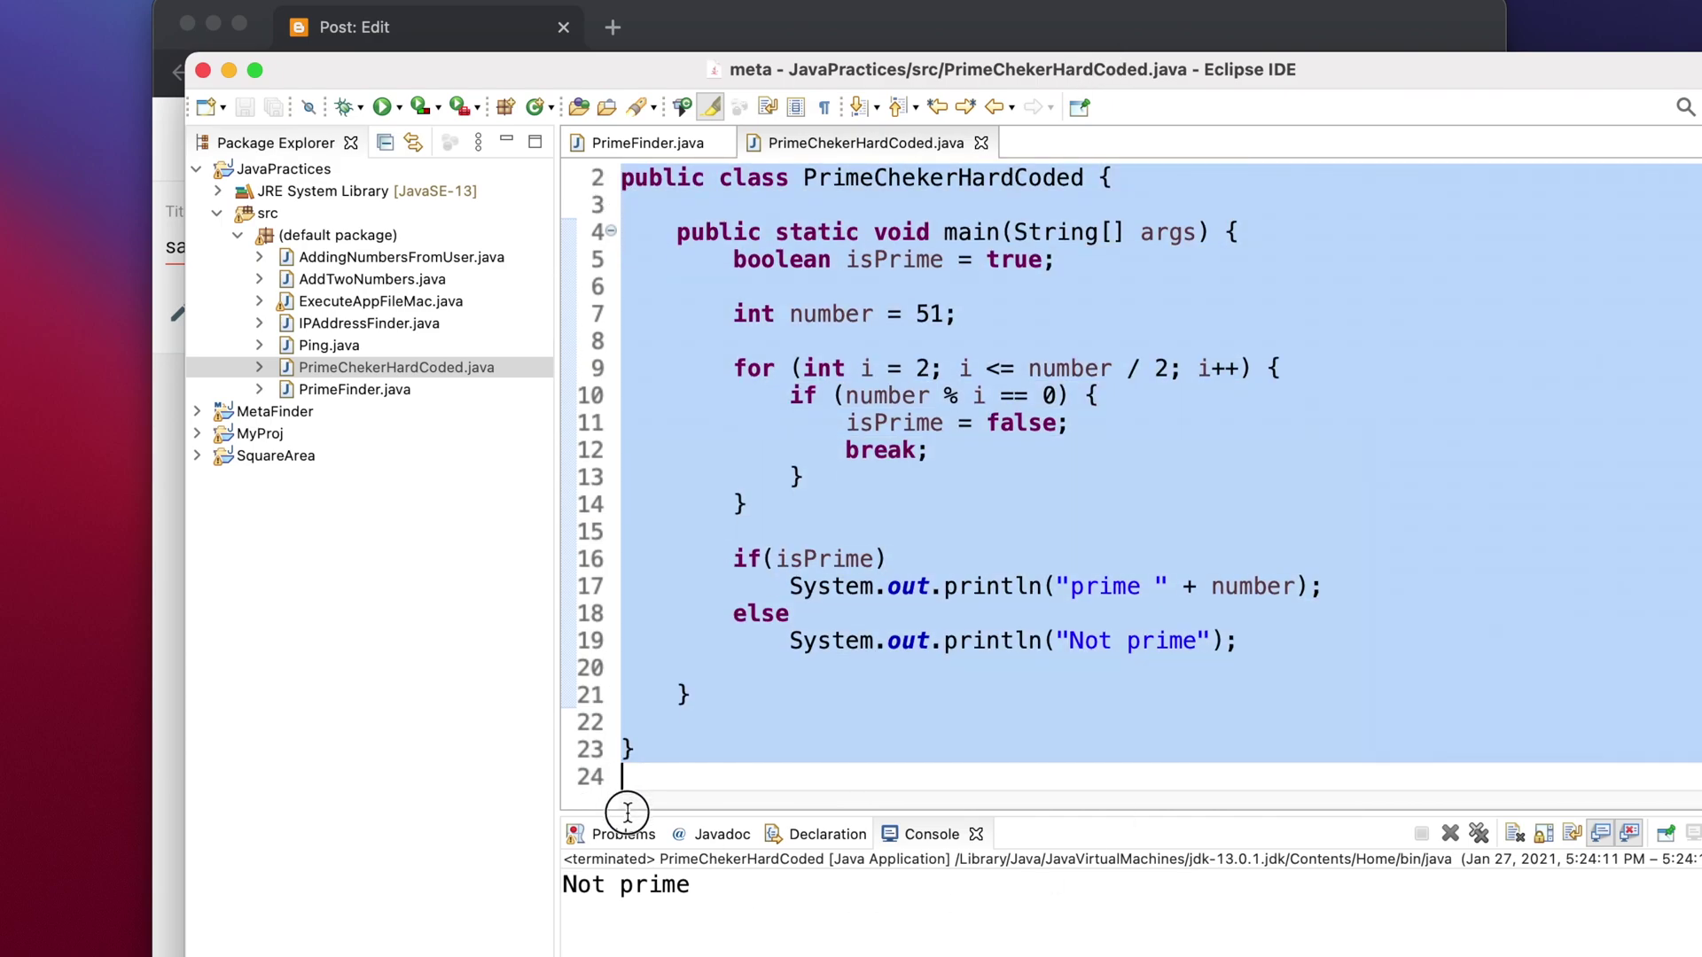
right_click(863, 516)
key("Escape")
right_click(811, 496)
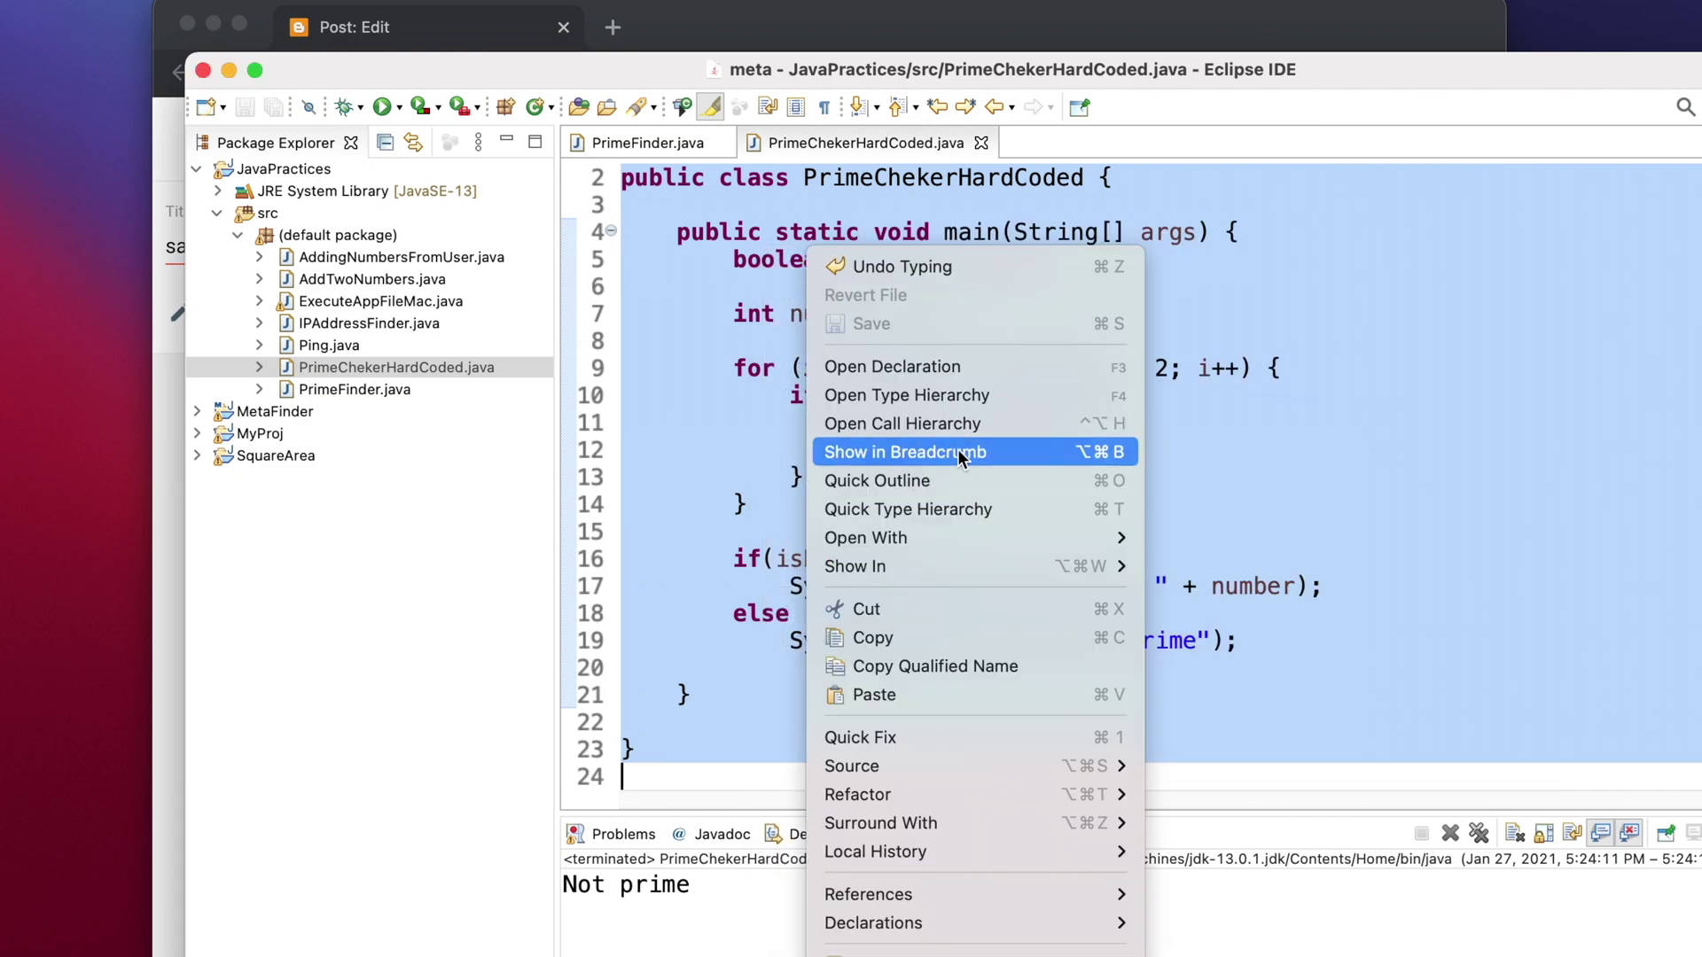
left_click(887, 640)
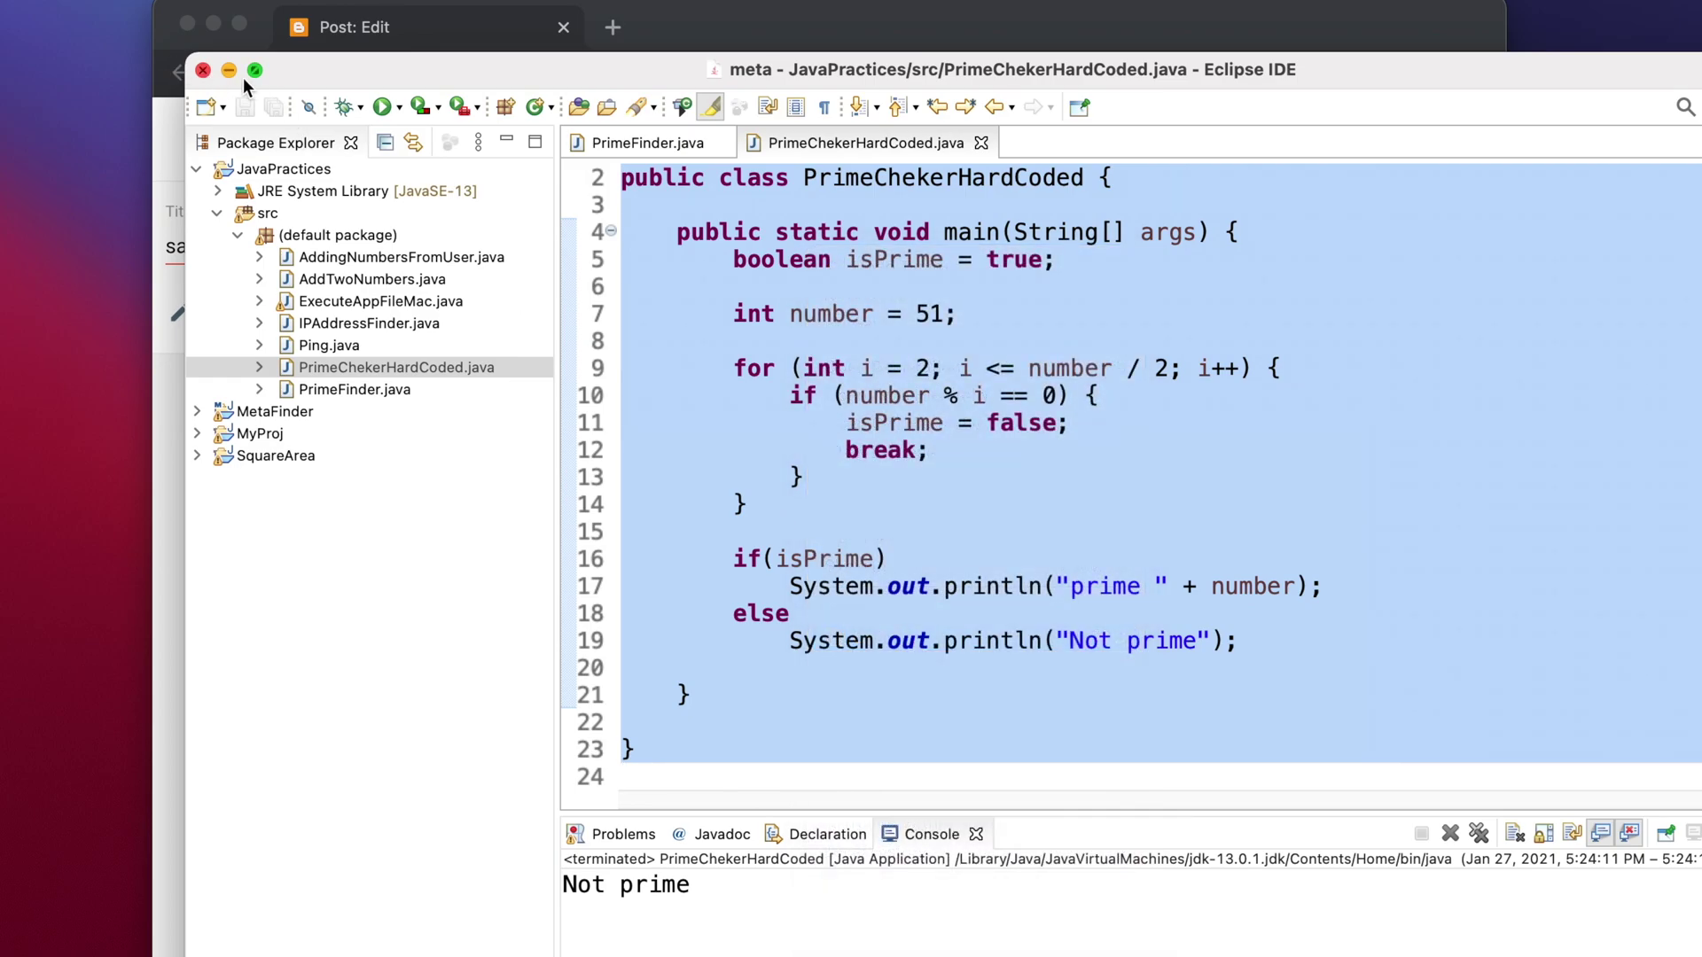
left_click(229, 73)
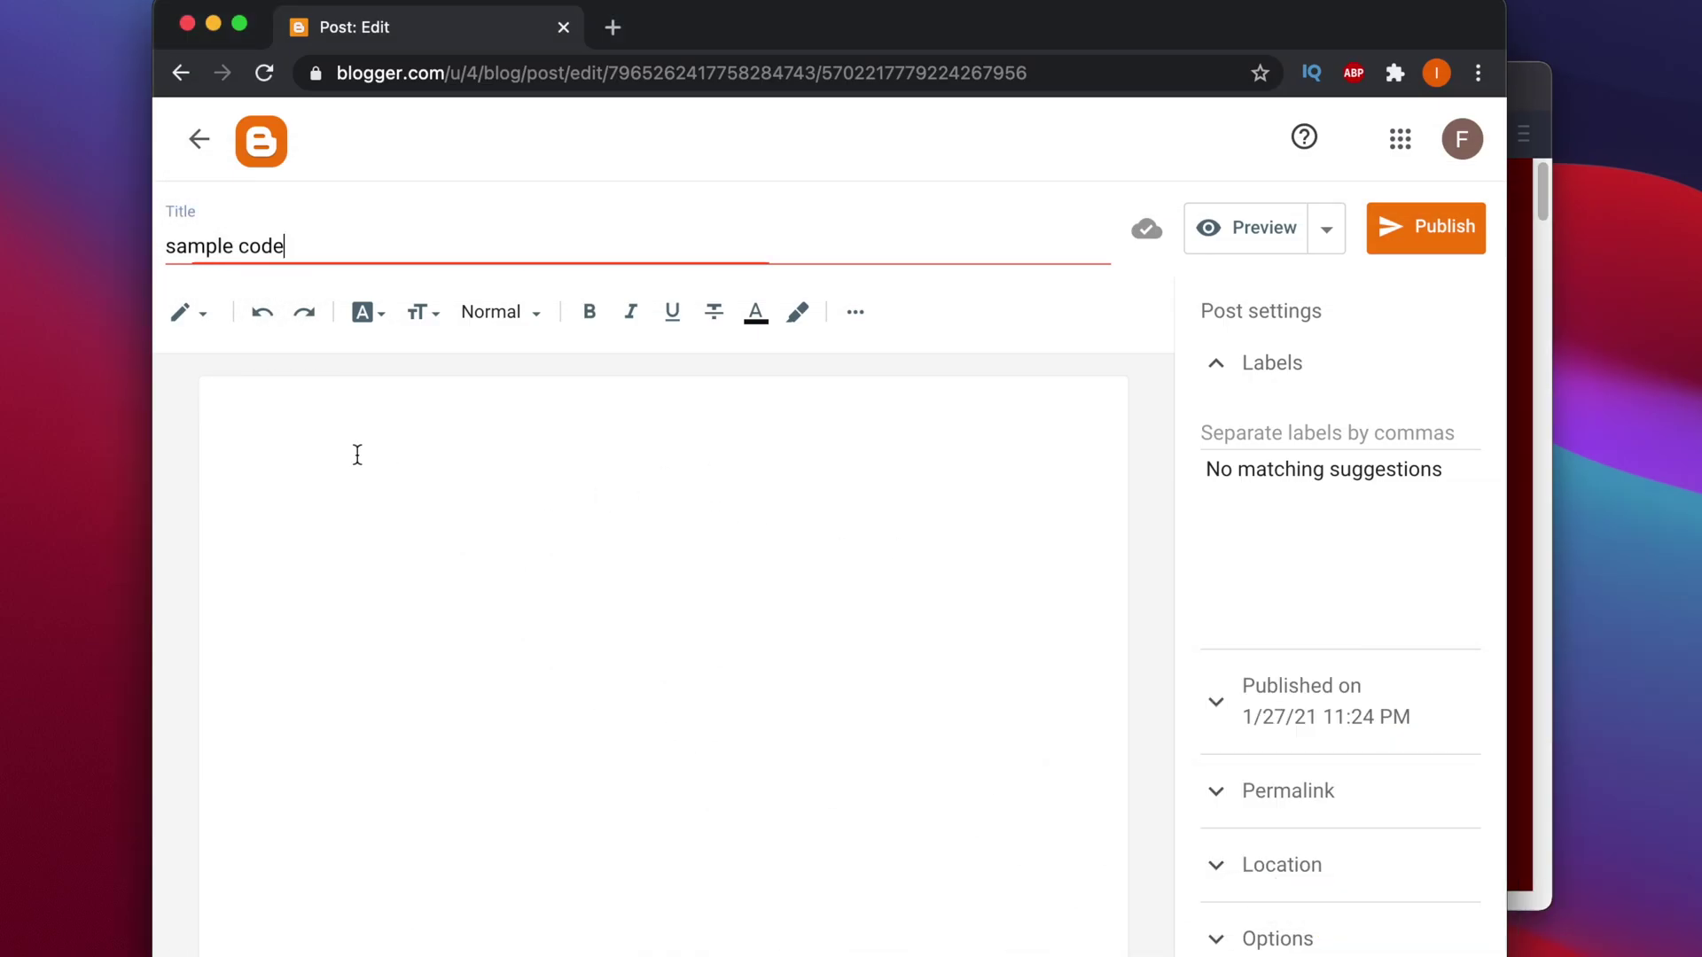
Switch the post editor to HTML view, replace the empty <p>&nbsp;</p> and paste the PrimeChekerHardCoded class.
left_click(206, 331)
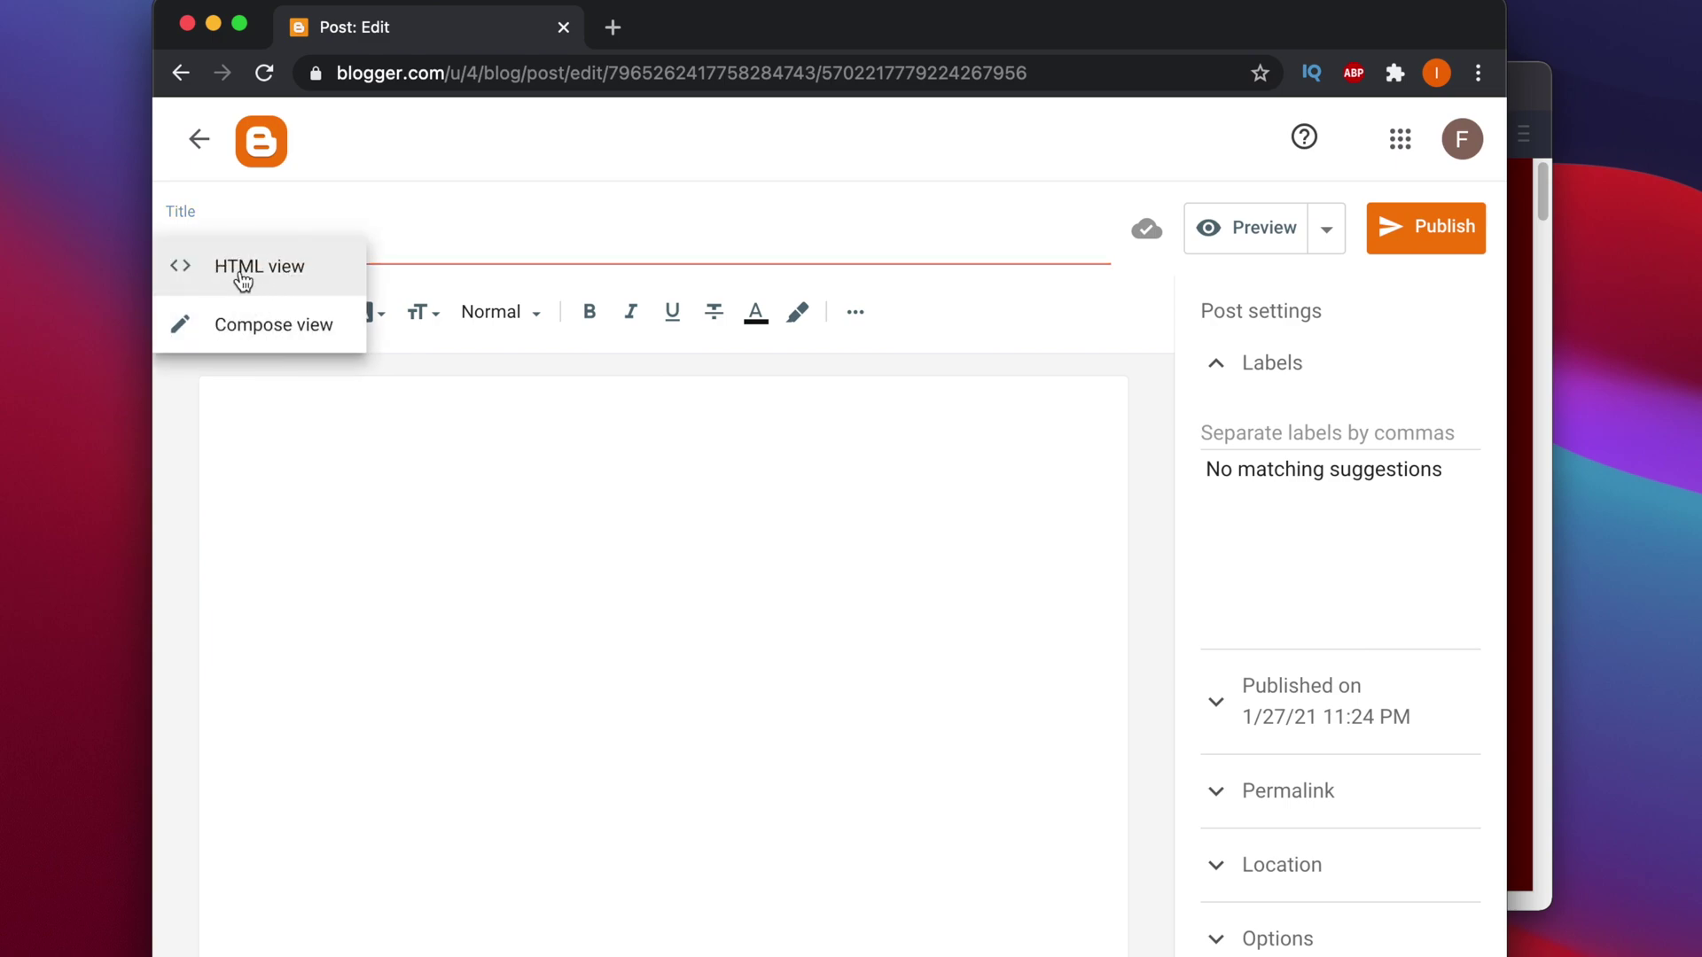
left_click(277, 279)
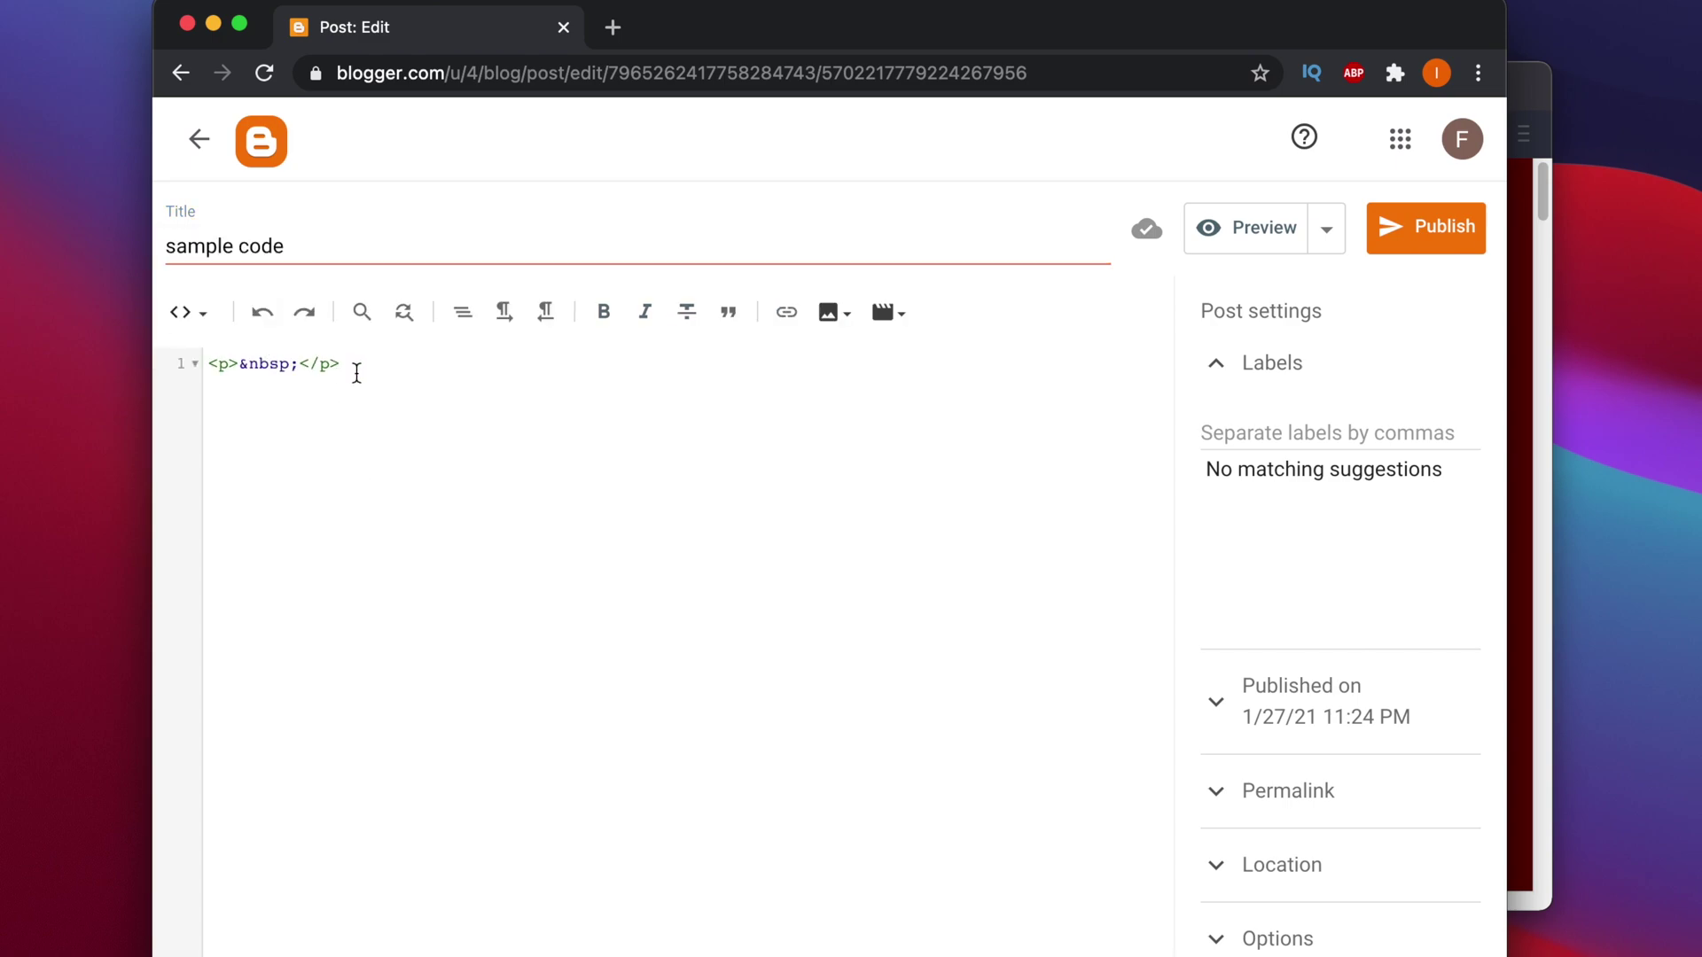
left_click_drag(366, 371, 125, 334)
key("BackSpace")
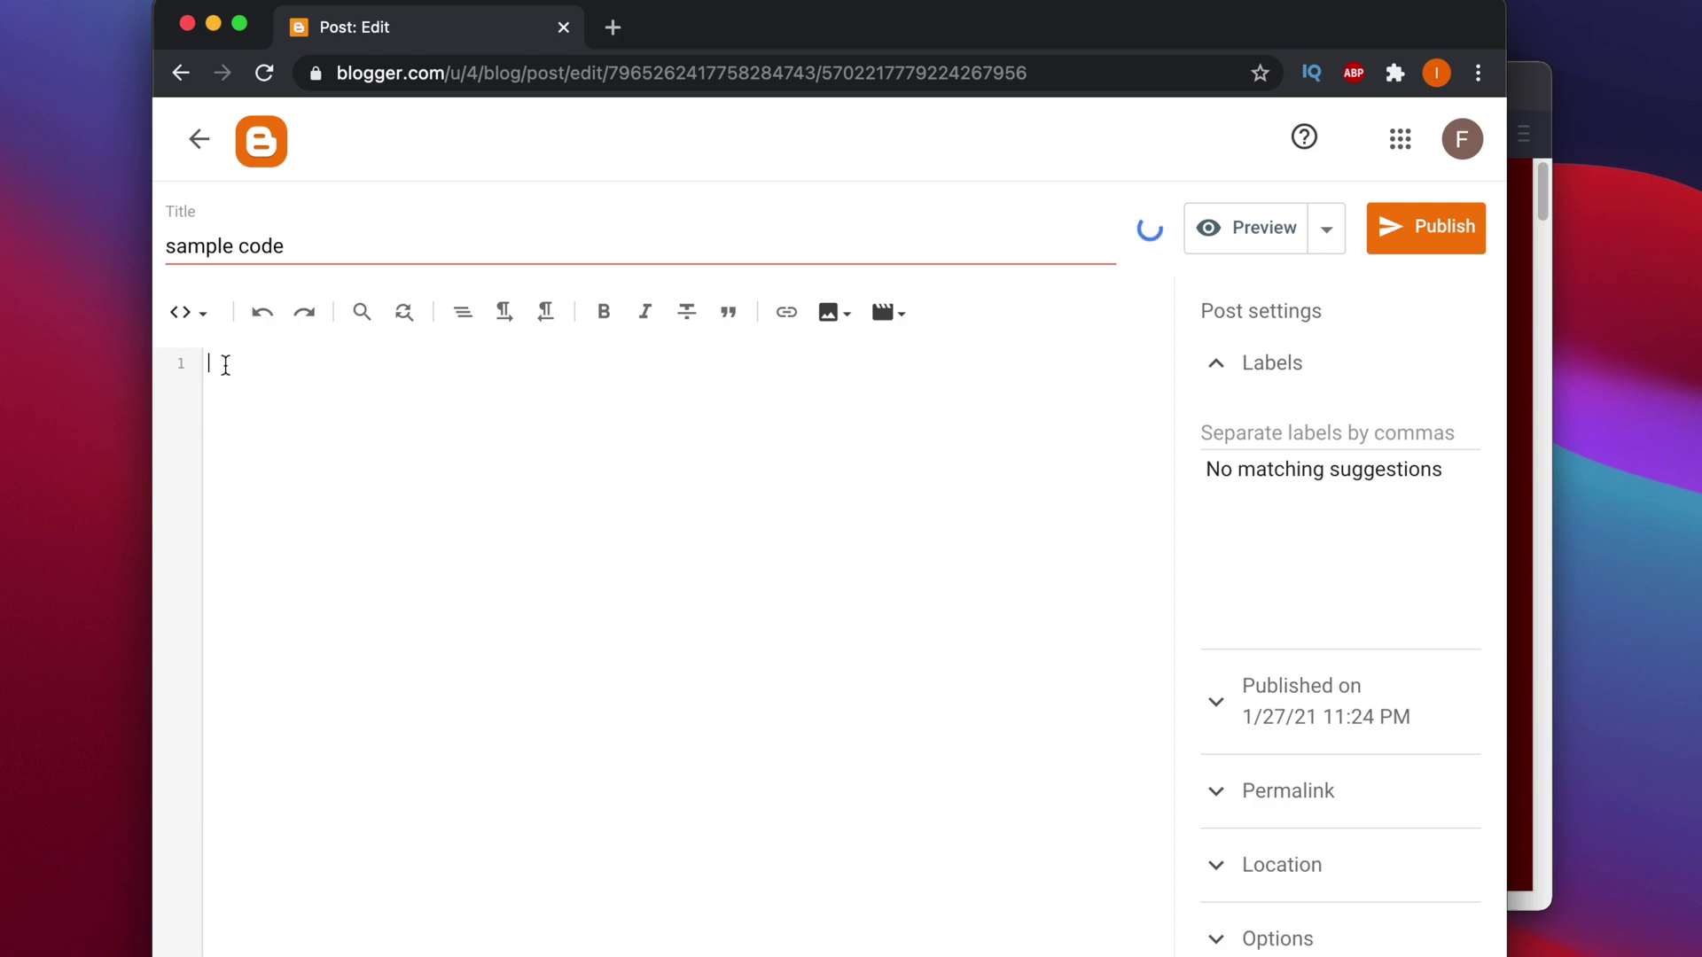
key("Return")
key("Return")
type("public class PrimeChekerHardCoded {      public static void main(String[] args) {         boolean isPrime = true;          int number = 51;          for (int i = 2; i <= number / 2; i++) {             if (number % i == 0) {                 isPrime = false;                 break;             }         }          if(isPrime)             System.out.println(\"prime \" + number);         else             System.out.println(\"Not prime\");      }  }")
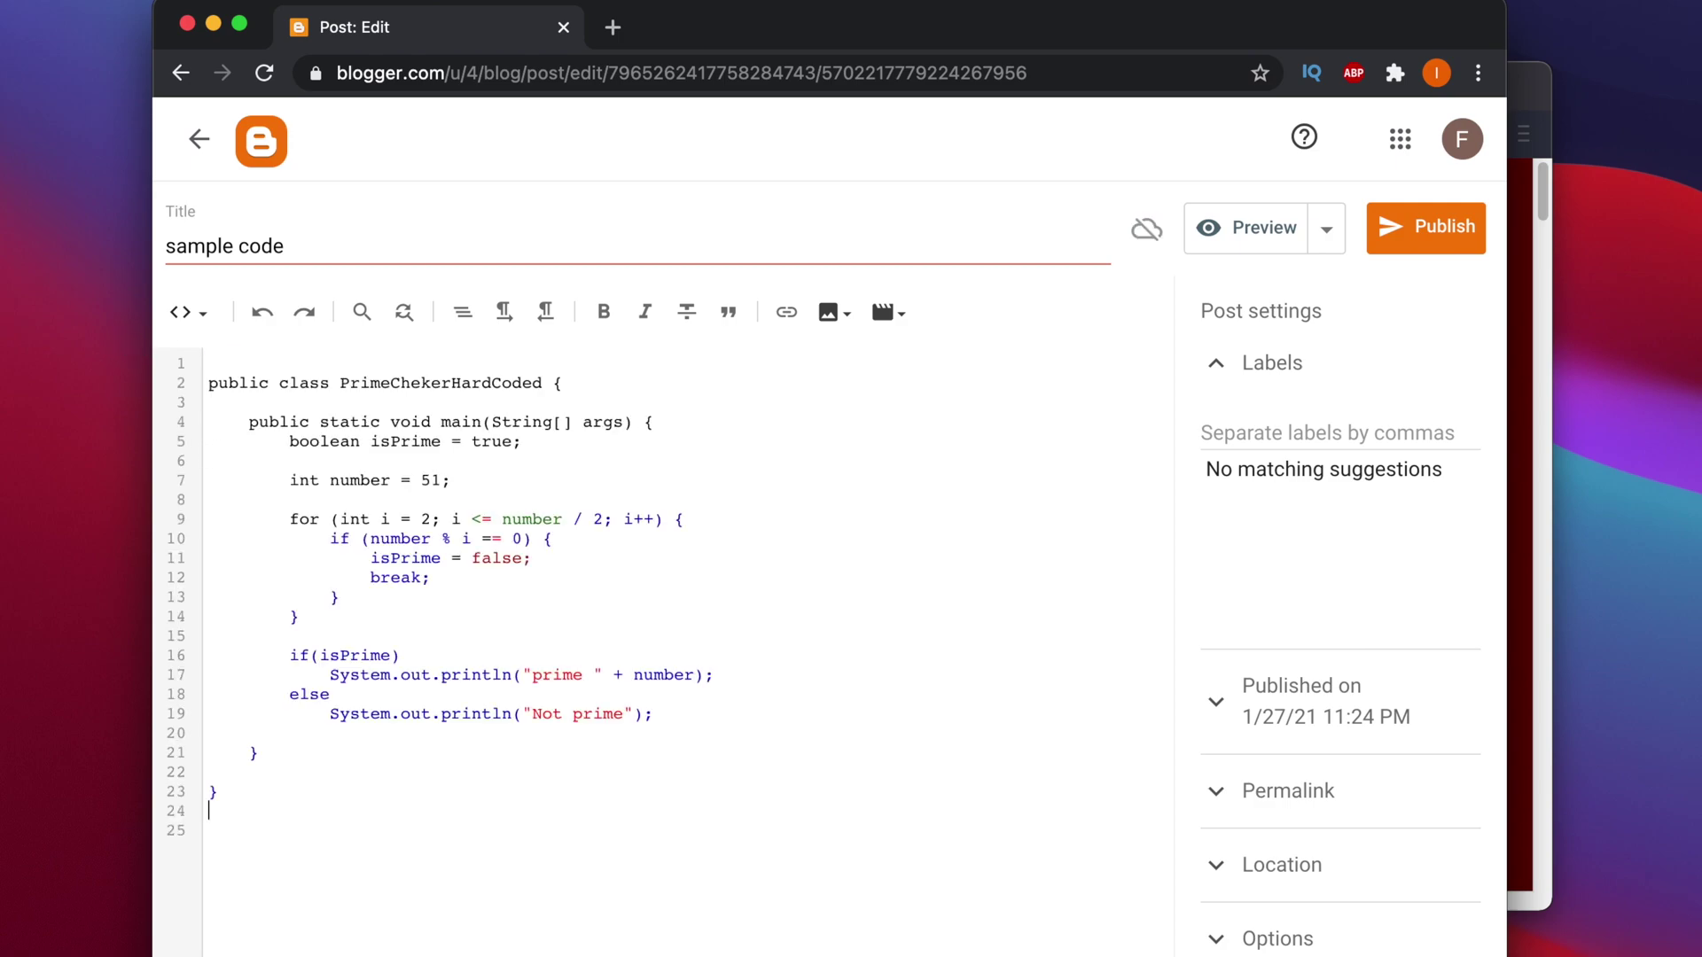
Copy highlightjs.org's <pre><code class="html">...</code></pre> usage example and return to Blogger.
left_click(269, 606)
left_click(1526, 233)
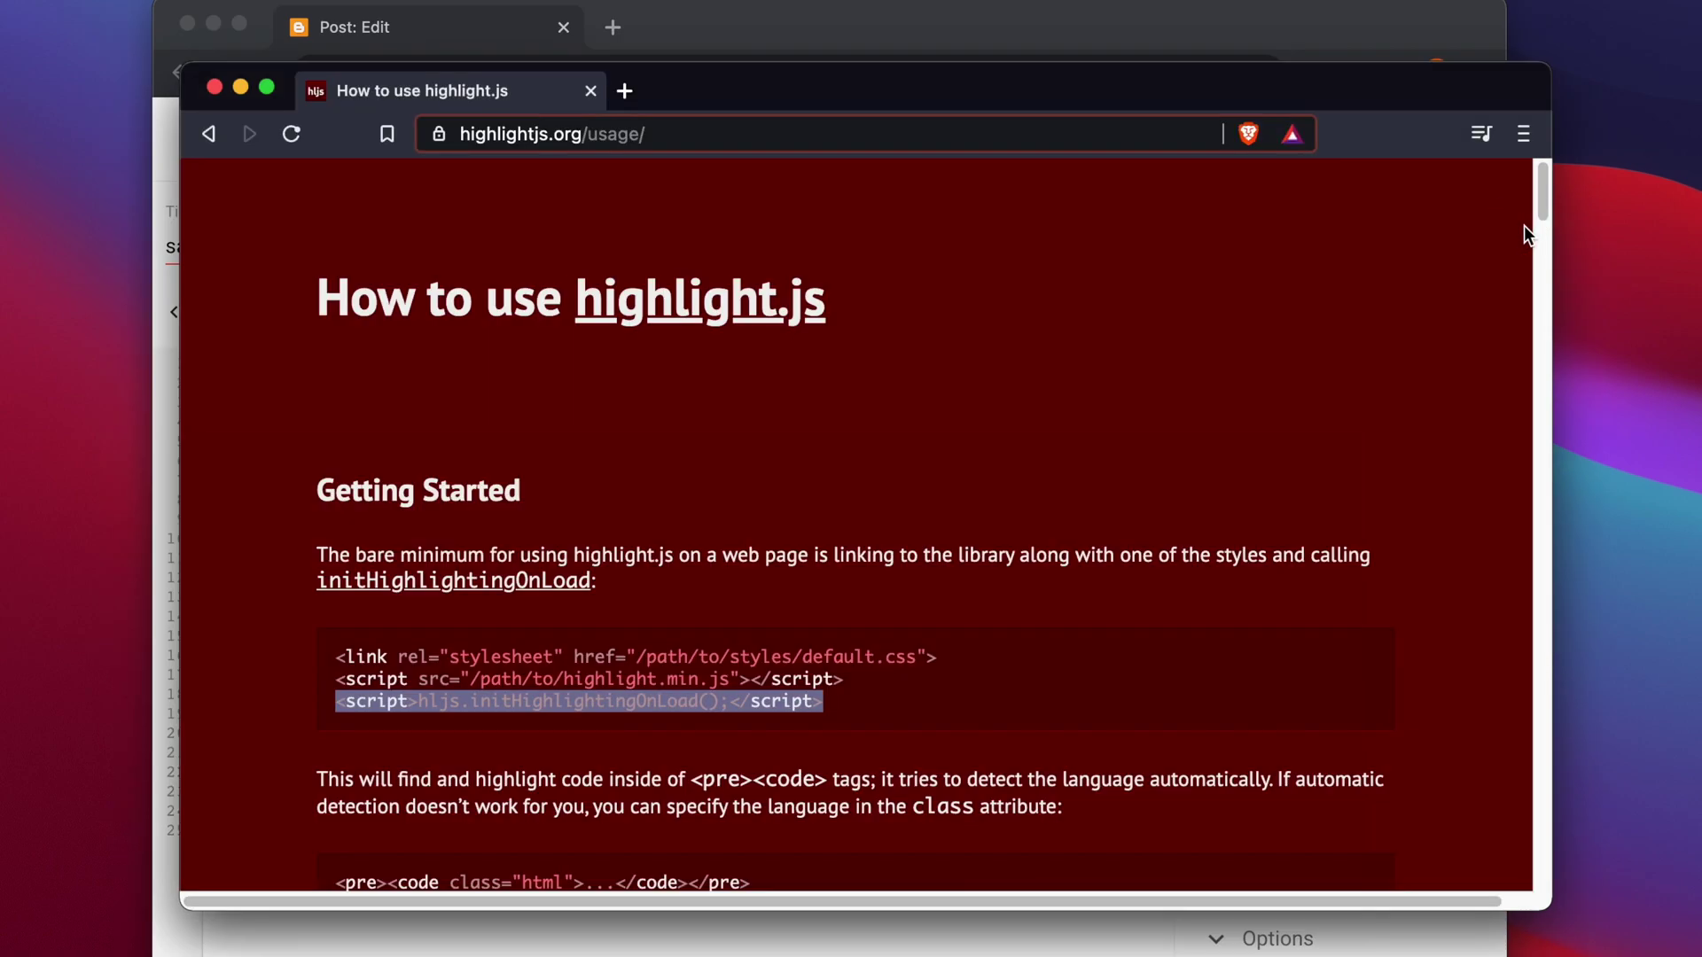
scroll(767, 623, "down", 7)
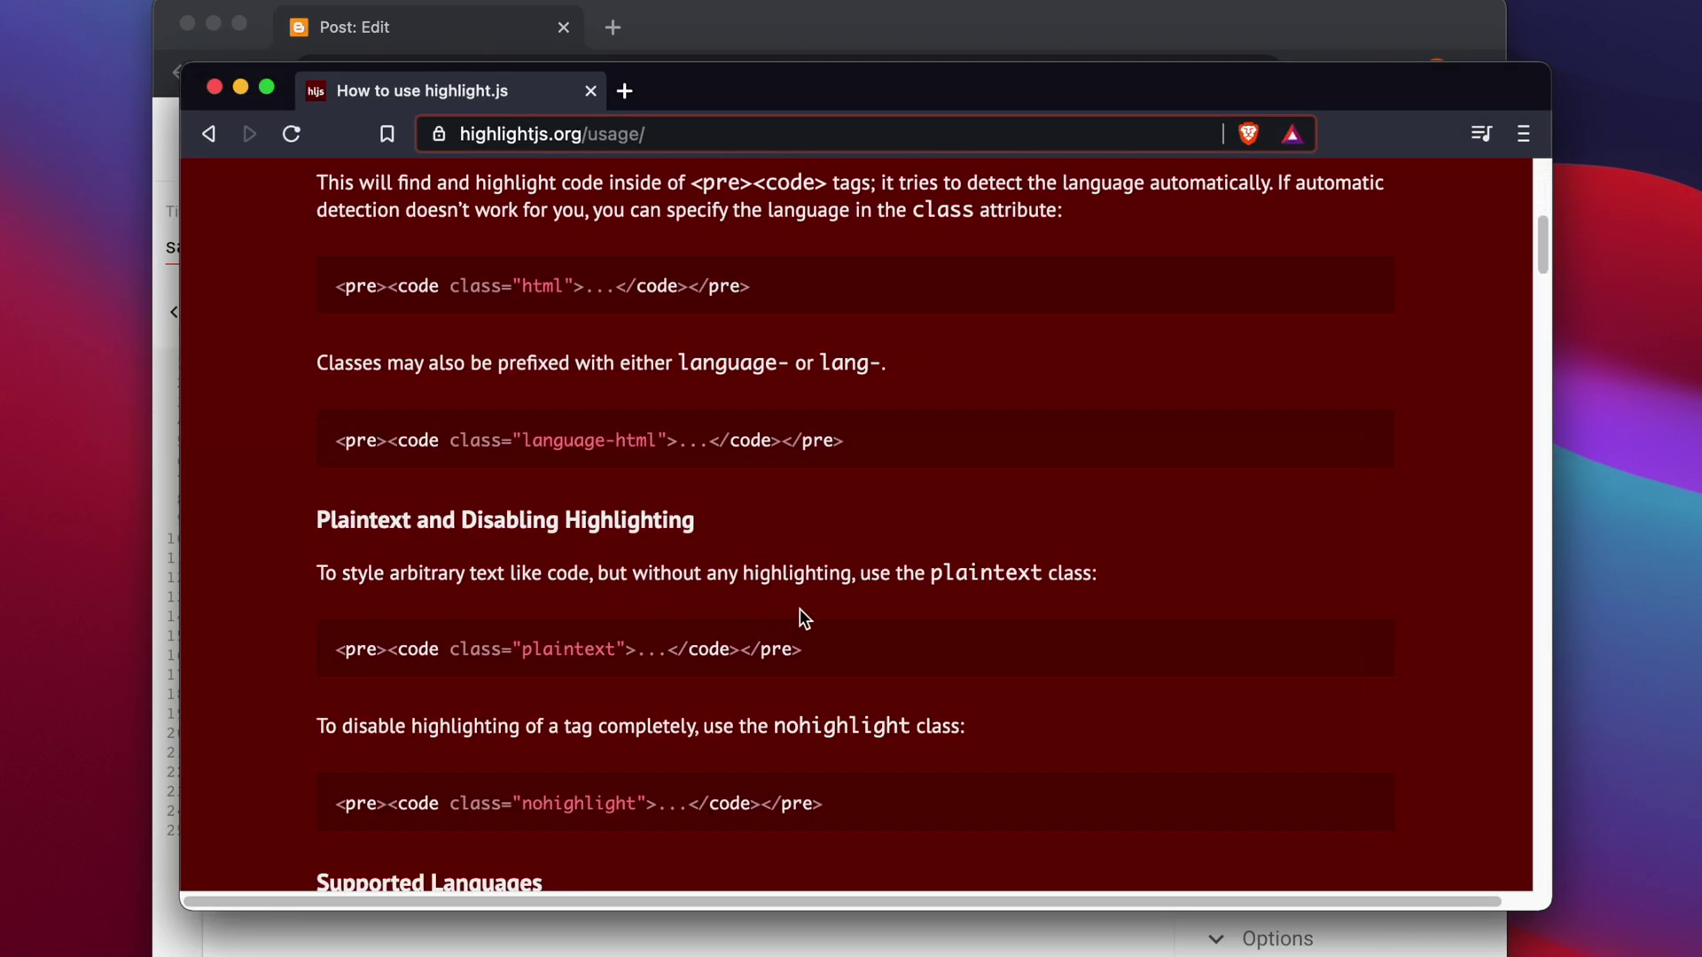
scroll(650, 424, "up", 1)
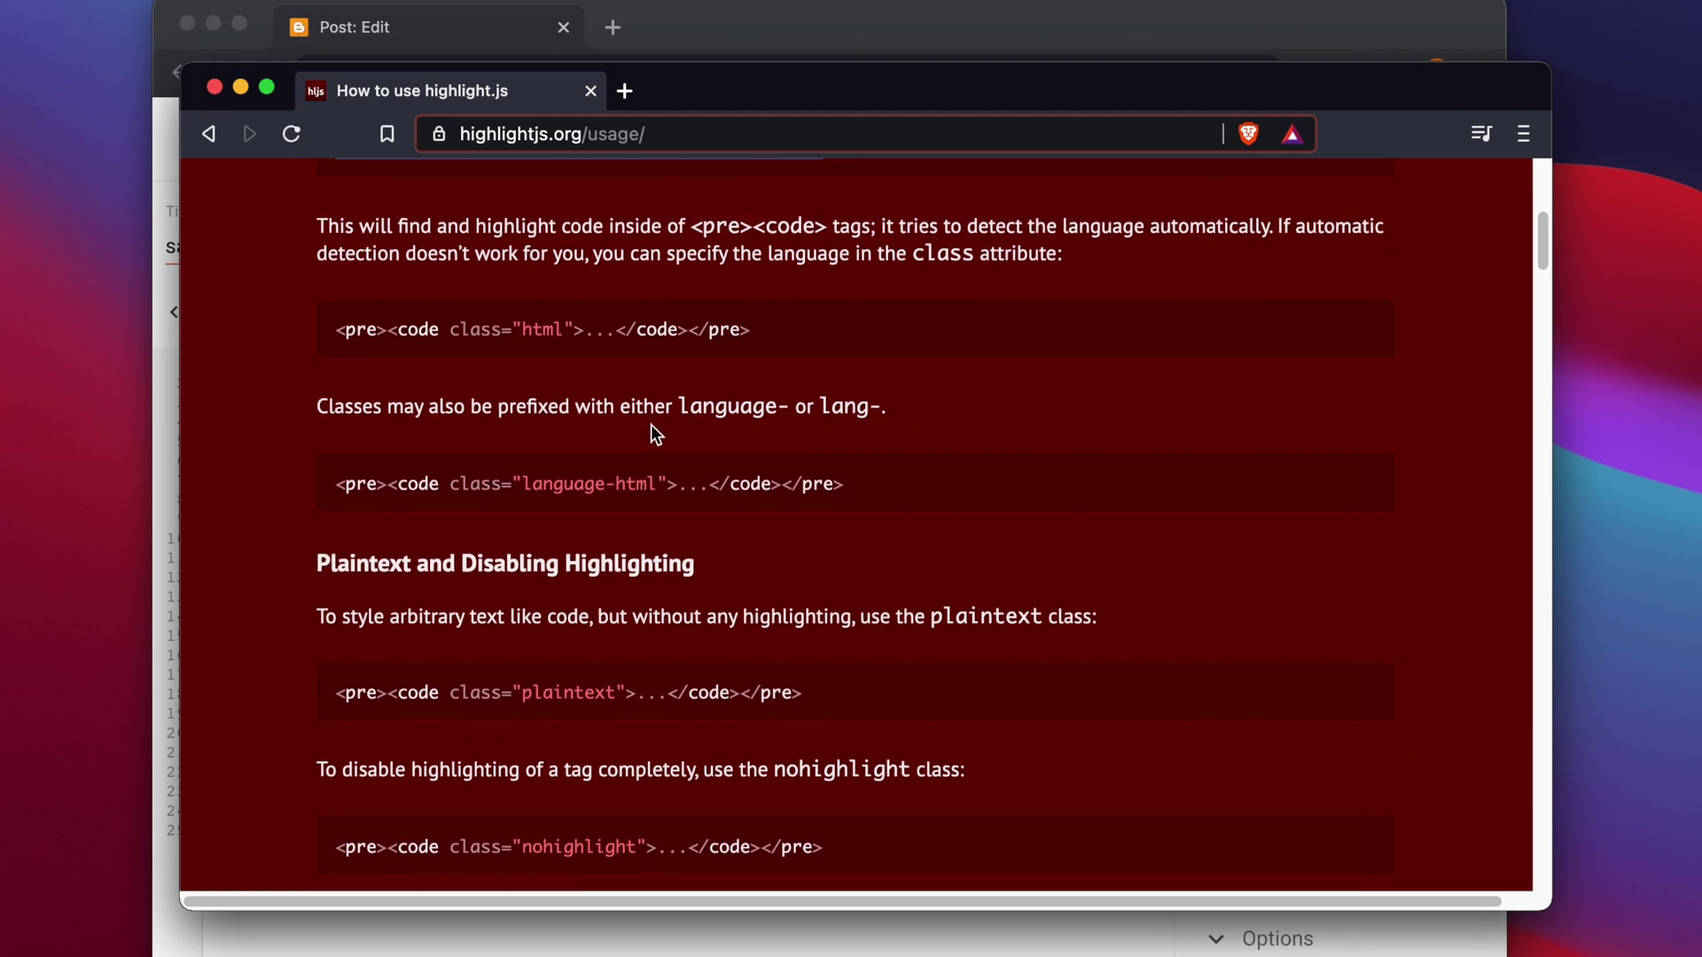
left_click_drag(782, 334, 308, 331)
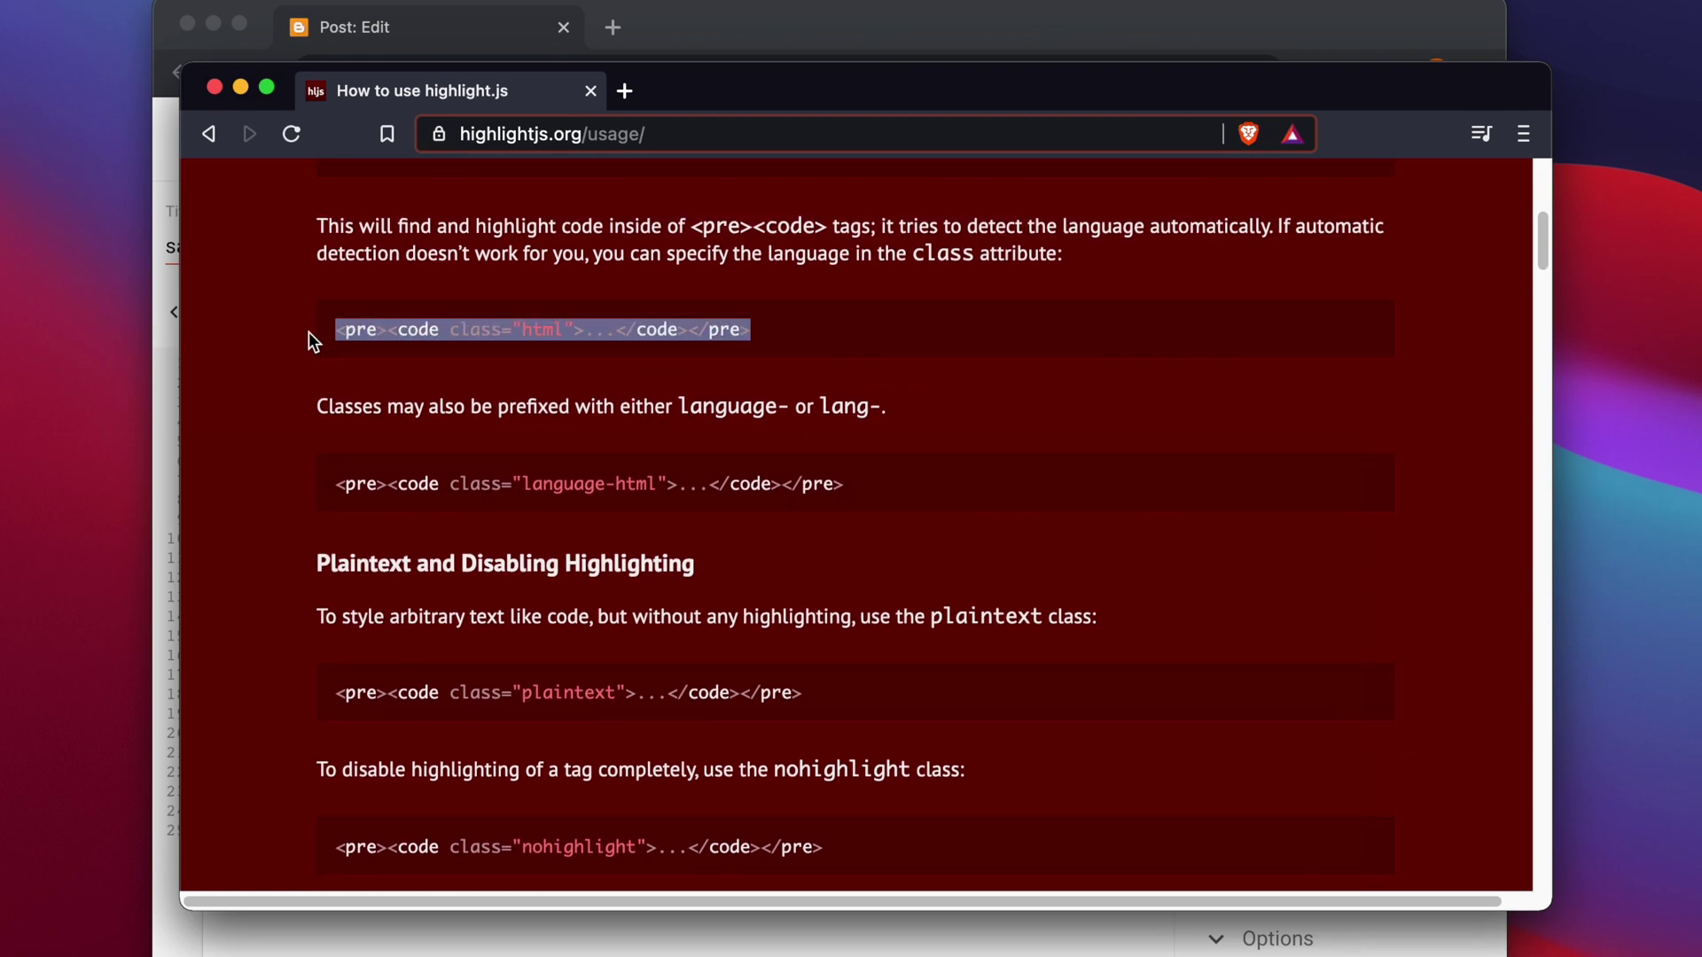
left_click(589, 359)
scroll(614, 386, "up", 1)
scroll(615, 387, "up", 1)
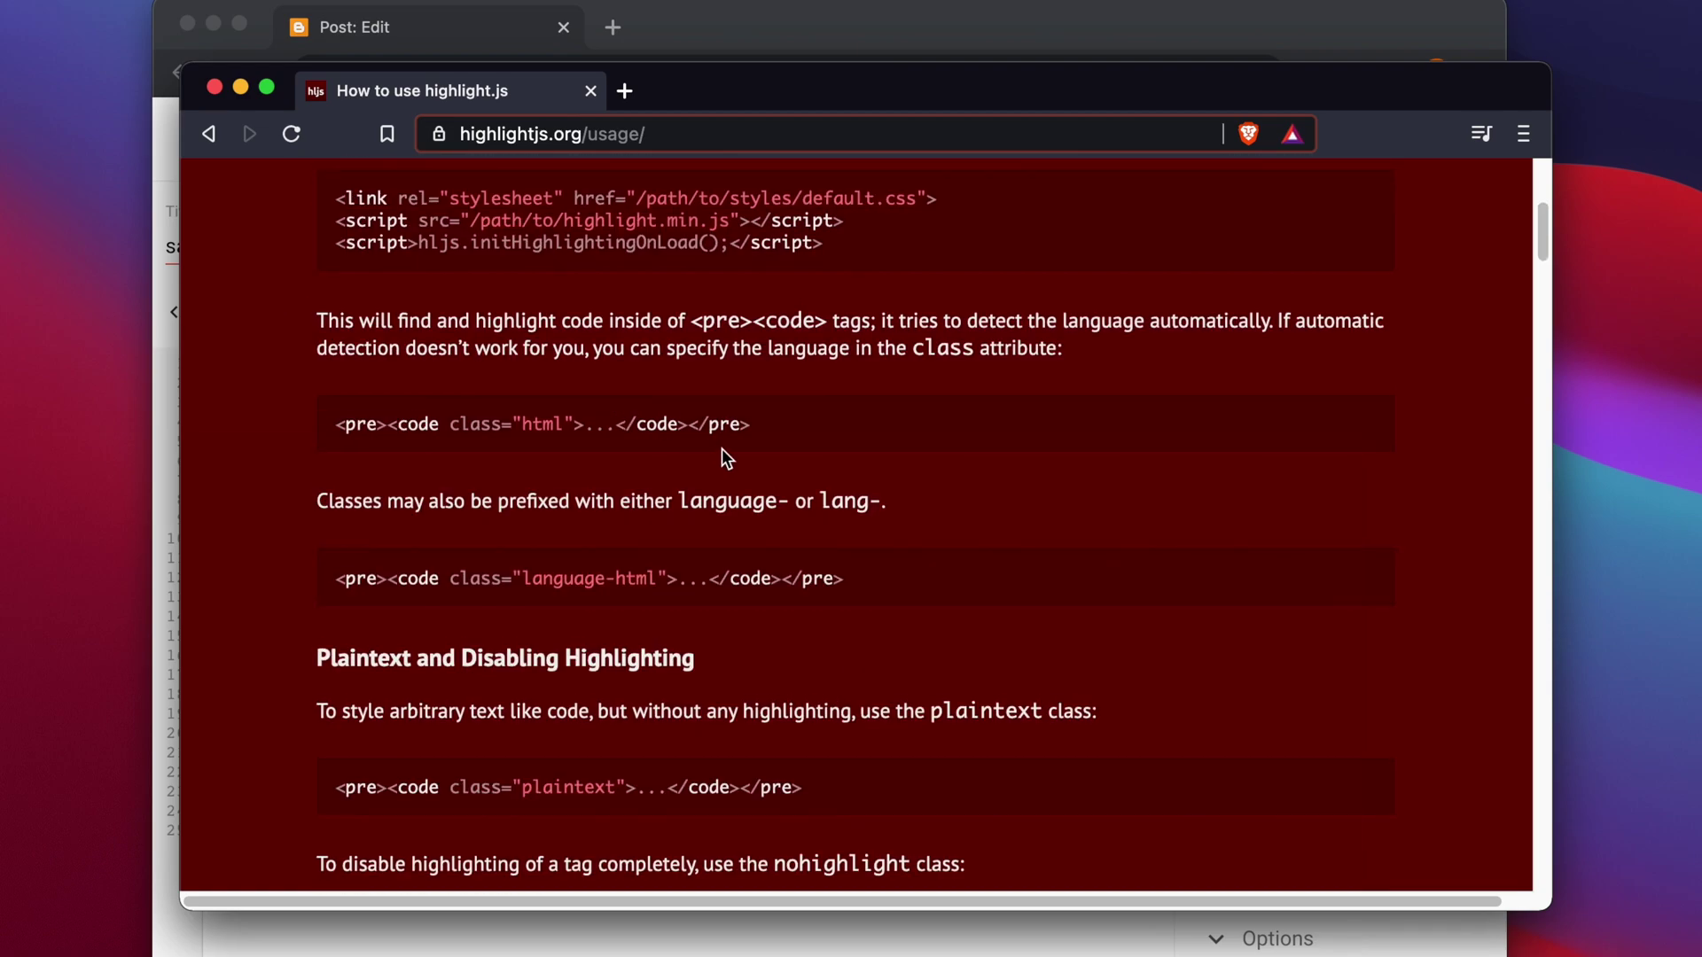
left_click_drag(750, 425, 301, 422)
right_click(522, 427)
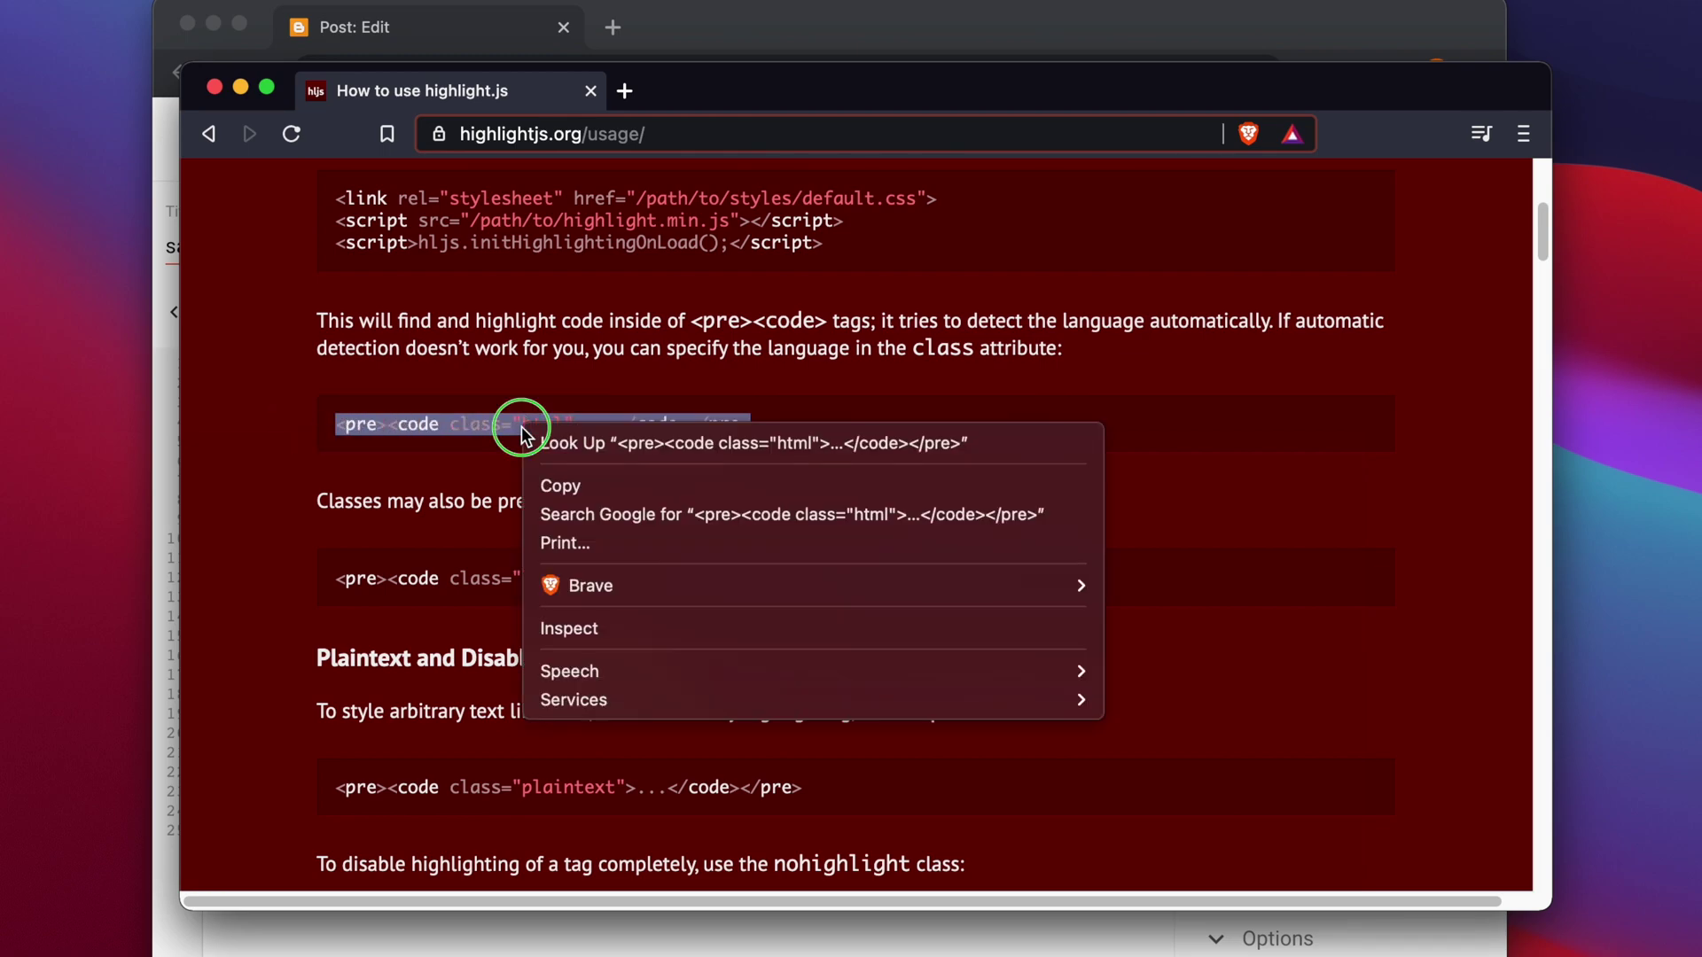
left_click(587, 487)
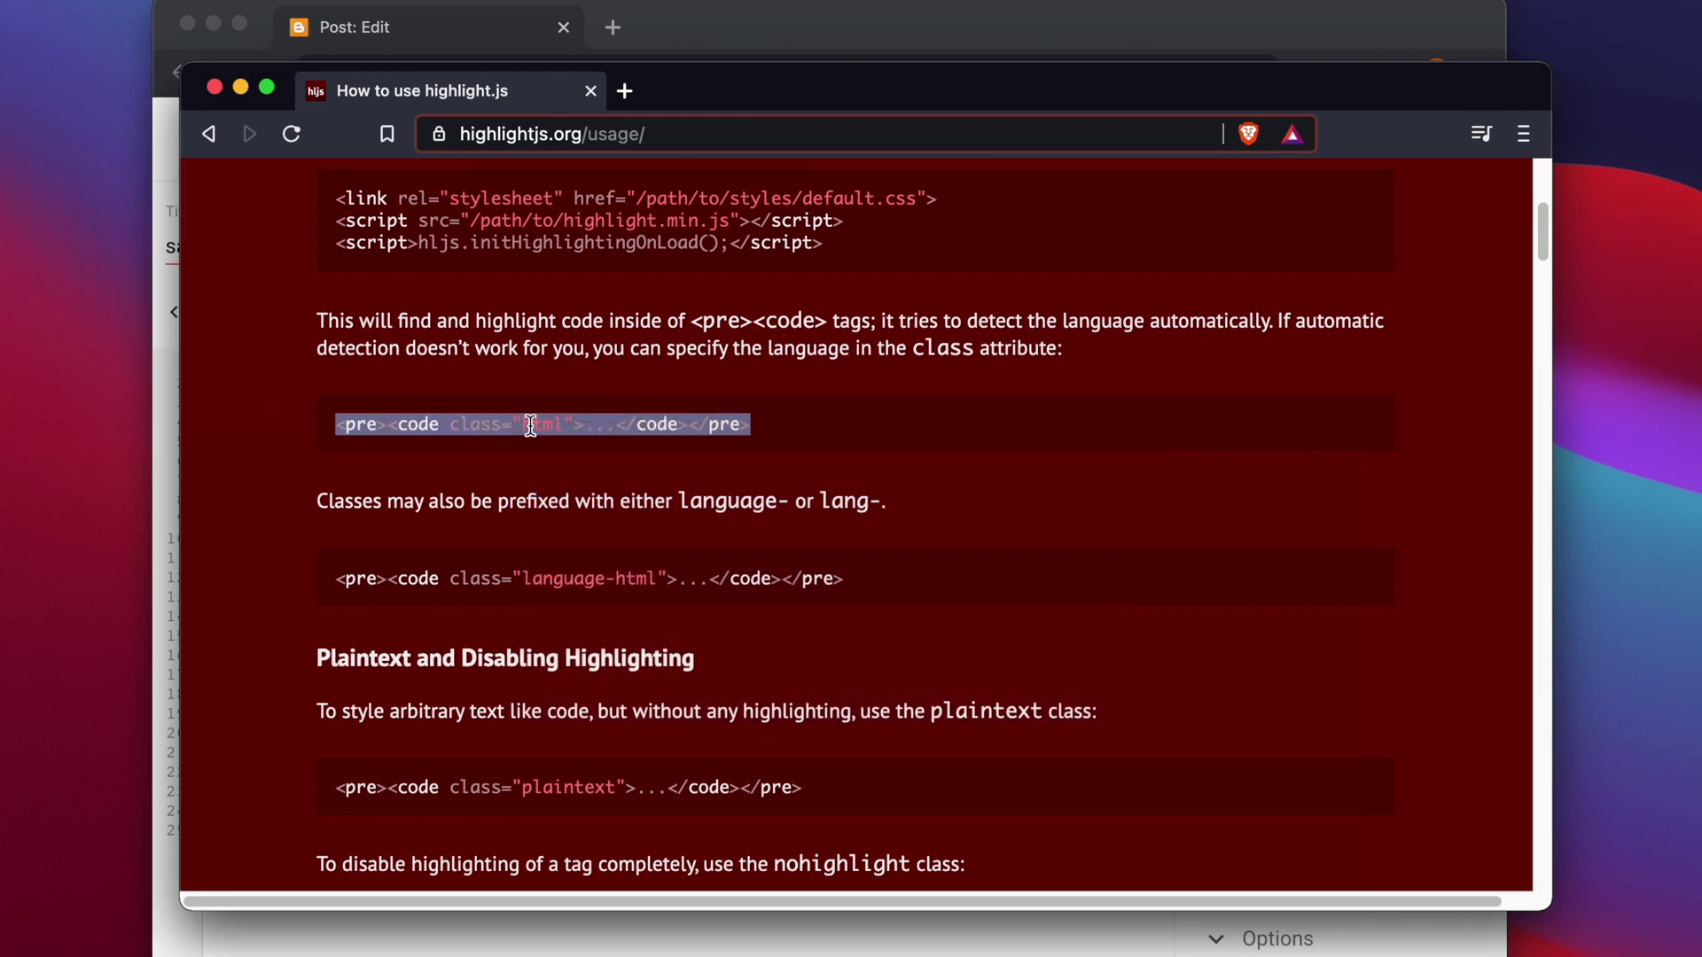
key("super+Tab")
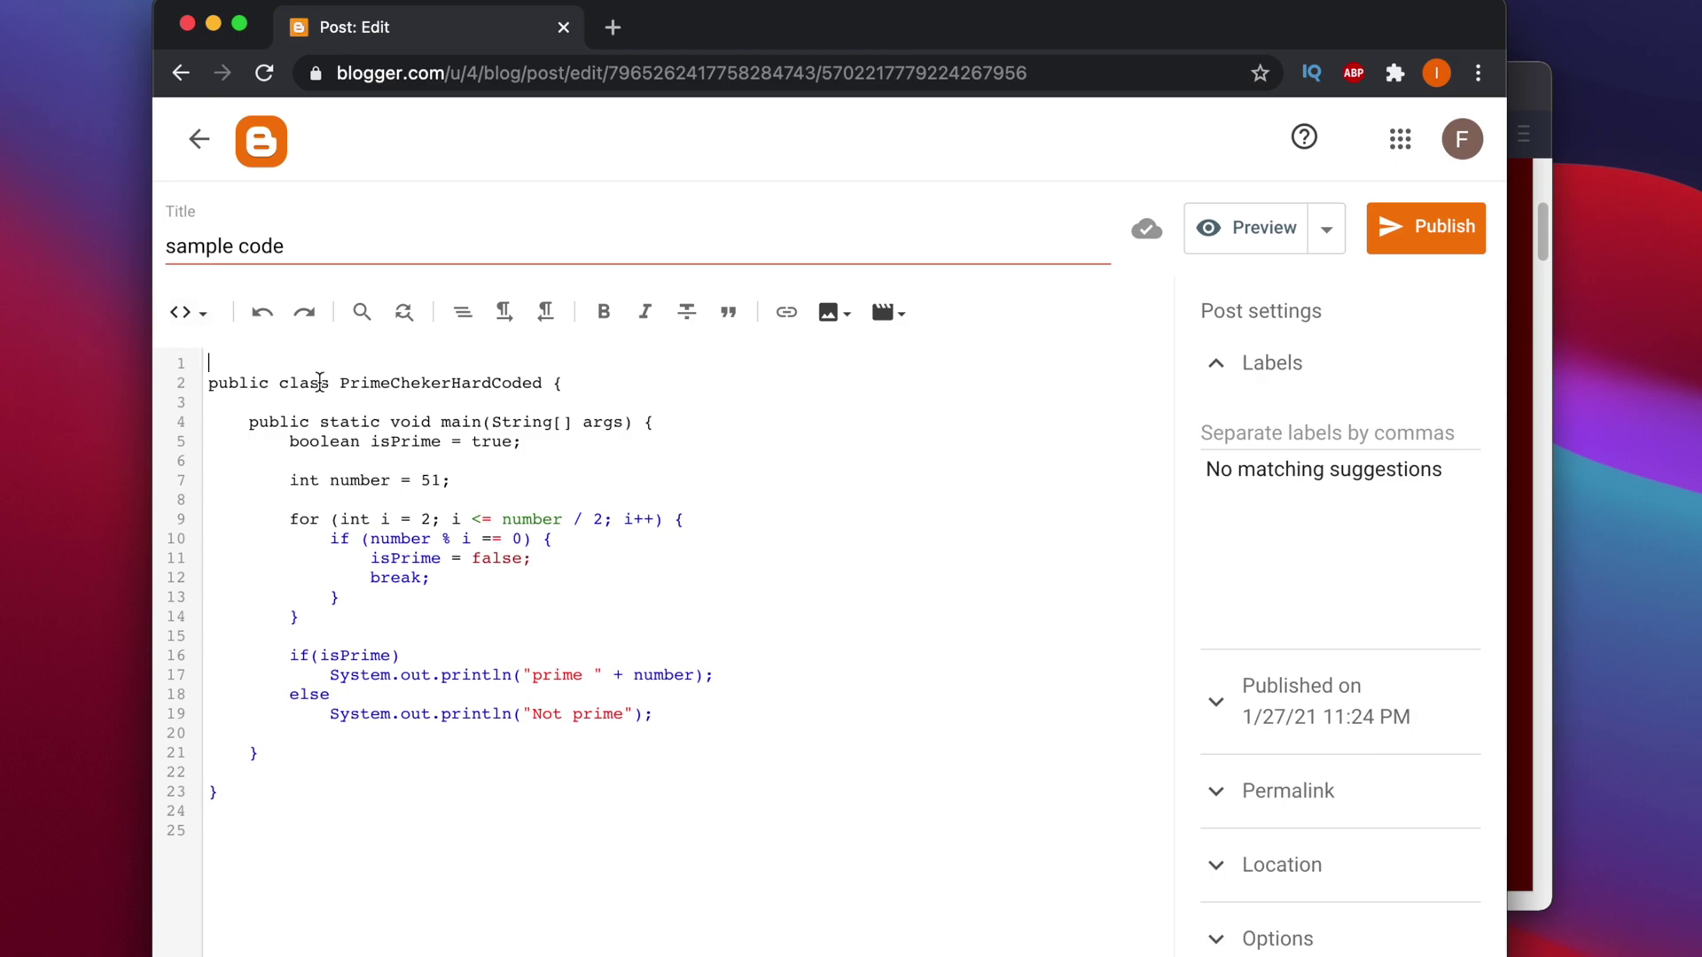
Paste the pre/code snippet above the Java code and remove its placeholder dots.
key("Return")
key("Return")
key("Return")
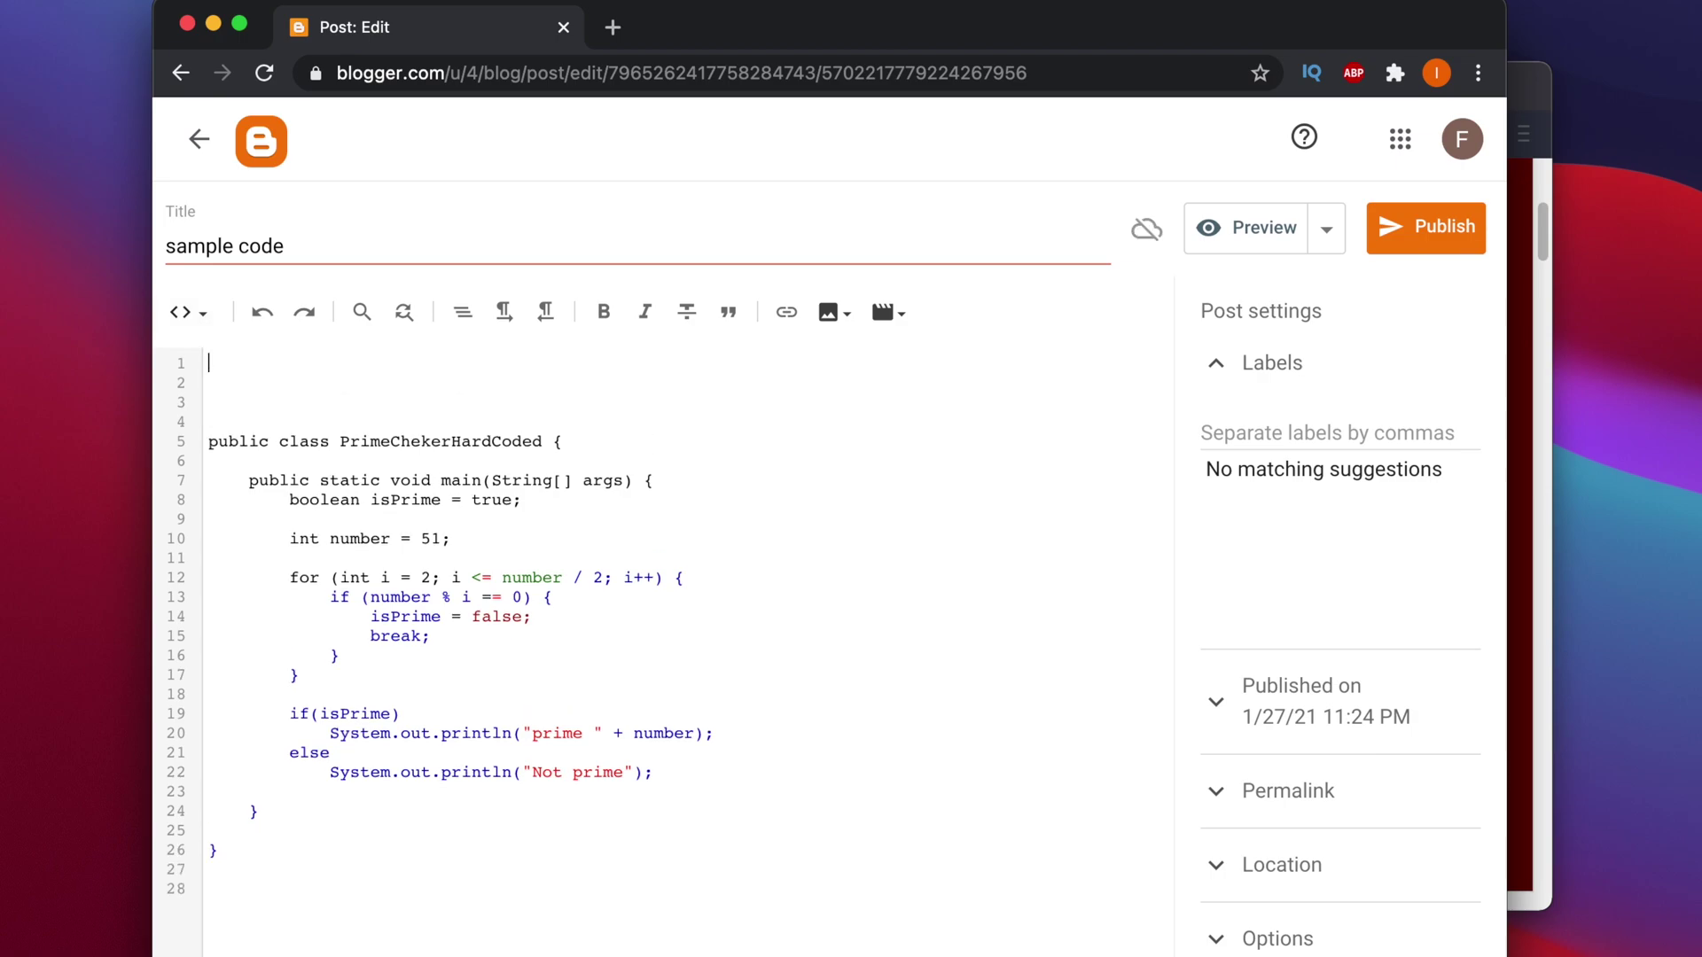
key("super+v")
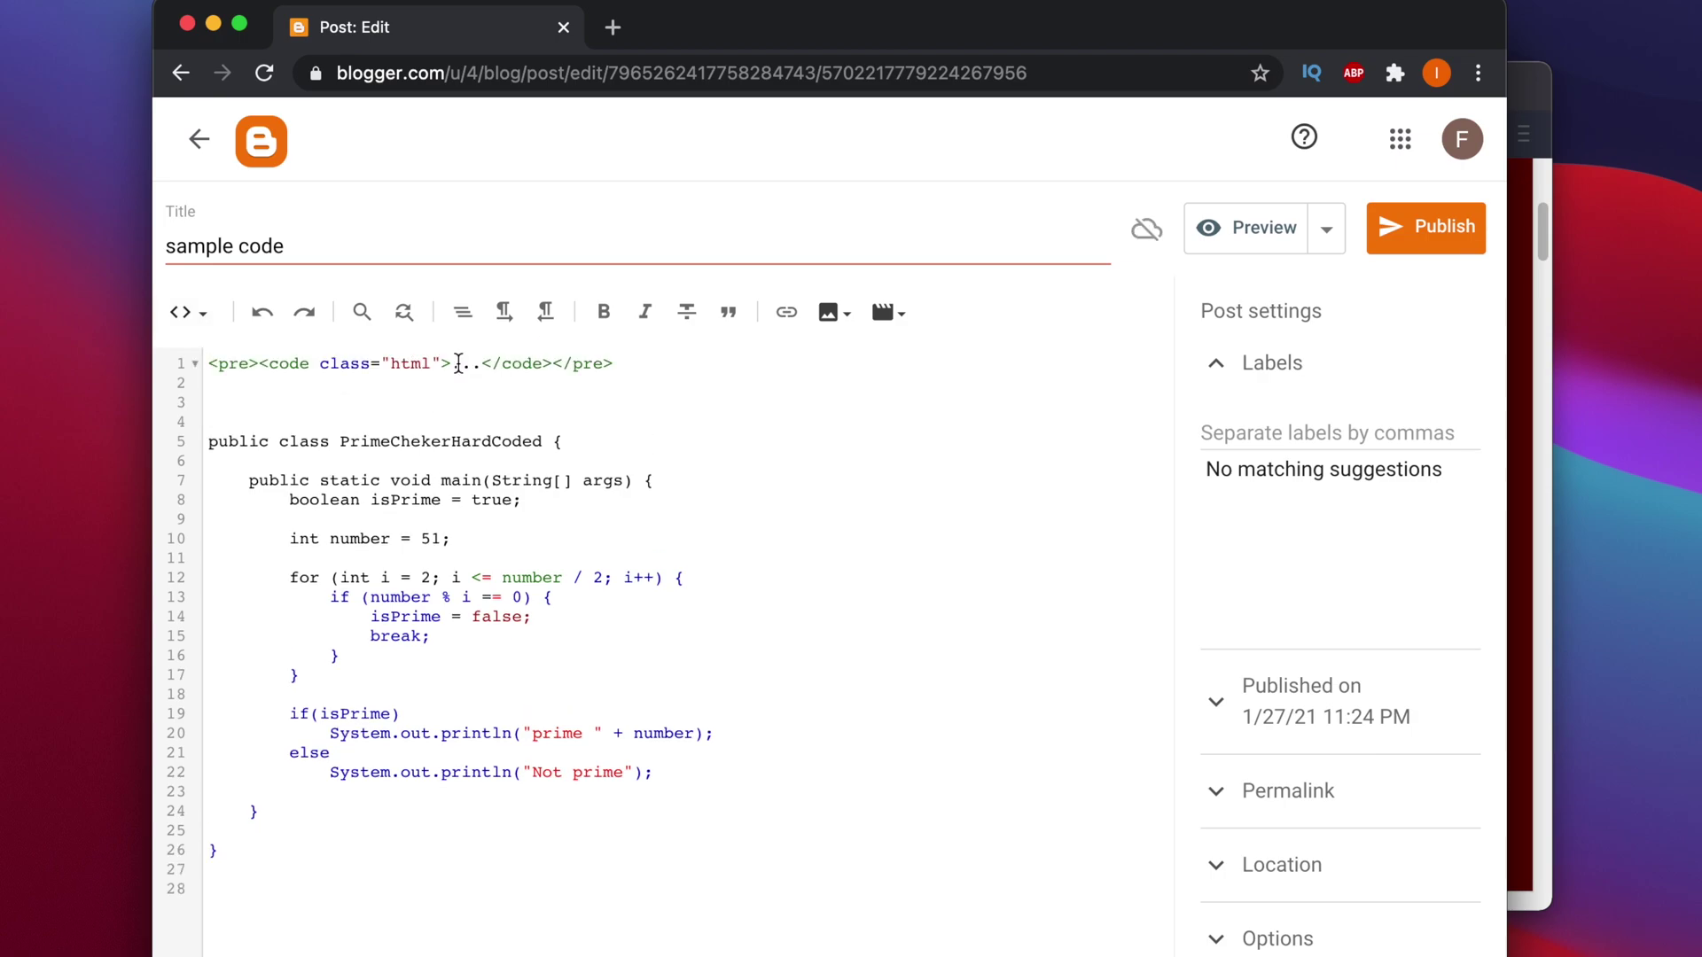
double_click(460, 363)
key("BackSpace")
Move the closing </code></pre> tags after the Java code and change class html to java.
left_click_drag(591, 368, 452, 372)
key("super+x")
left_click(259, 847)
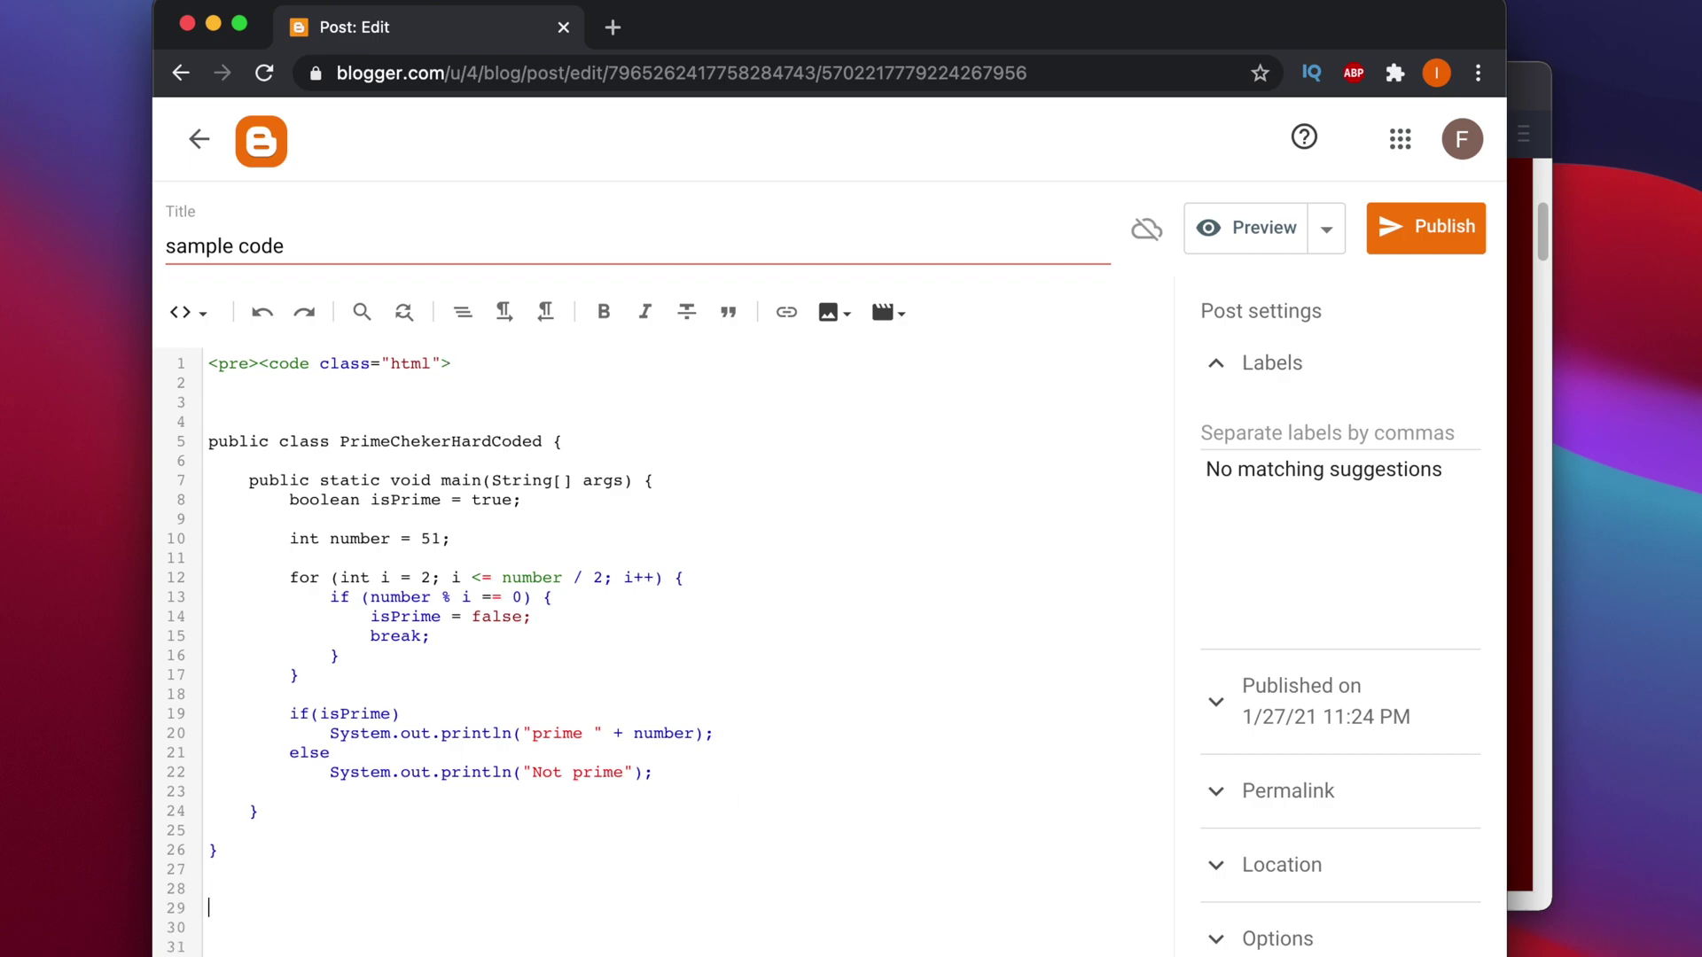
key("super+v")
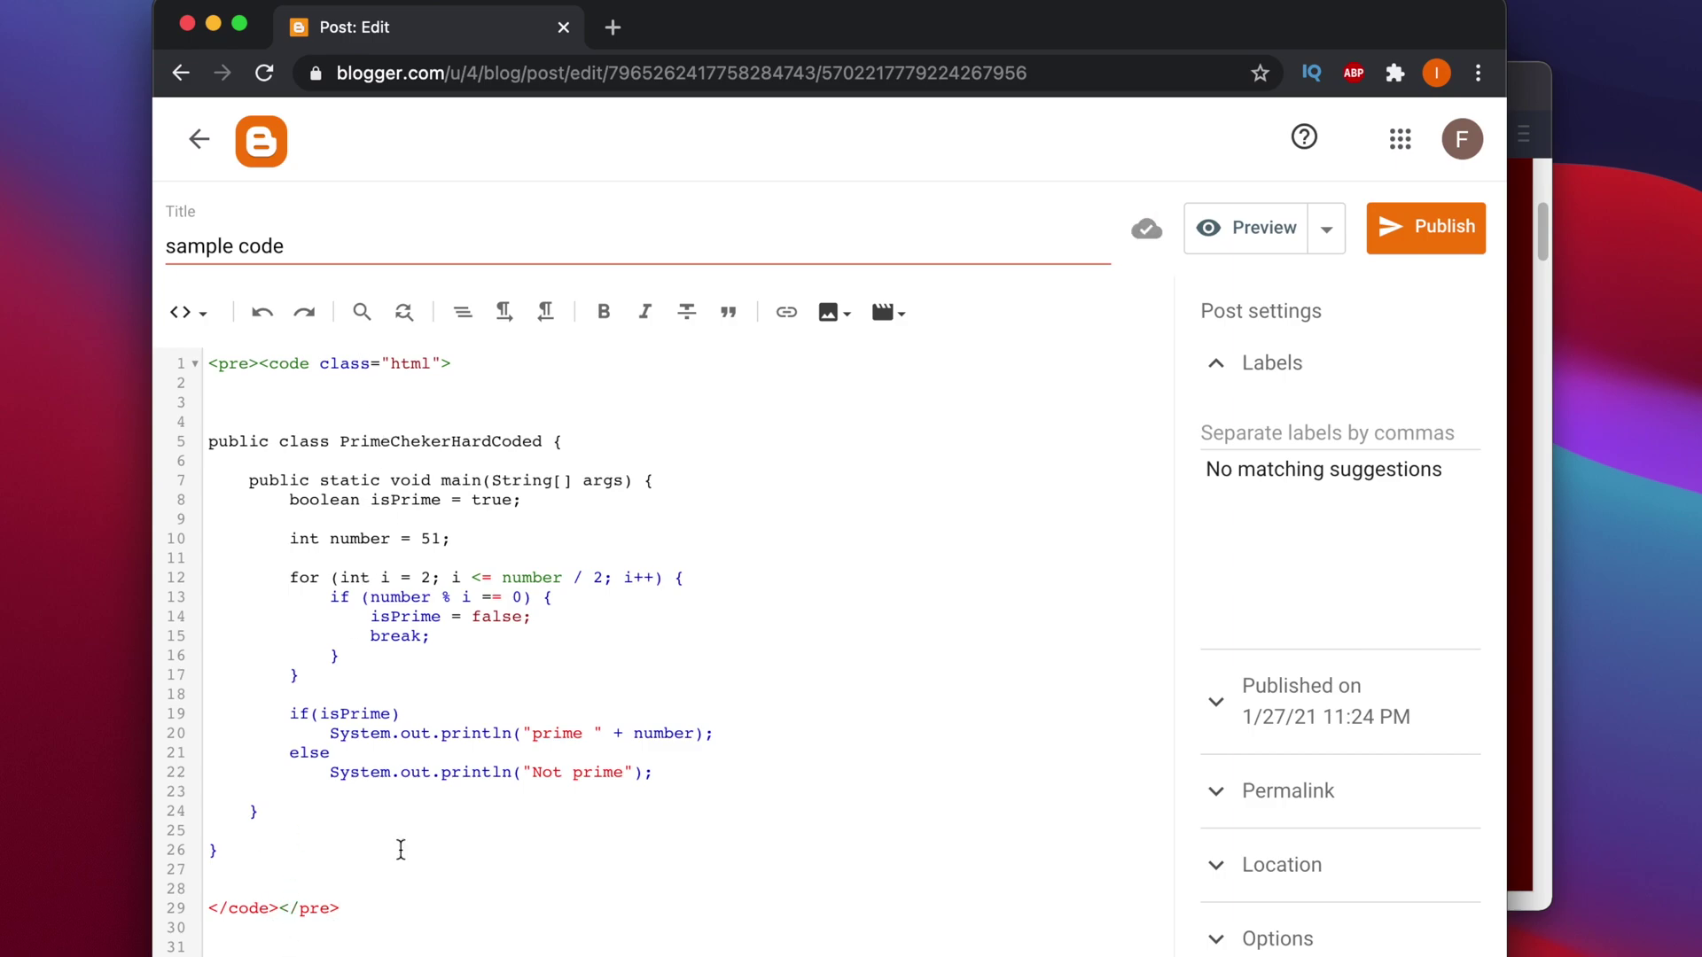
double_click(411, 363)
type("java")
left_click(1253, 231)
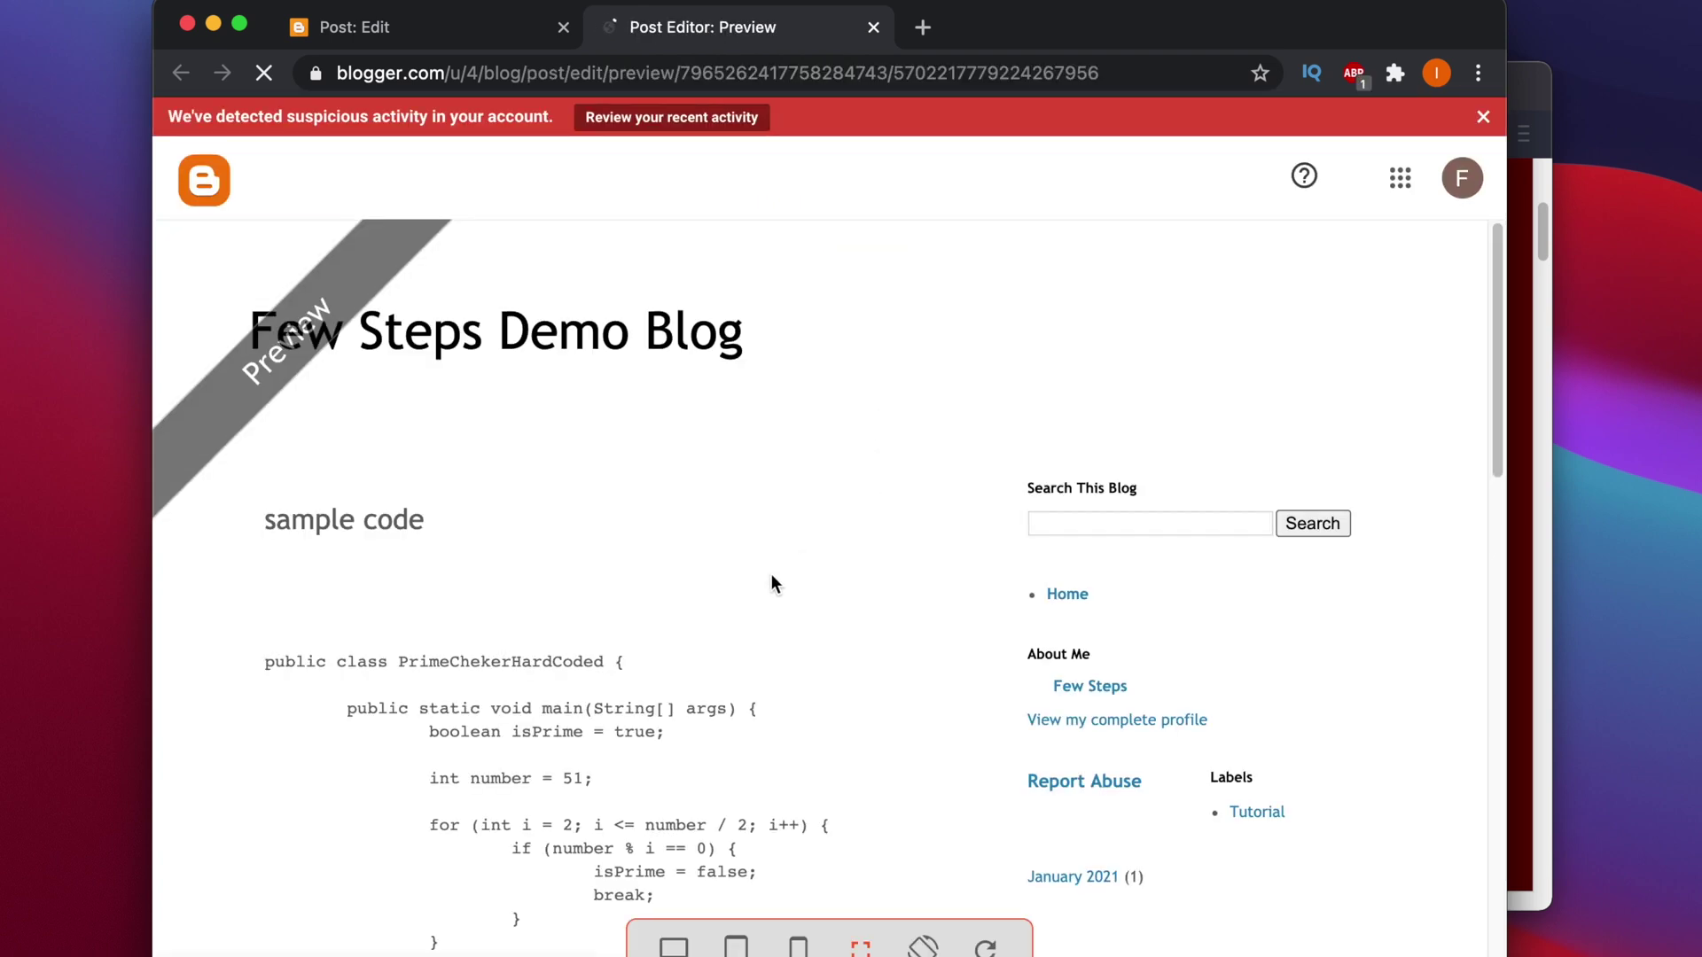
scroll(769, 585, "down", 3)
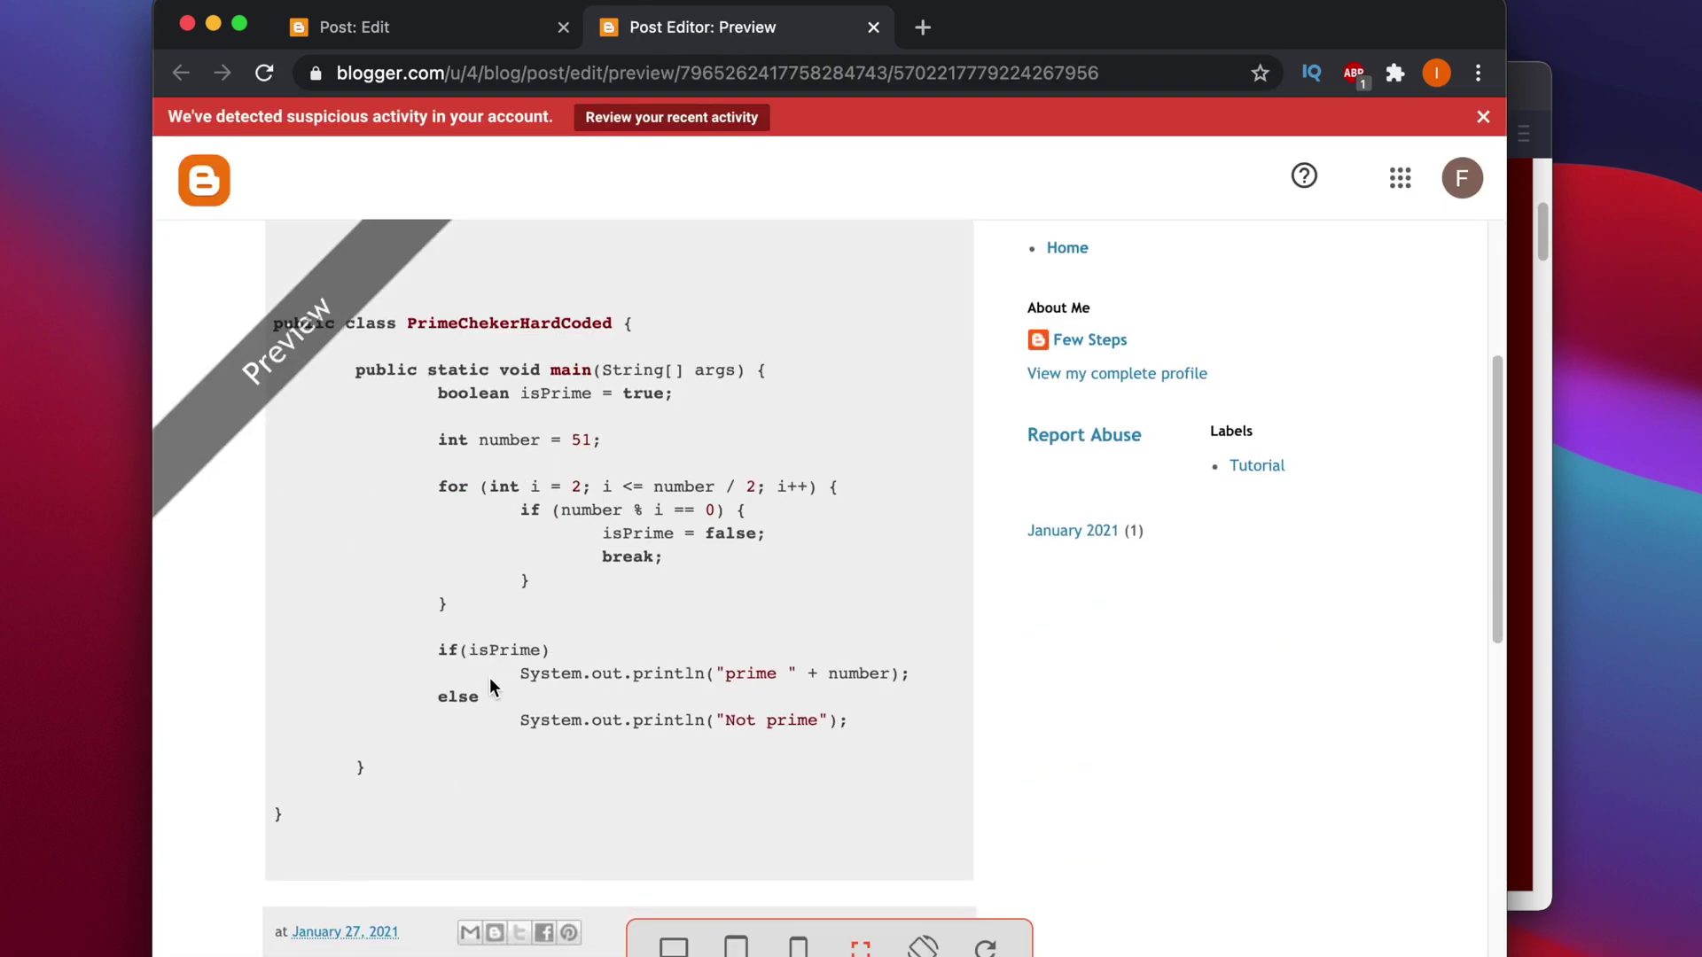
left_click(874, 28)
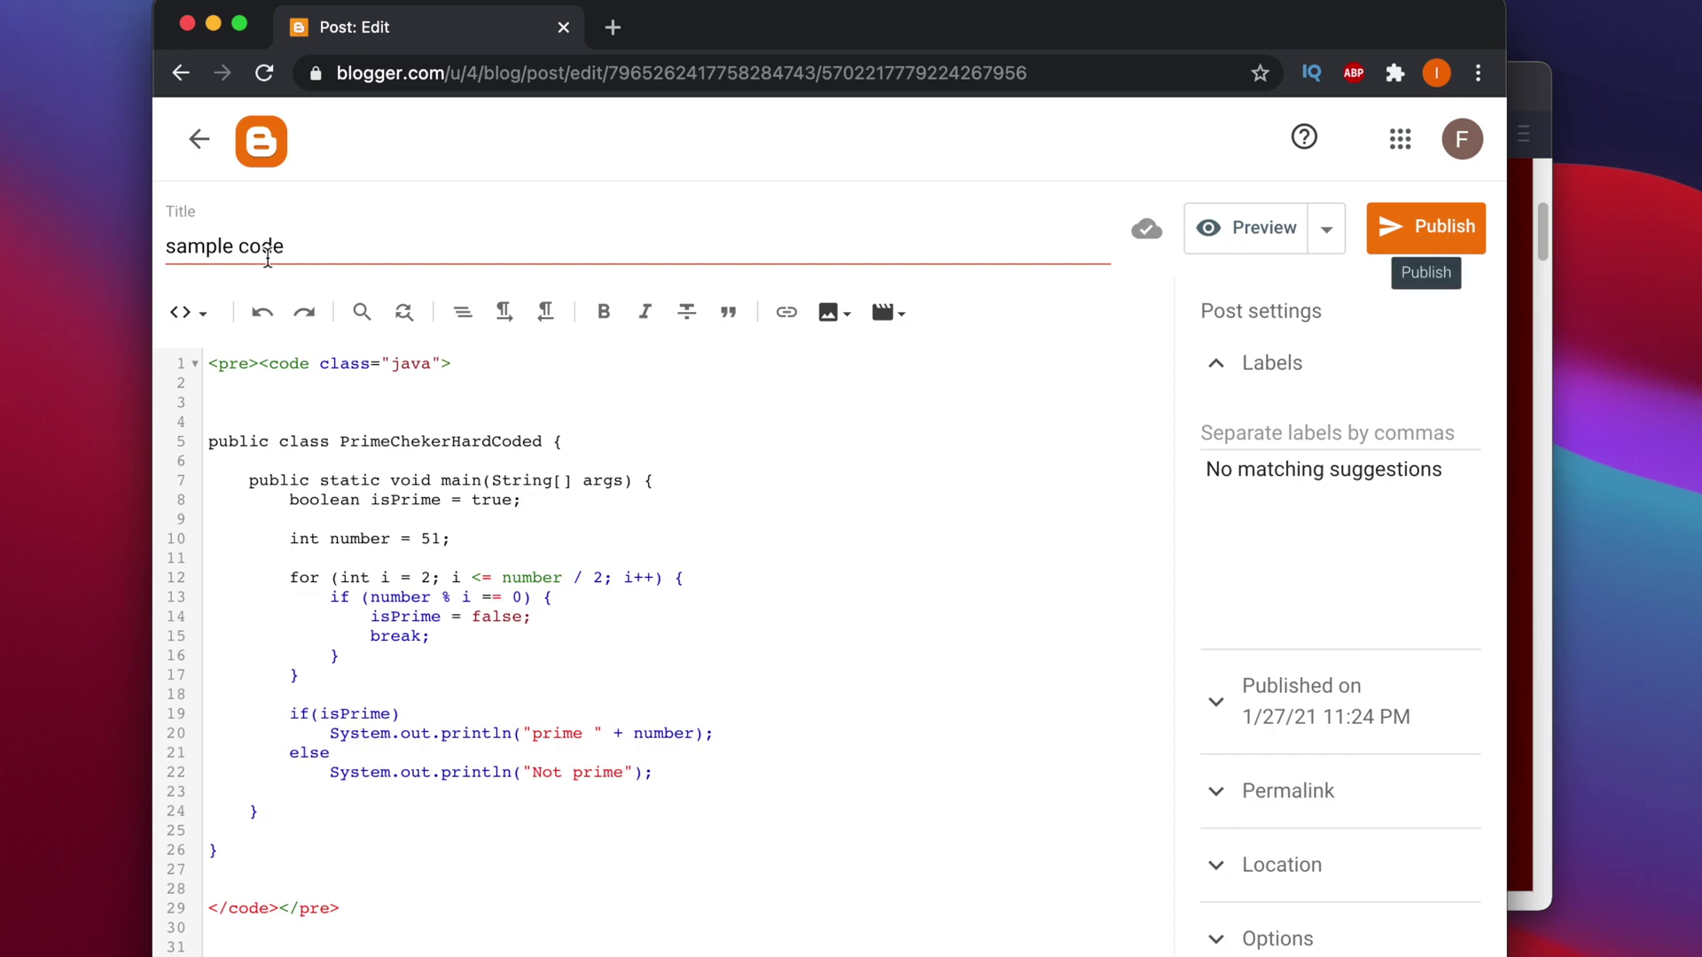
Toggle the editor to Compose view and back to HTML, then publish the post and confirm.
left_click(196, 314)
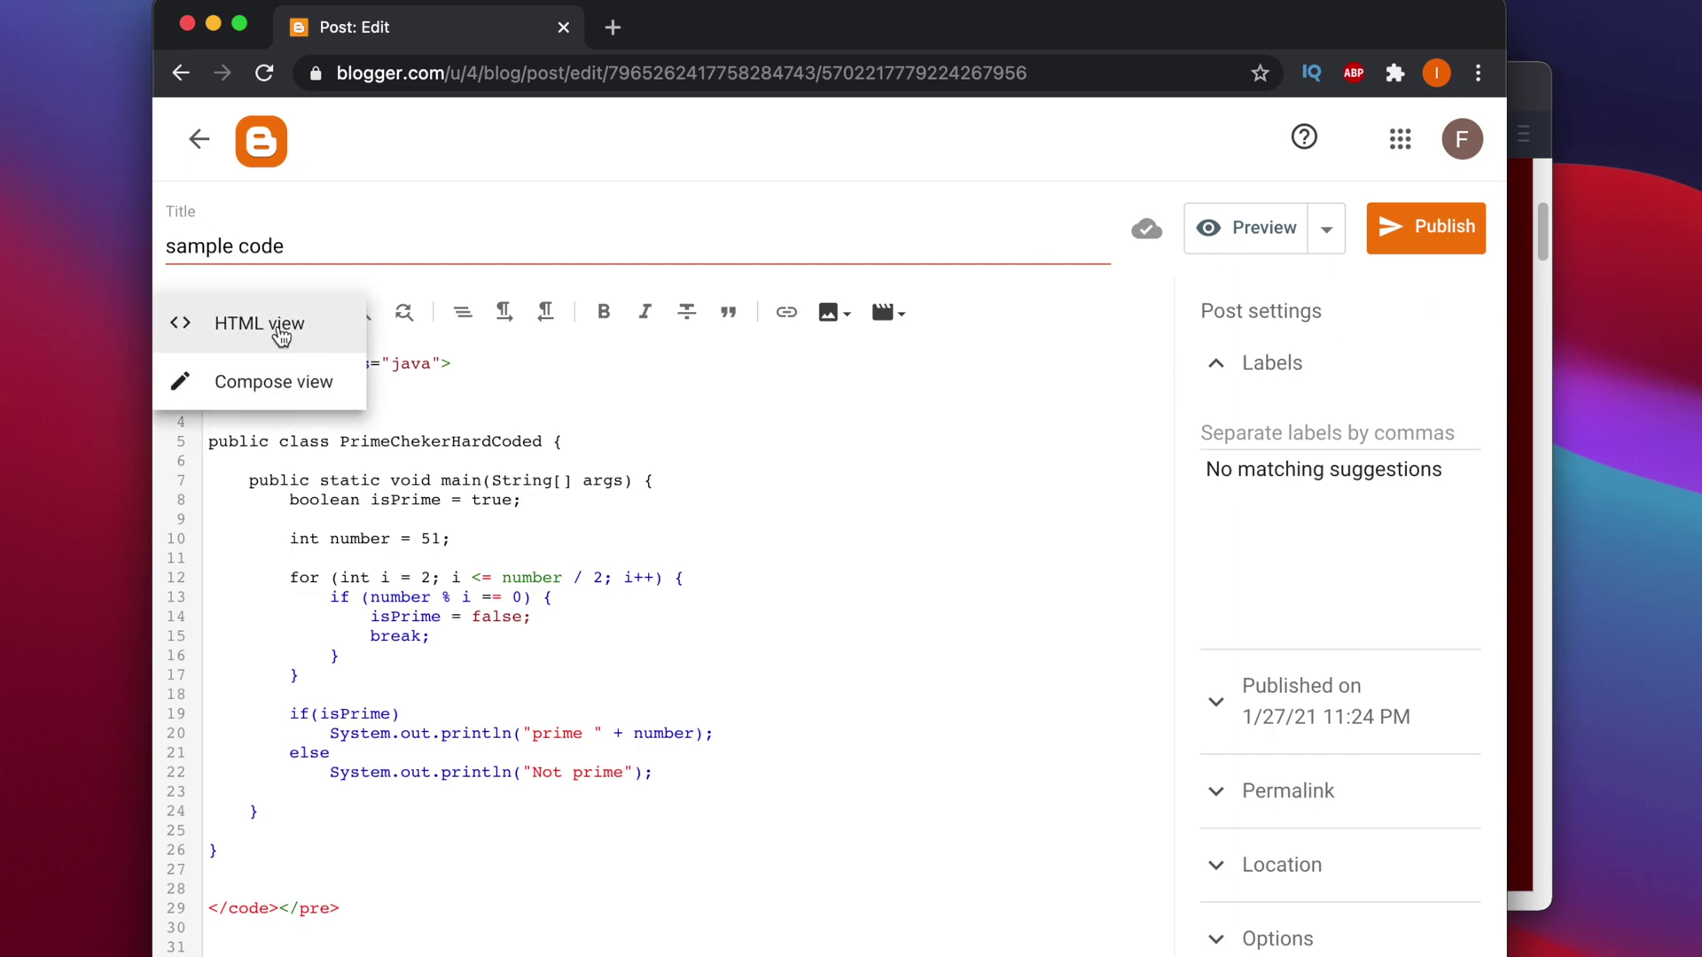
left_click(249, 381)
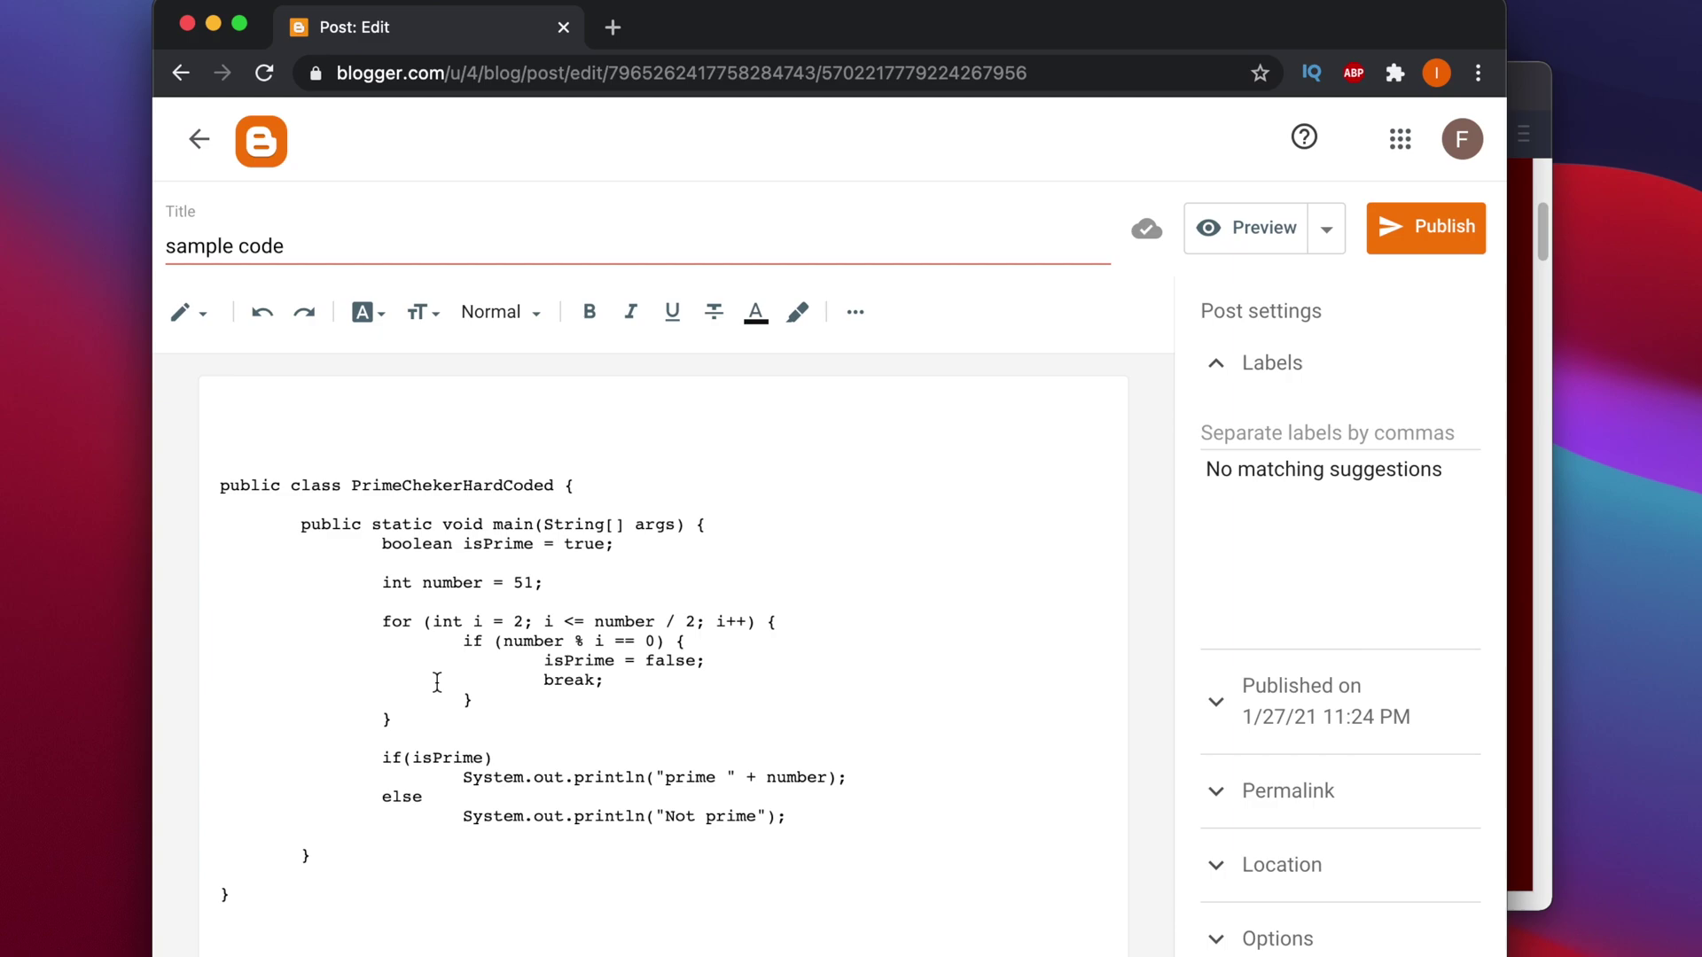
left_click(206, 321)
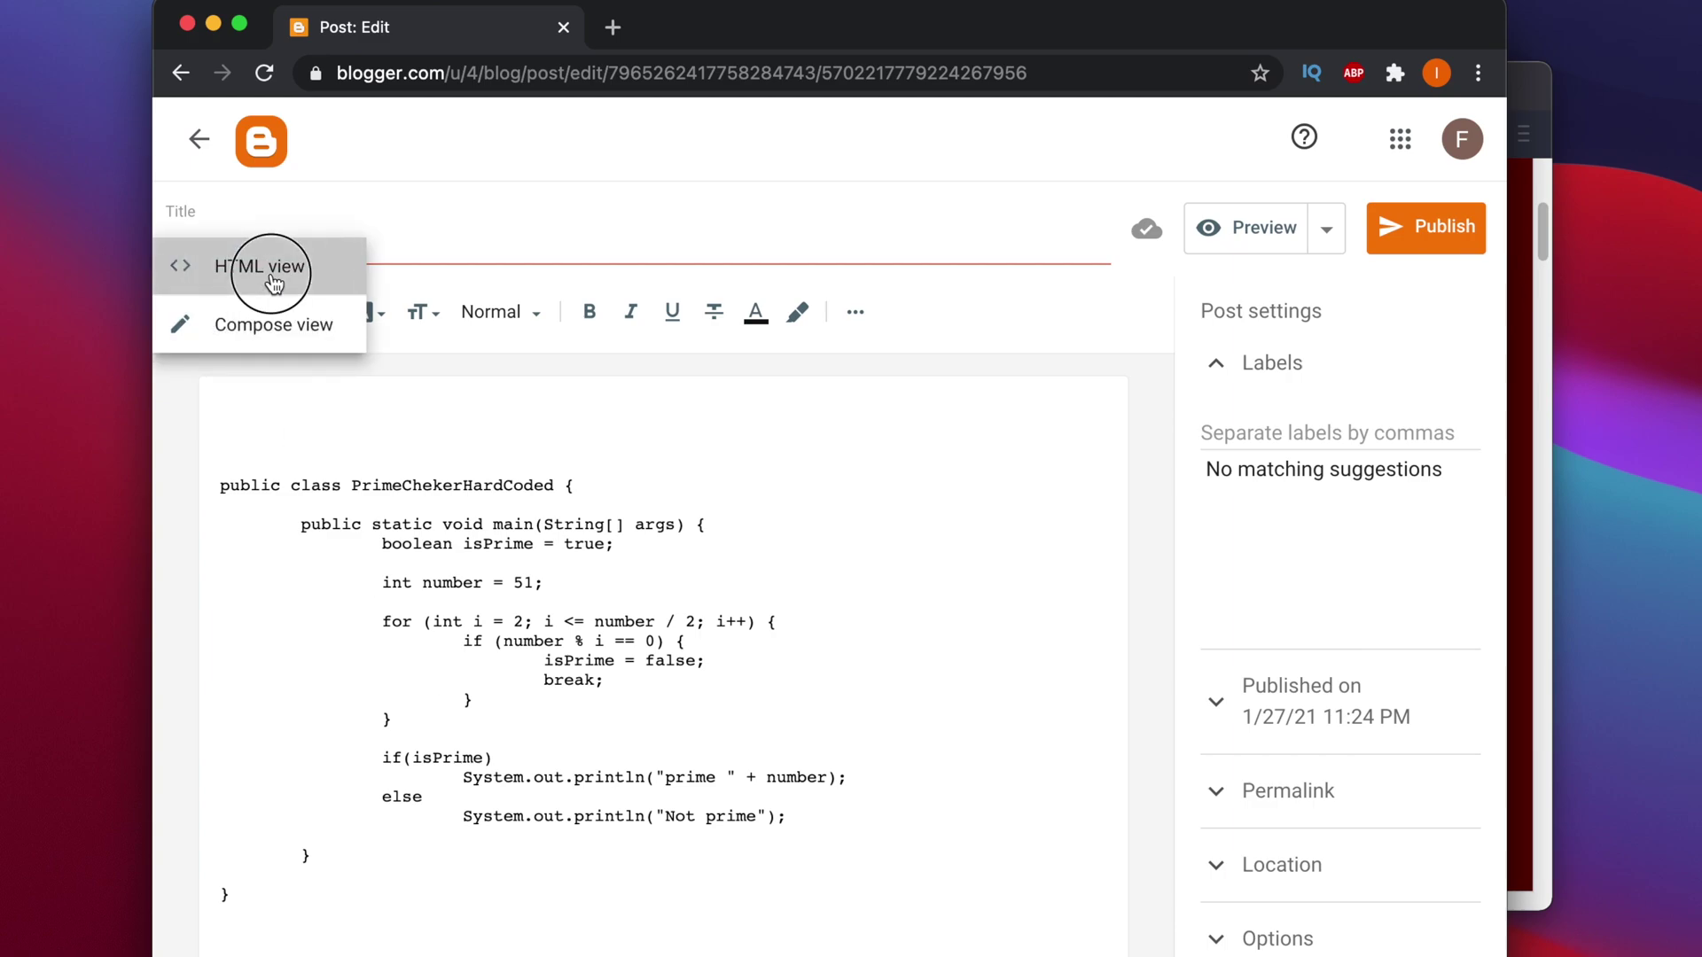
left_click(247, 259)
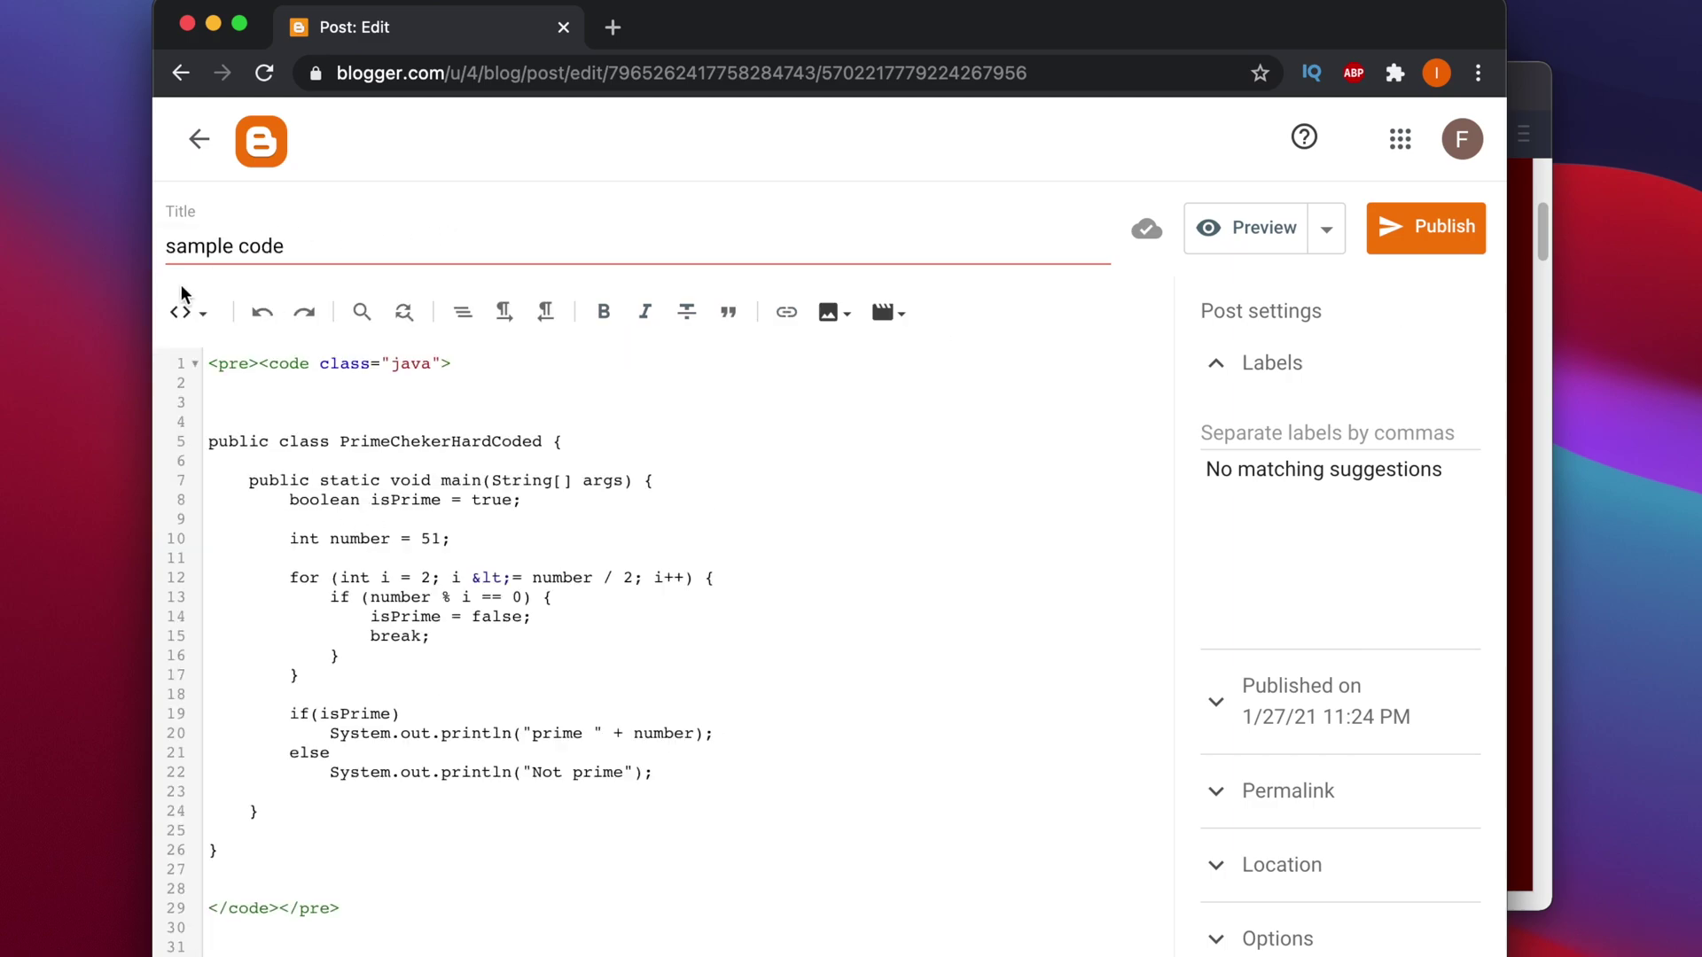
left_click(1405, 253)
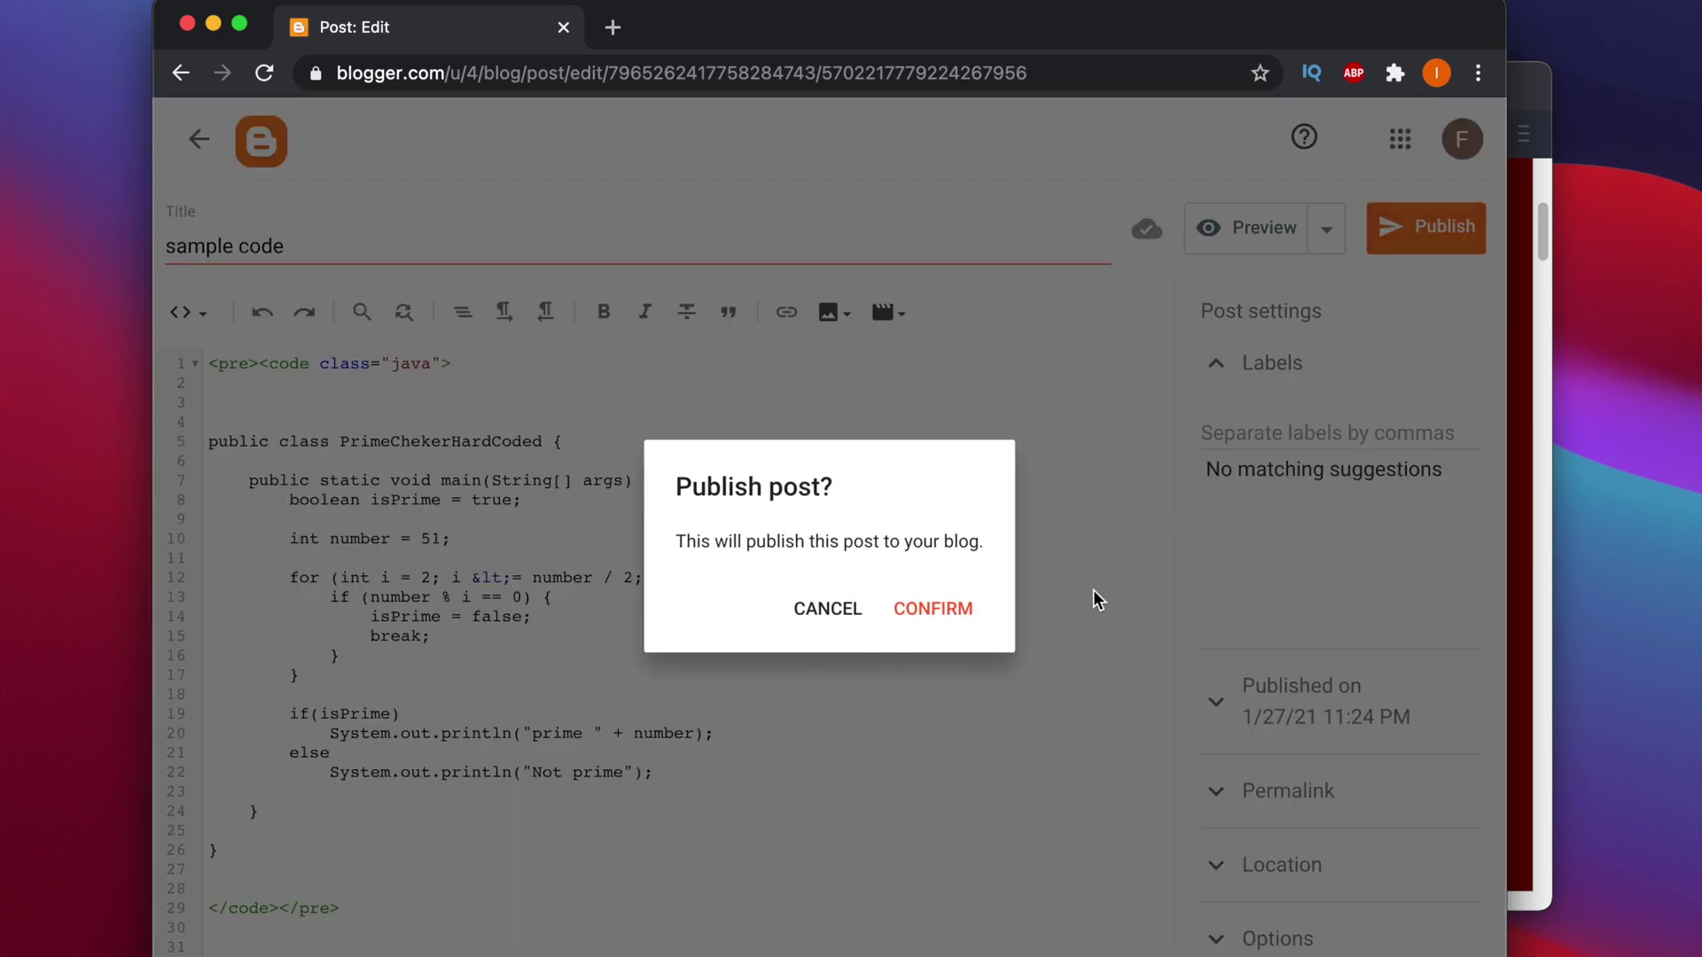
left_click(956, 612)
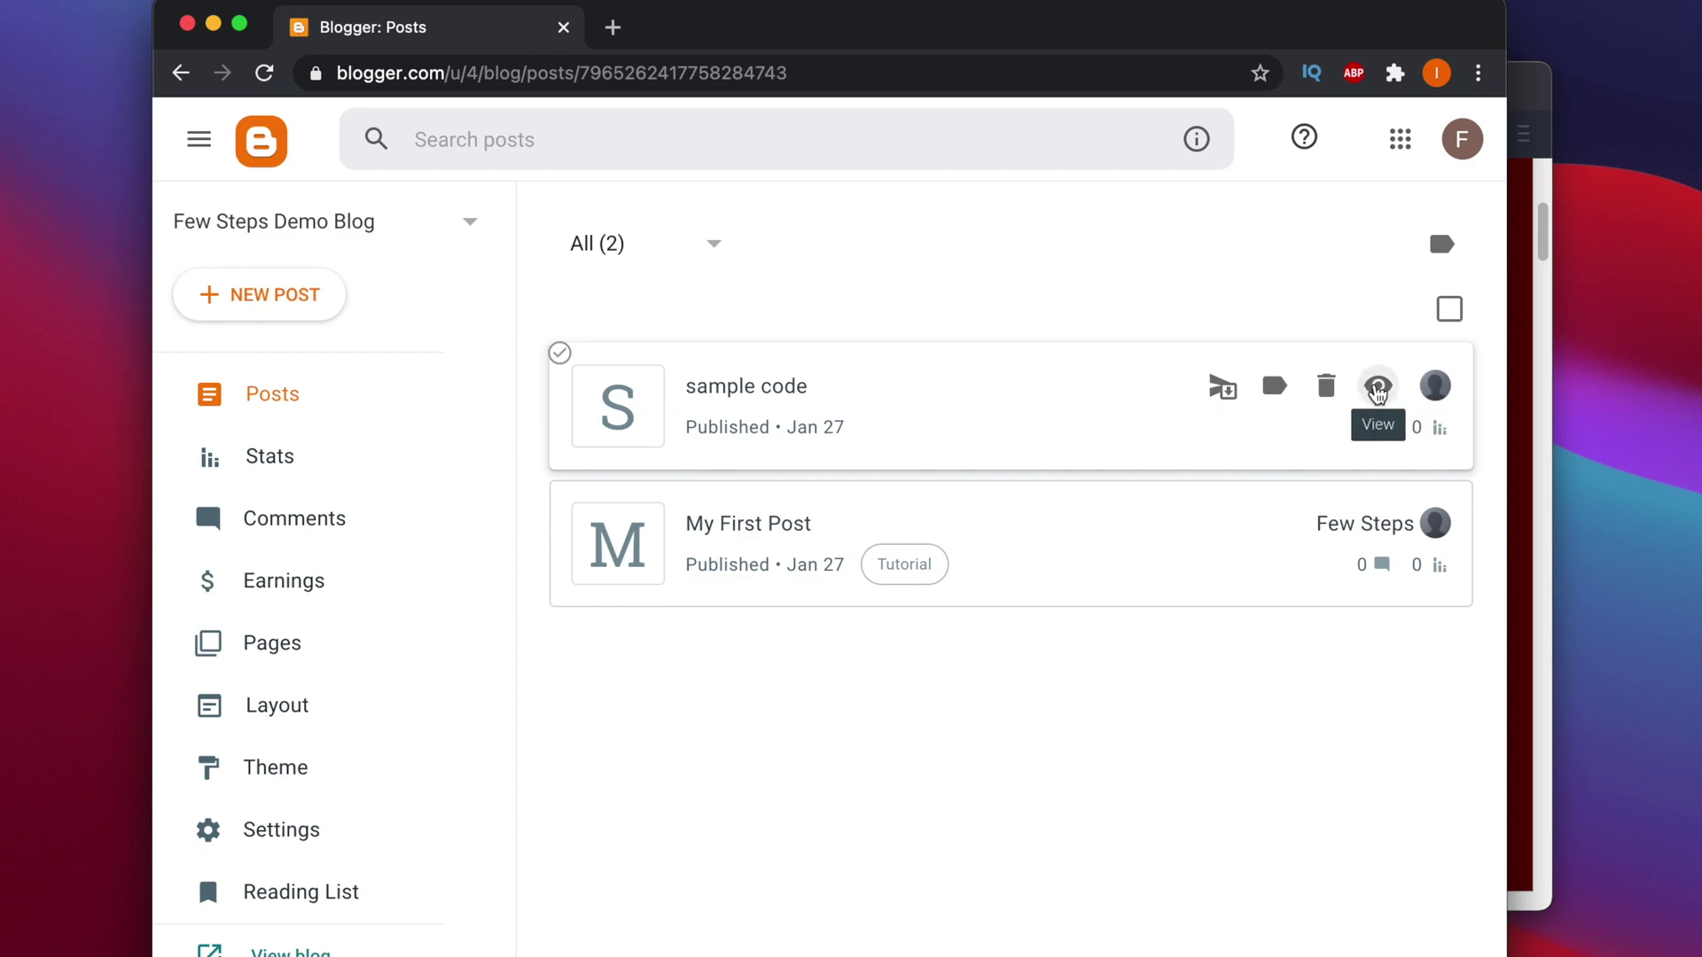
View the published sample code post on the live blog and inspect its Java code block.
left_click(1378, 385)
scroll(646, 597, "down", 5)
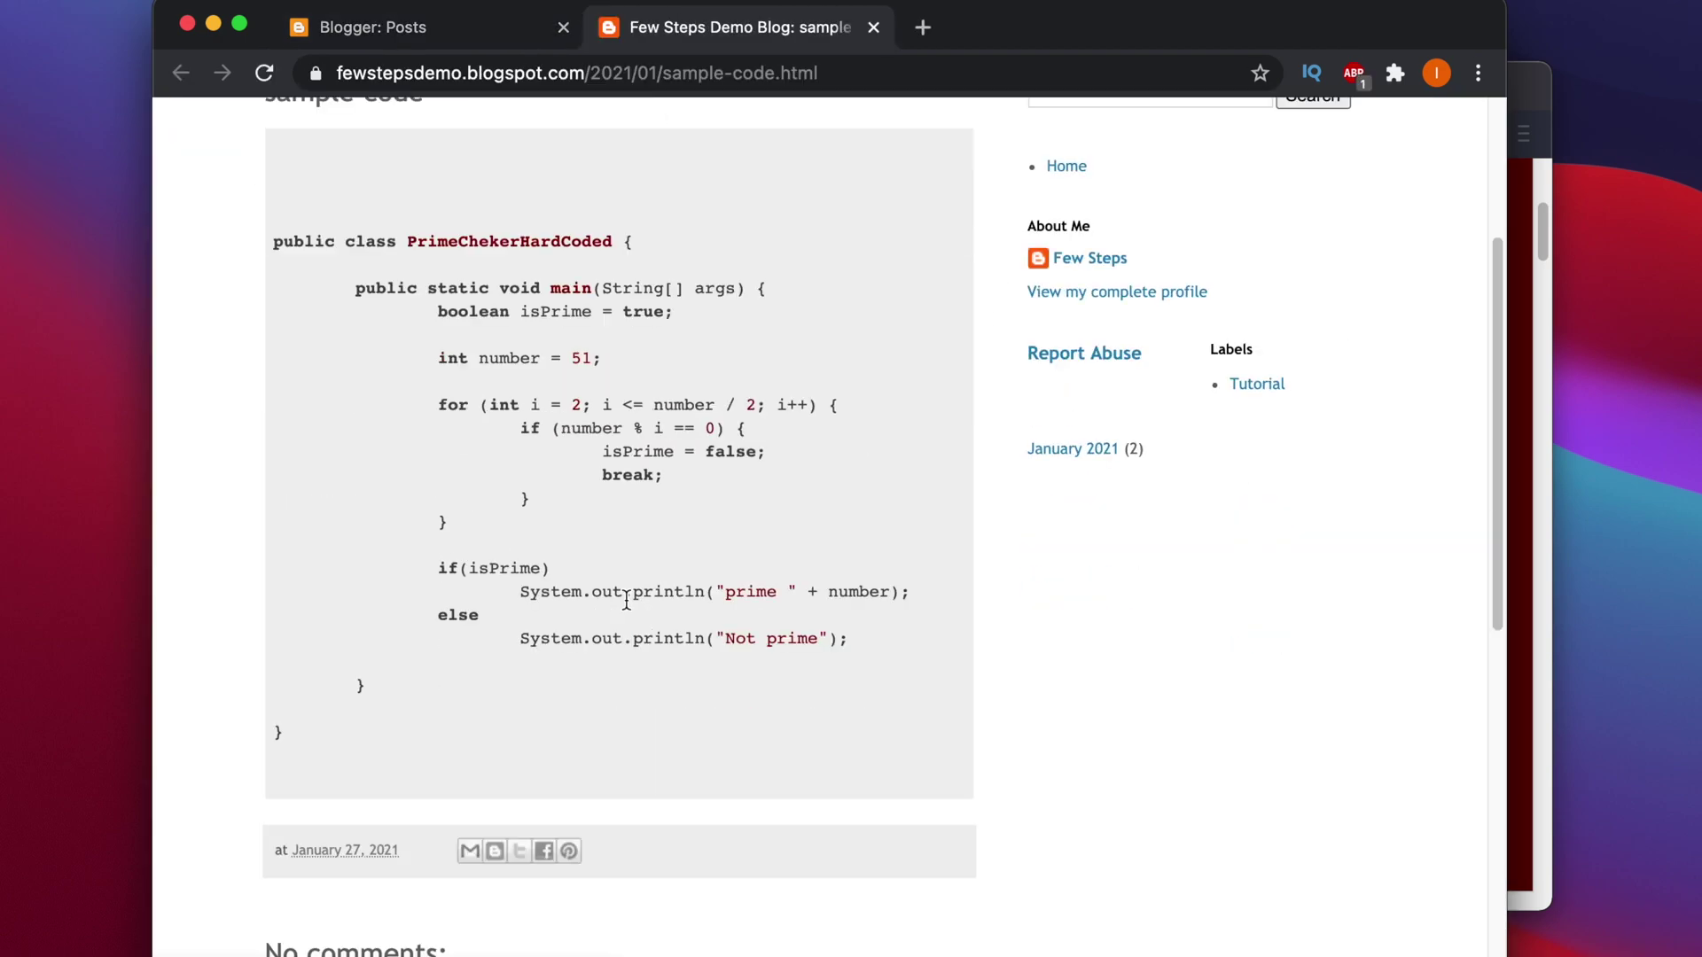
scroll(448, 455, "up", 2)
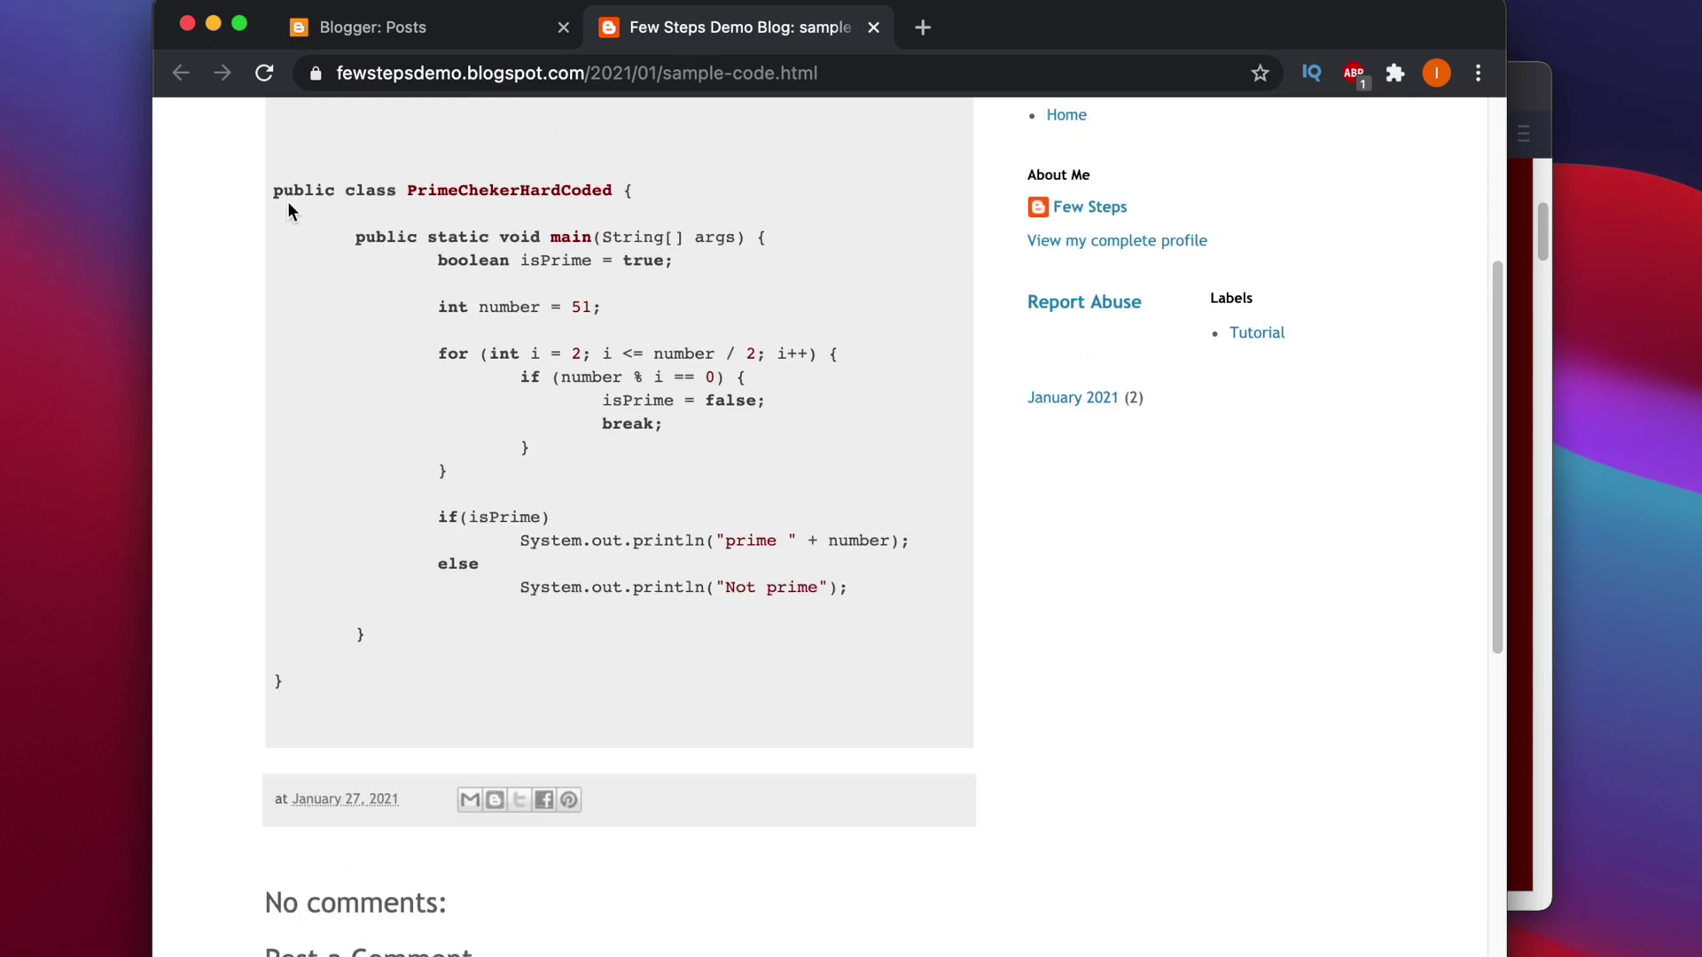
left_click_drag(266, 190, 425, 721)
left_click(647, 625)
left_click_drag(1307, 22, 1223, 14)
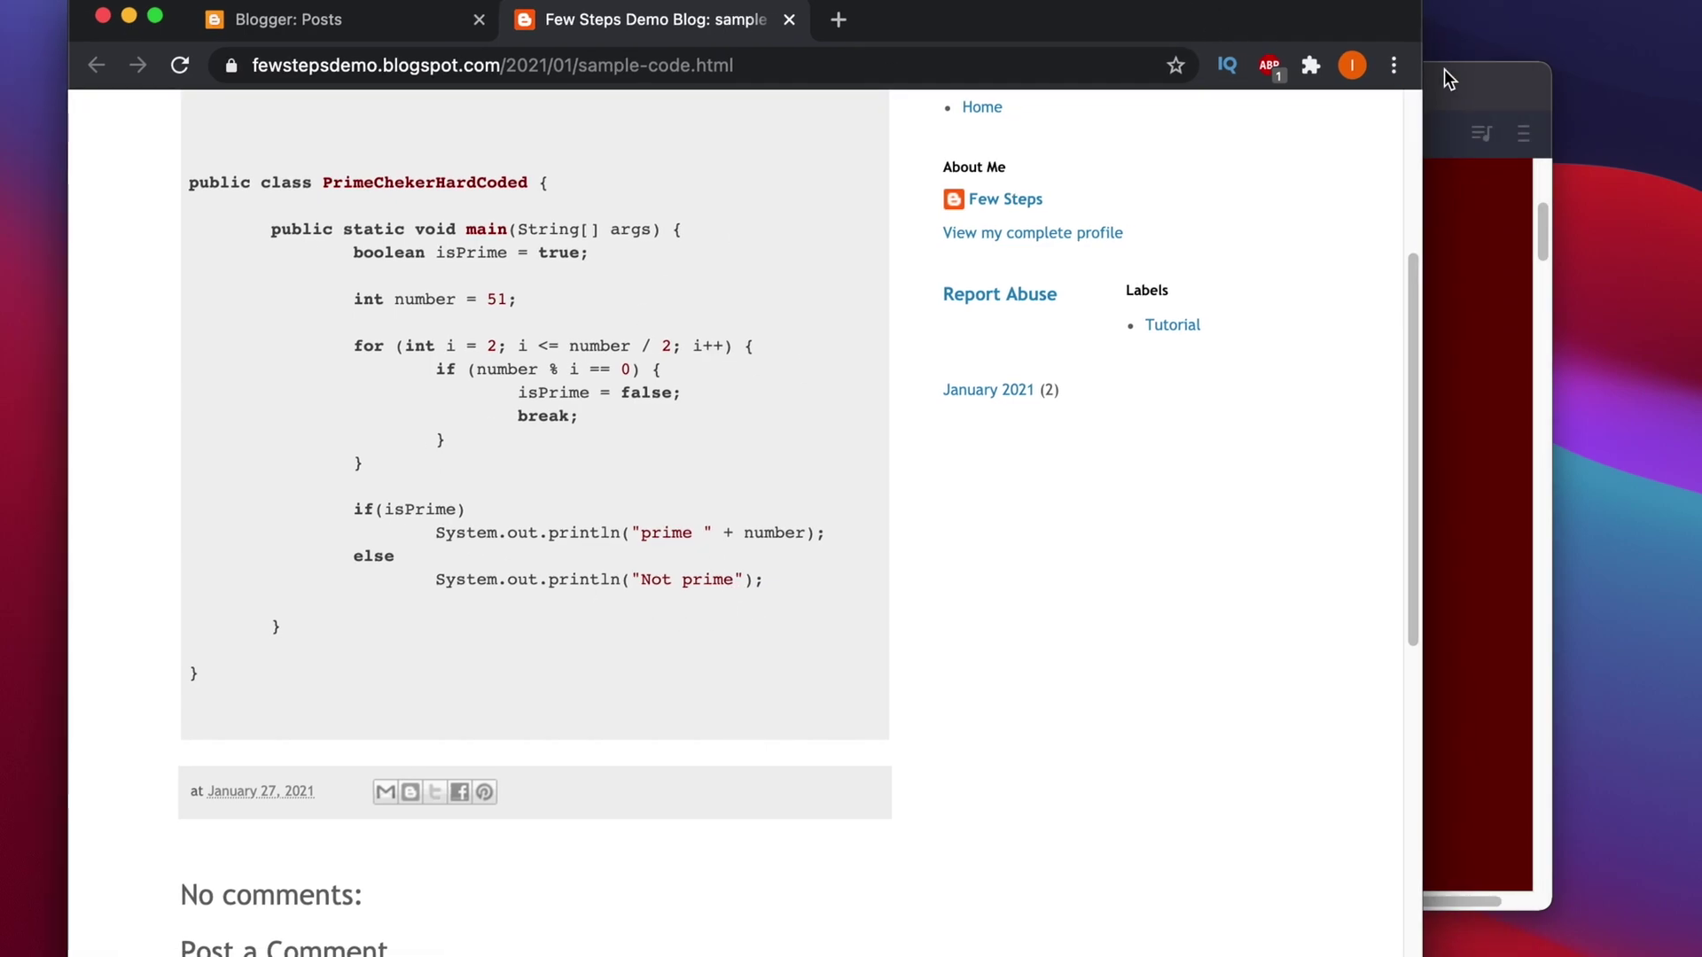
Bring the highlight.js browser window forward and open a new tab.
left_click(1201, 410)
scroll(335, 220, "up", 5)
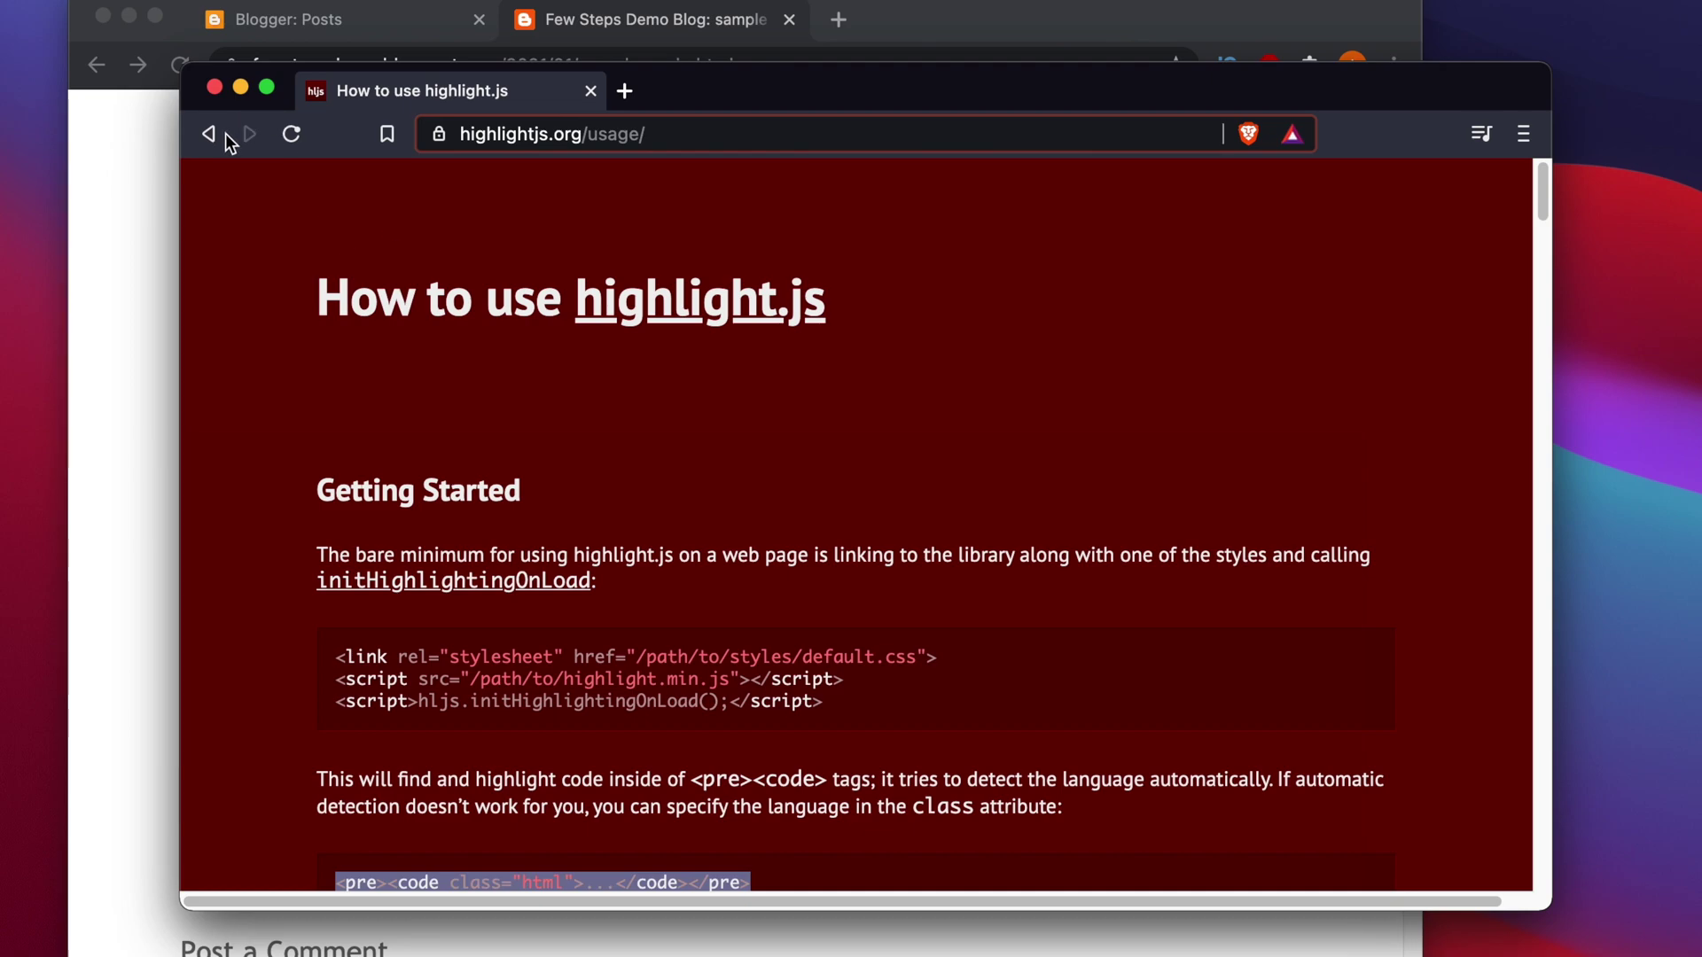
left_click_drag(756, 96, 706, 163)
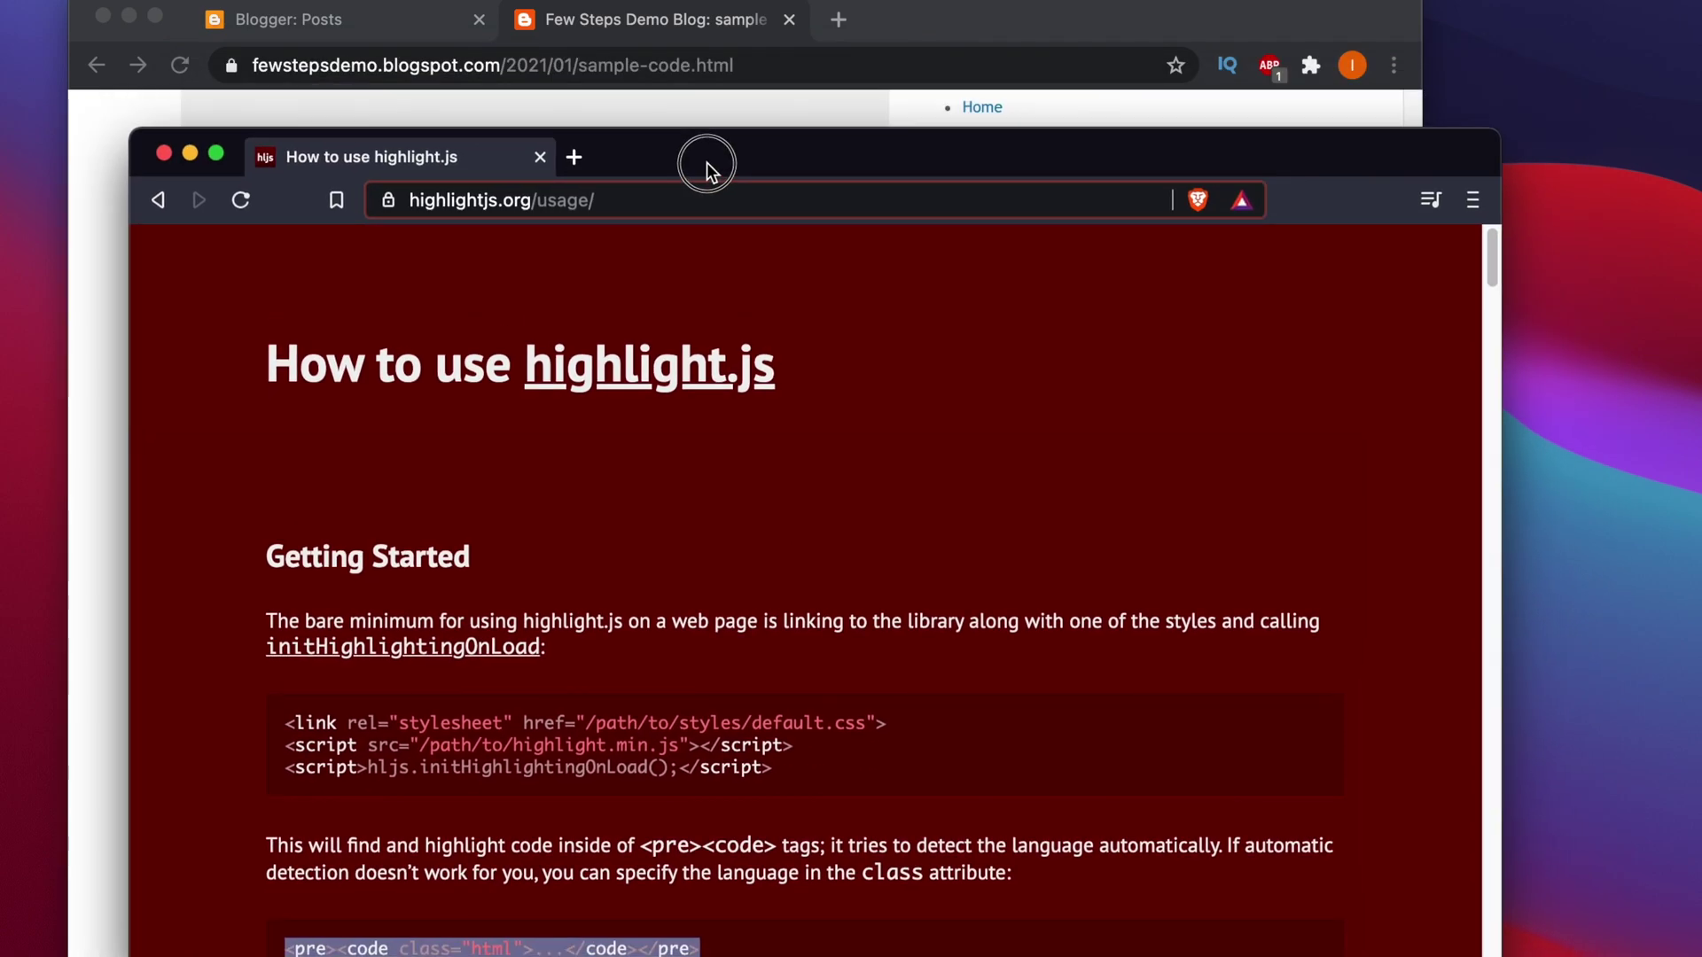
left_click(576, 160)
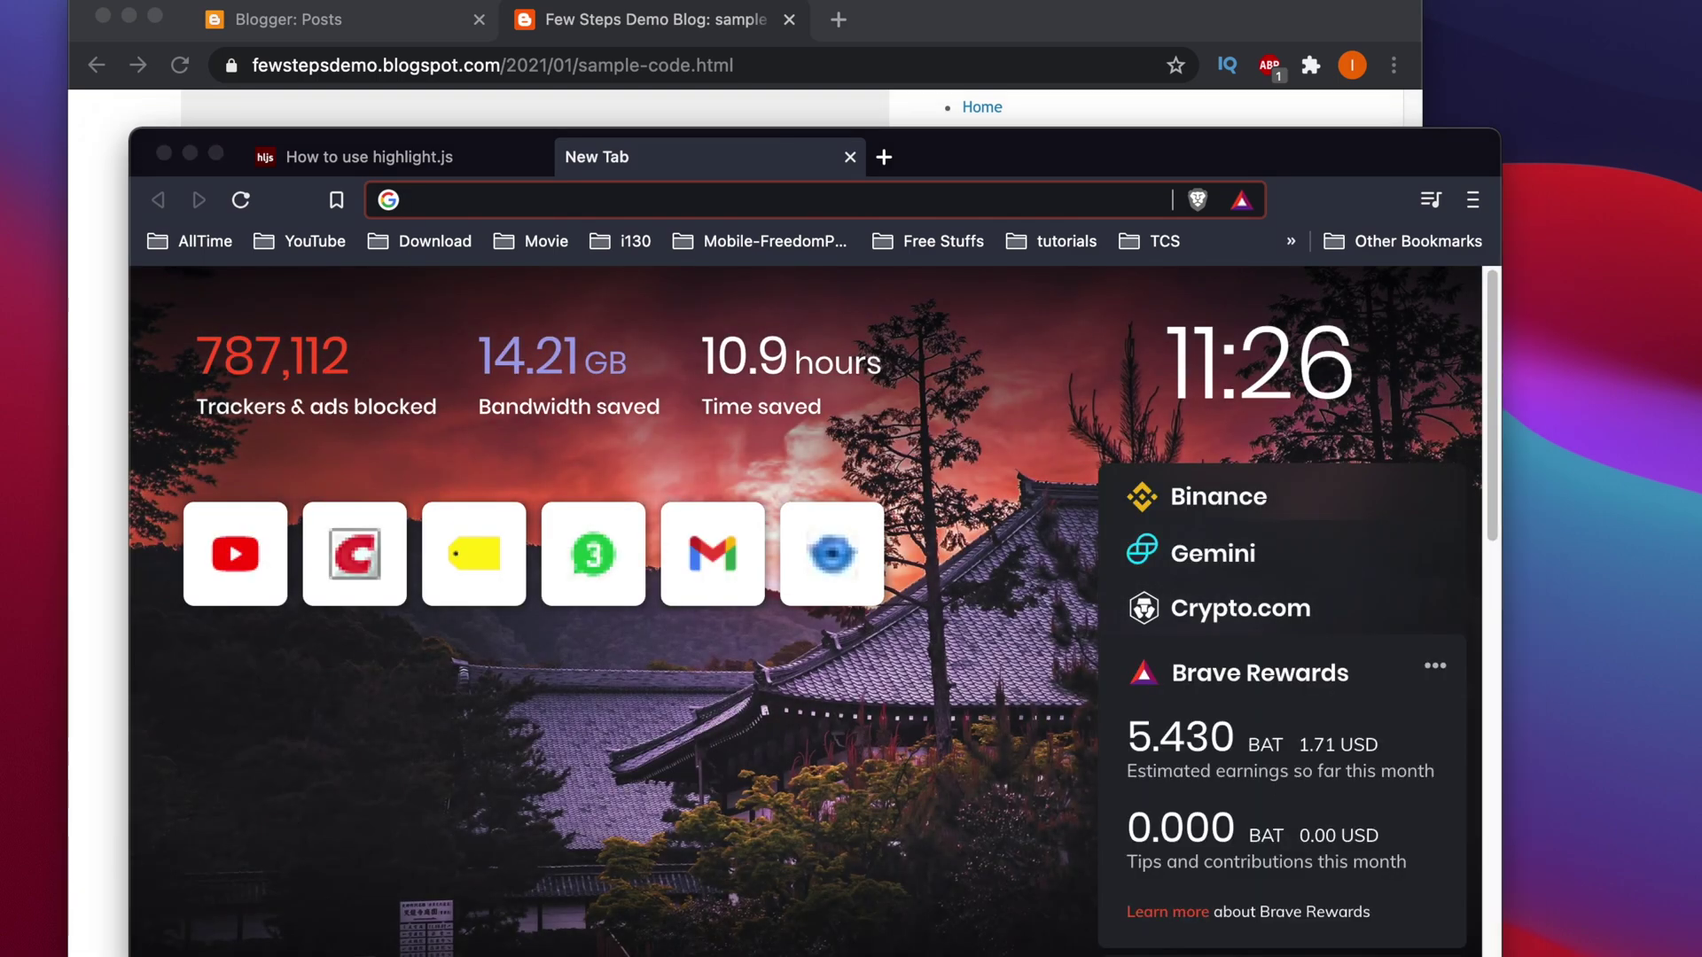
key("super+Tab")
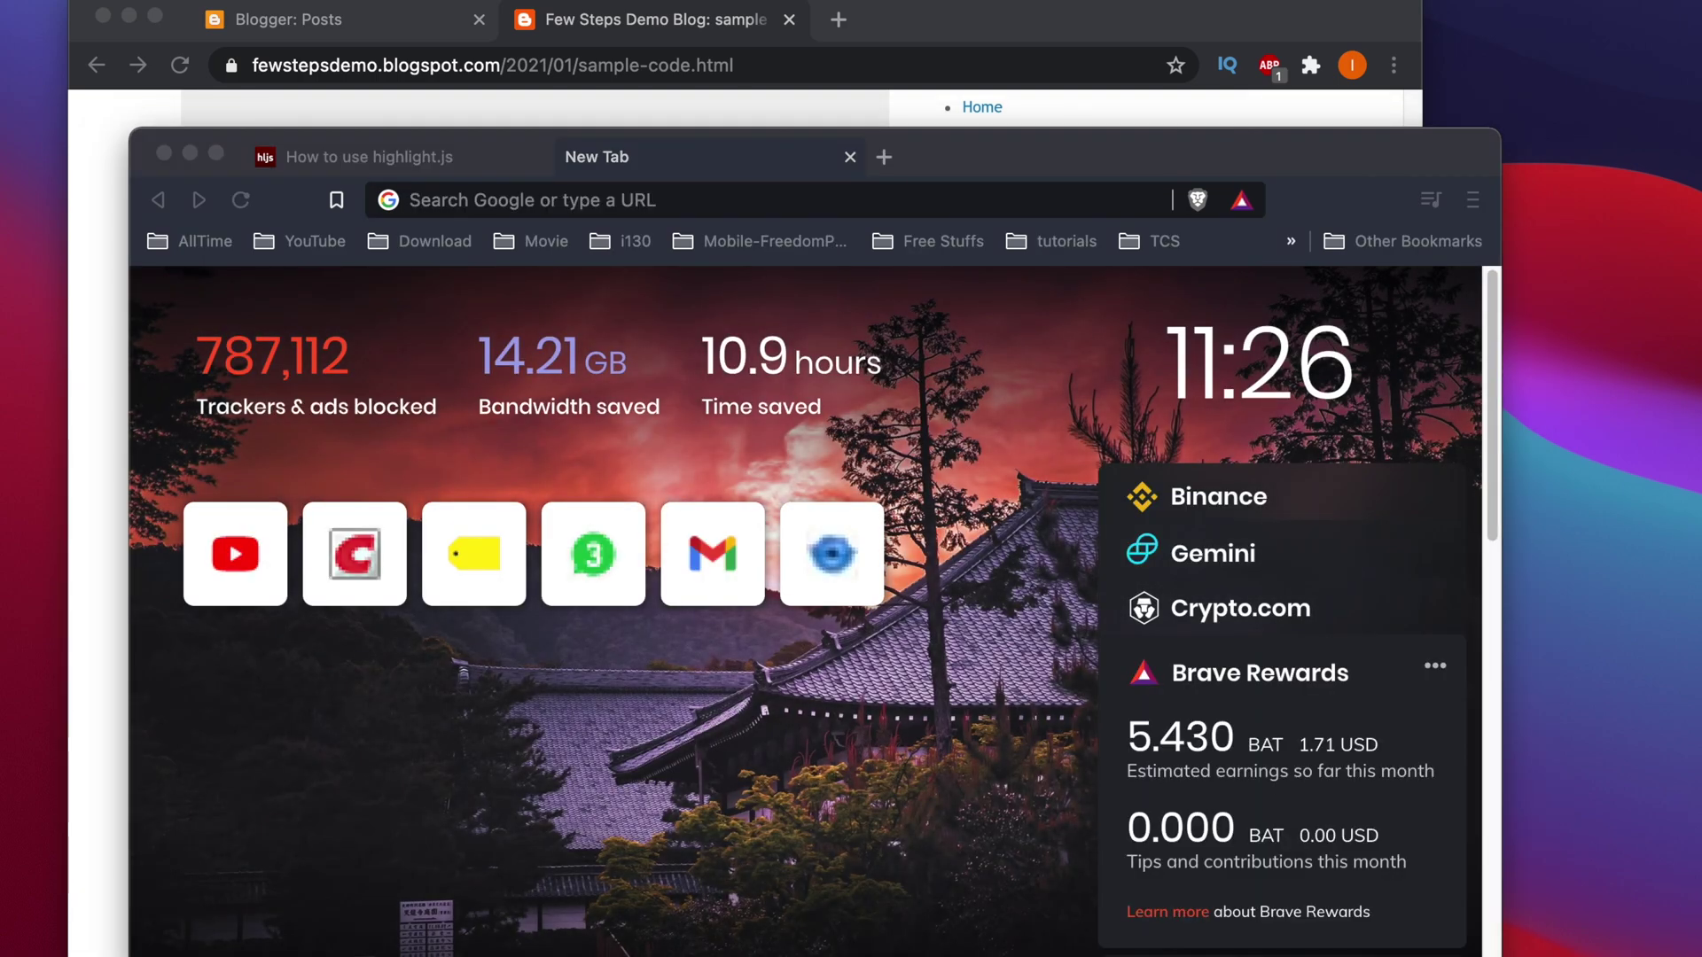
Search Google for 'jsdeli' to find the jsDelivr site.
left_click(888, 201)
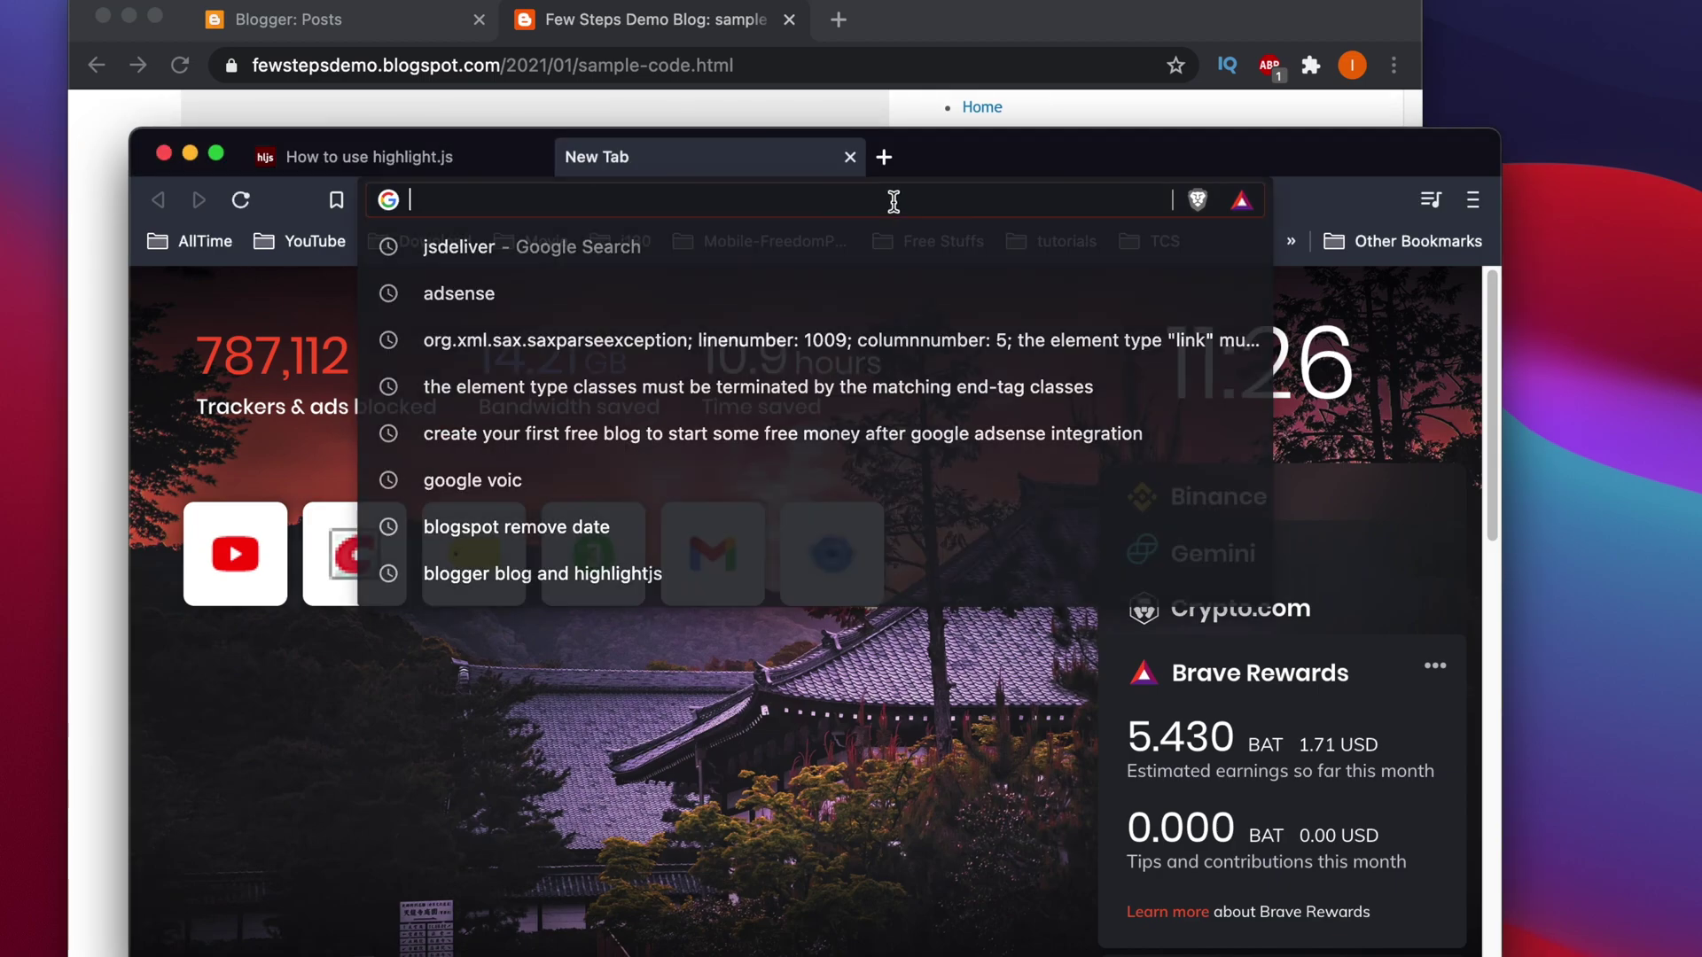
key("Escape")
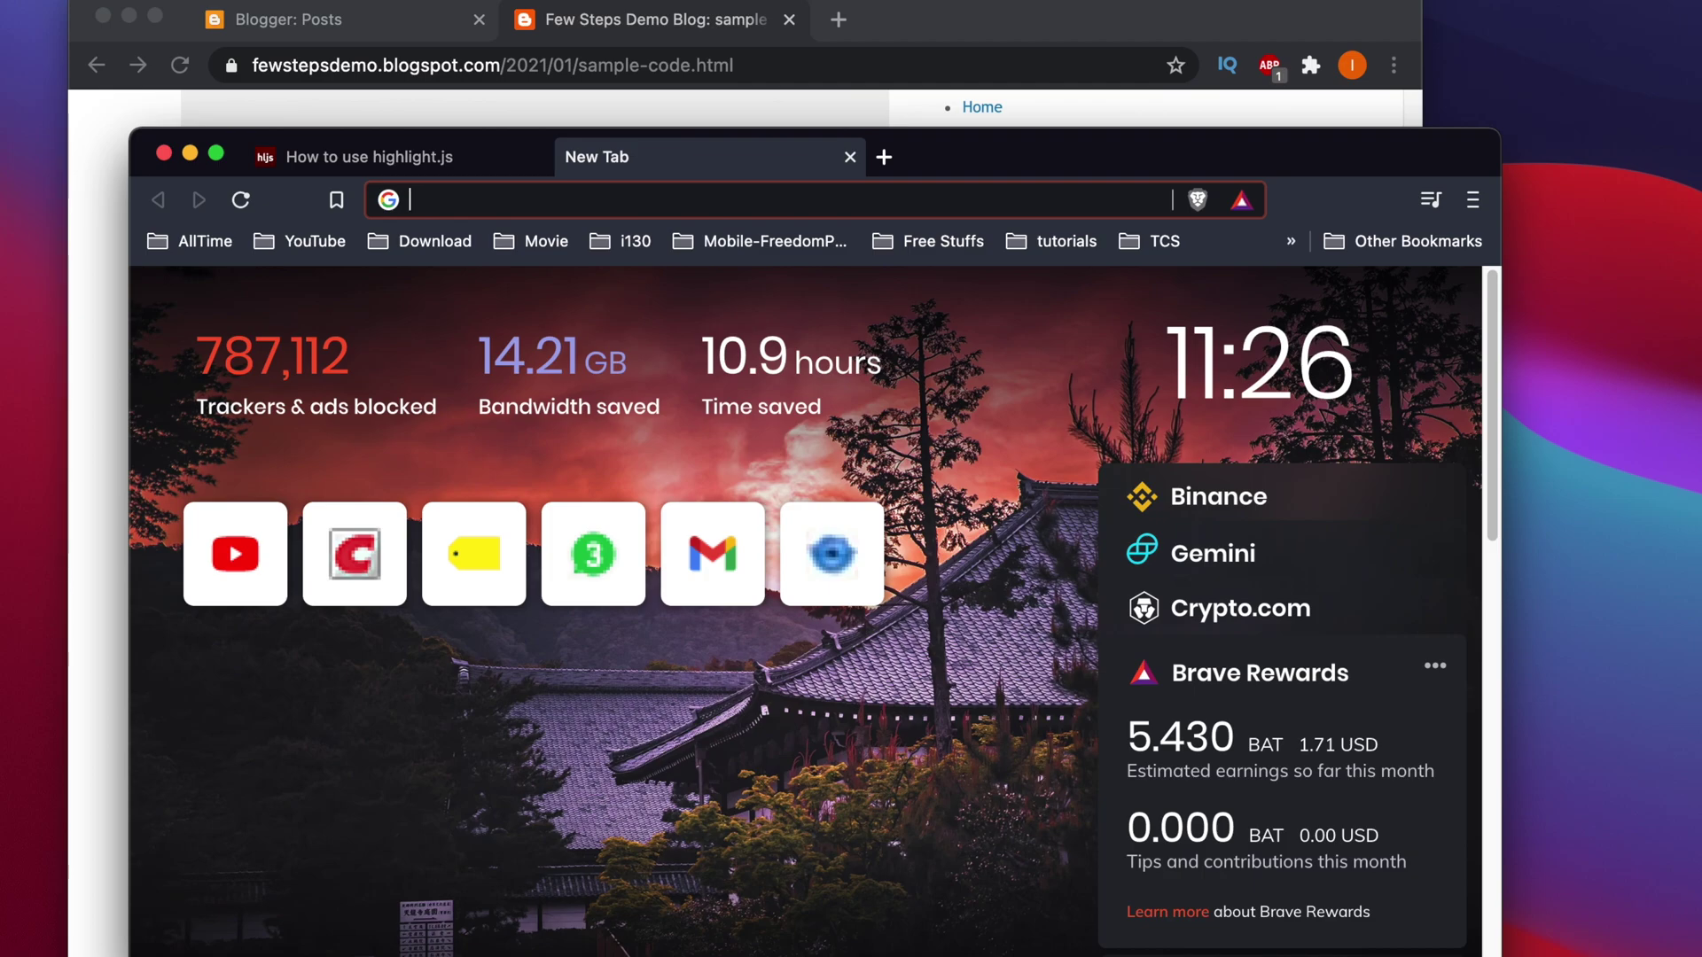
left_click(441, 204)
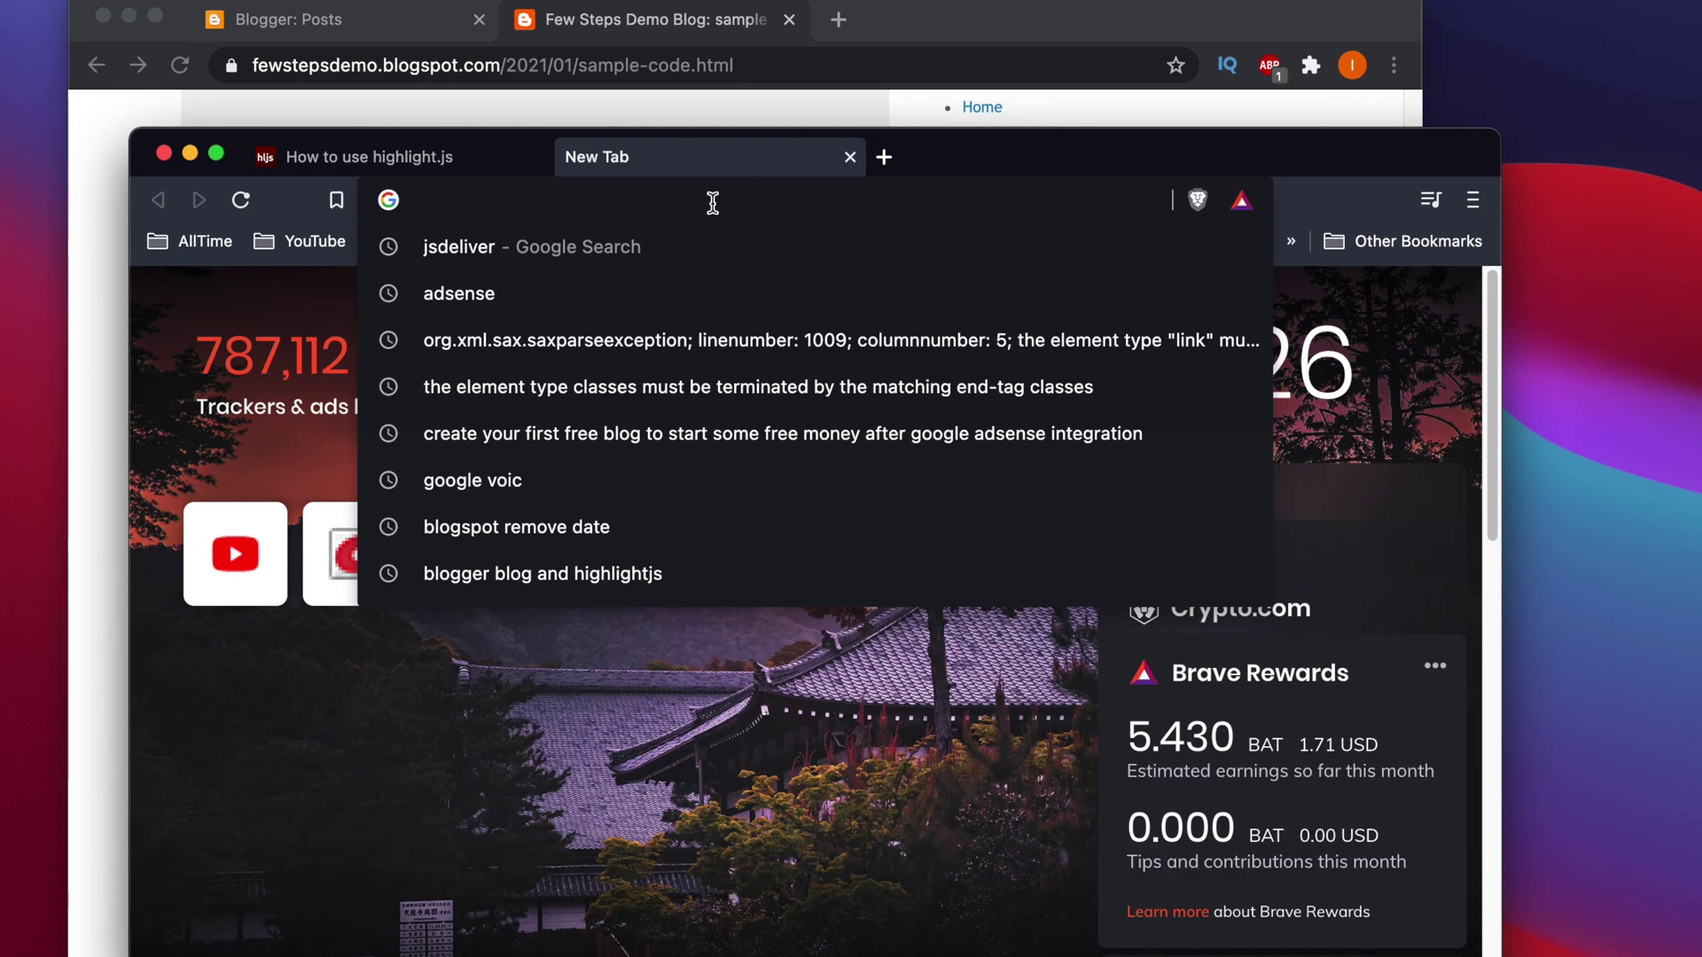
type("jsdel")
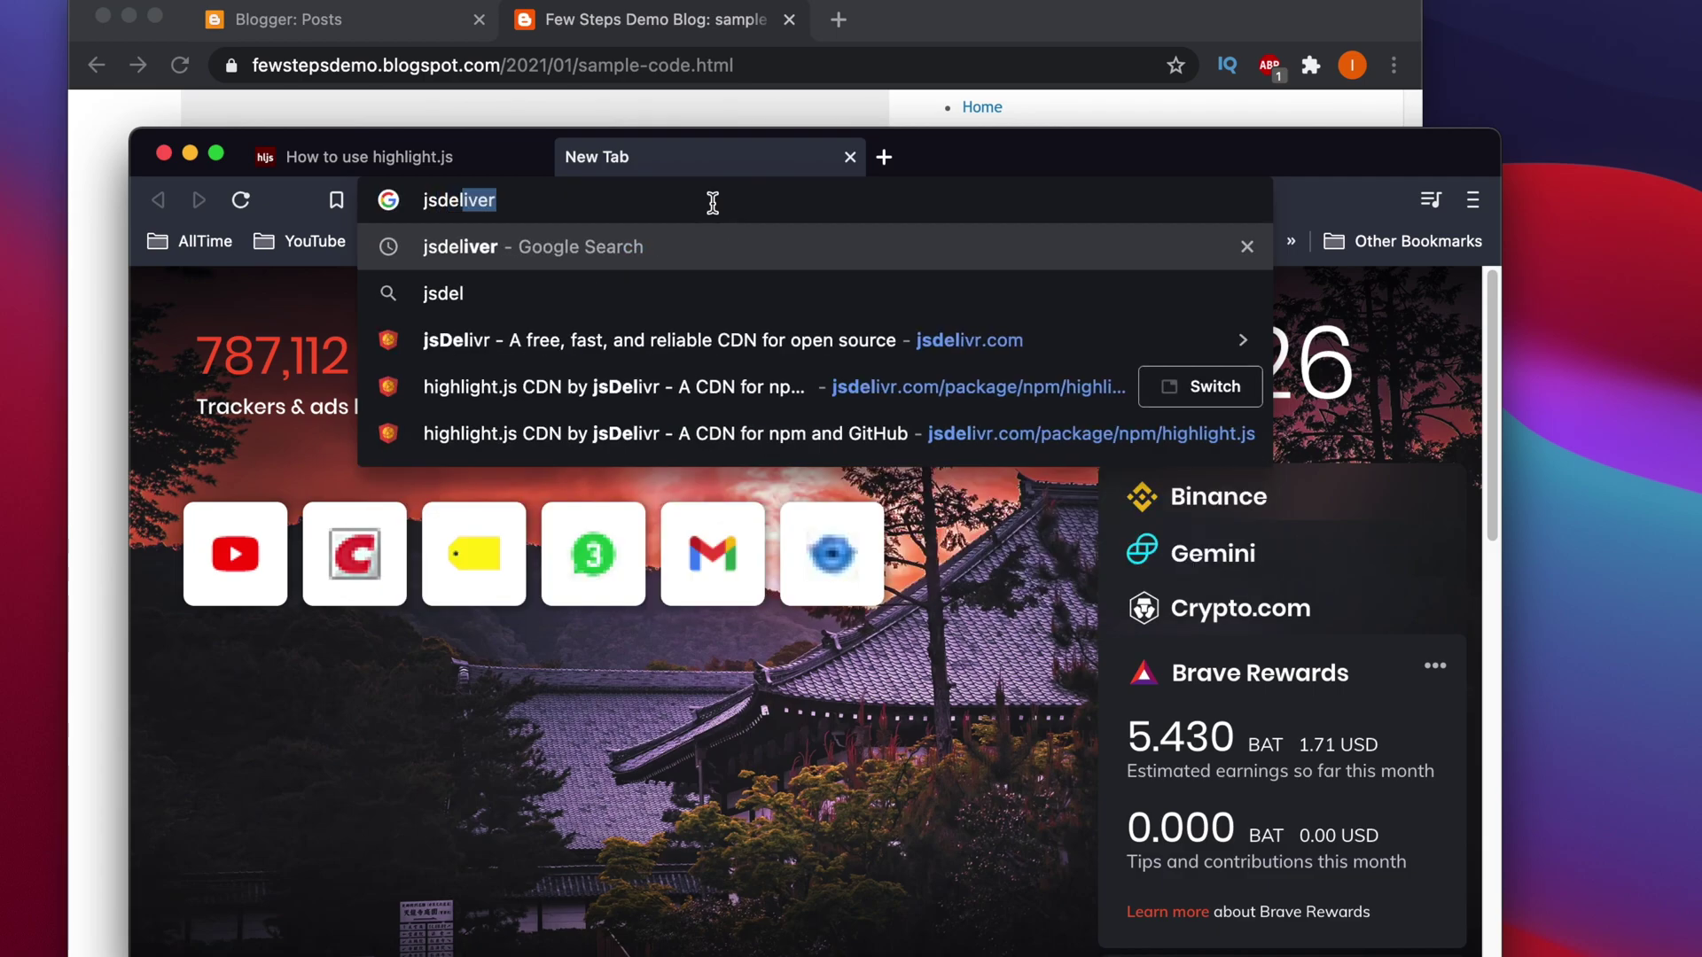
type("i")
key("Return")
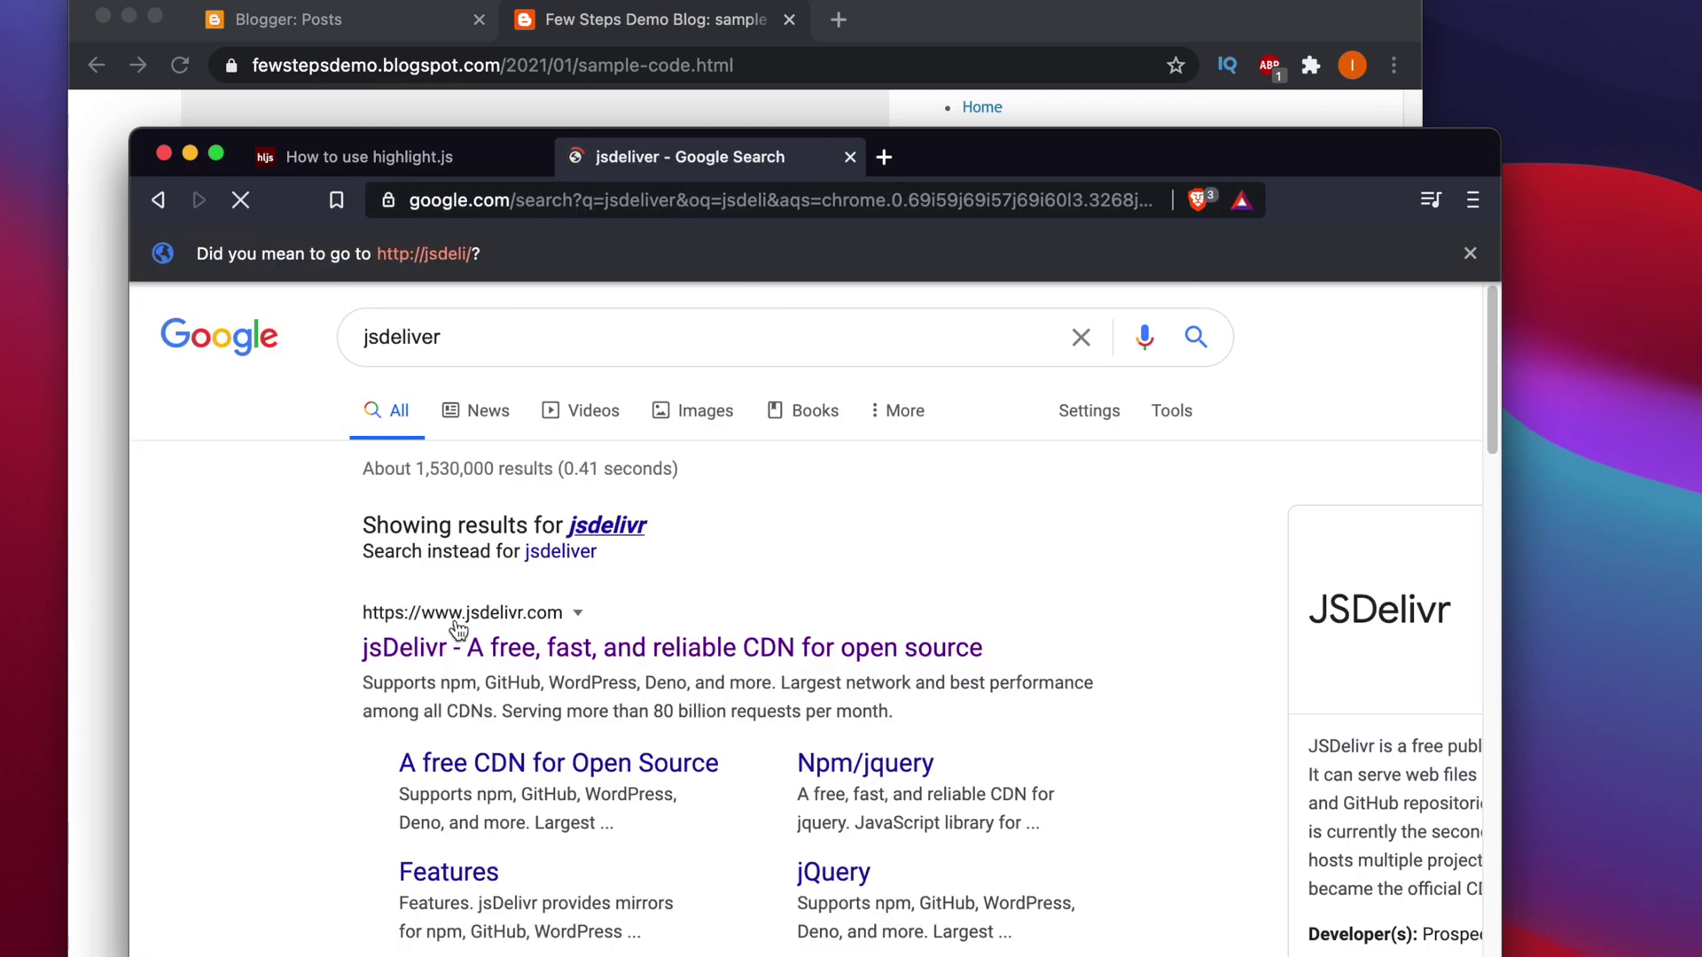
scroll(457, 630, "down", 2)
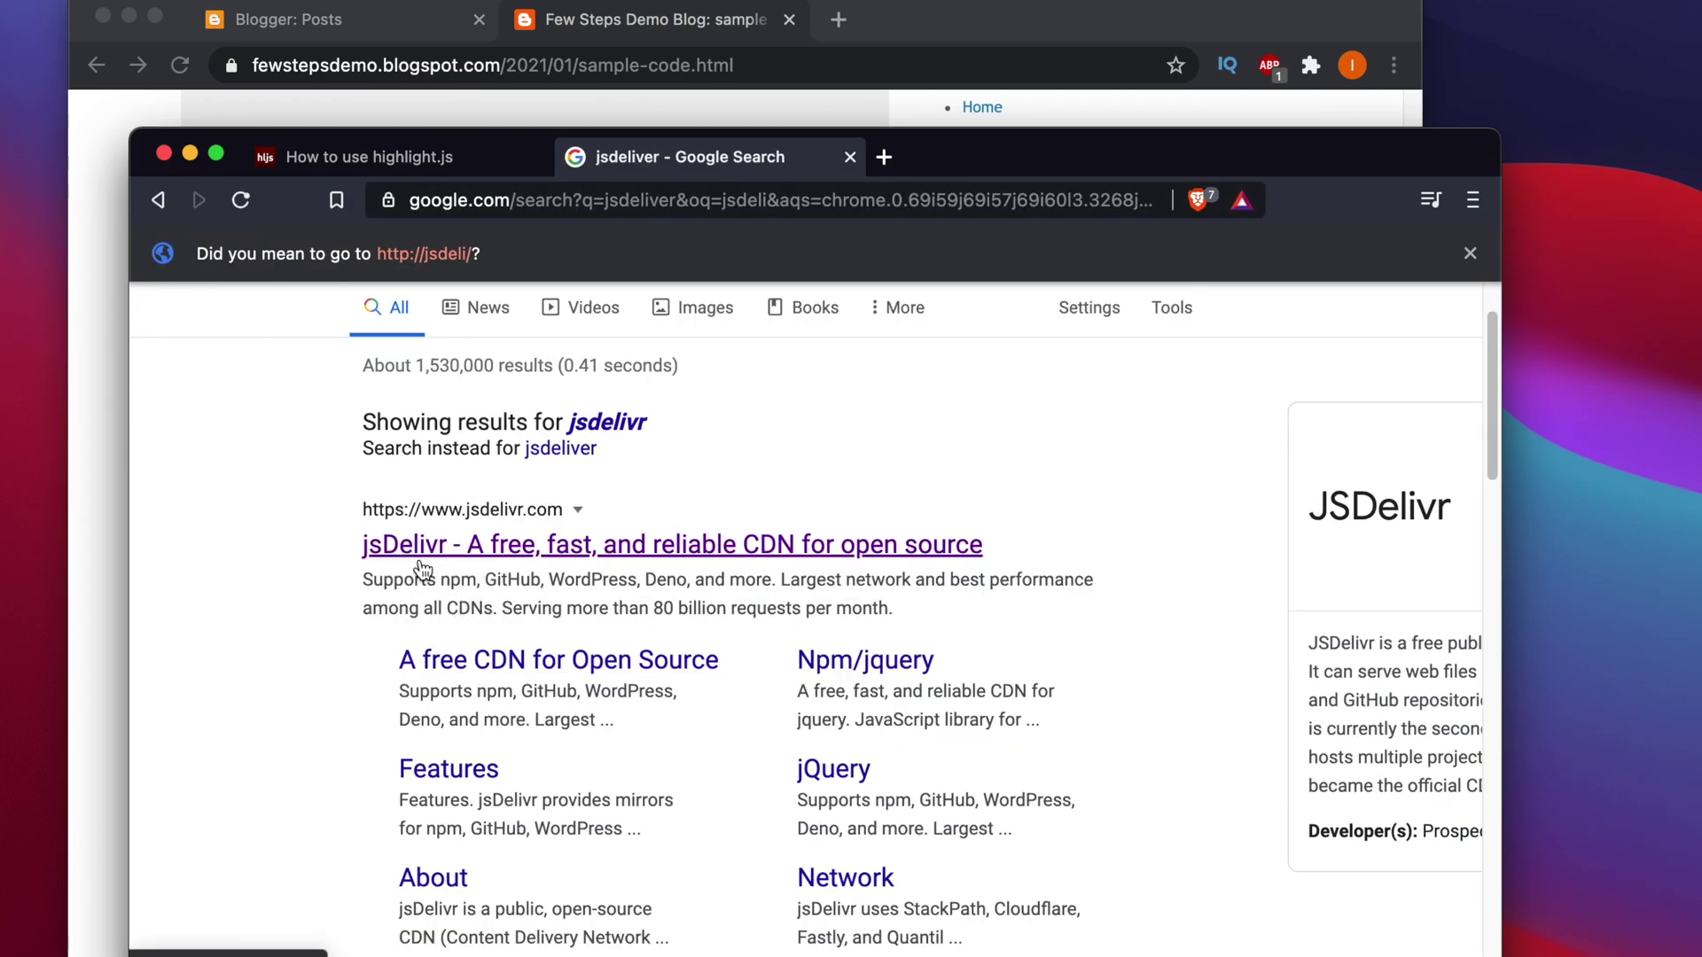
Open jsDelivr, search npm for 'highl' and open the highlight.js package page.
left_click(657, 550)
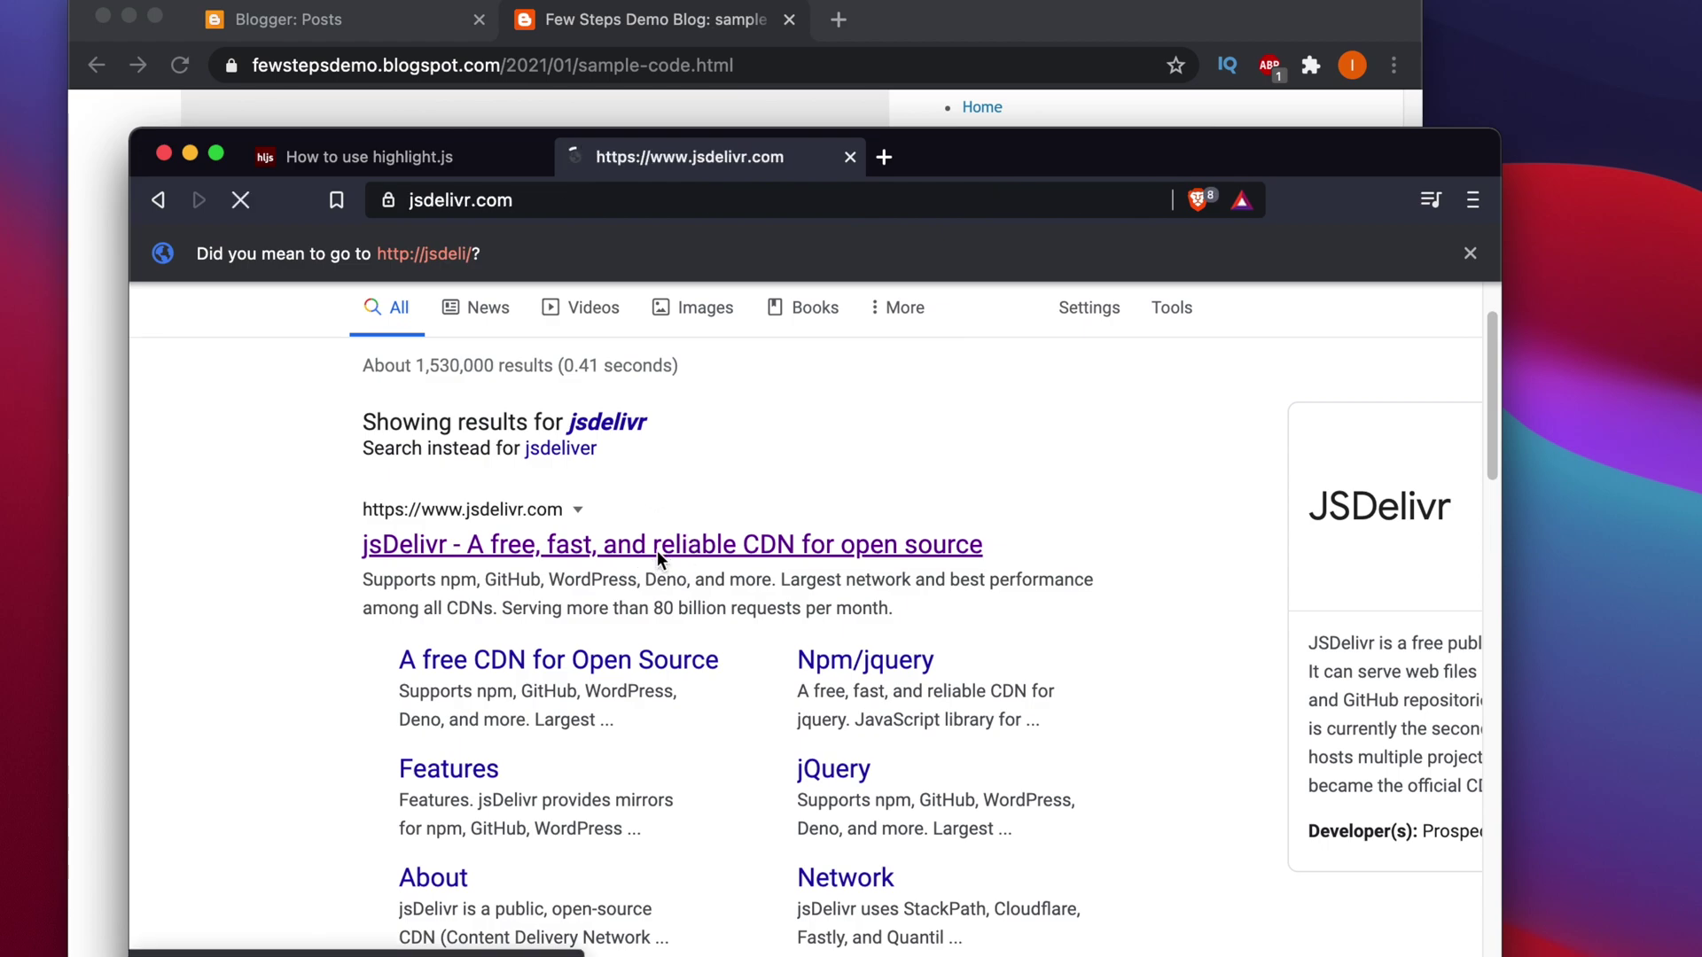
scroll(1227, 456, "down", 10)
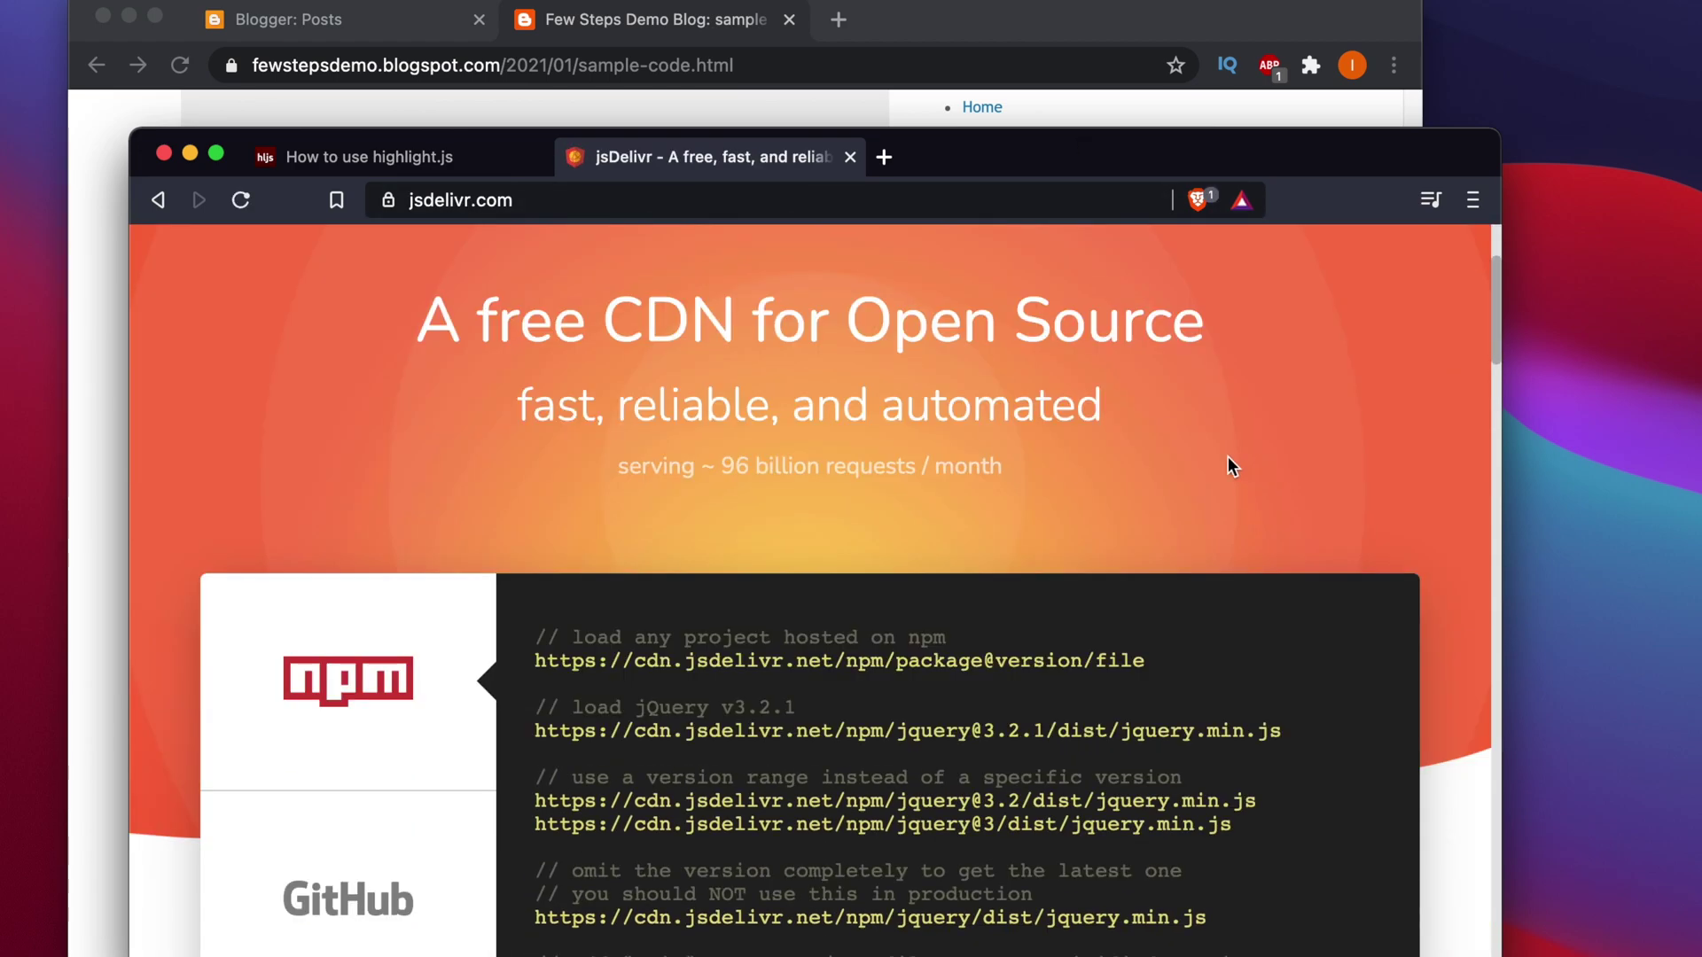
scroll(736, 669, "down", 2)
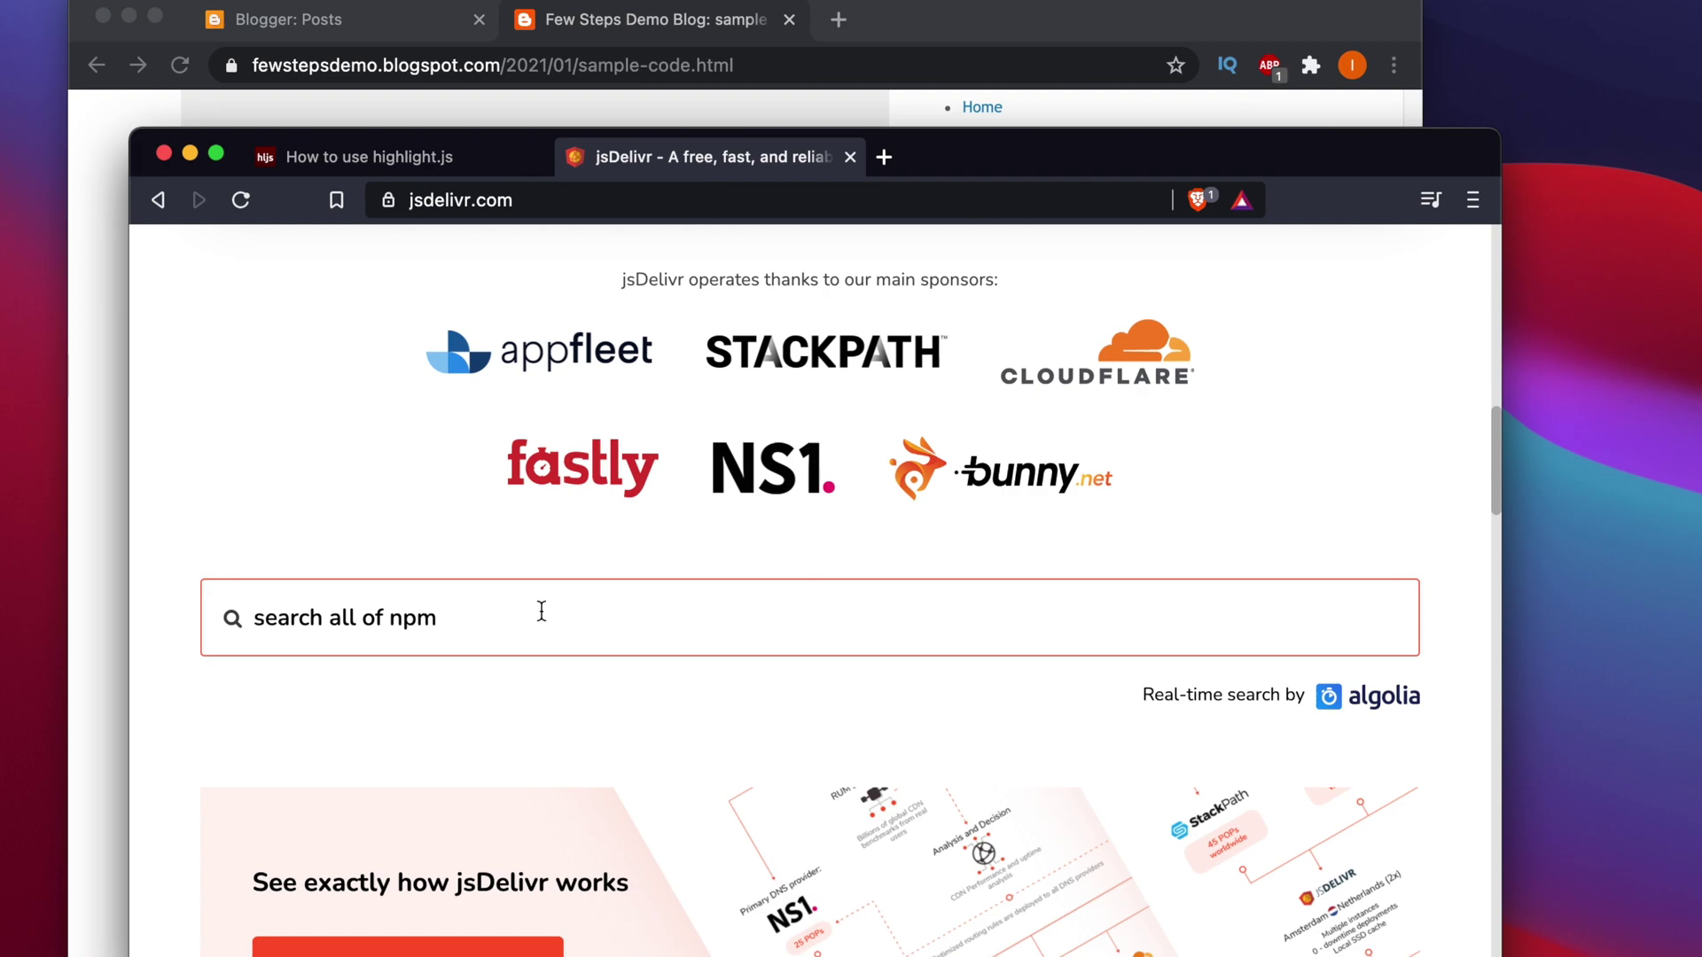
type("highl")
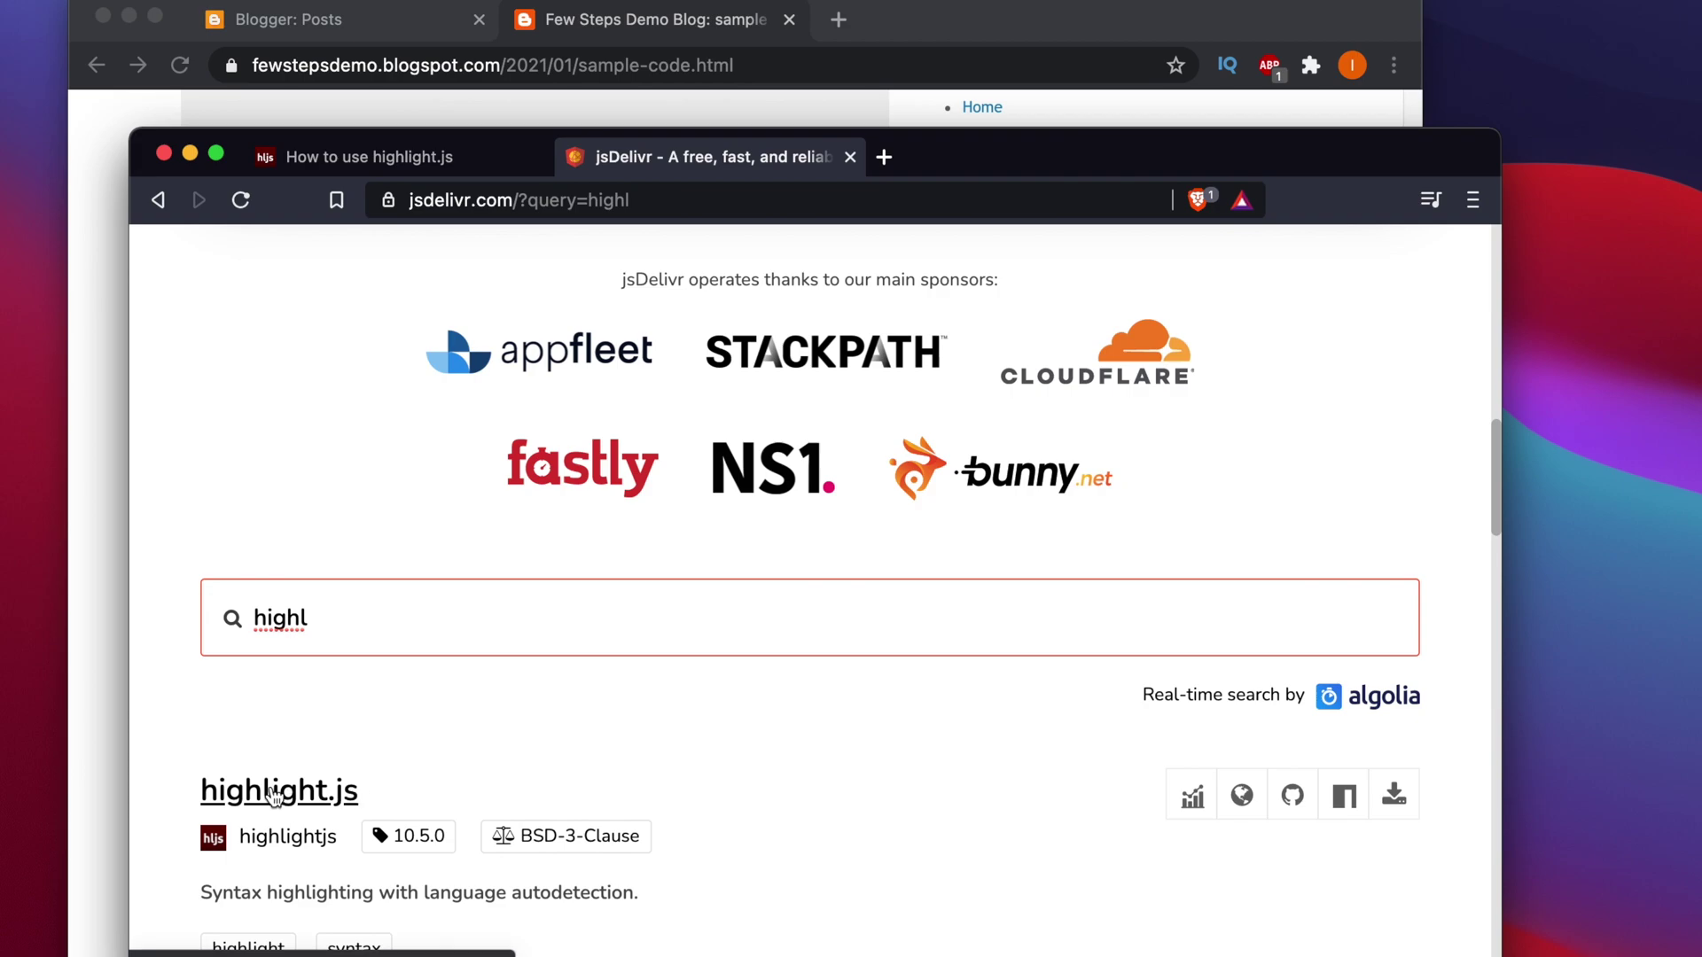
scroll(354, 797, "down", 3)
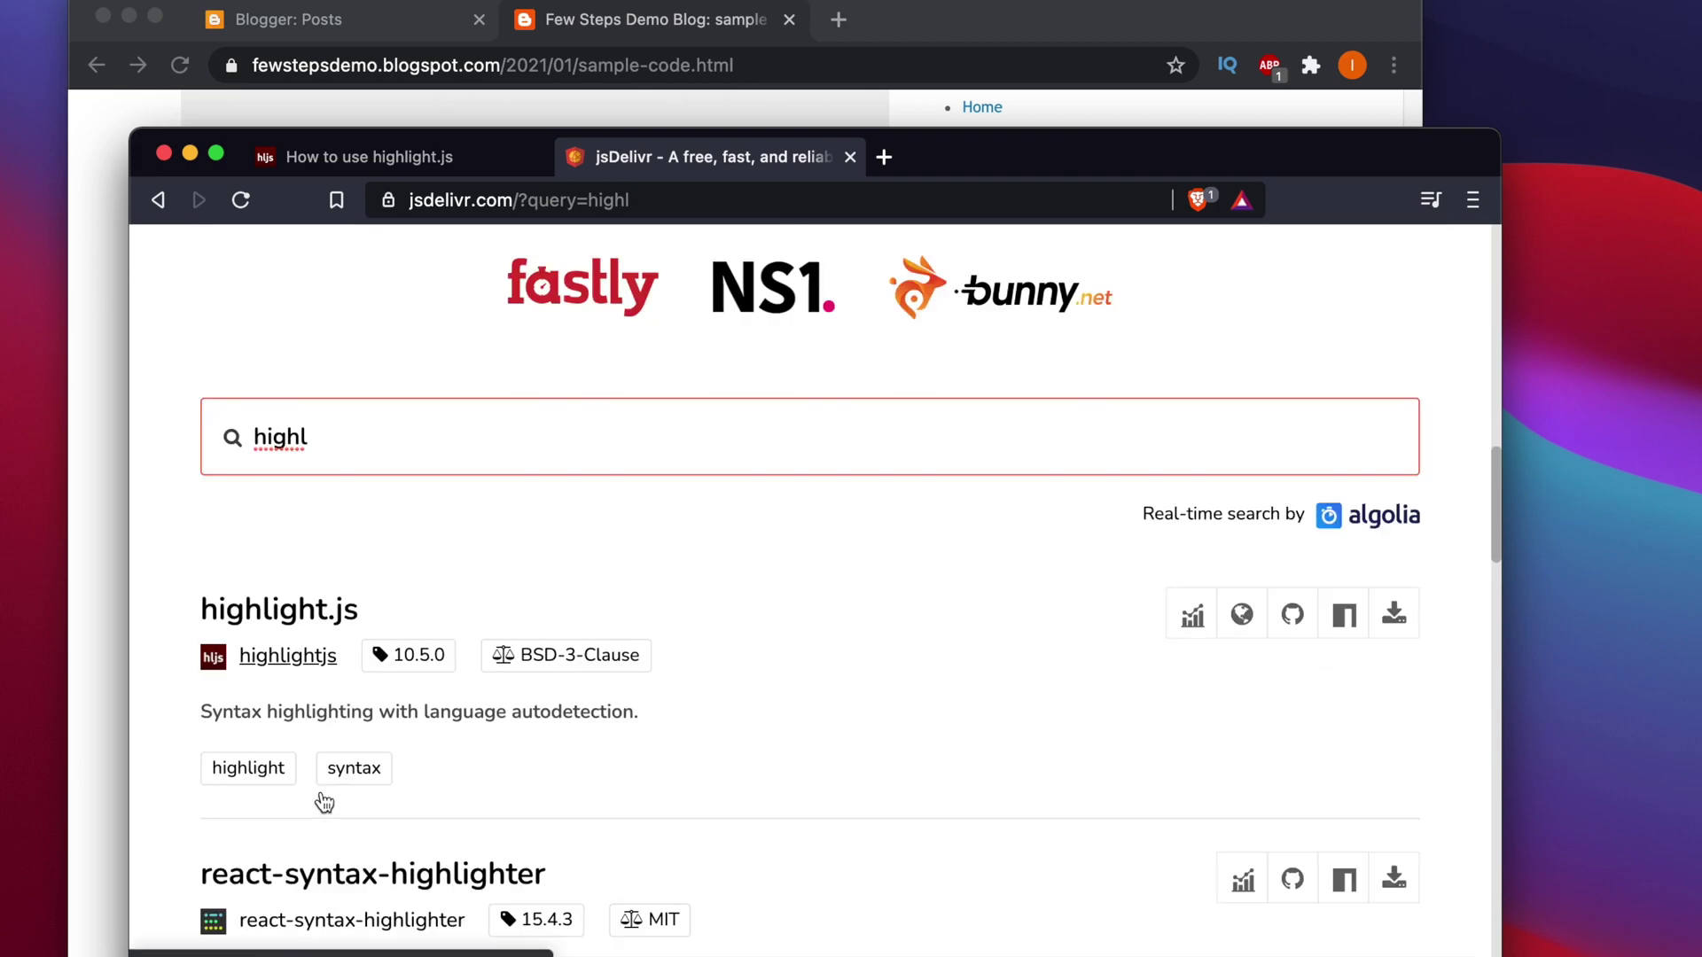
left_click(301, 611)
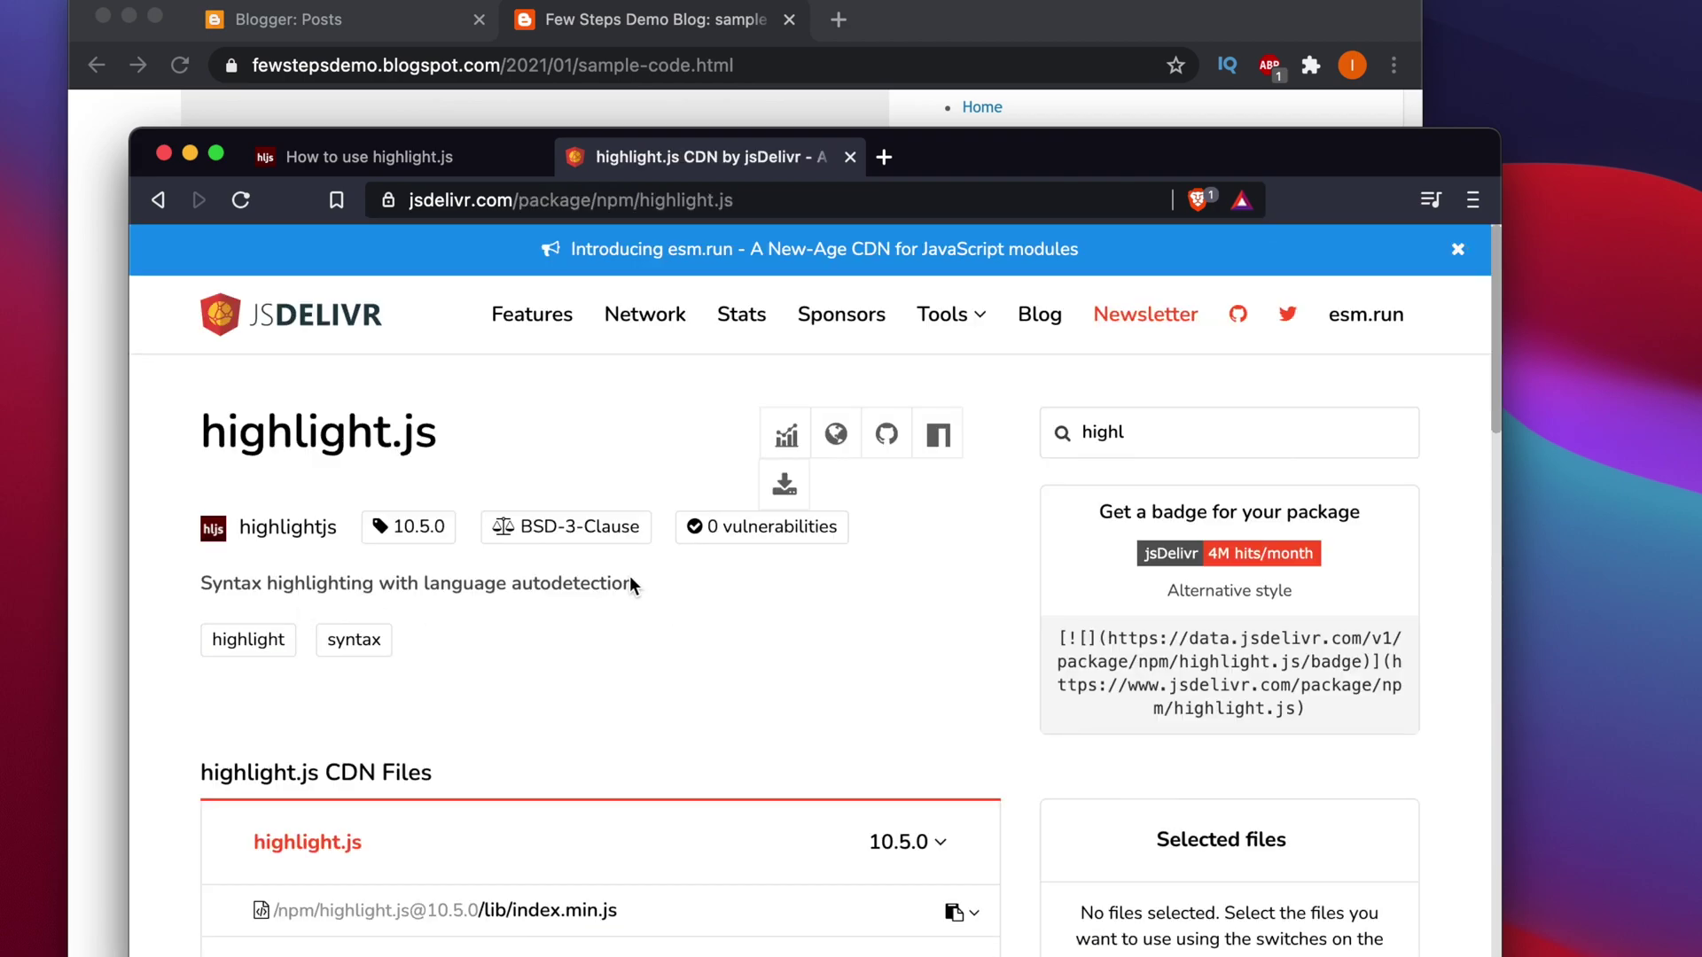
In the package's styles folder, show all files and copy the atelier-forest-dark.css URL.
scroll(604, 610, "down", 5)
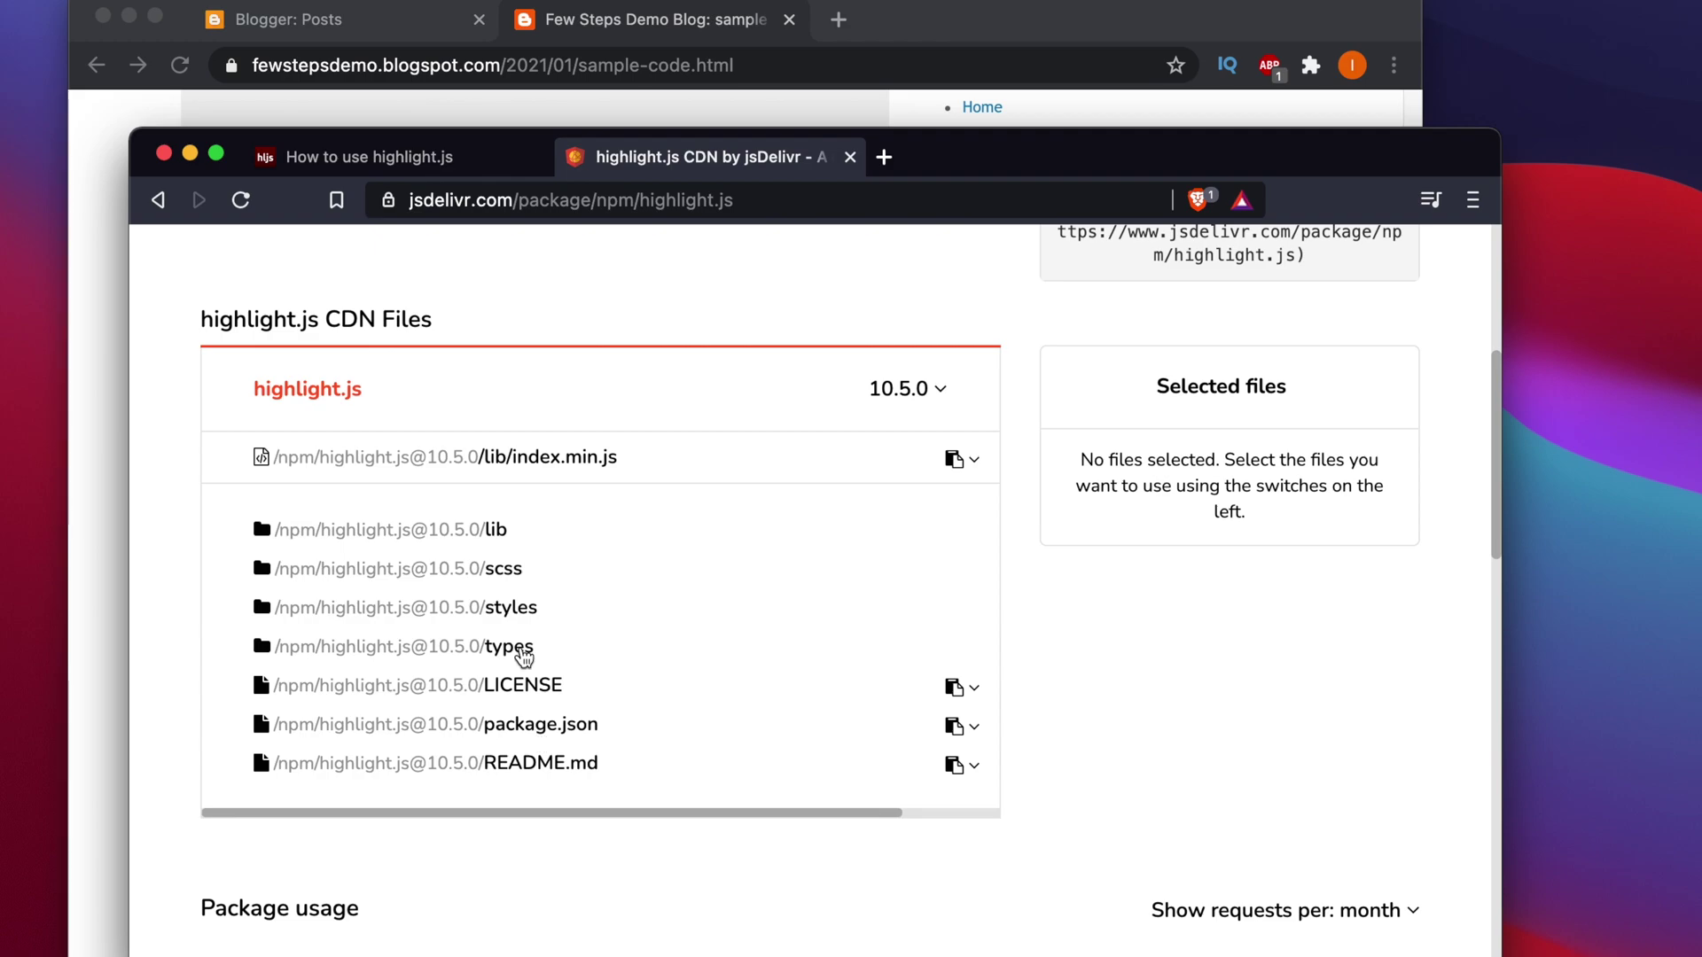
left_click(507, 611)
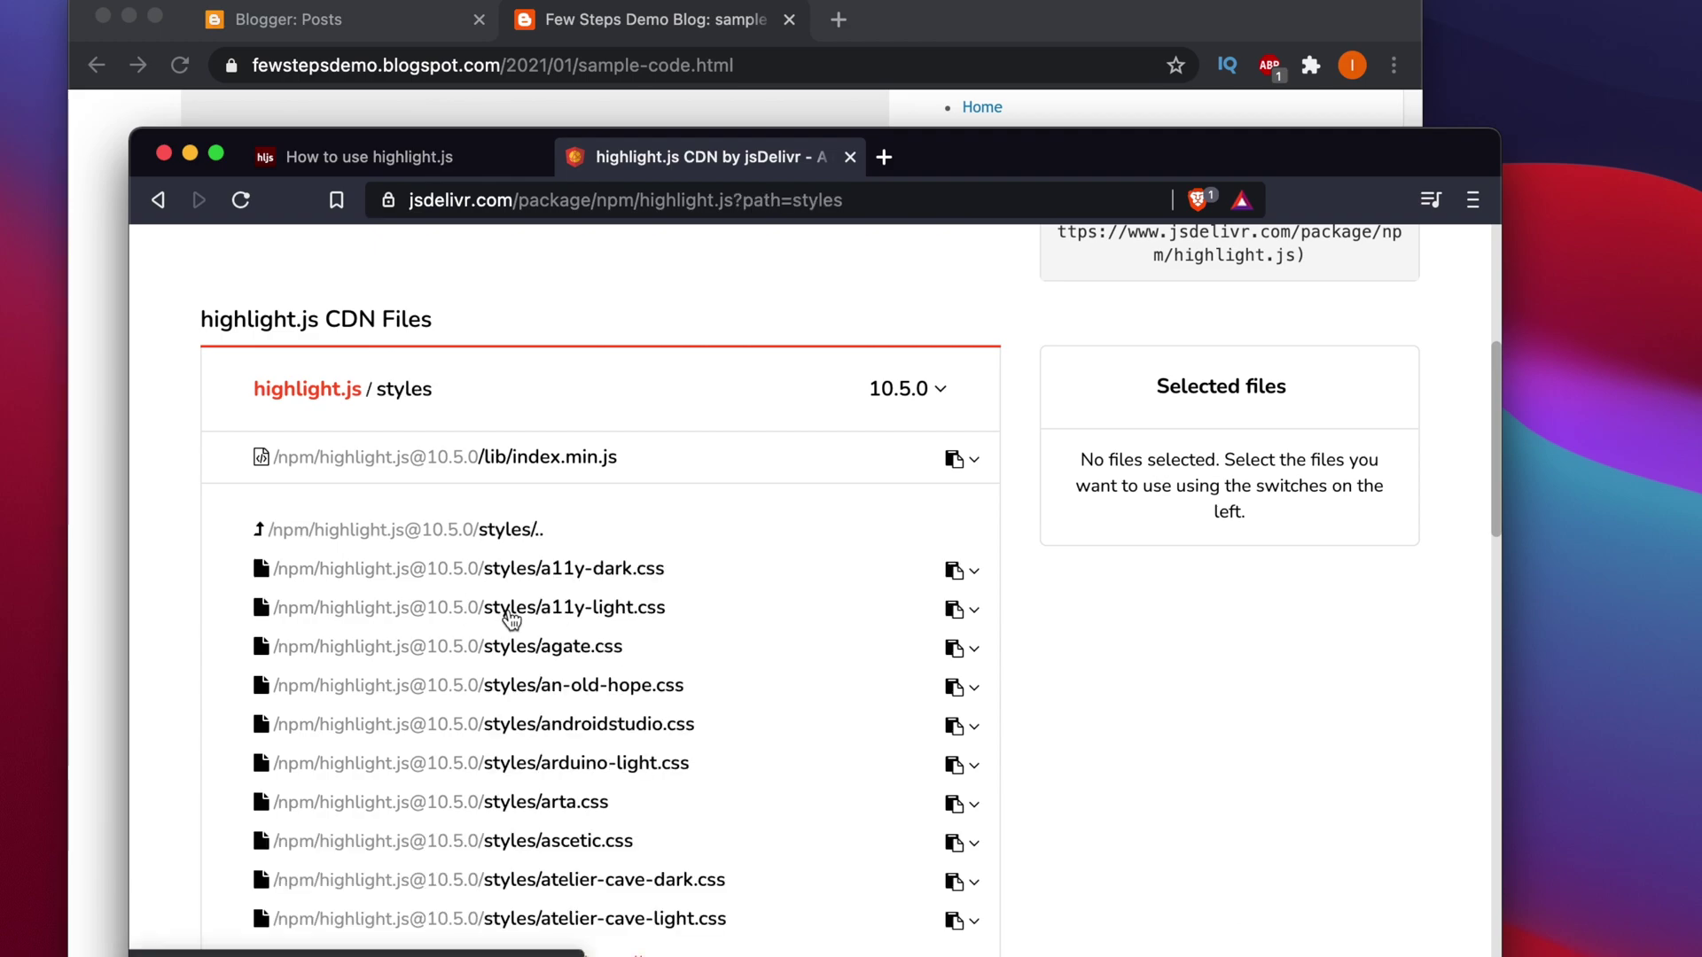
scroll(735, 636, "down", 5)
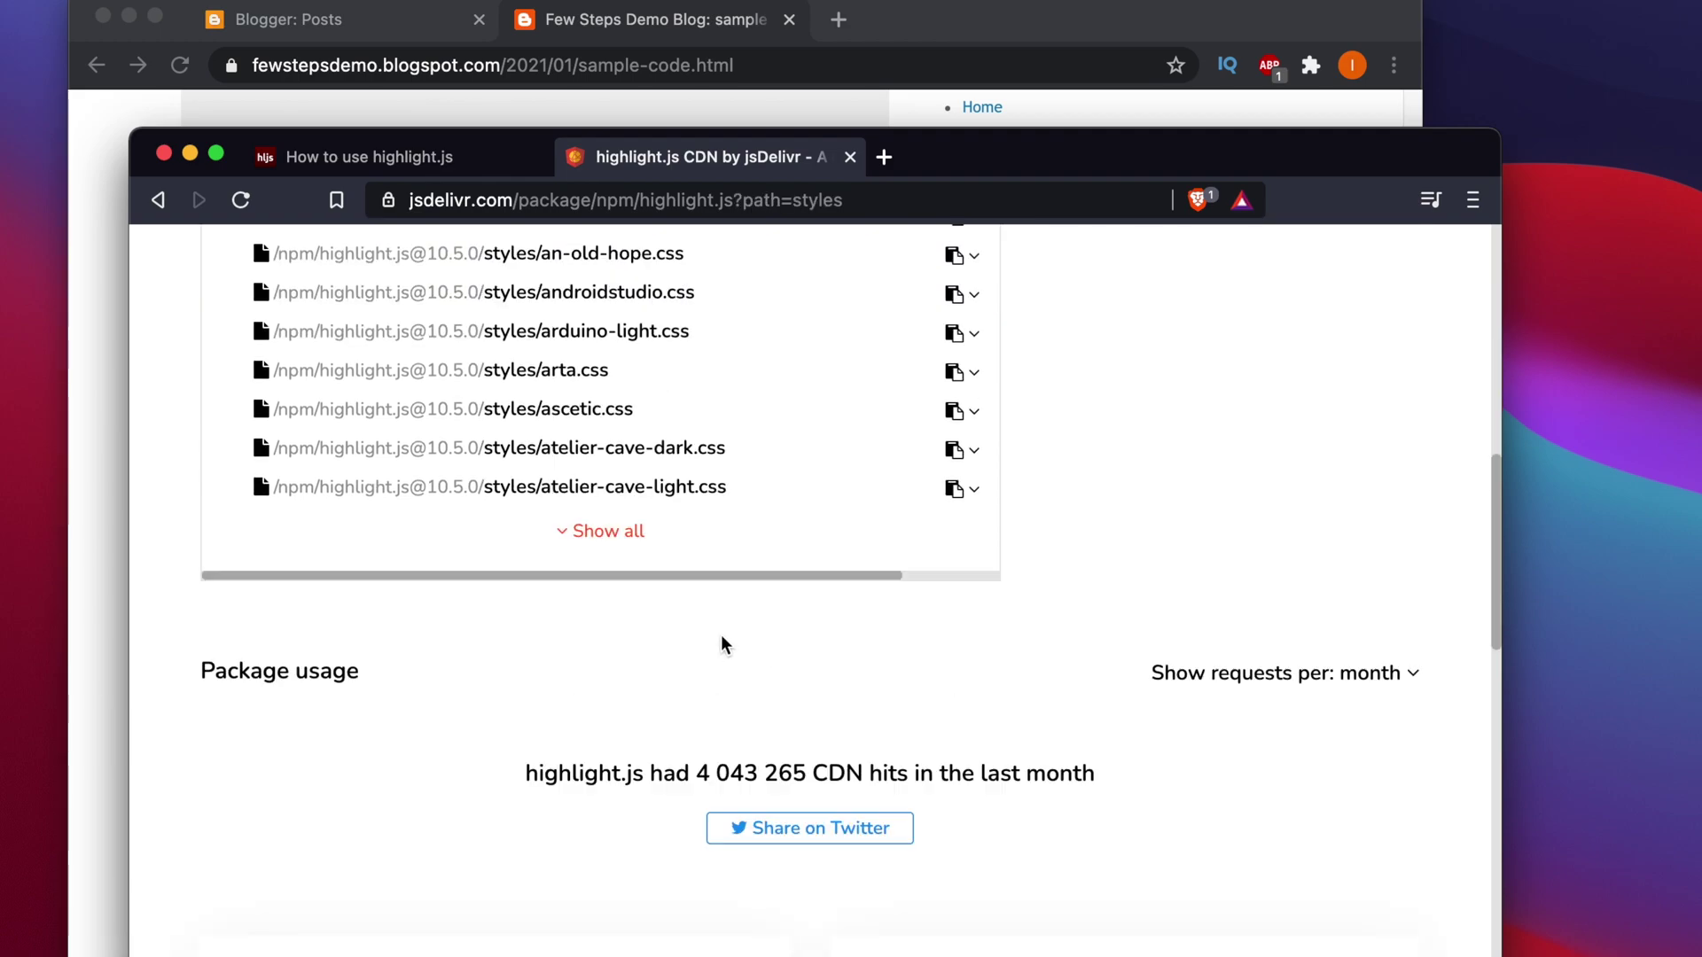
left_click(608, 536)
scroll(620, 620, "up", 2)
scroll(648, 656, "down", 5)
scroll(648, 655, "down", 1)
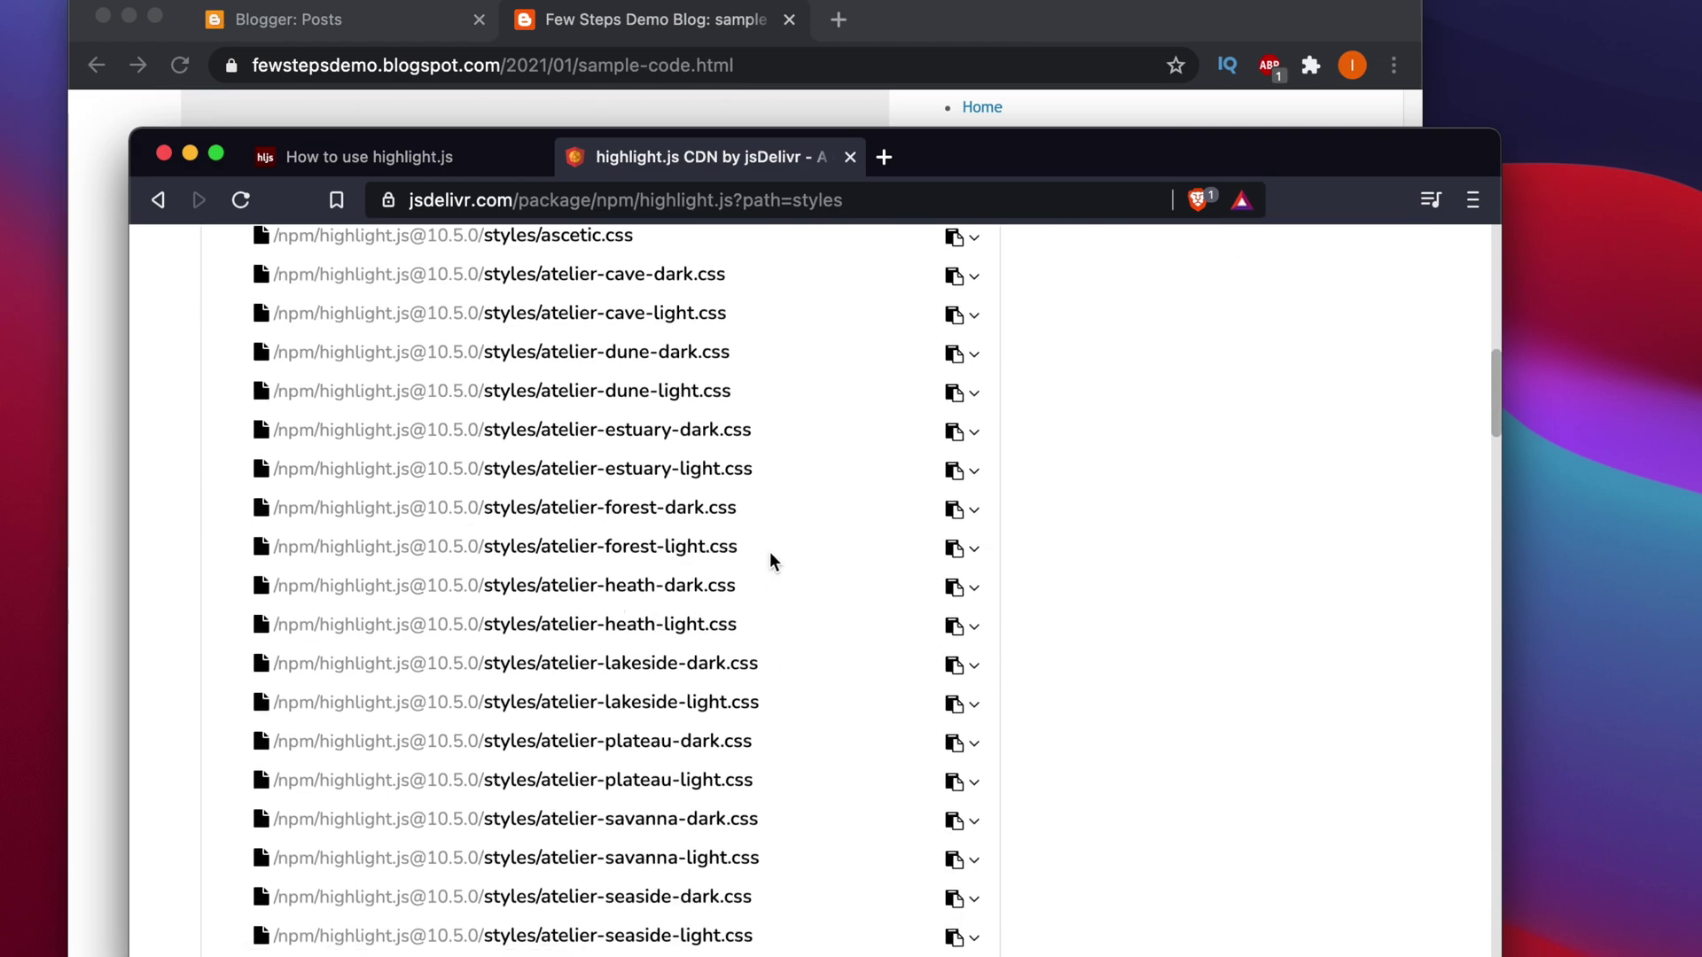
left_click_drag(780, 550, 272, 545)
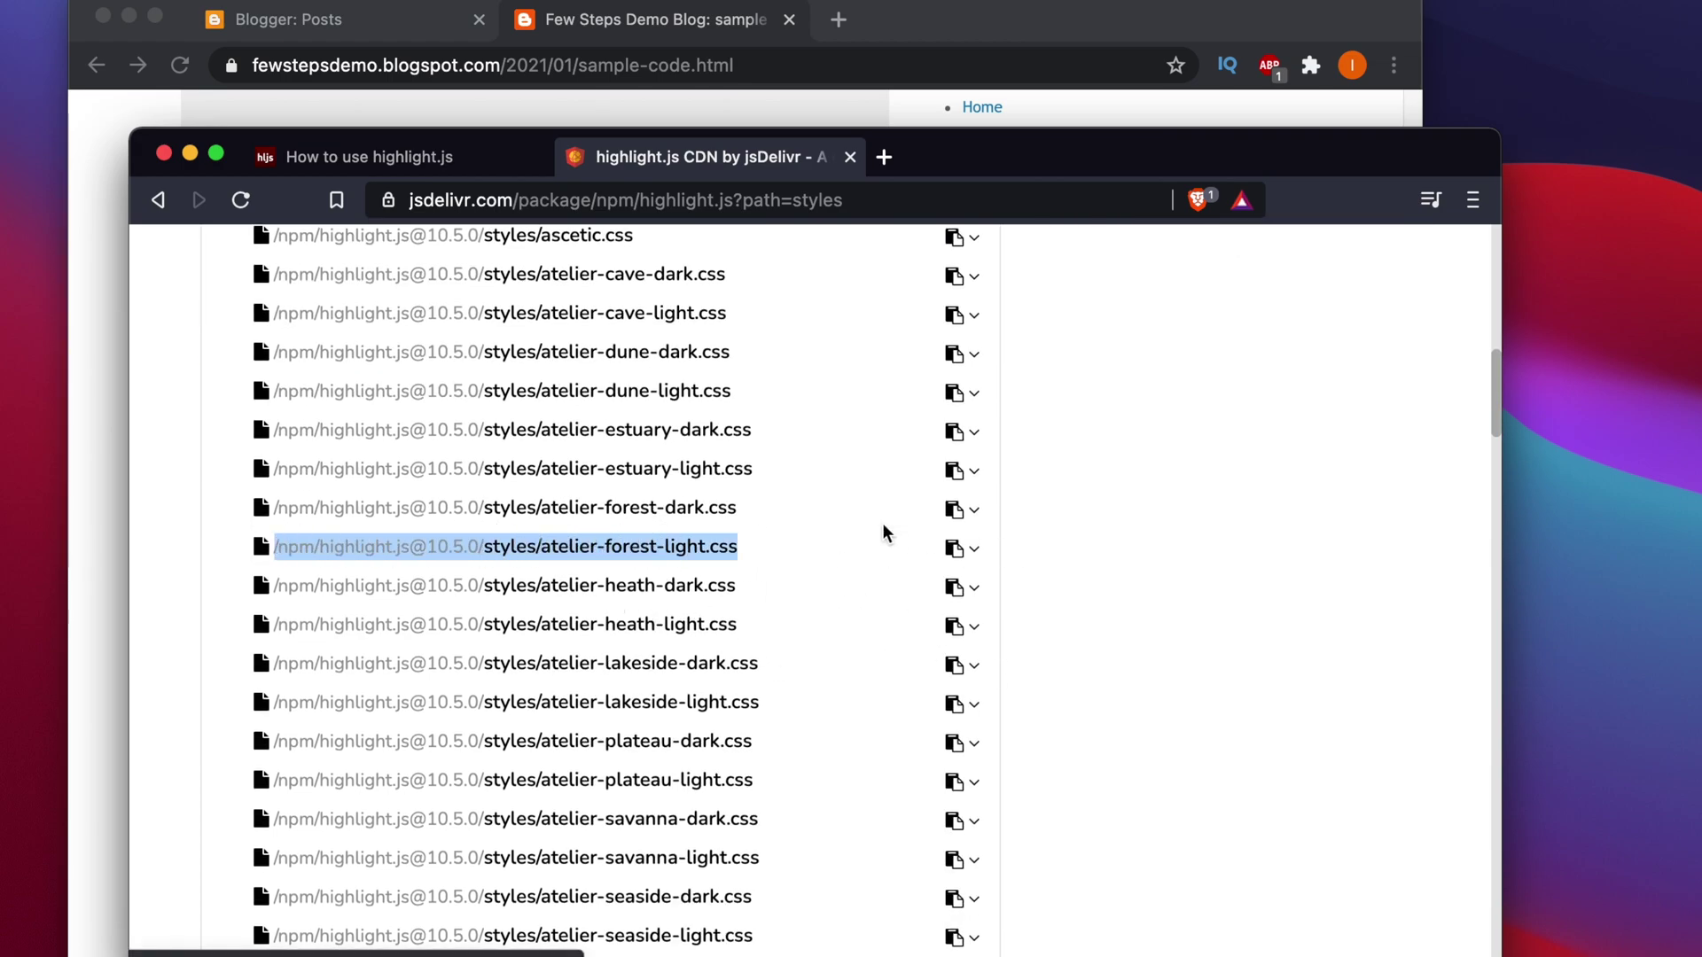
left_click_drag(775, 507, 271, 508)
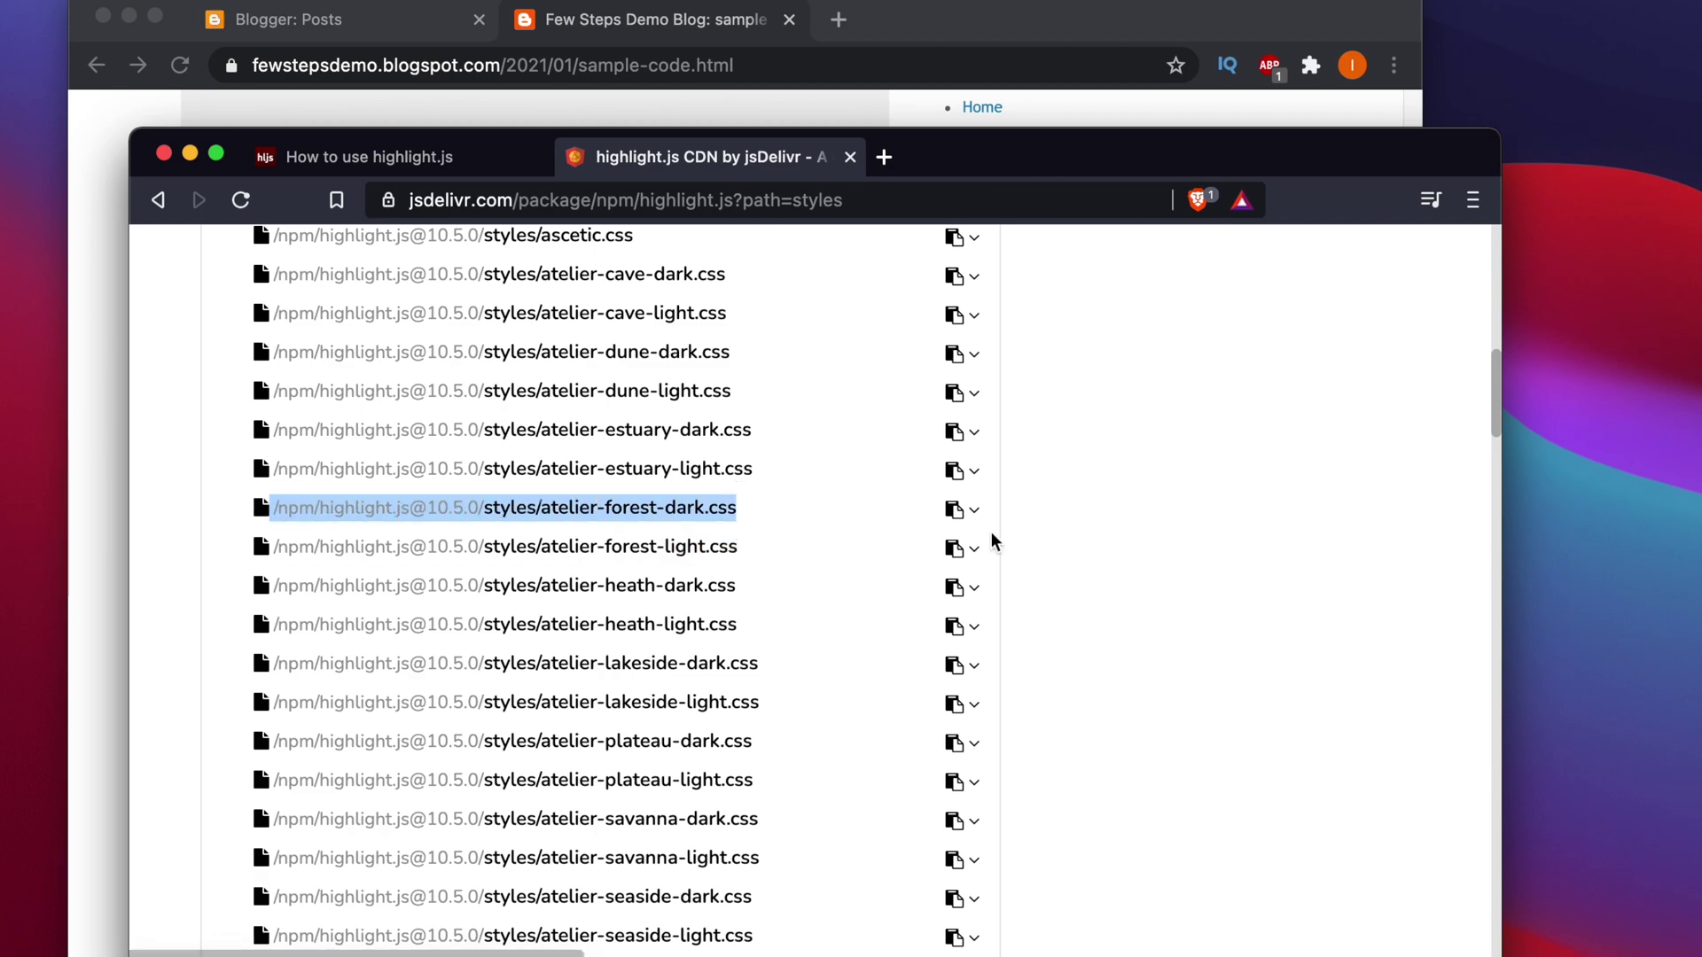
left_click(956, 521)
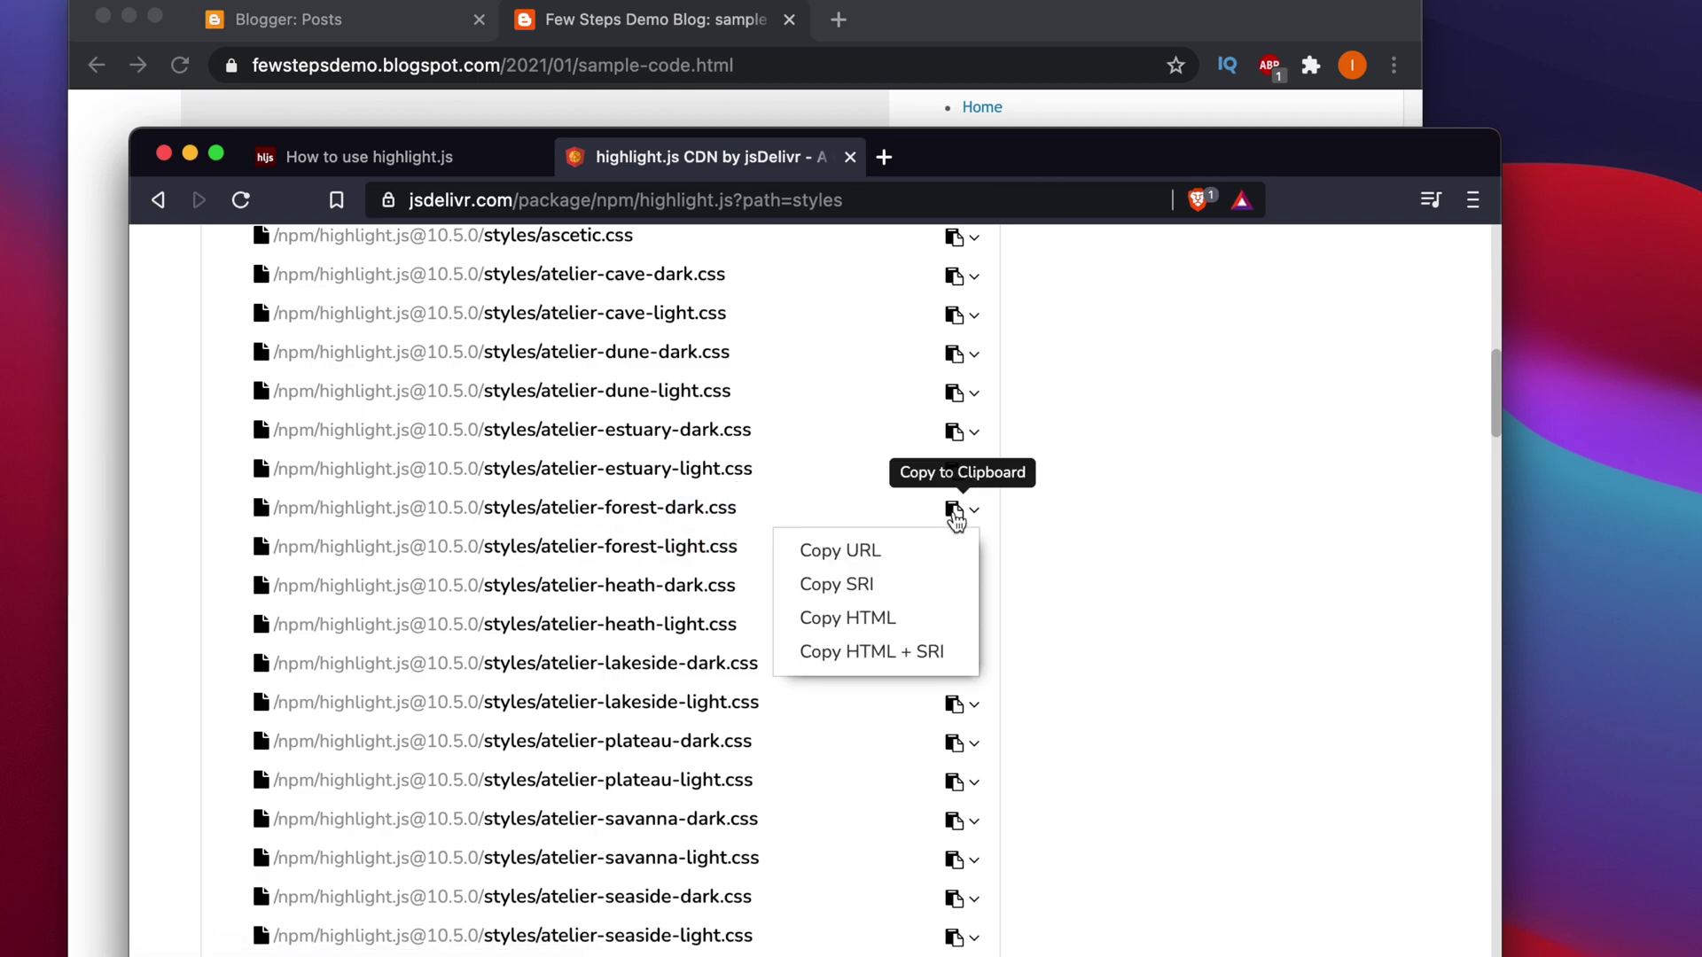
left_click(858, 551)
From the Blogger Posts dashboard, go to Theme and choose Edit HTML under Customize.
left_click(104, 220)
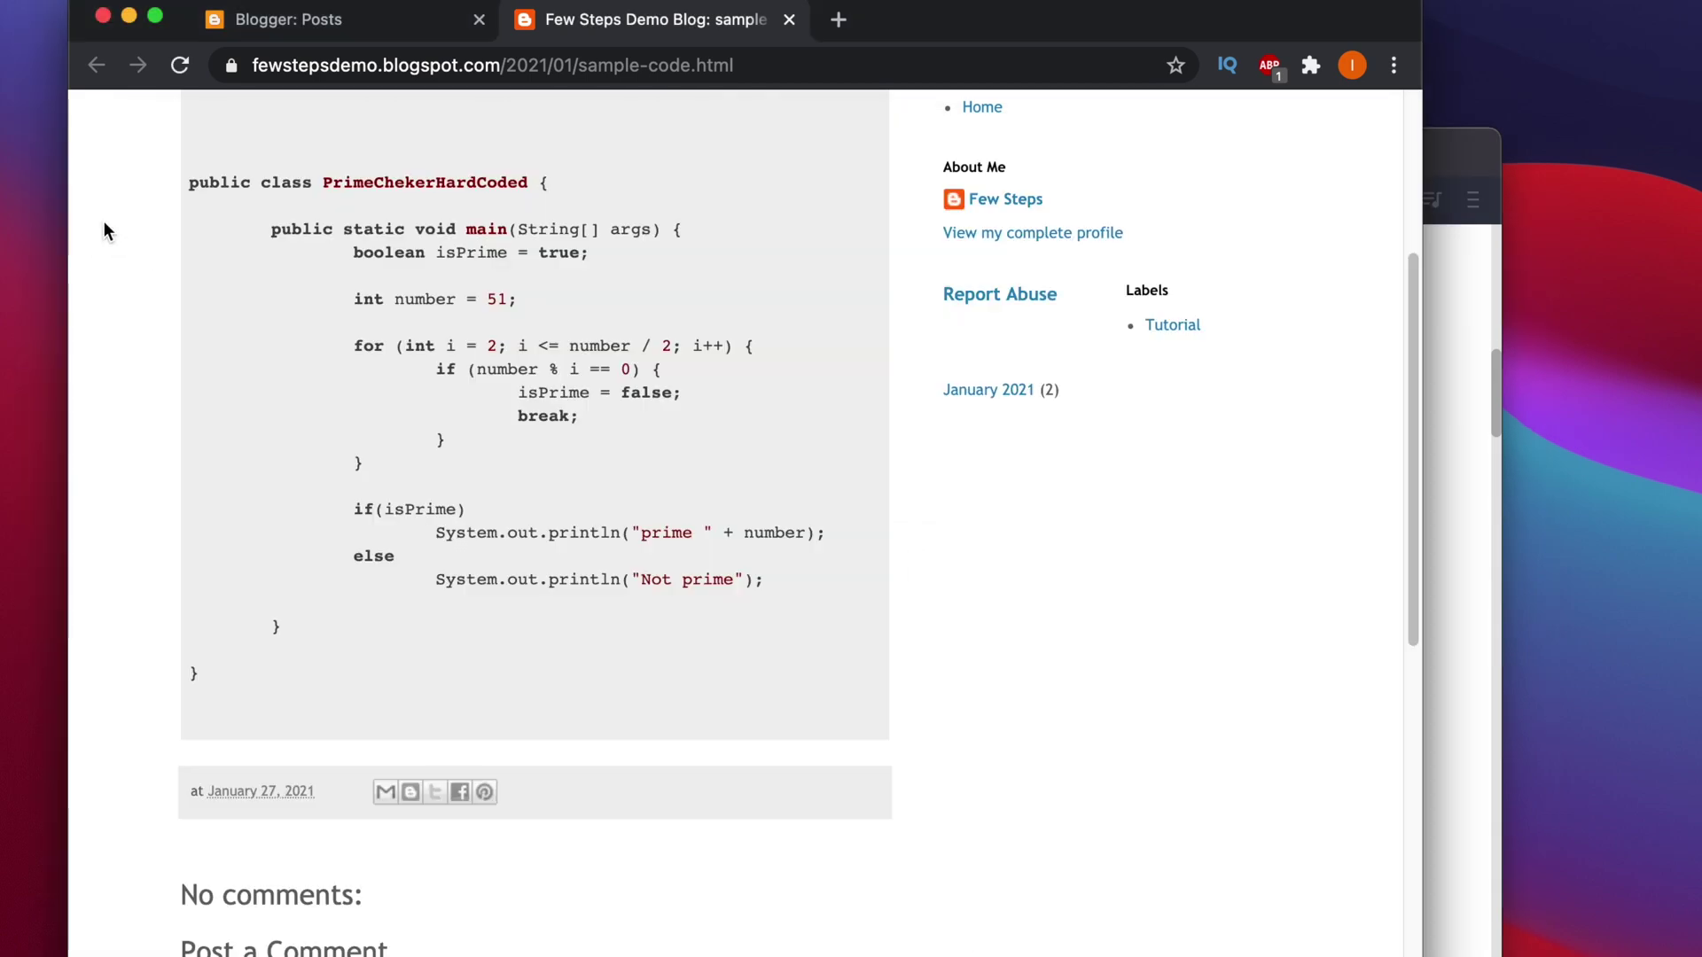
left_click(390, 19)
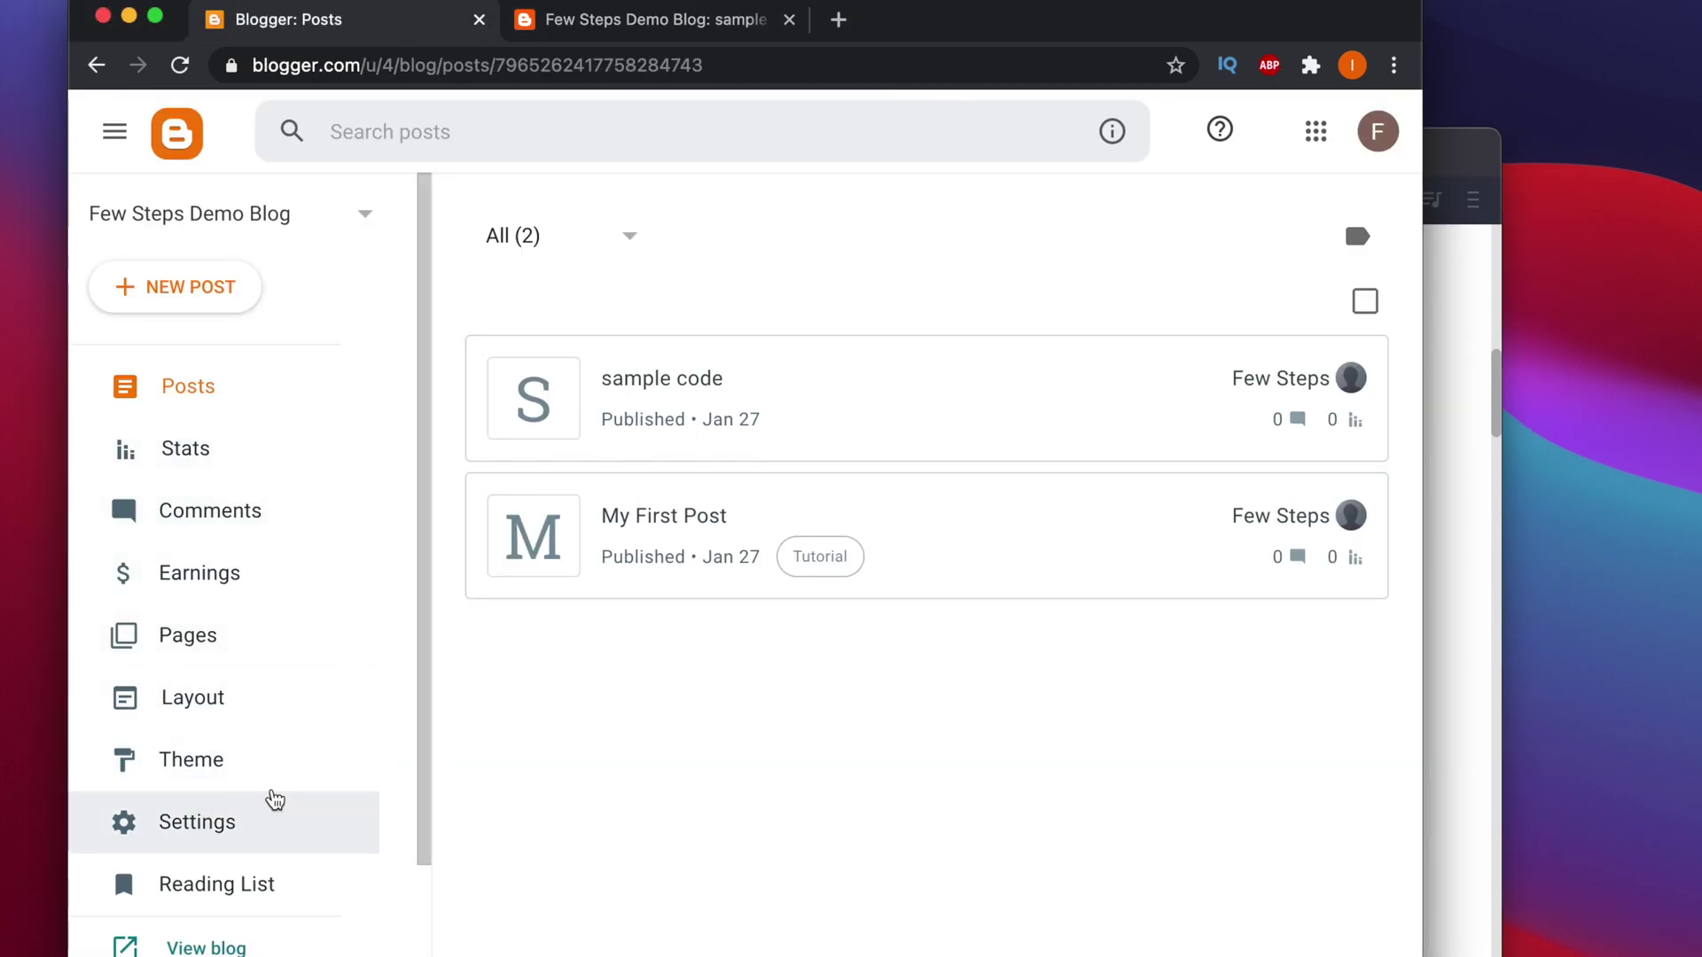
left_click(175, 760)
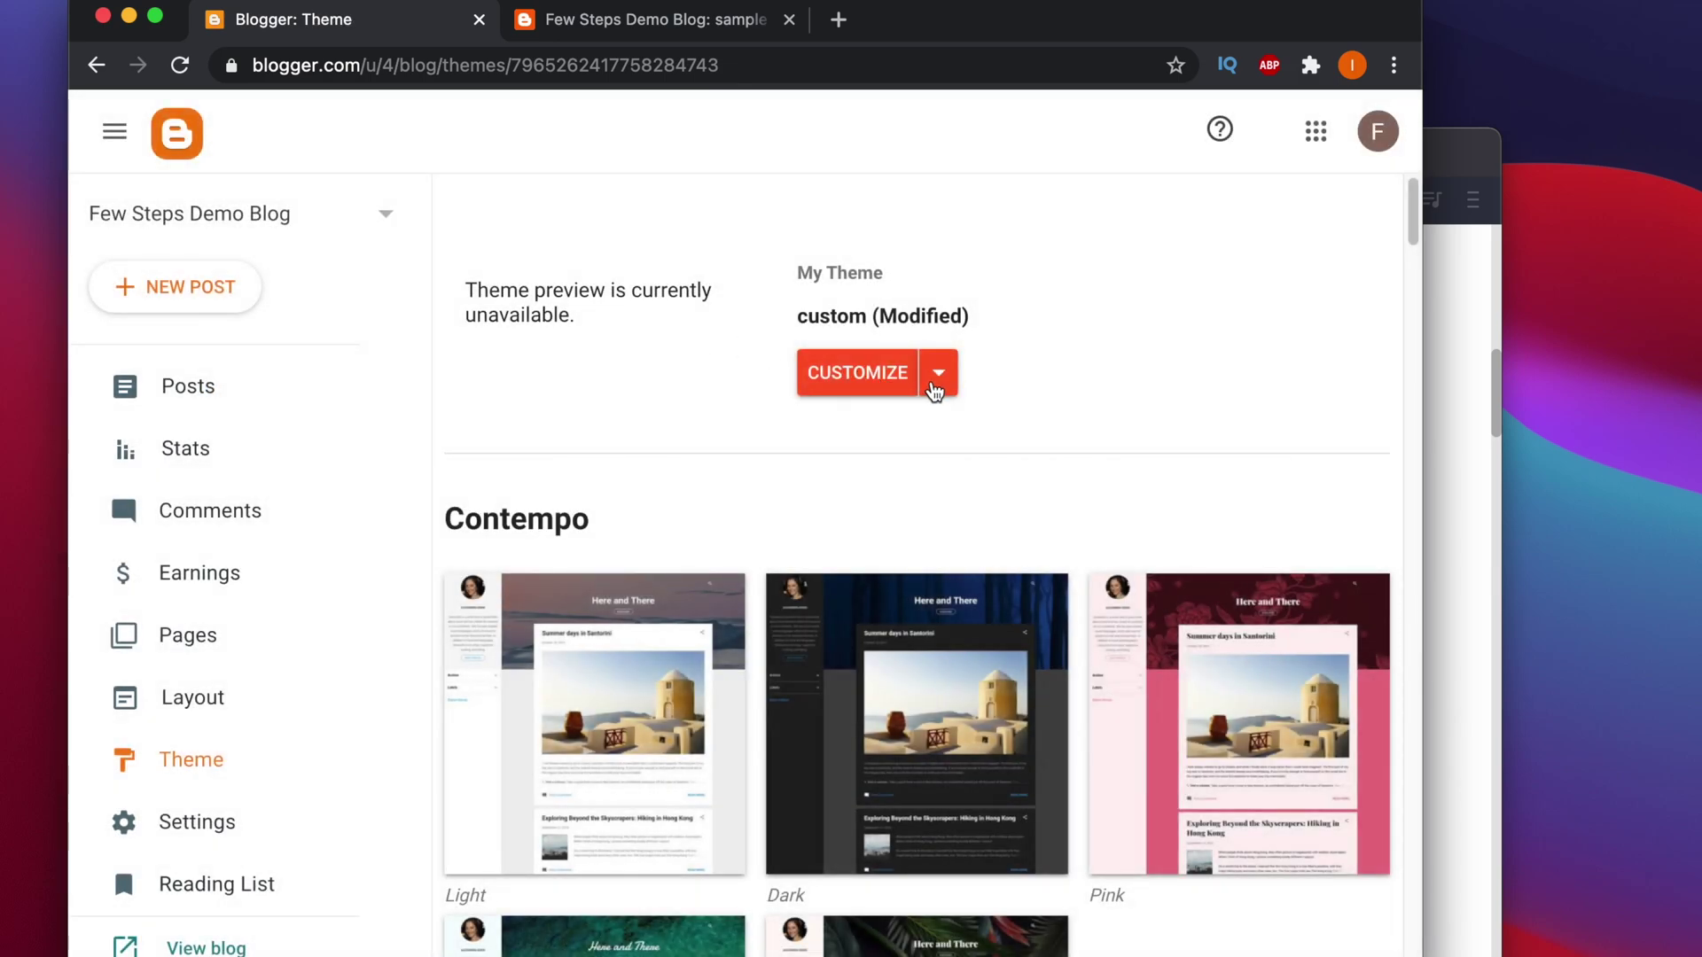
left_click(937, 386)
left_click(660, 581)
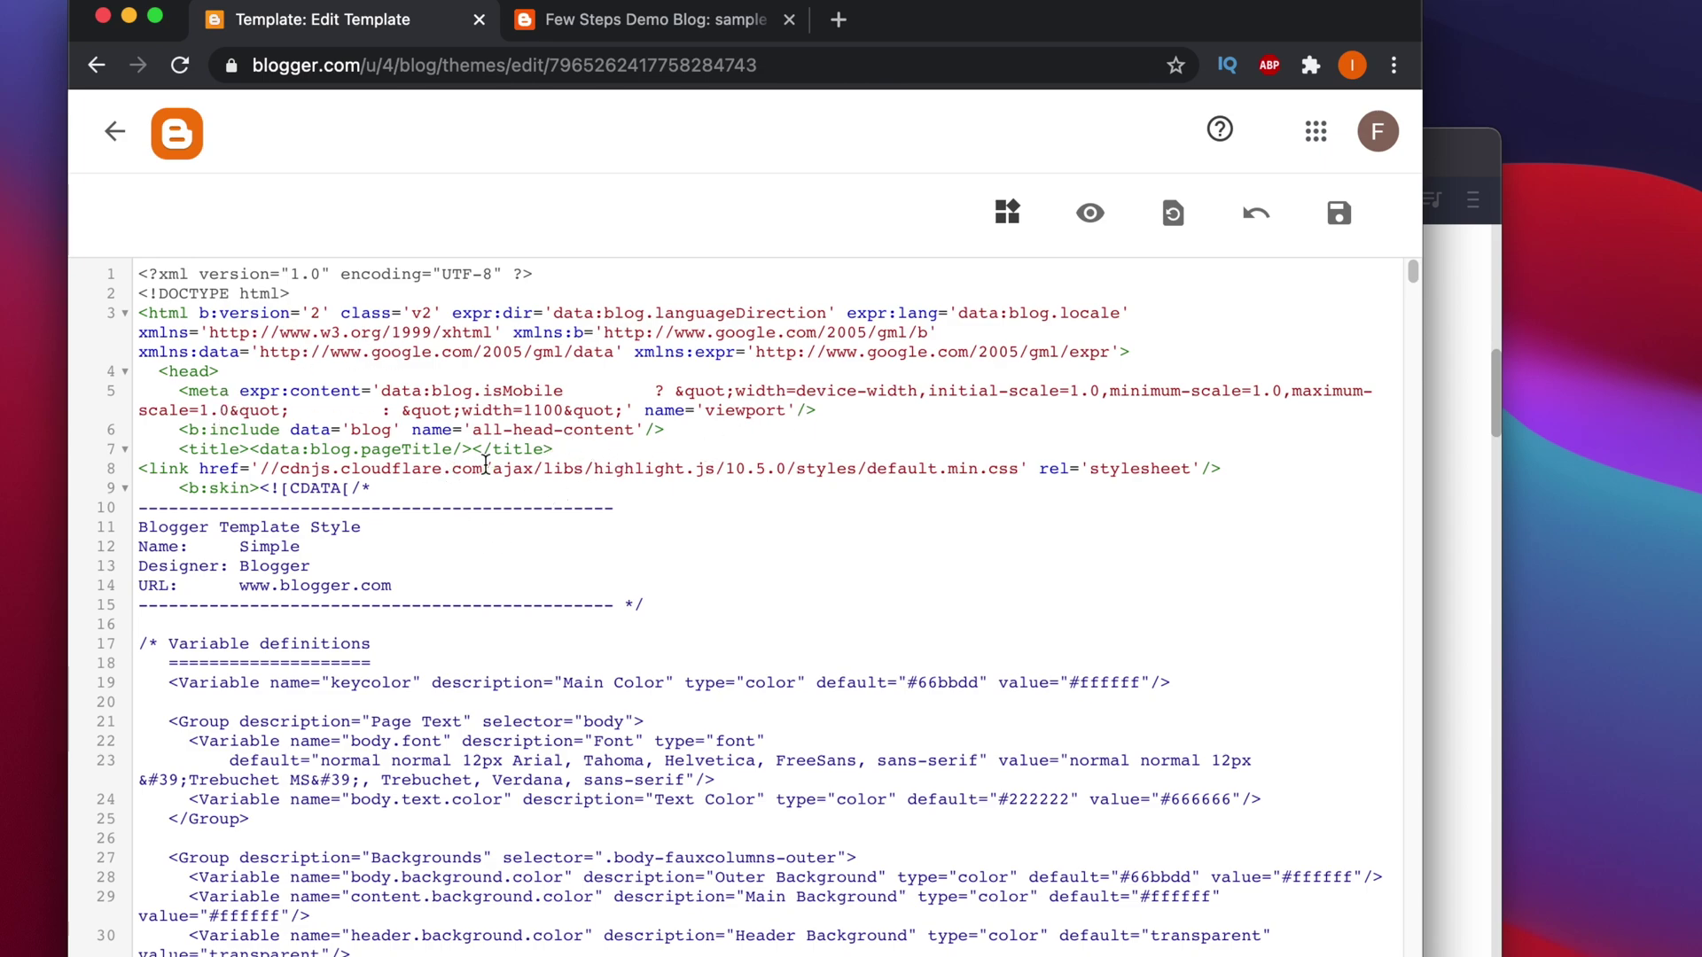
Paste the copied atelier-forest-dark.css URL on a new line after line 8.
left_click_drag(1247, 471, 138, 470)
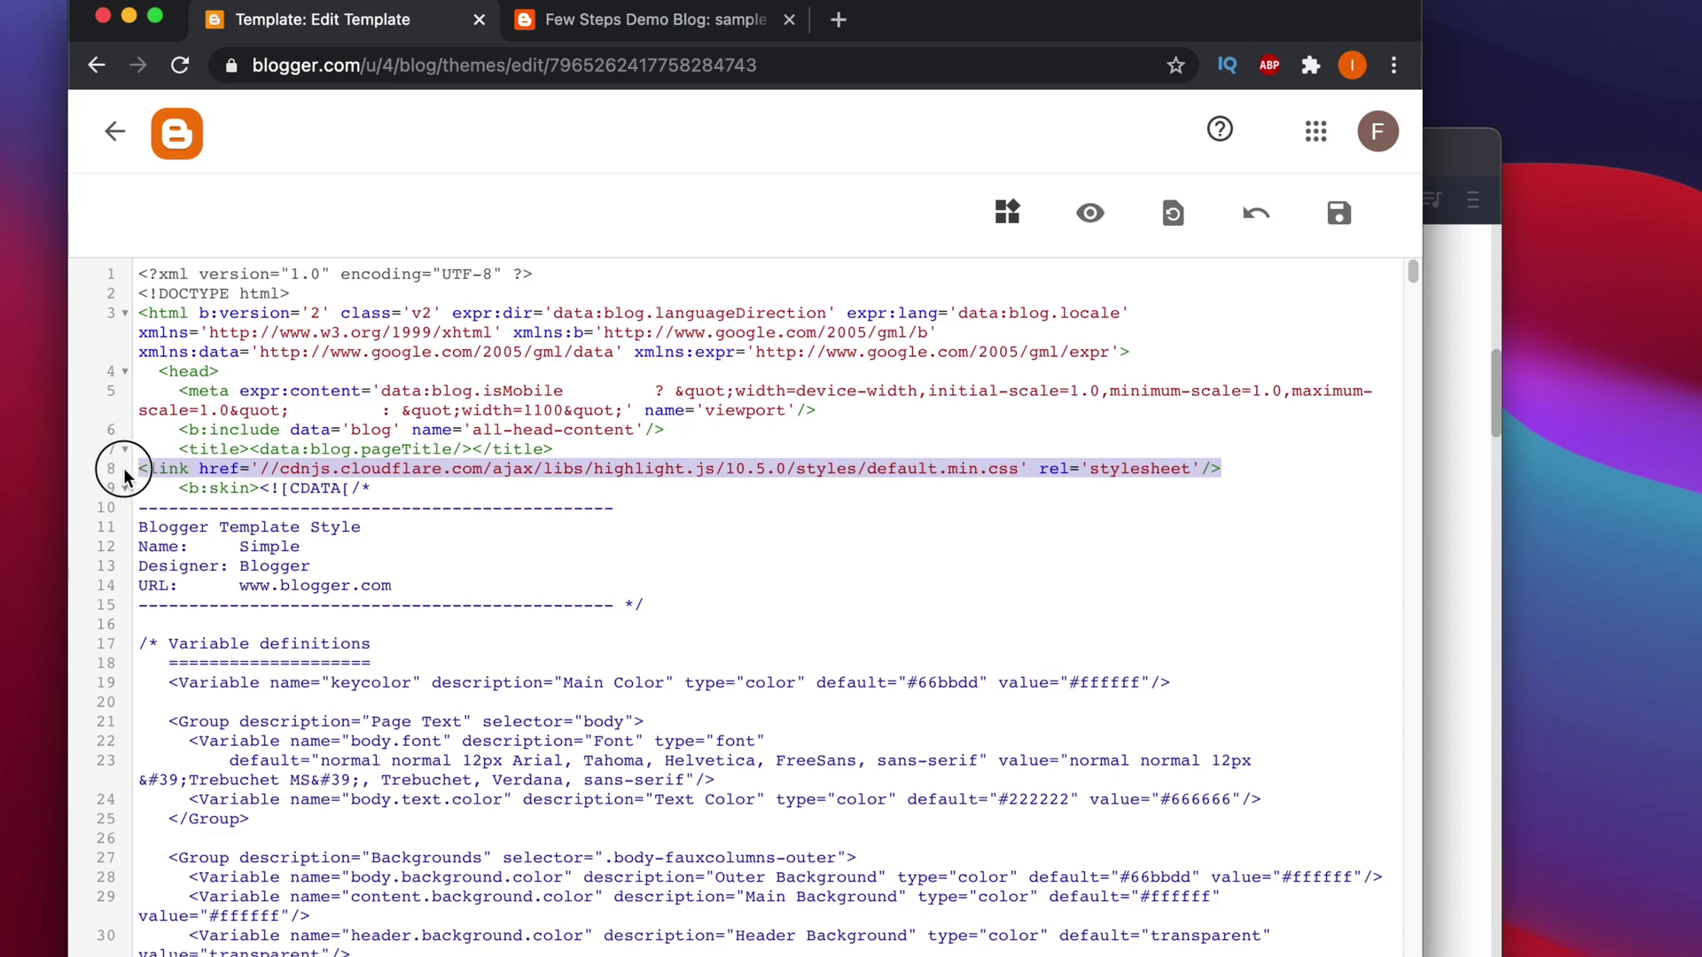
left_click(1244, 471)
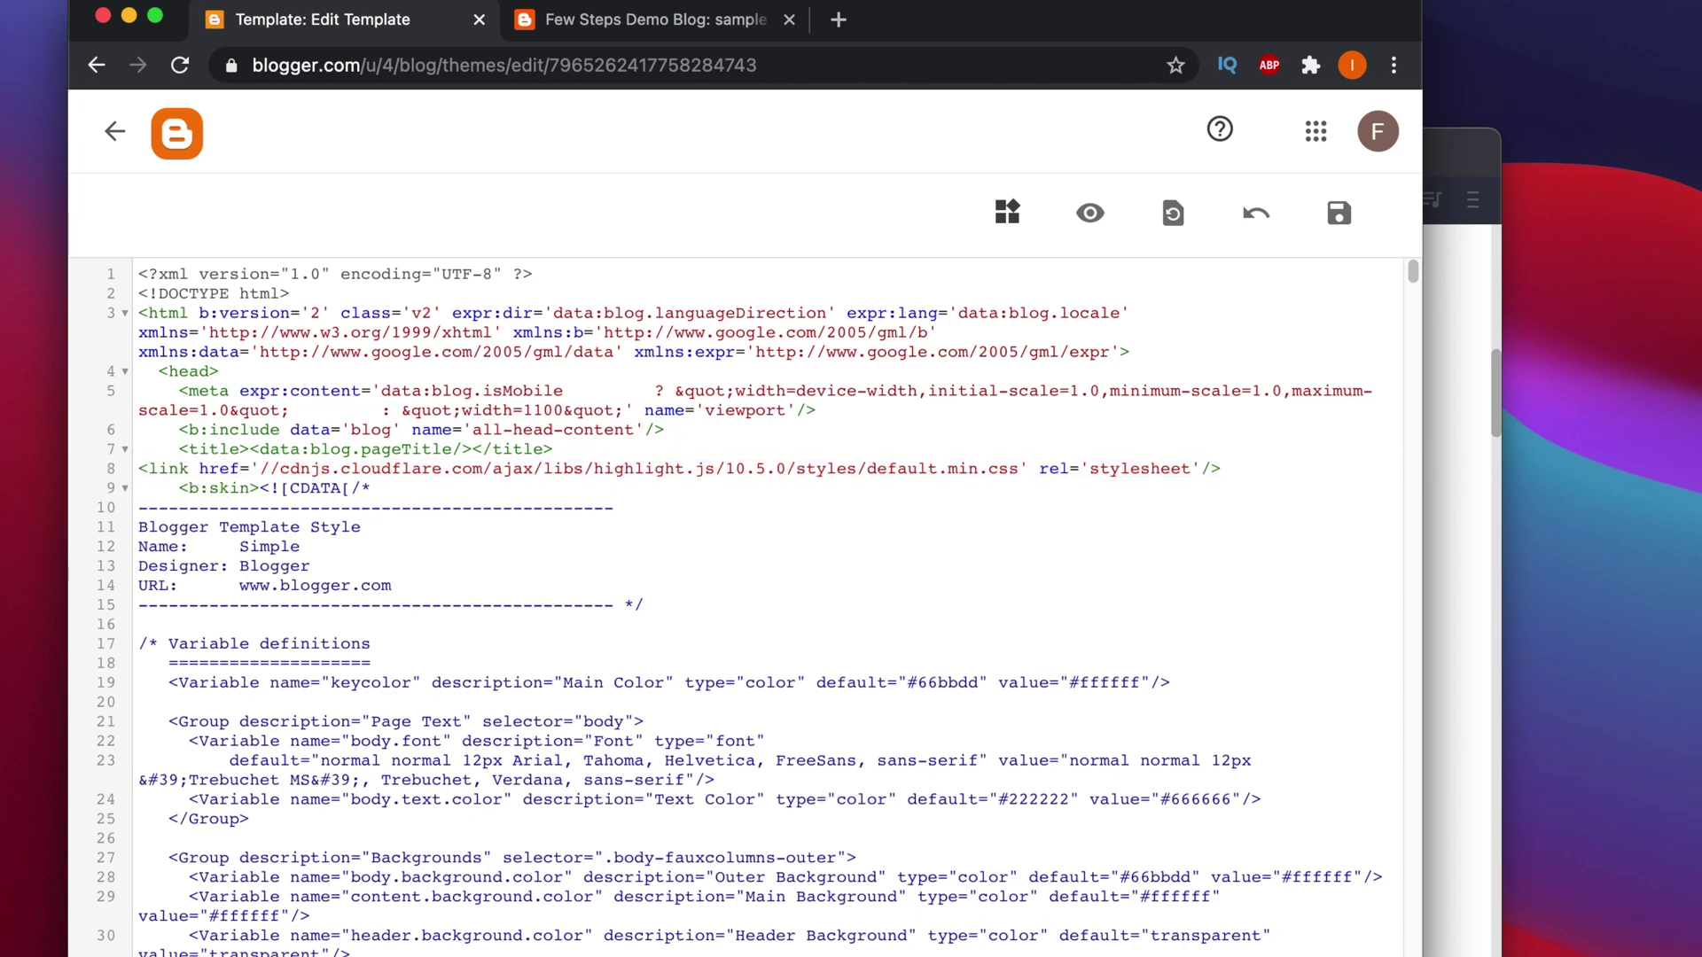
key("Return")
key("Return")
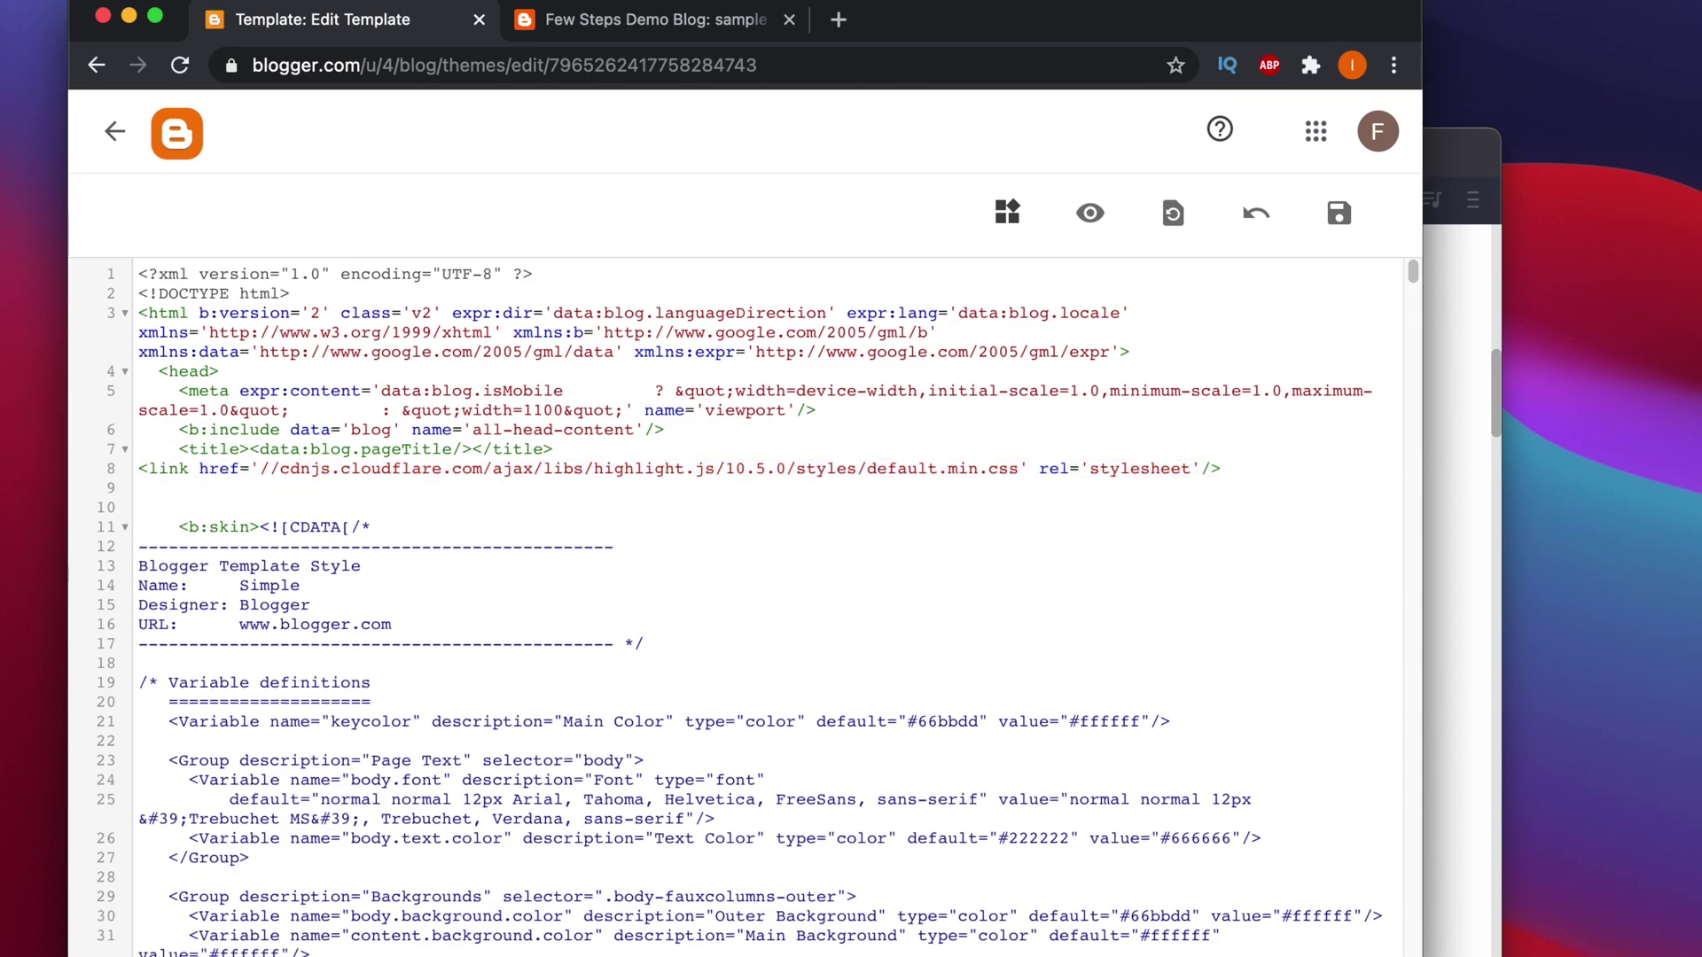
key("super+v")
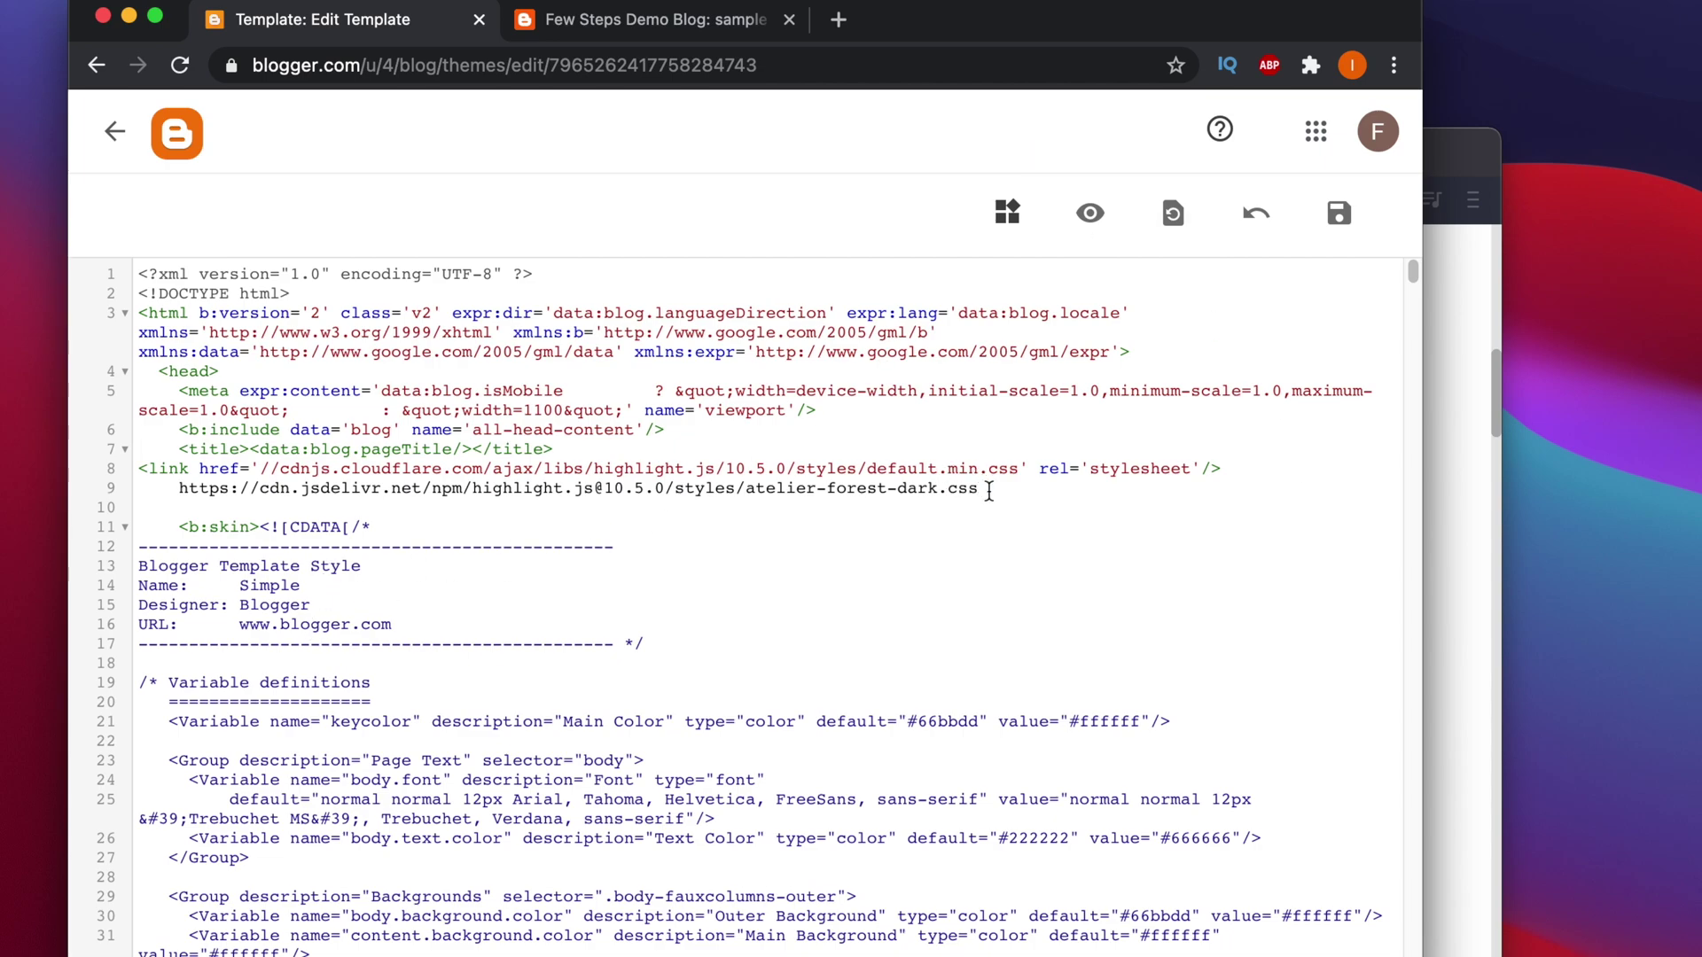
left_click_drag(982, 490, 183, 491)
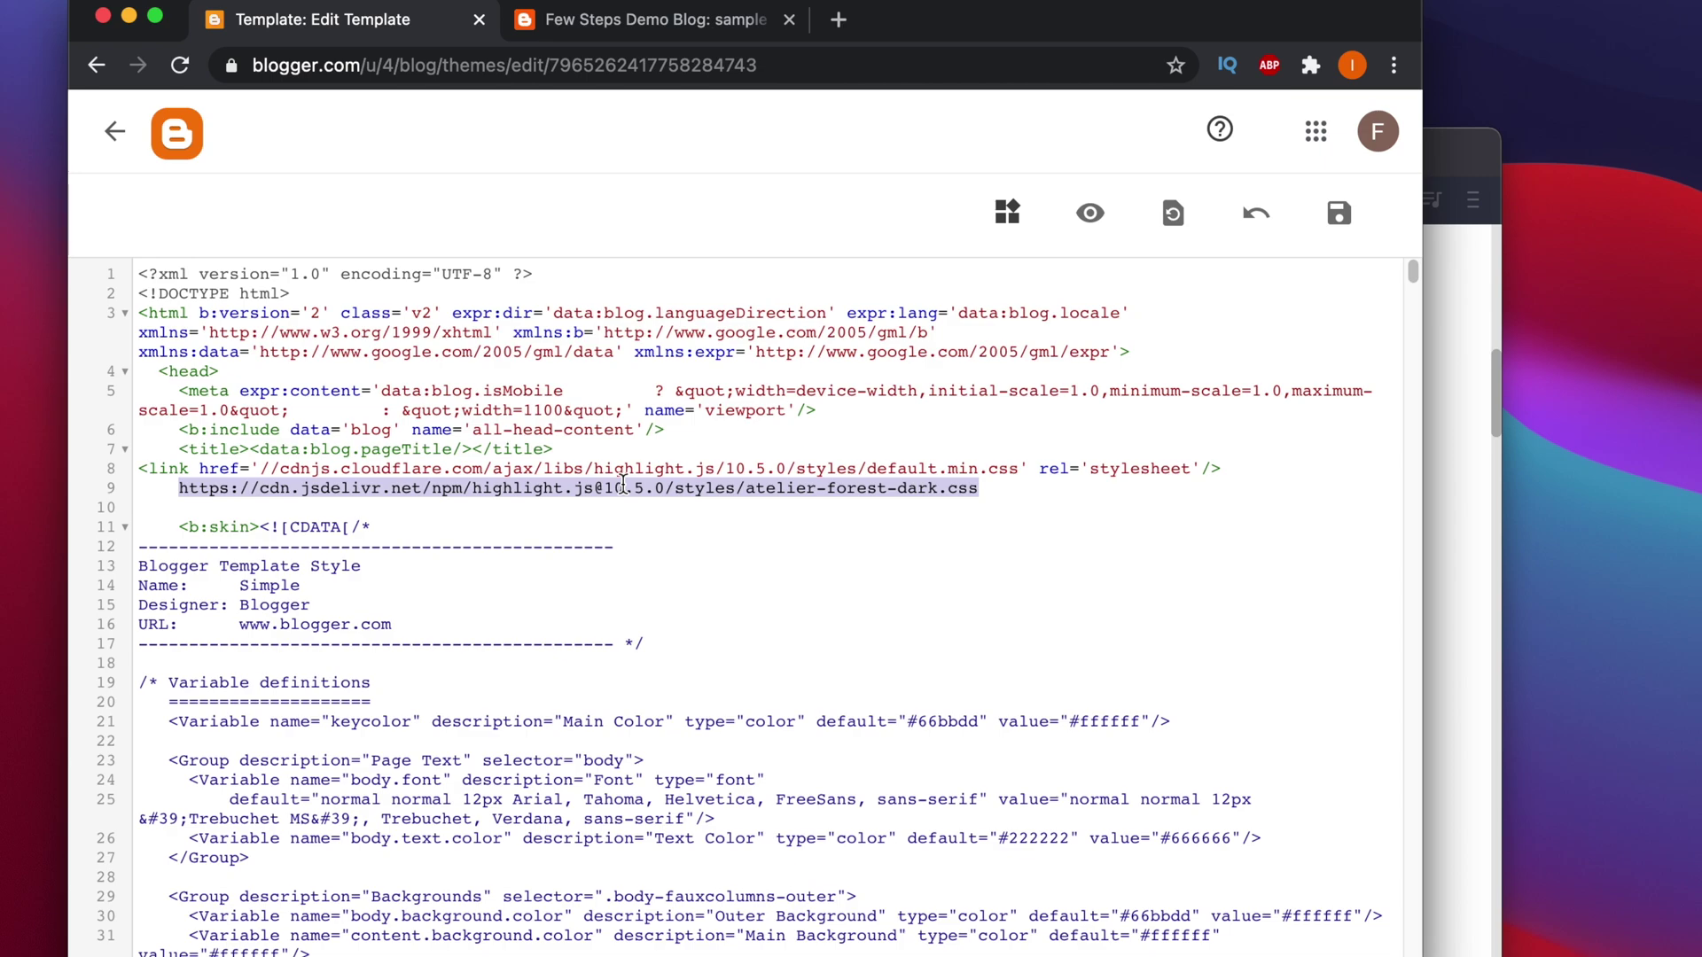
key("super+x")
key("super+z")
Replace line 8's cdnjs href with the jsDelivr URL minus https:, delete the leftover line, and save.
left_click_drag(266, 468, 219, 488)
left_click_drag(264, 468, 1018, 472)
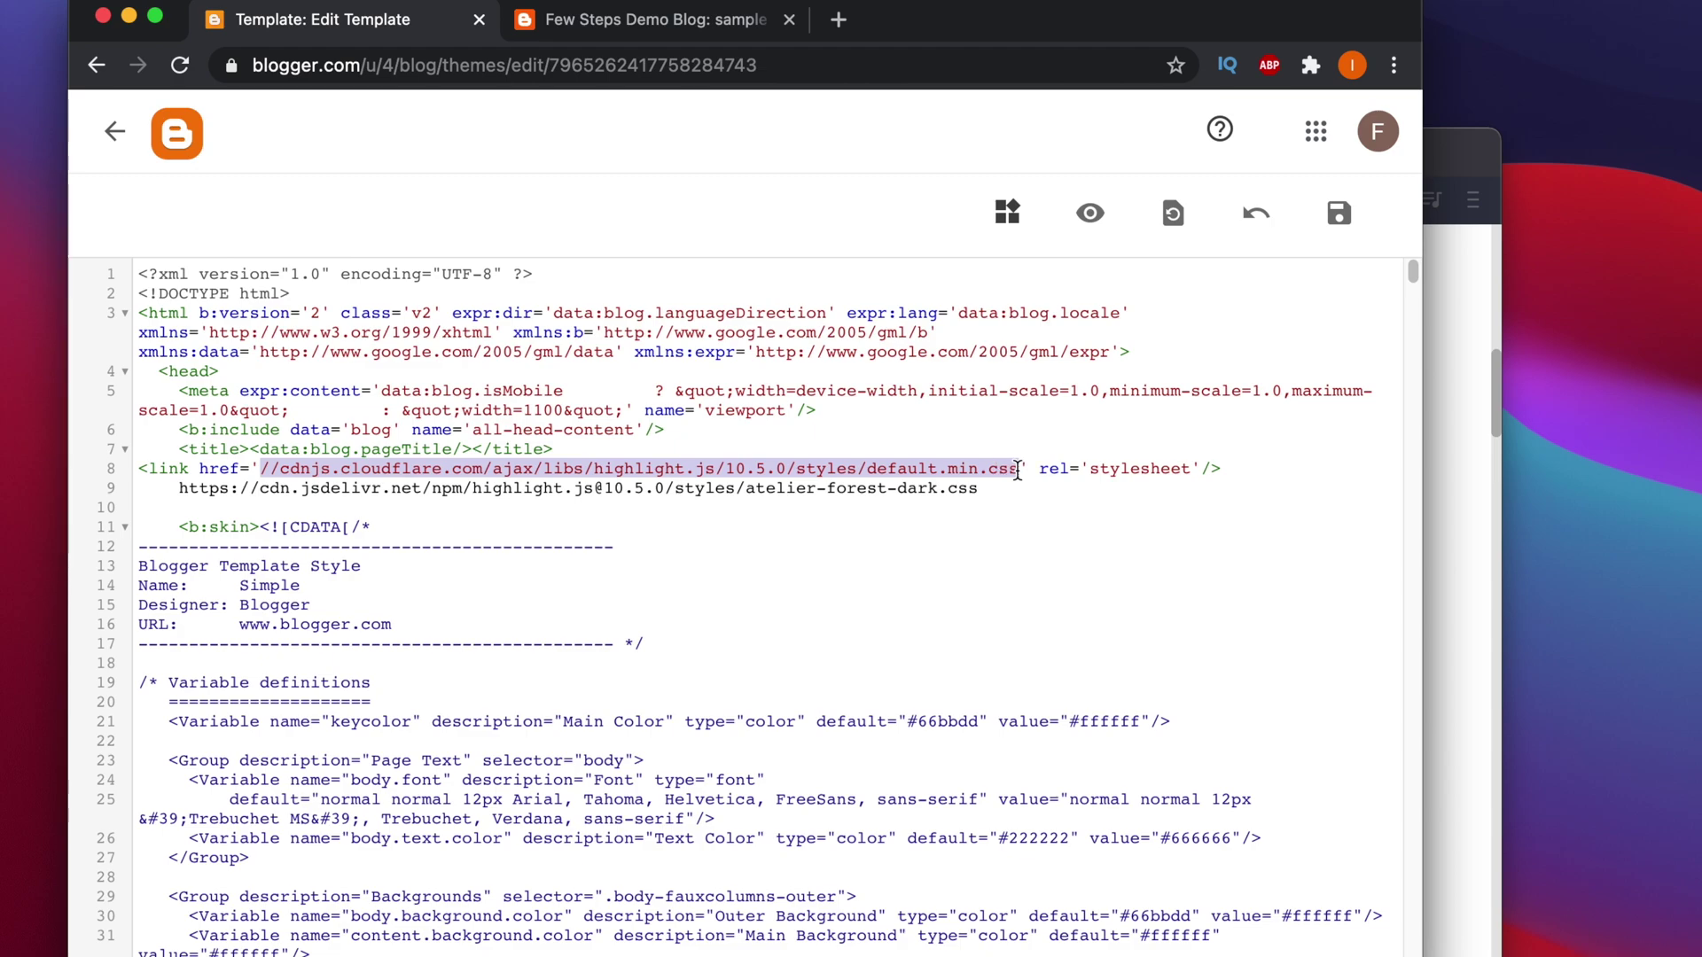
key("super+v")
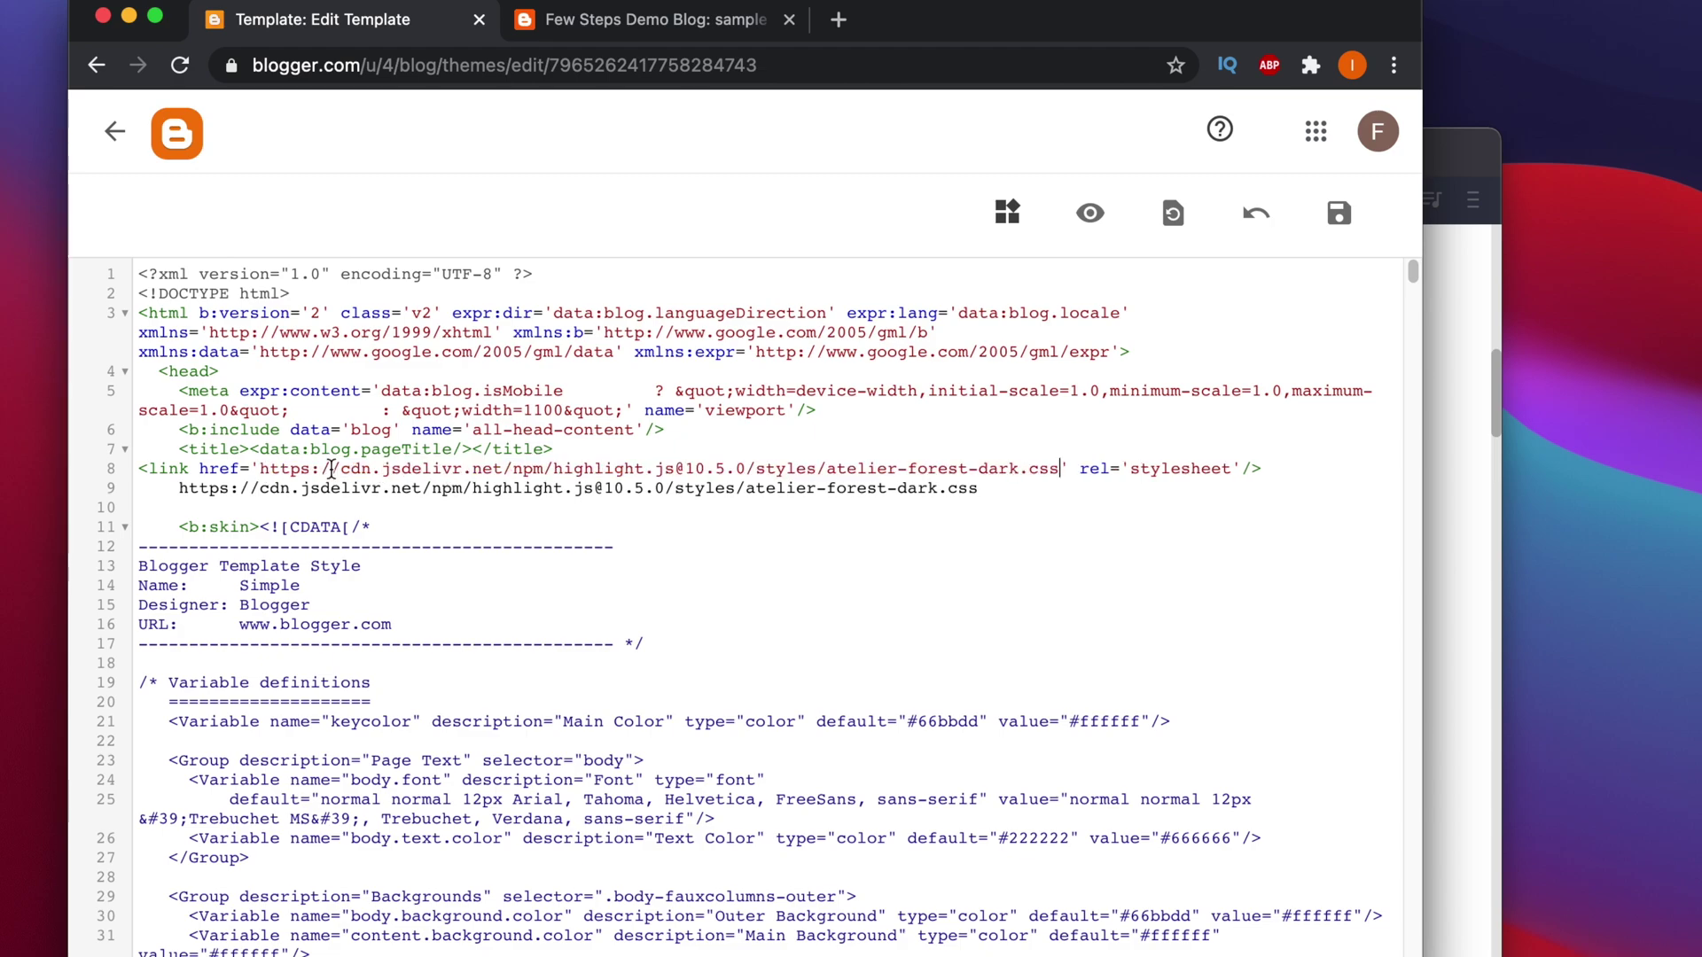
left_click(321, 468)
key("BackSpace")
key("BackSpace")
key("BackSpace")
key("BackSpace")
key("BackSpace")
key("BackSpace")
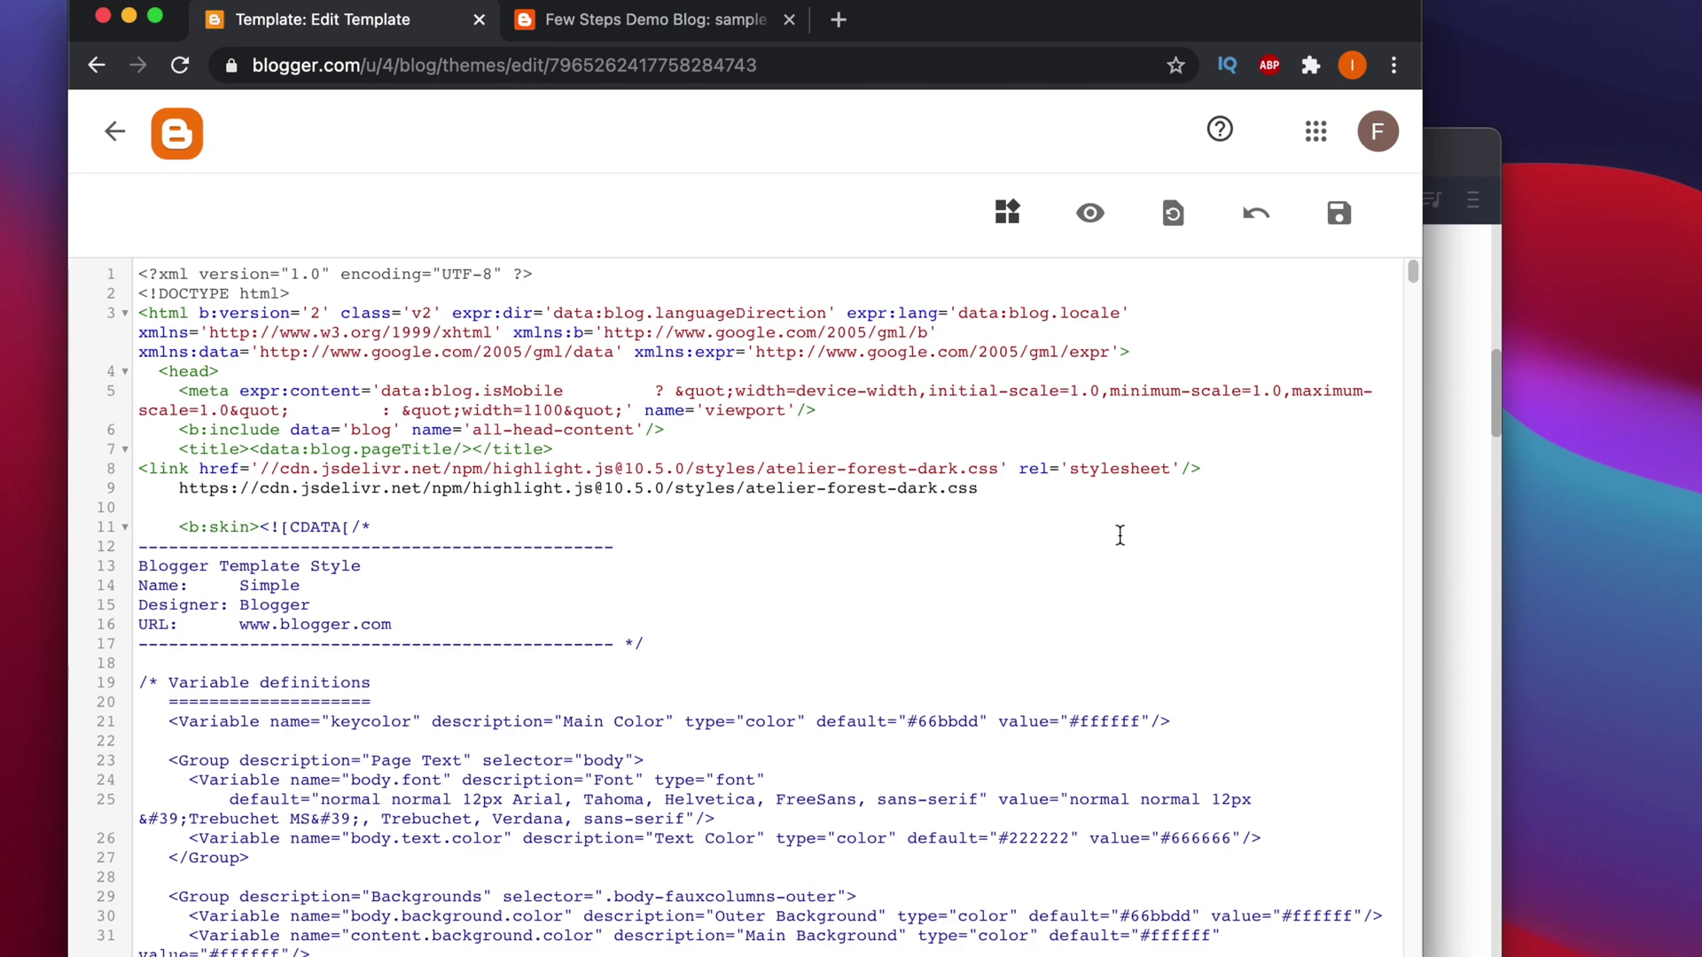
left_click_drag(988, 504, 135, 496)
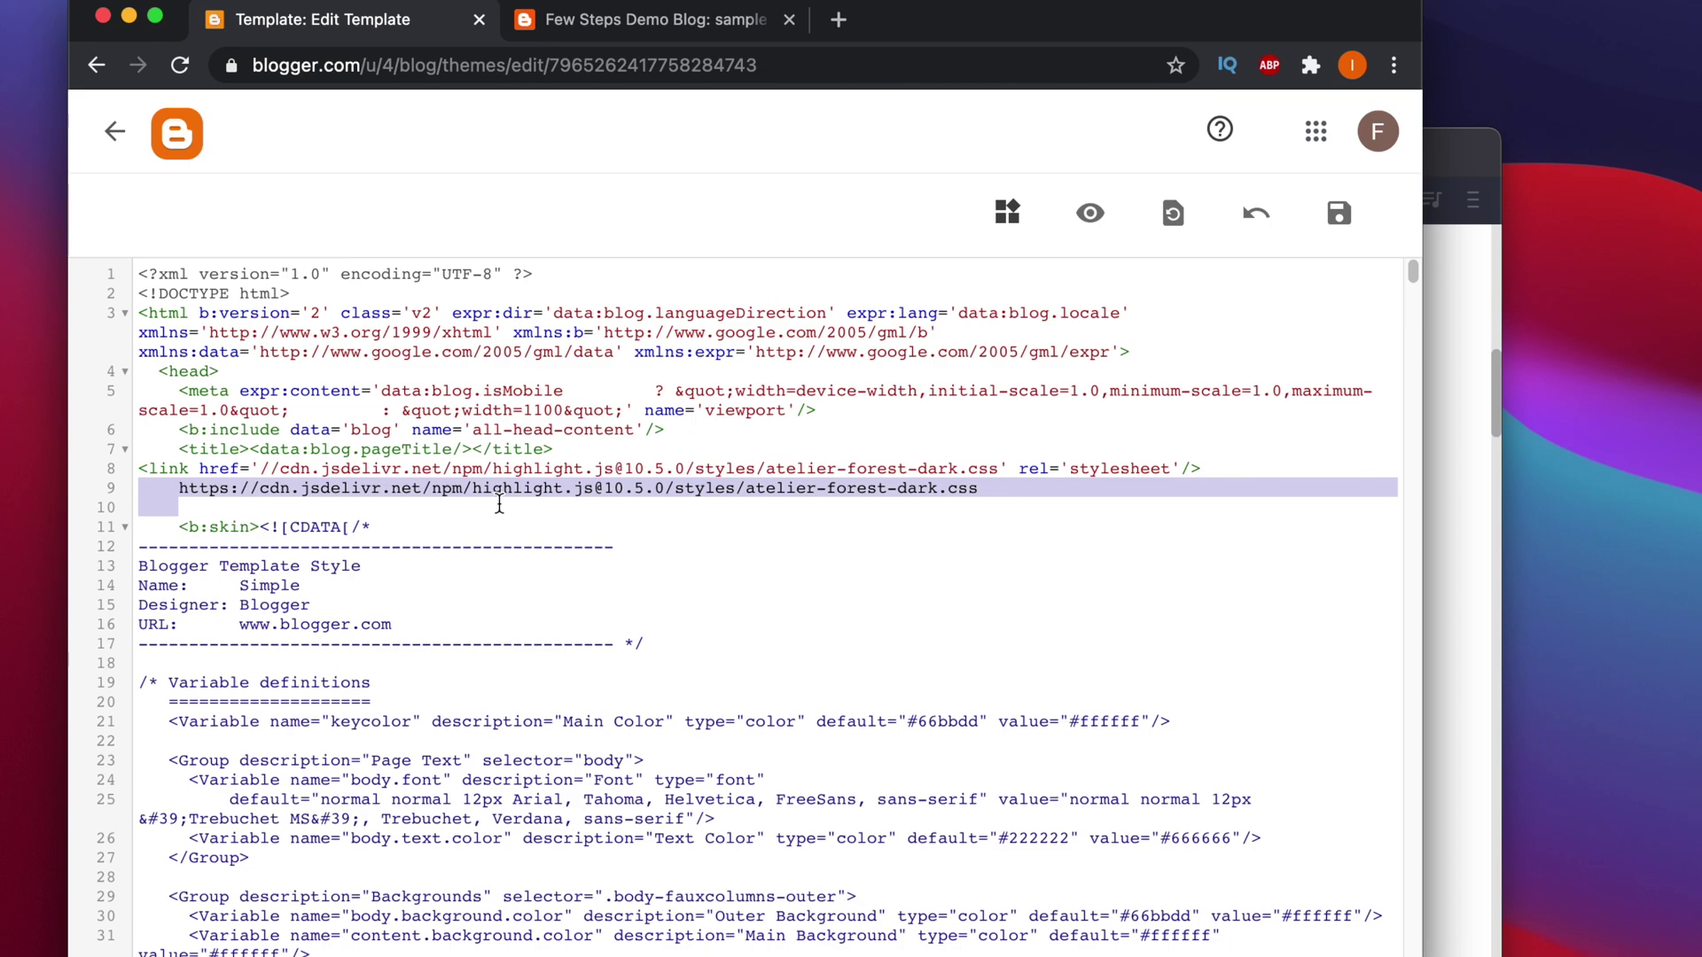
key("BackSpace")
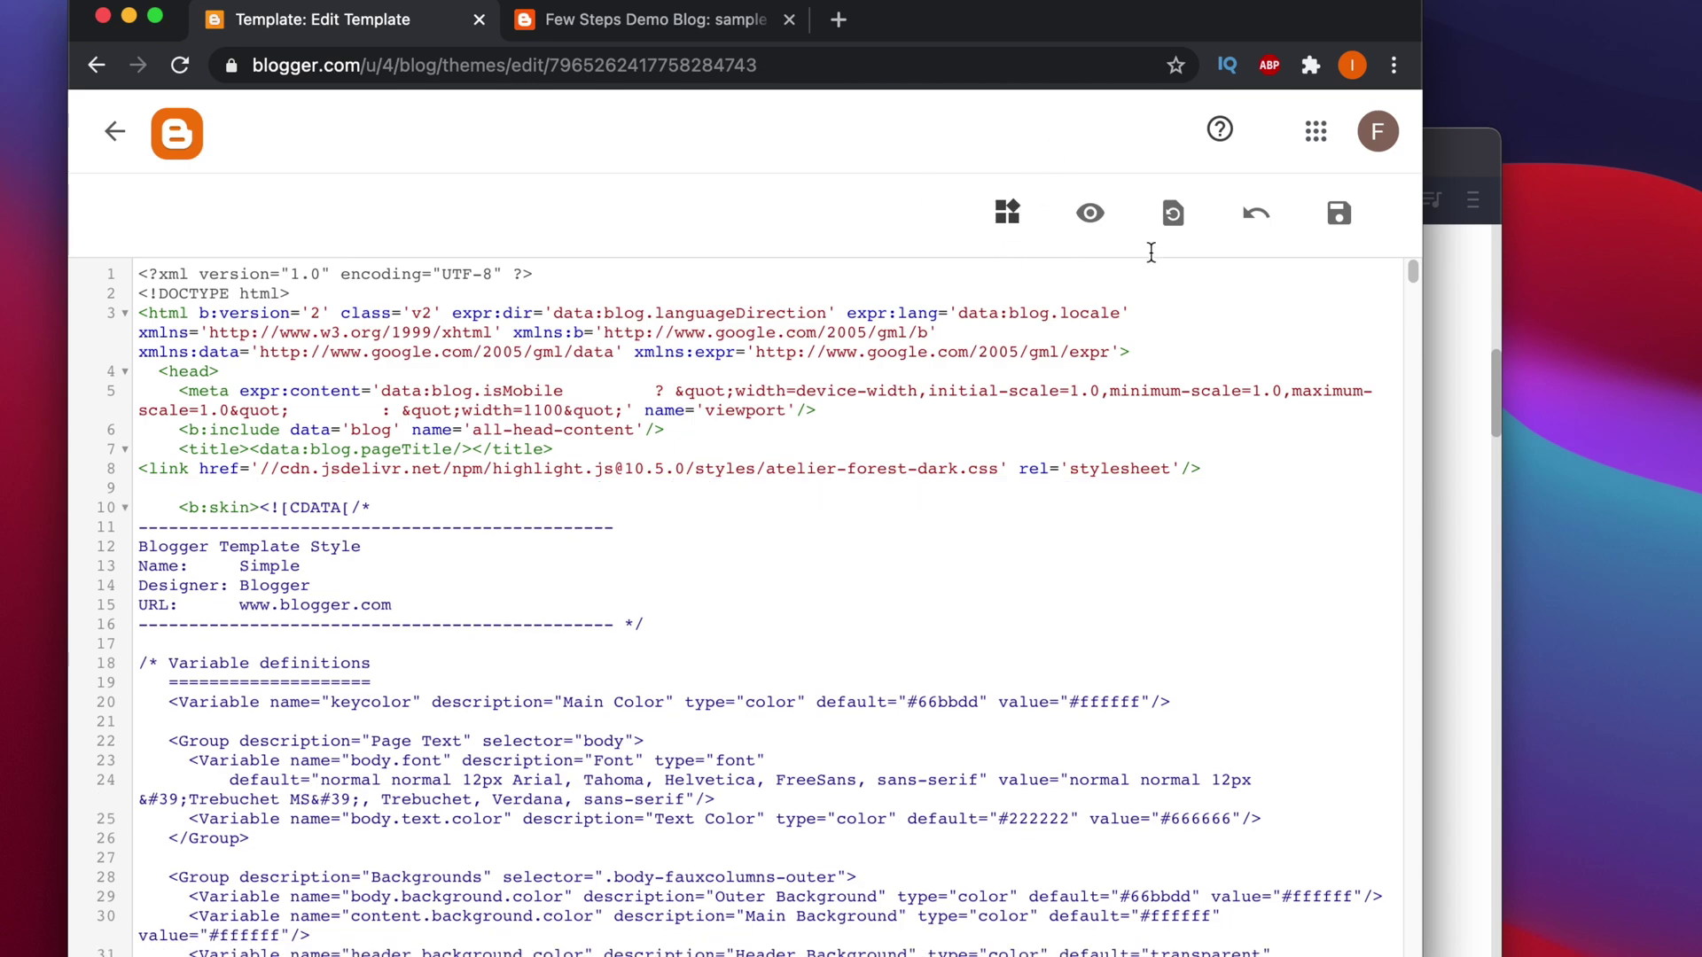
left_click(1338, 214)
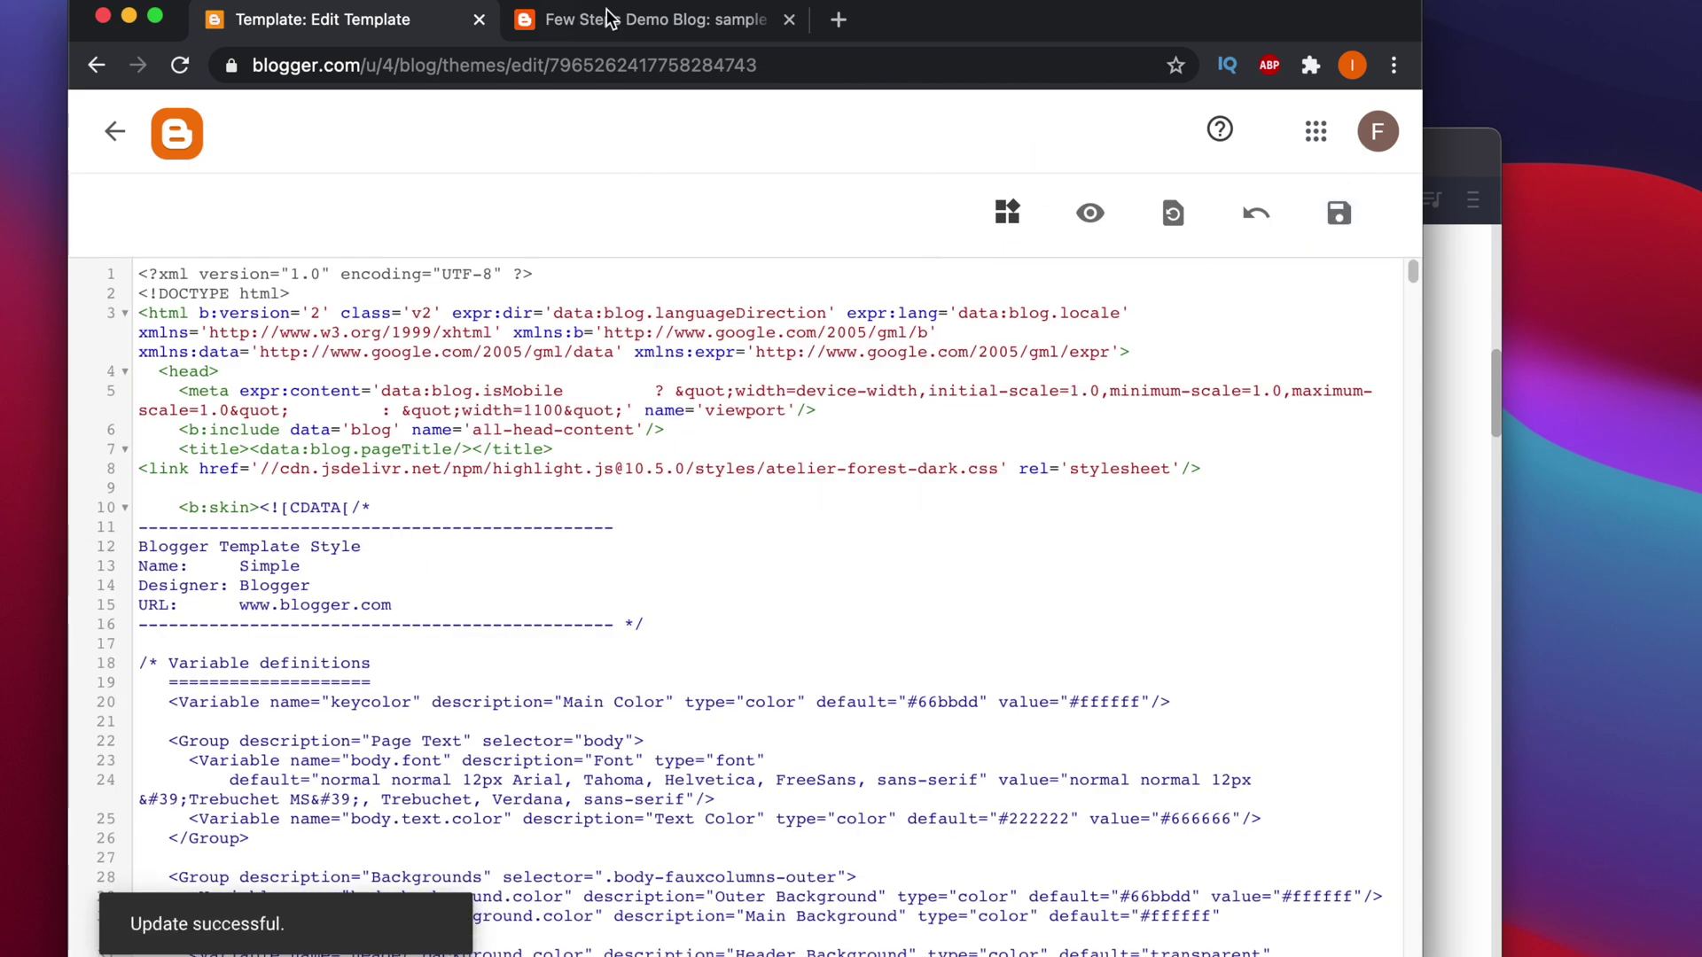
Copy the sample-code post's address and load it in a new tab.
left_click(115, 131)
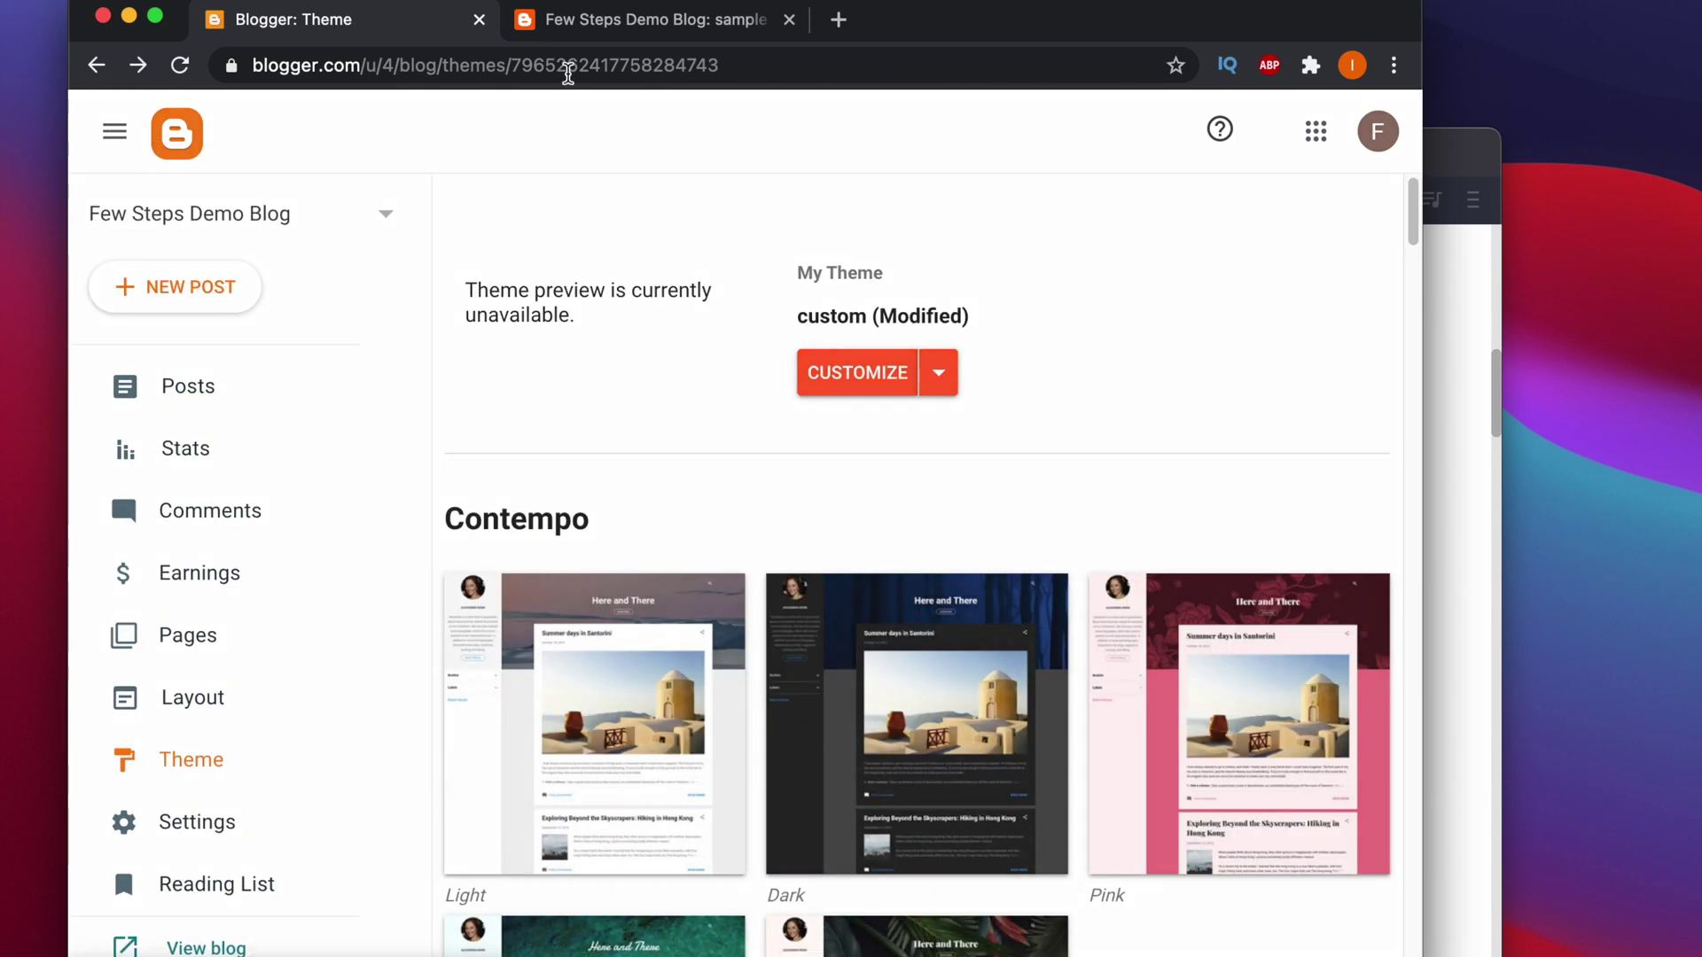
left_click(596, 19)
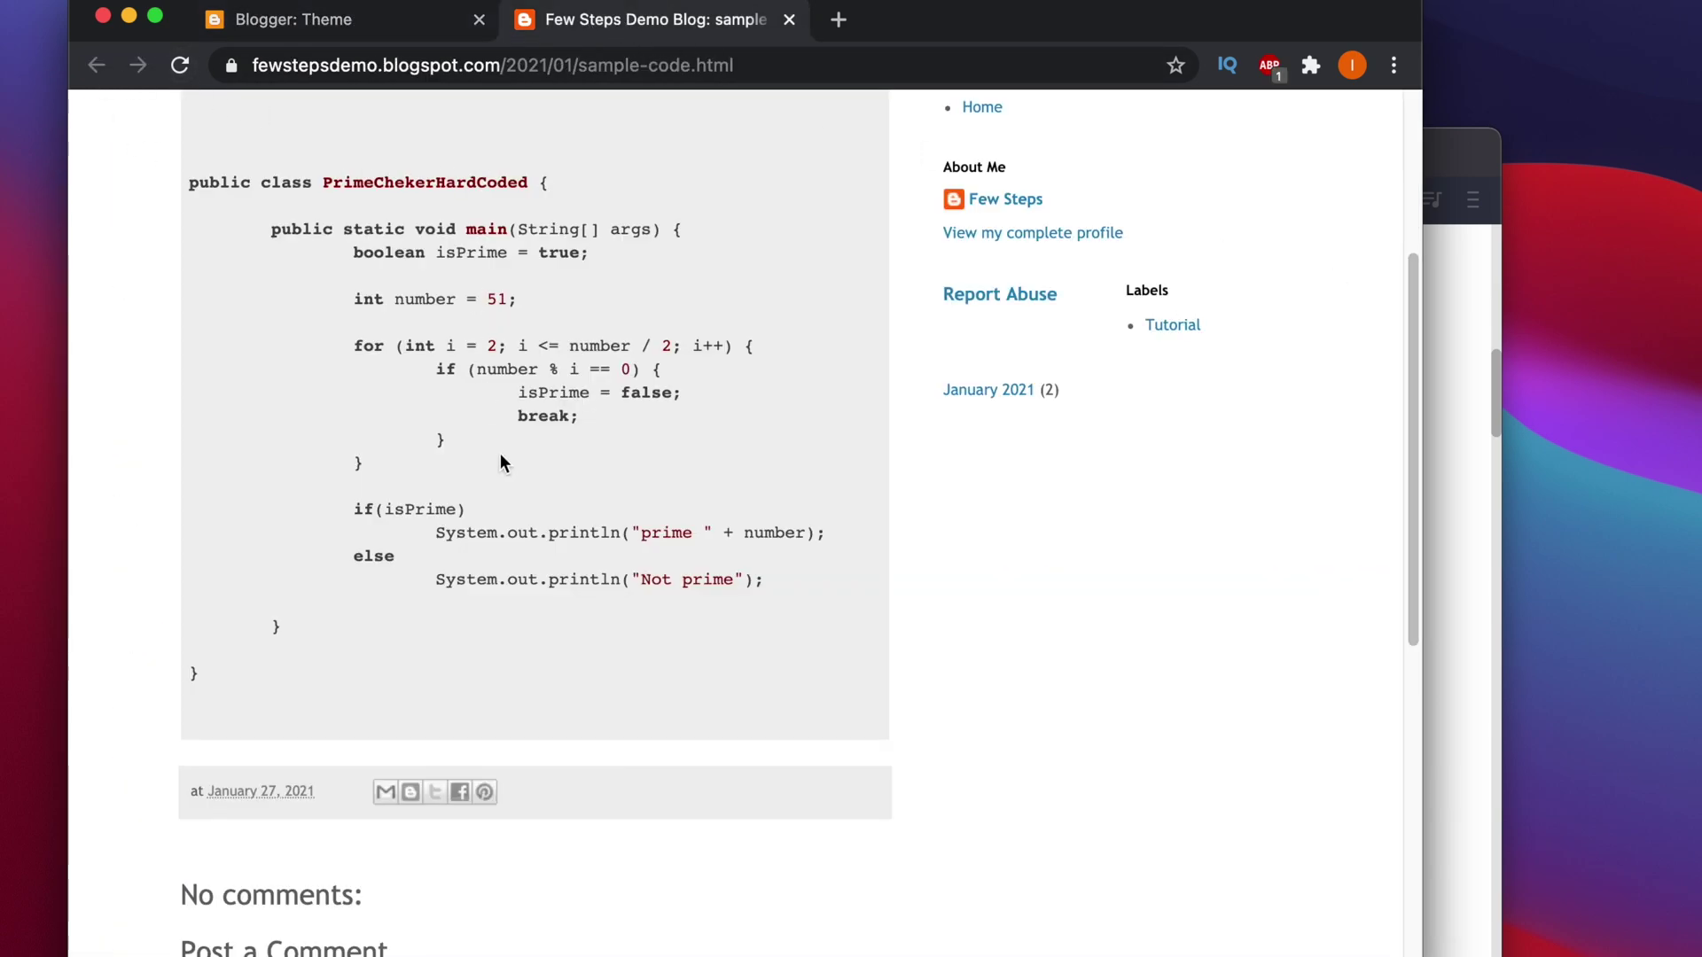
left_click(668, 75)
key("super+c")
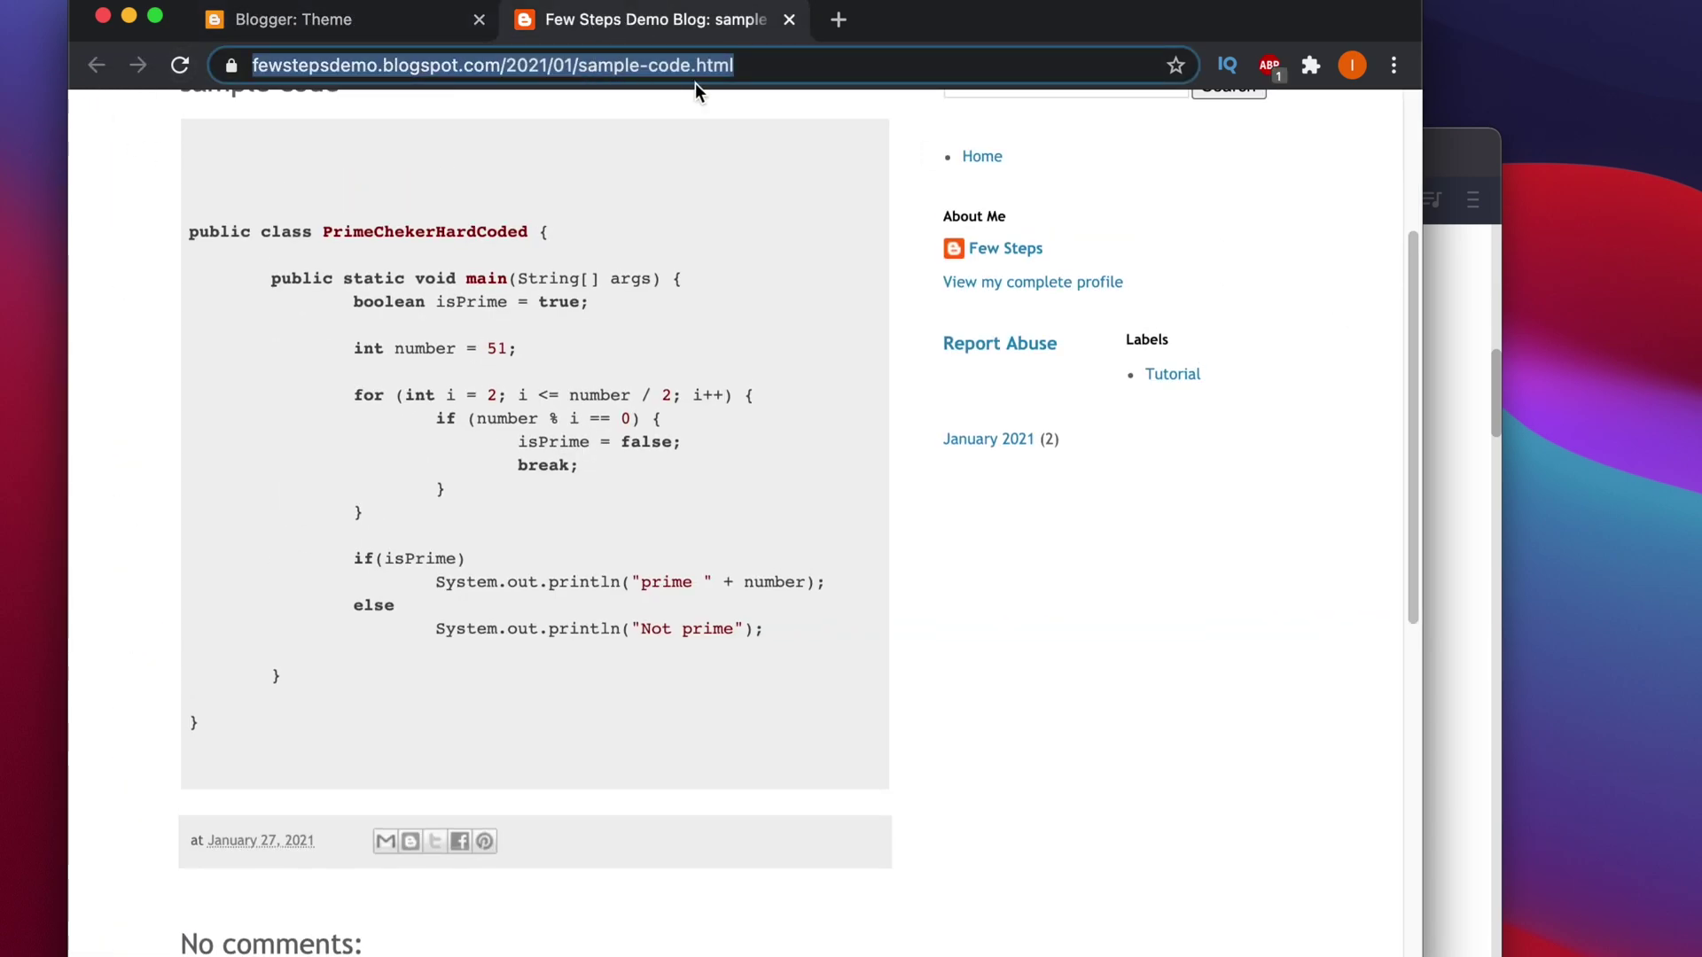
key("super+t")
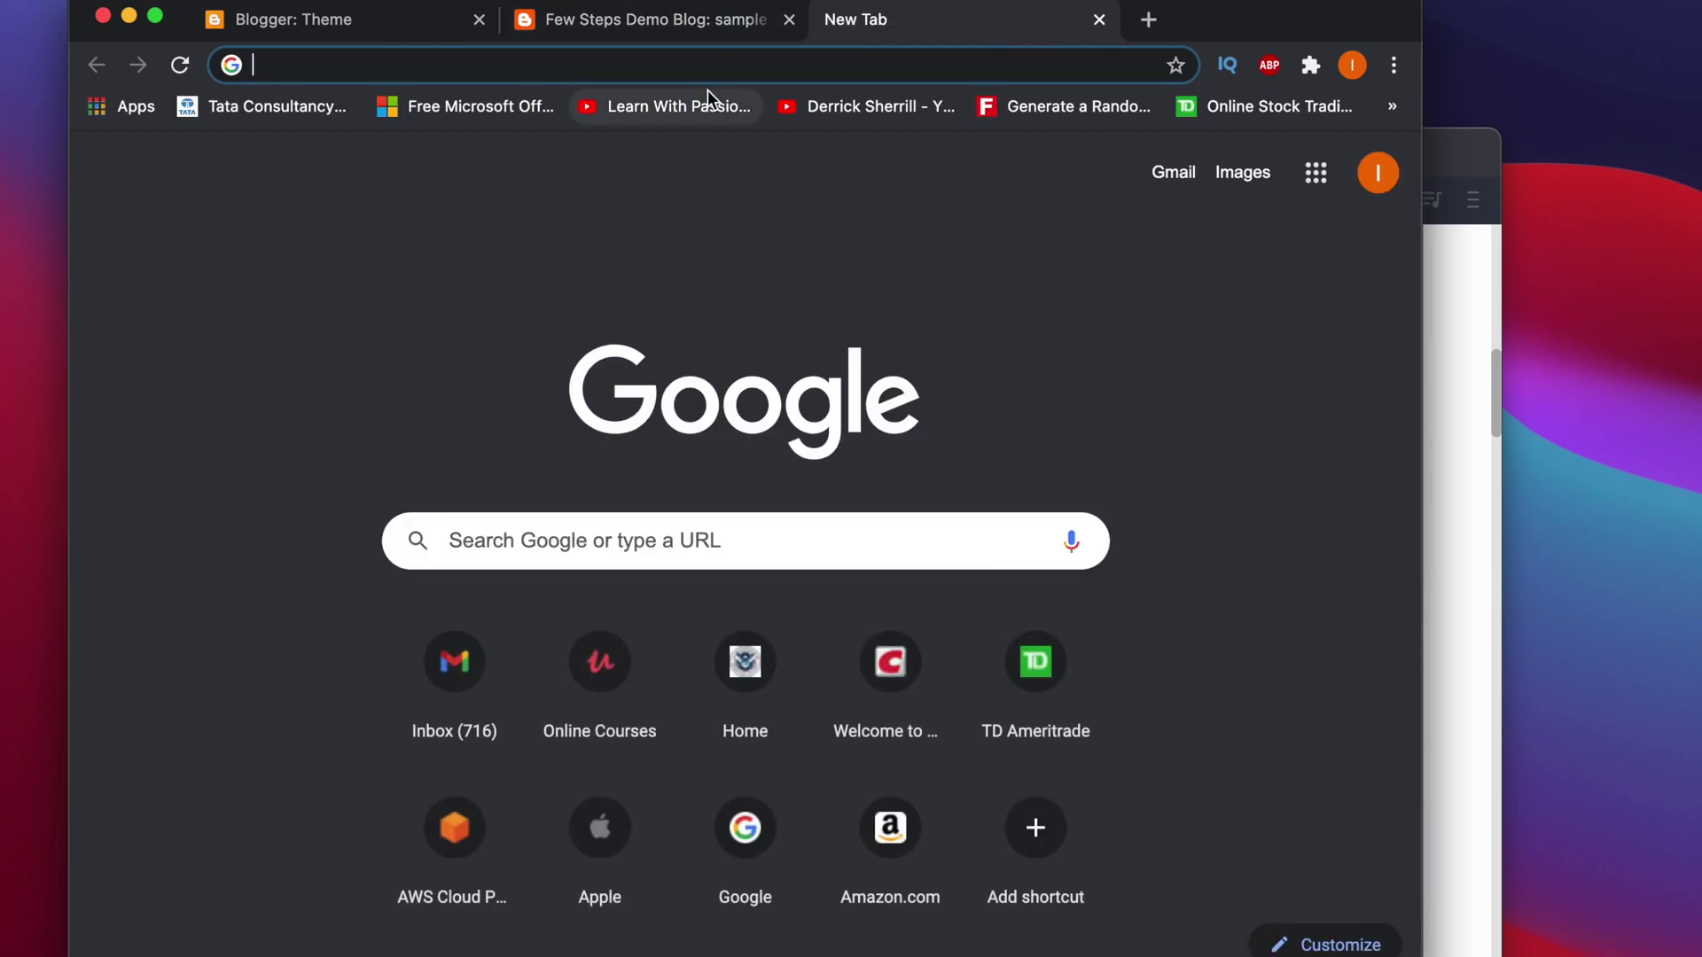
key("super+v")
left_click(694, 107)
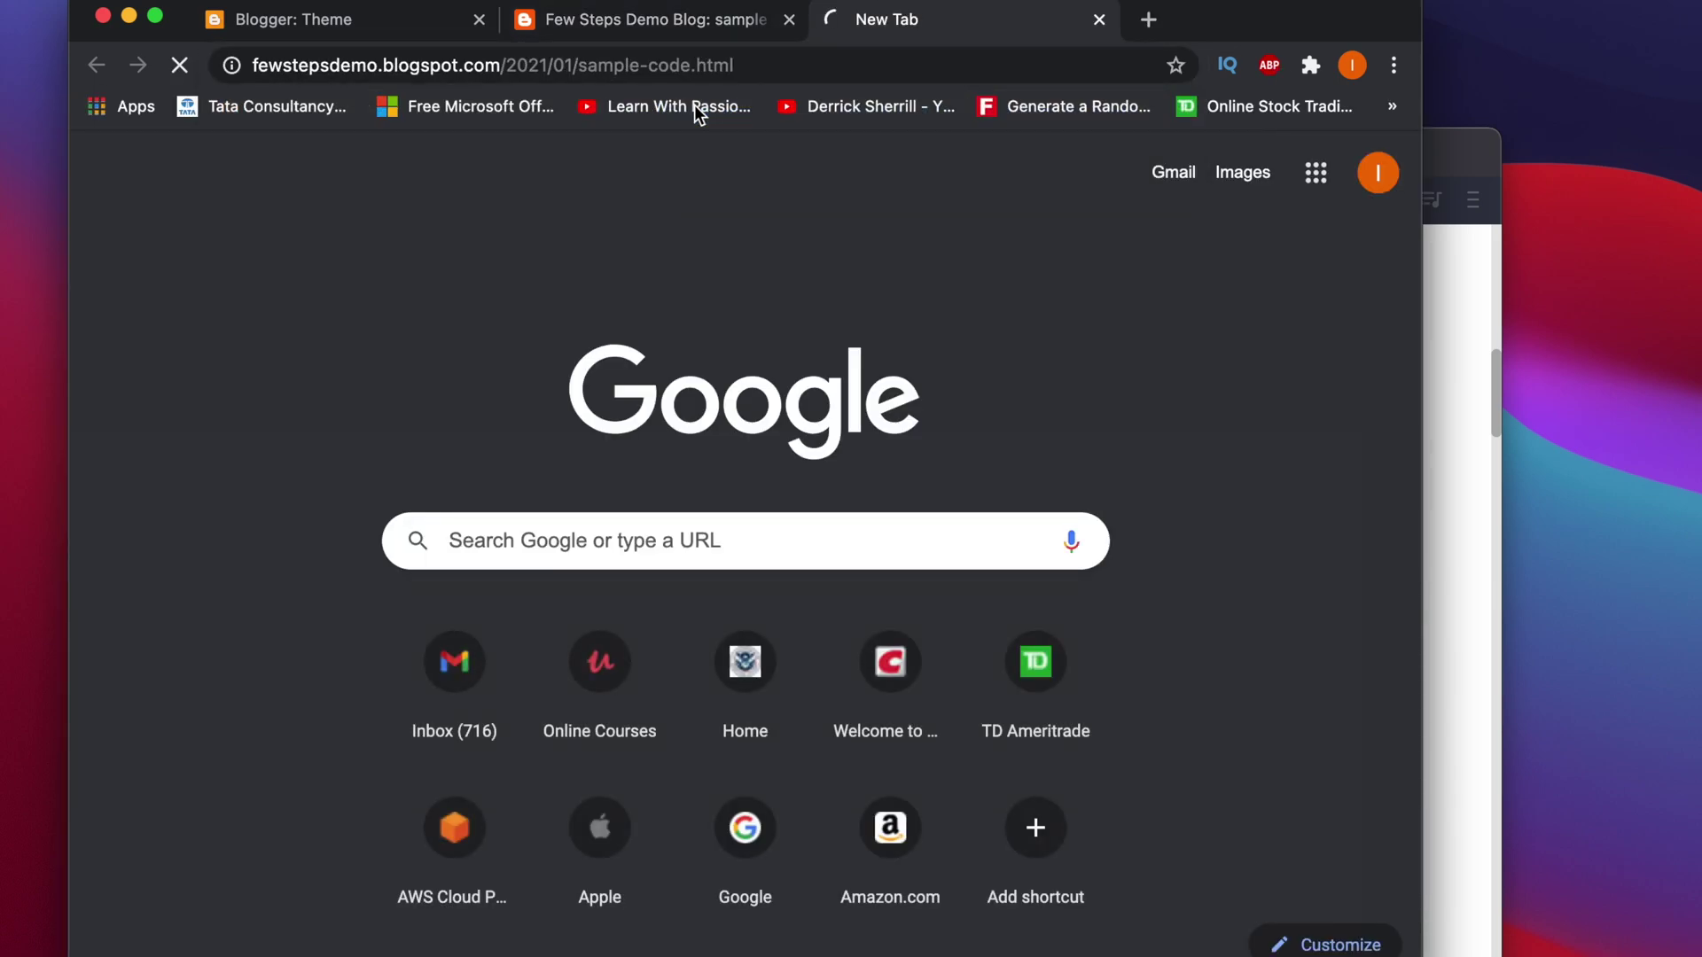
scroll(597, 485, "down", 4)
scroll(599, 482, "up", 2)
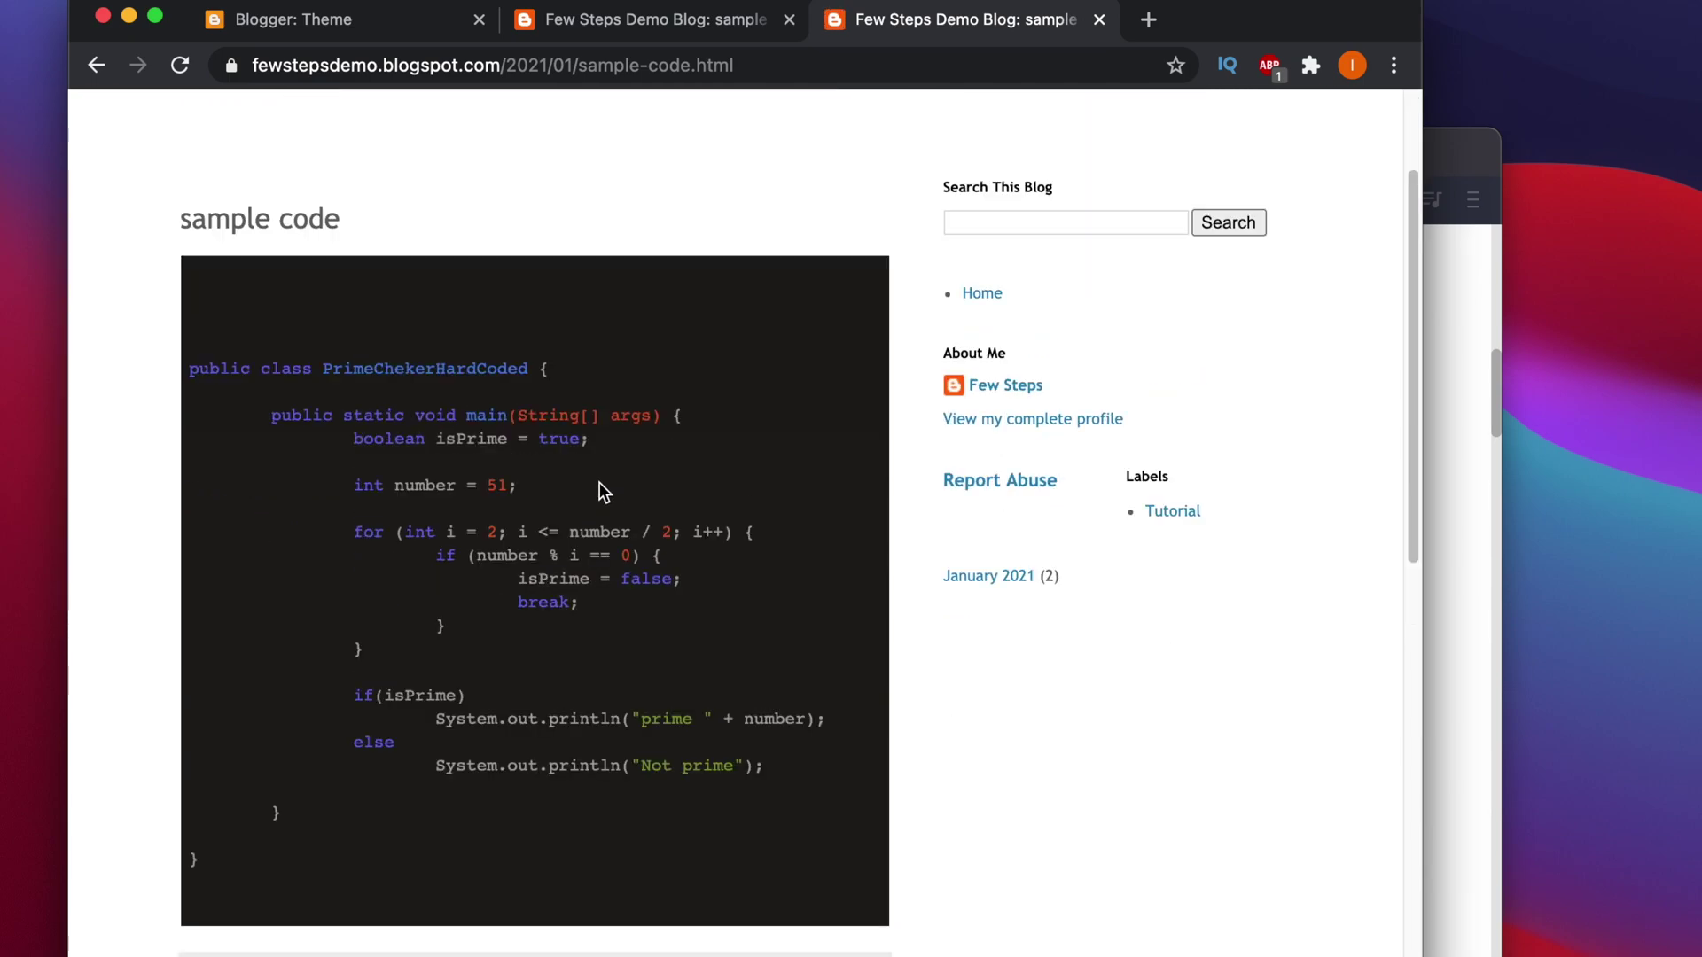
Compare the new tab's dark-highlighted Java code with the older light-themed tab.
left_click(678, 26)
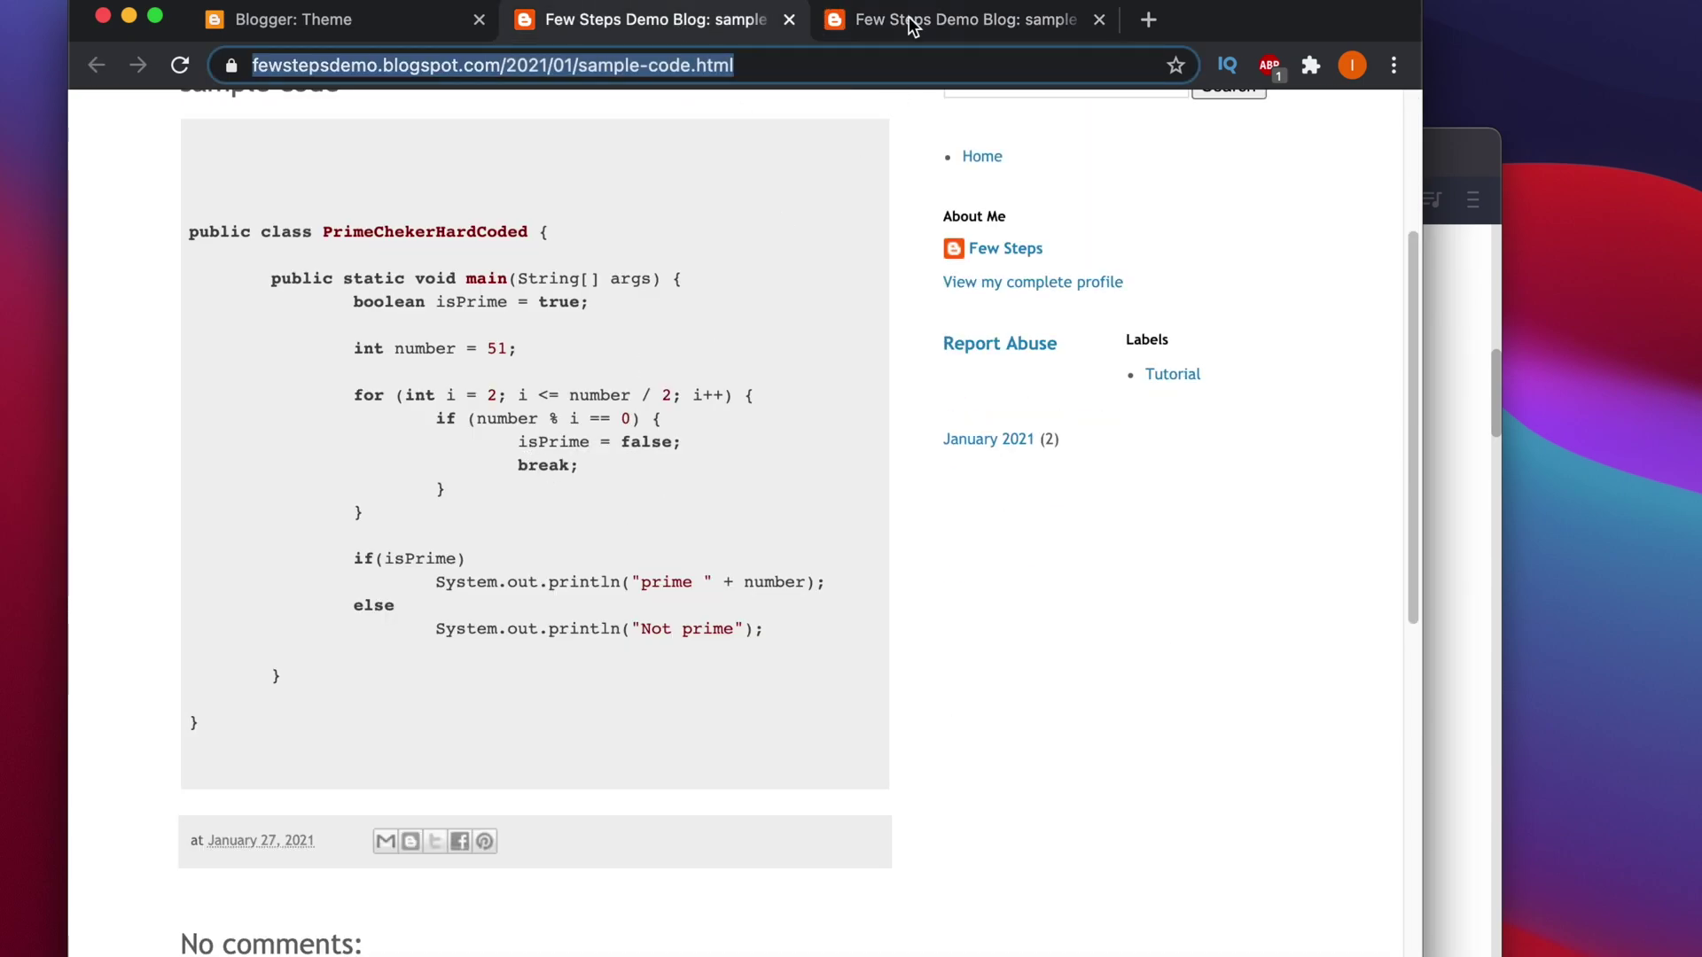
left_click(873, 20)
scroll(603, 567, "down", 3)
scroll(603, 567, "up", 2)
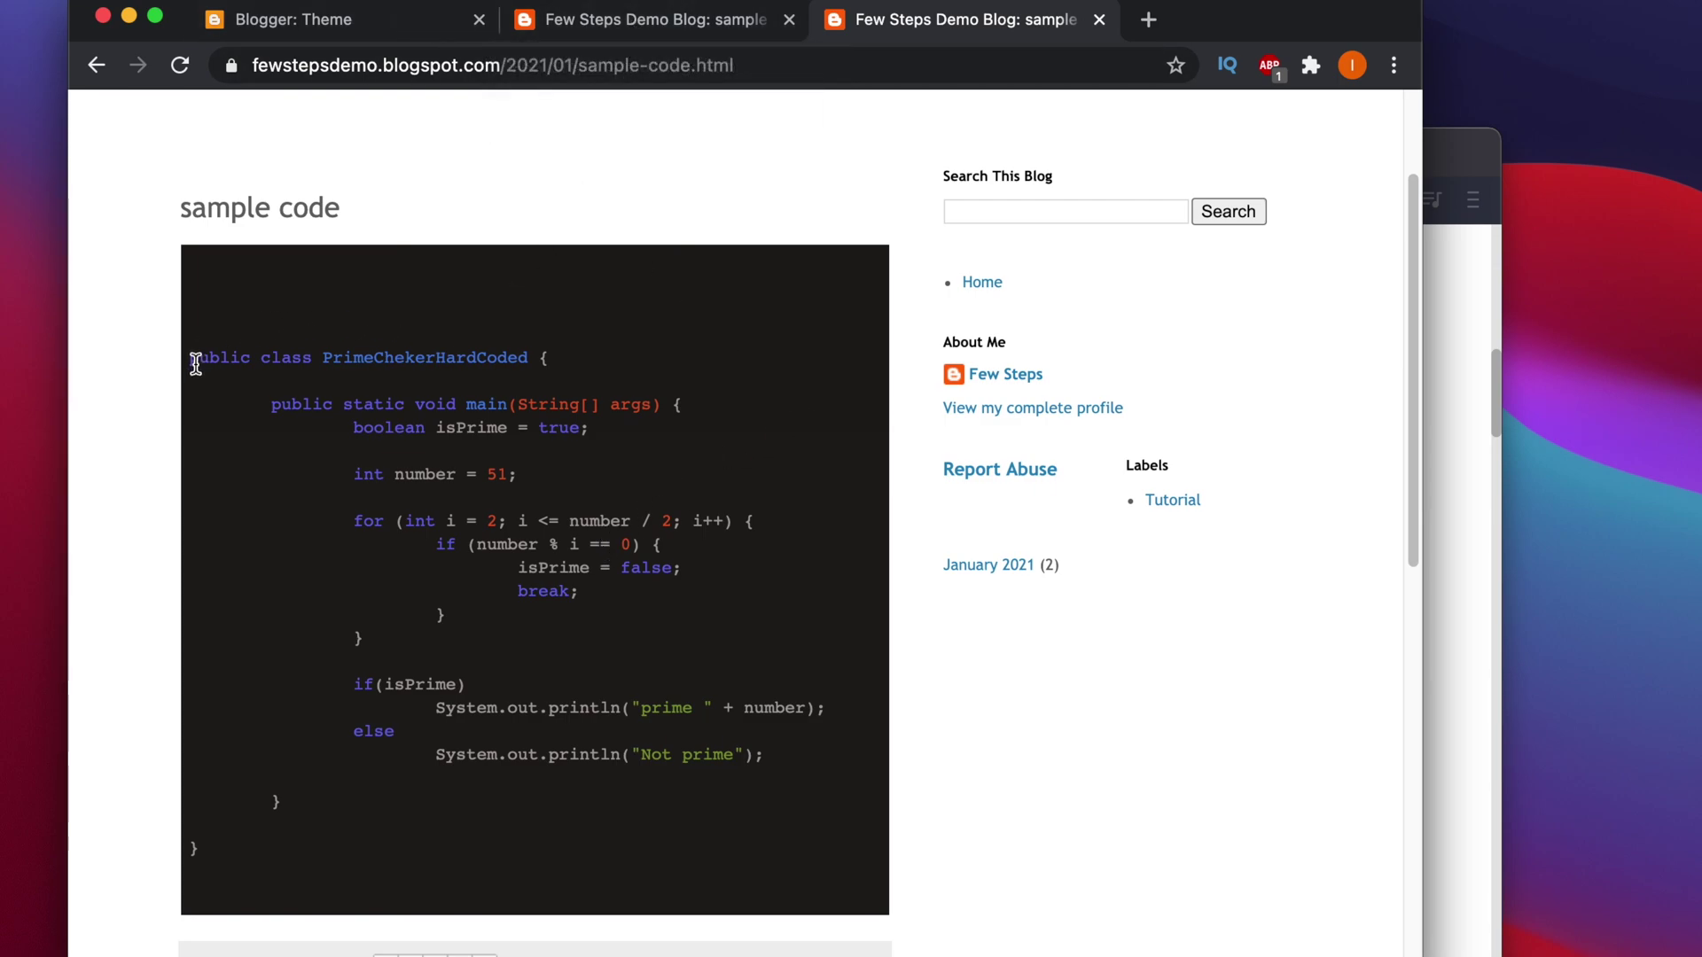
left_click_drag(483, 401, 468, 754)
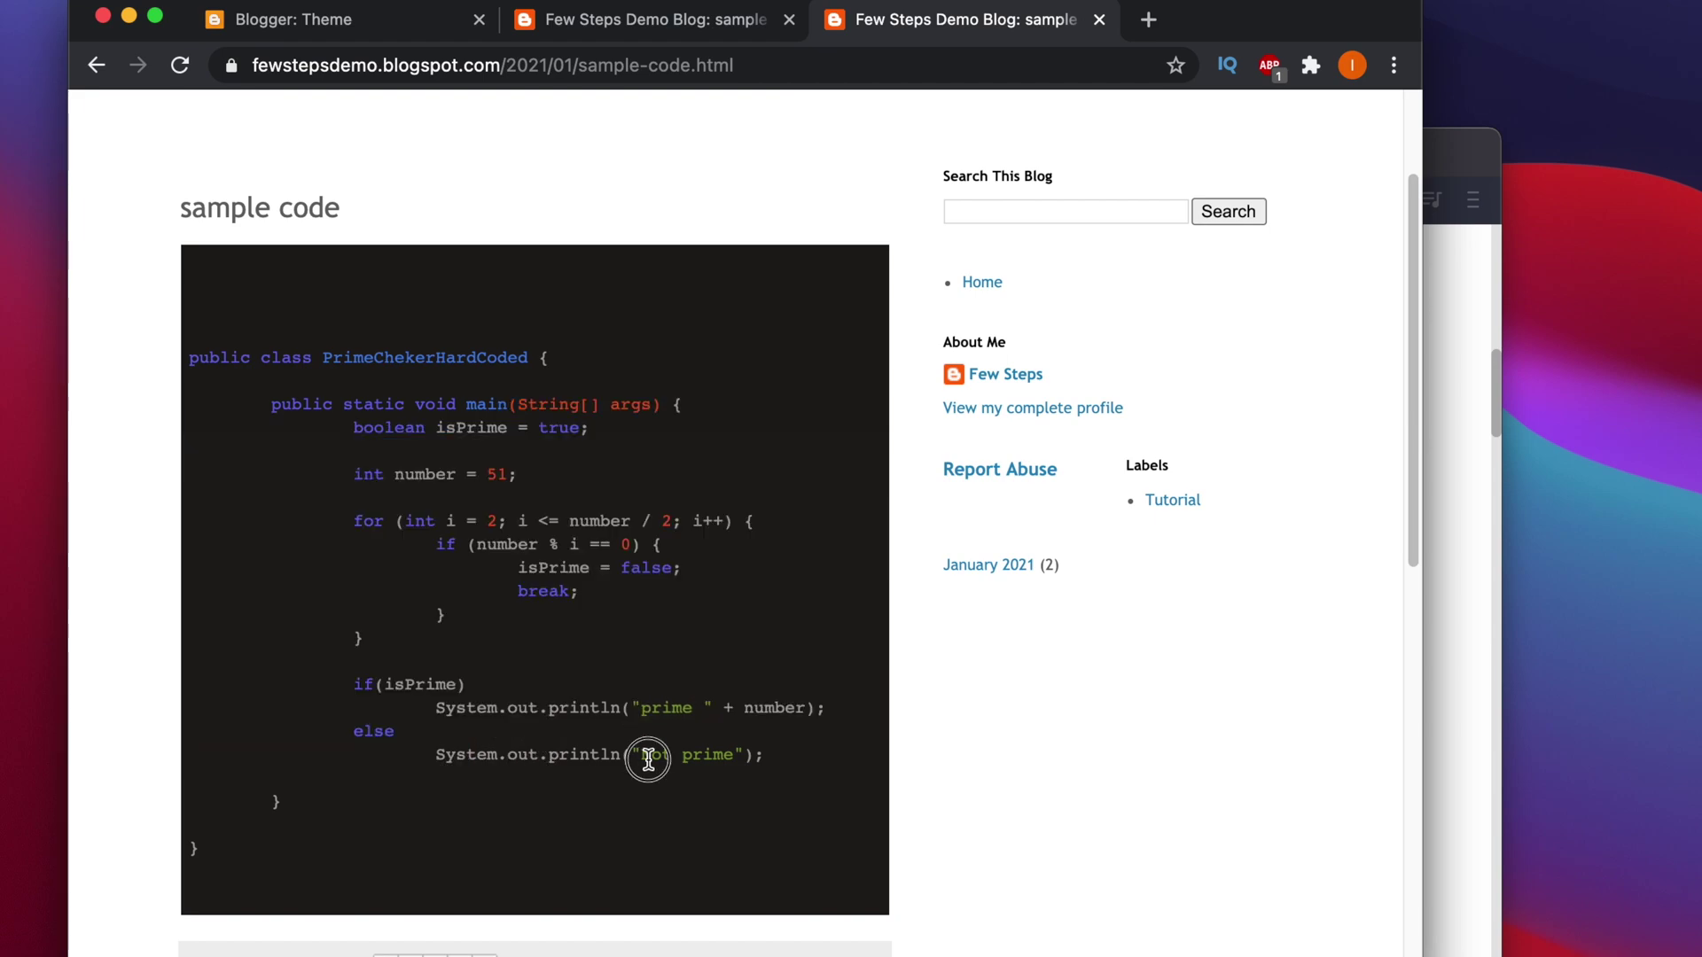
left_click_drag(646, 760, 301, 434)
left_click(321, 383)
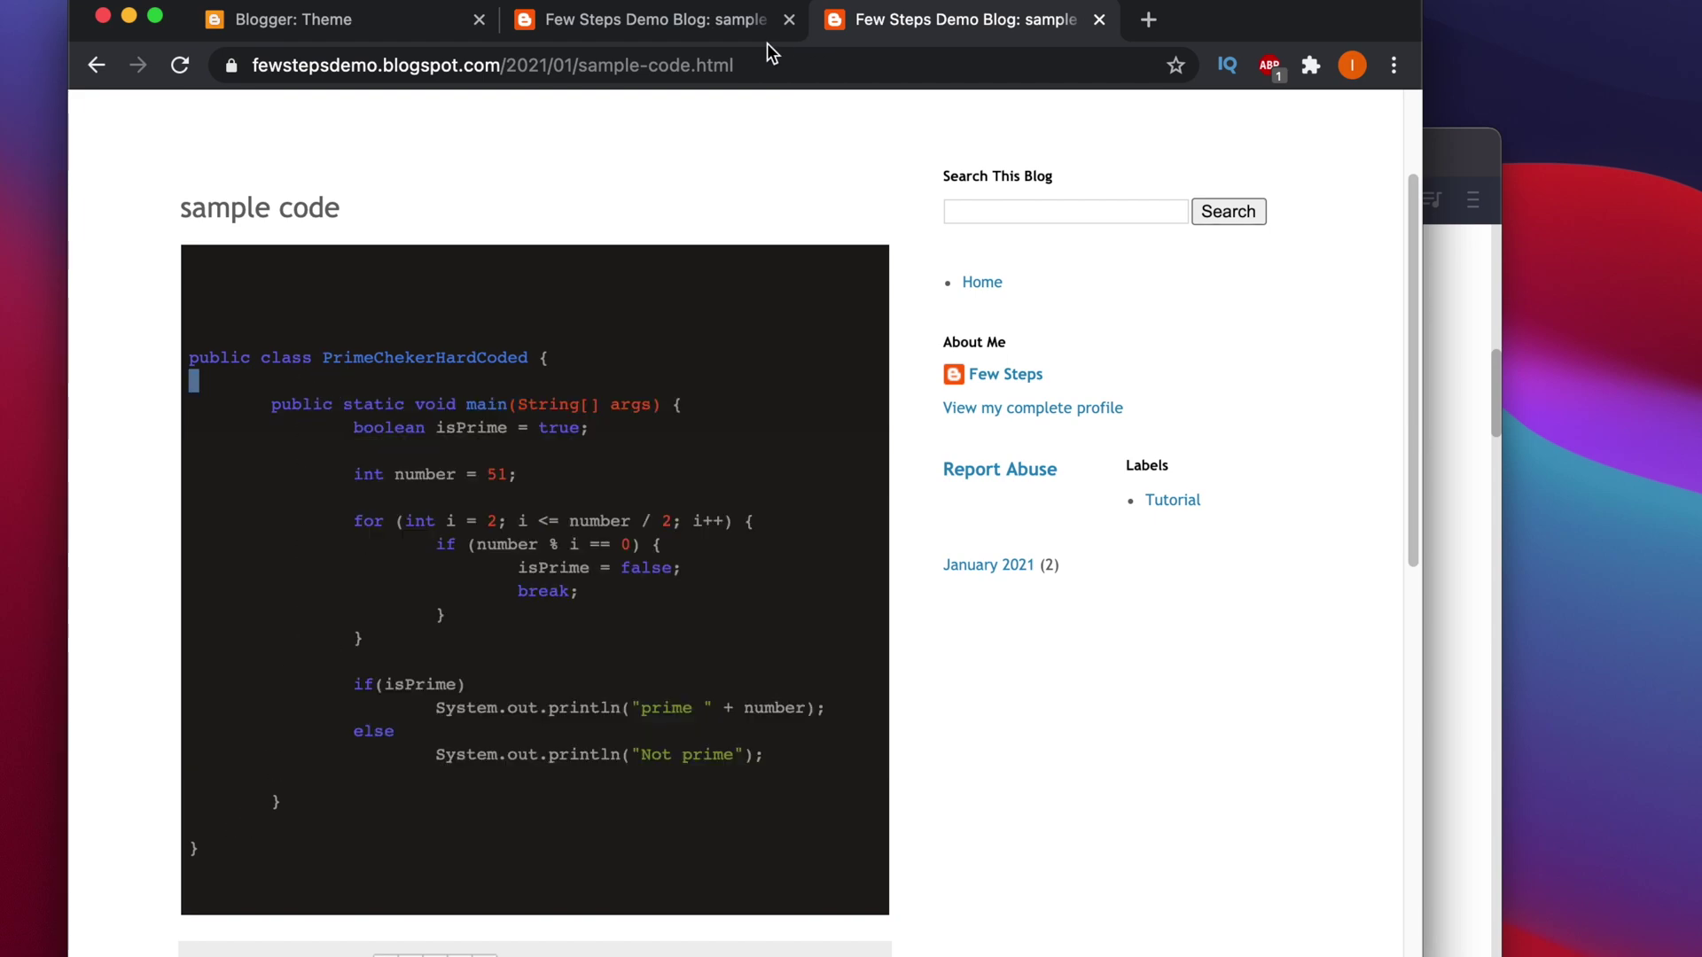
left_click(671, 22)
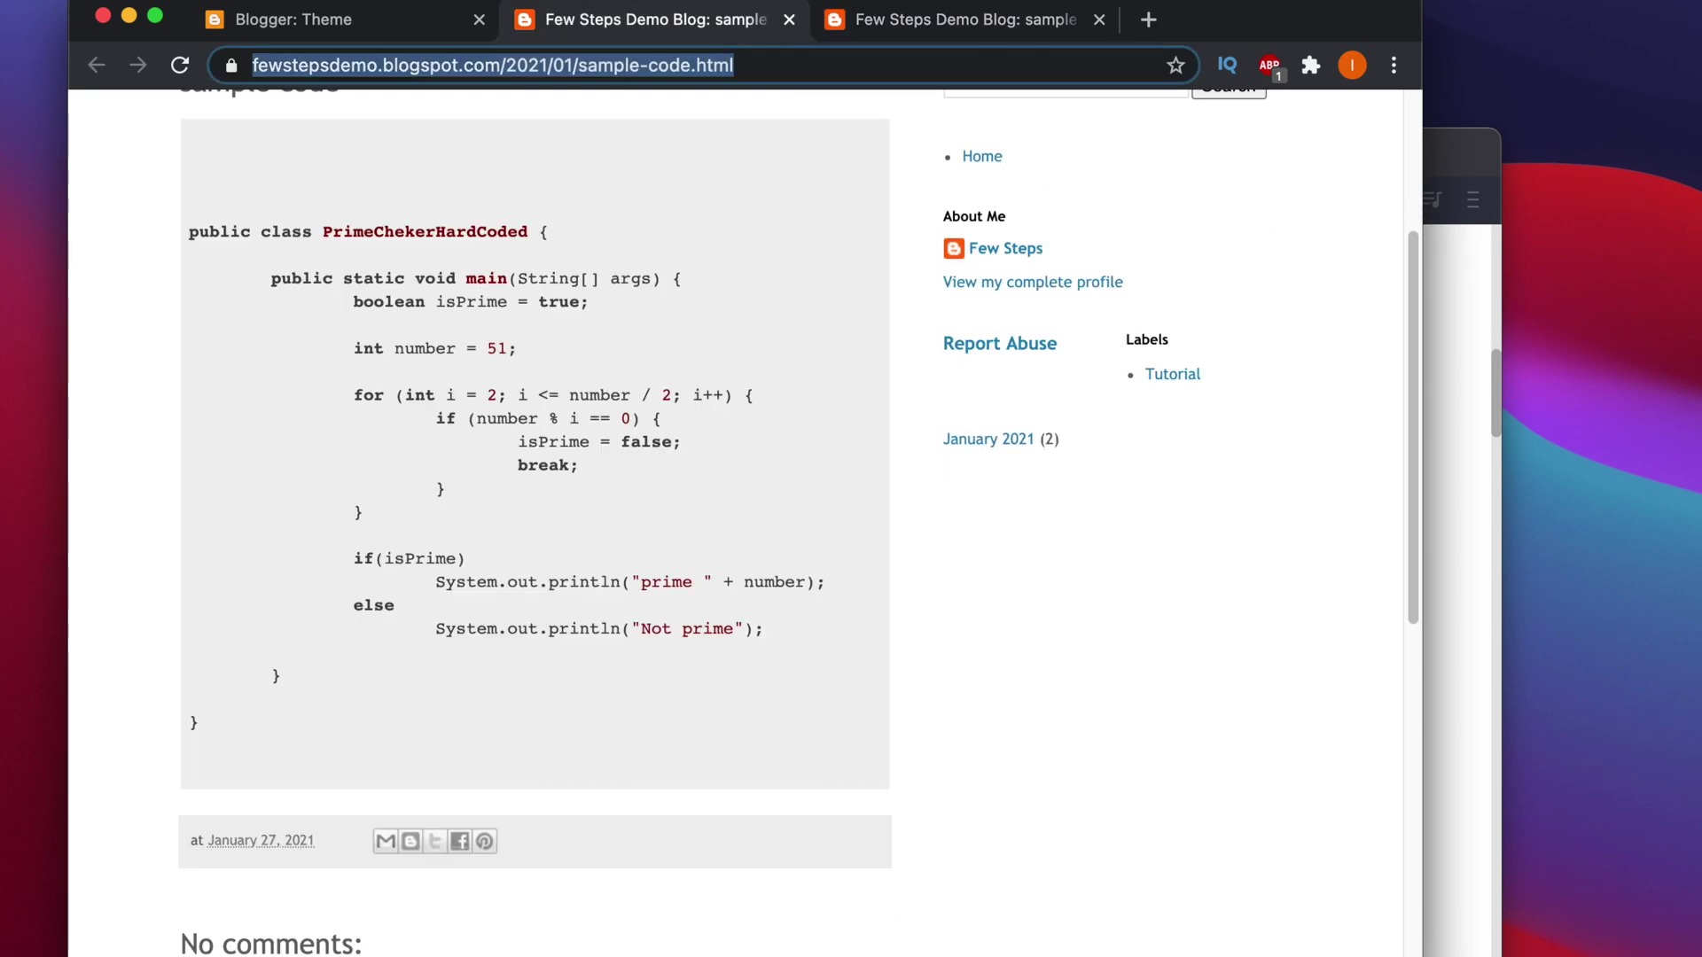
key("super+Tab")
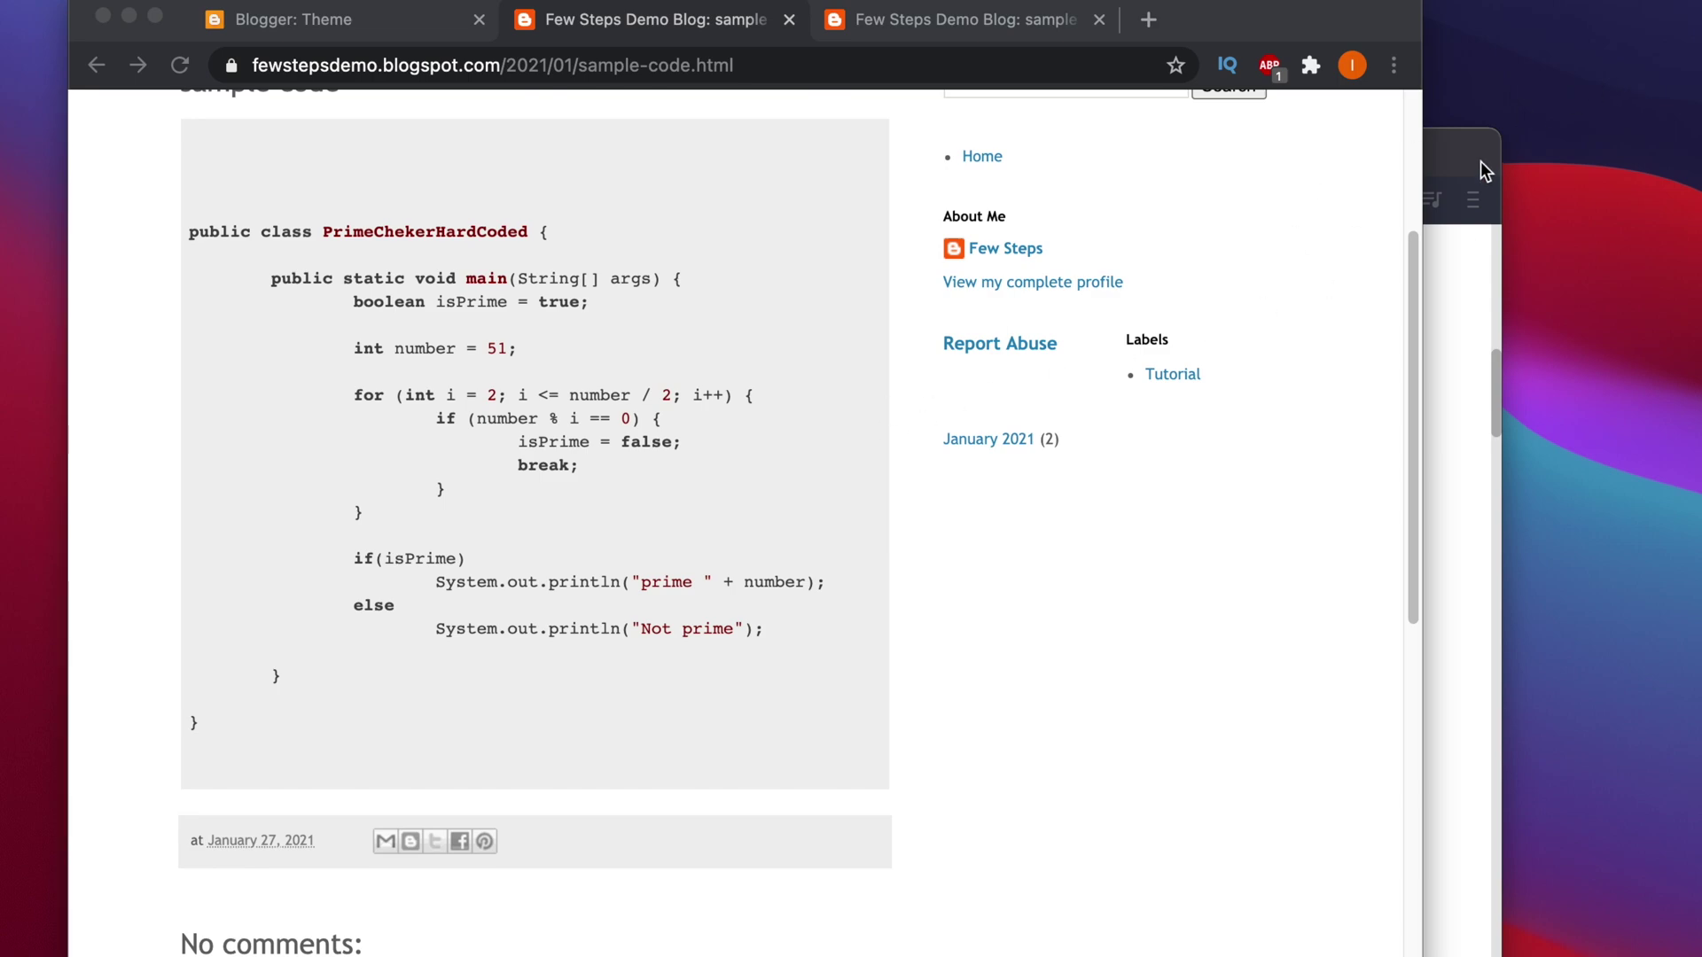
Go back to the jsDelivr home page and search for 'highlight line'.
left_click(1459, 178)
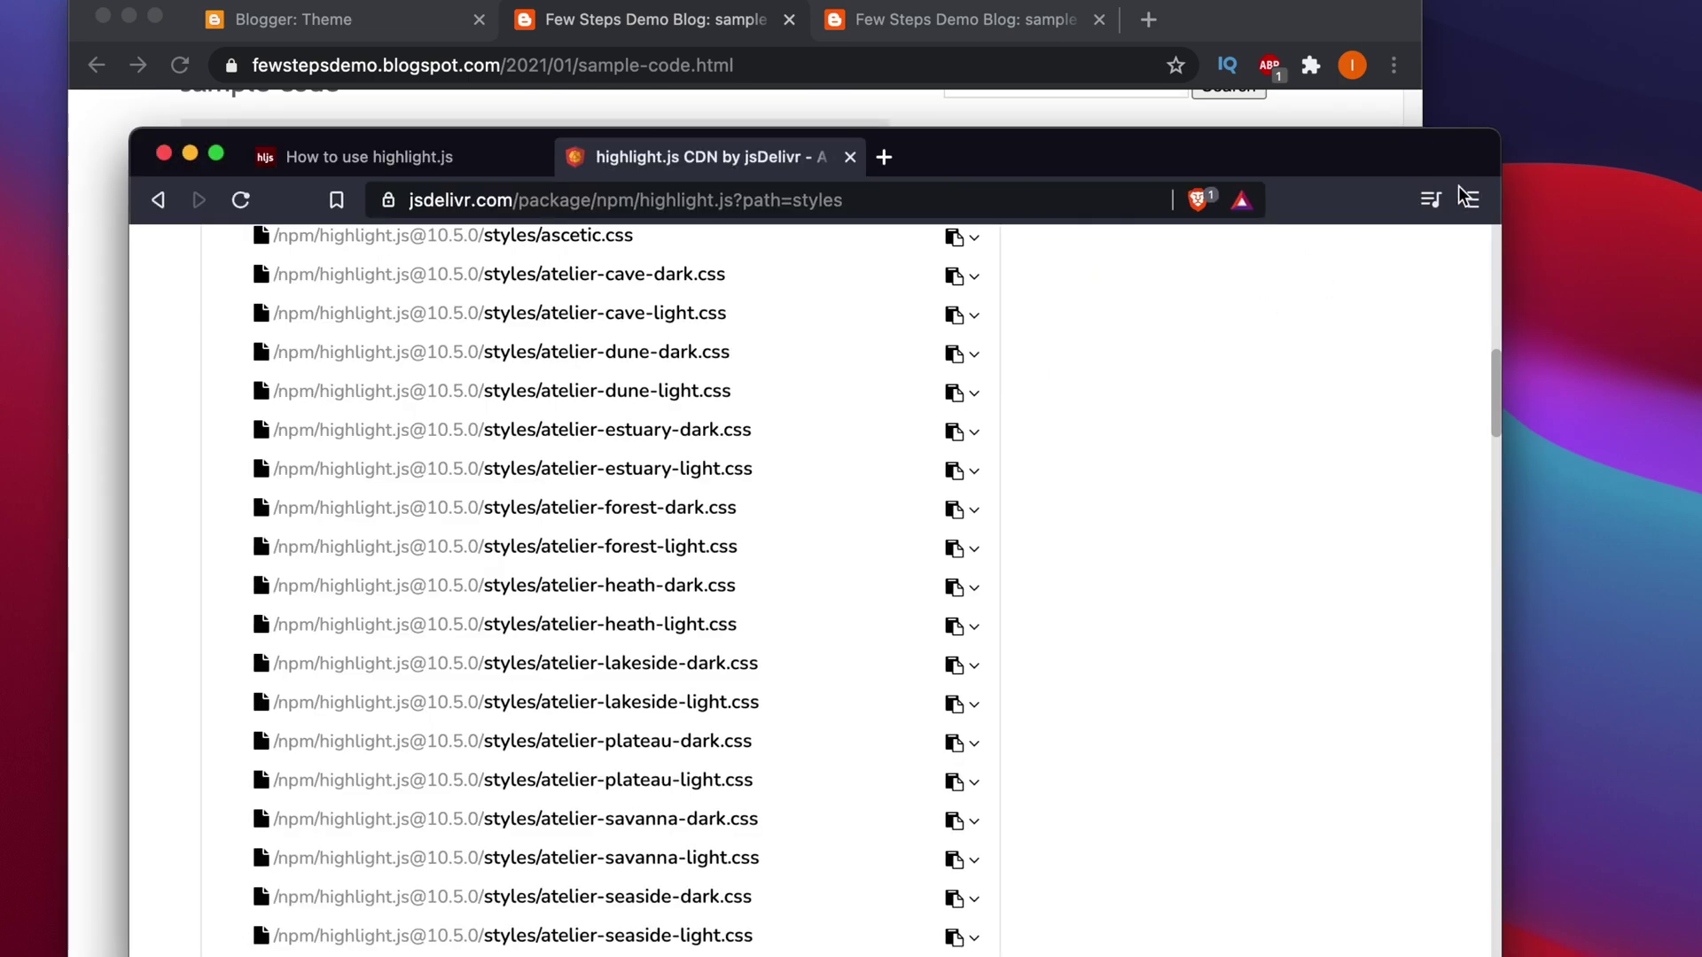
scroll(731, 362, "up", 10)
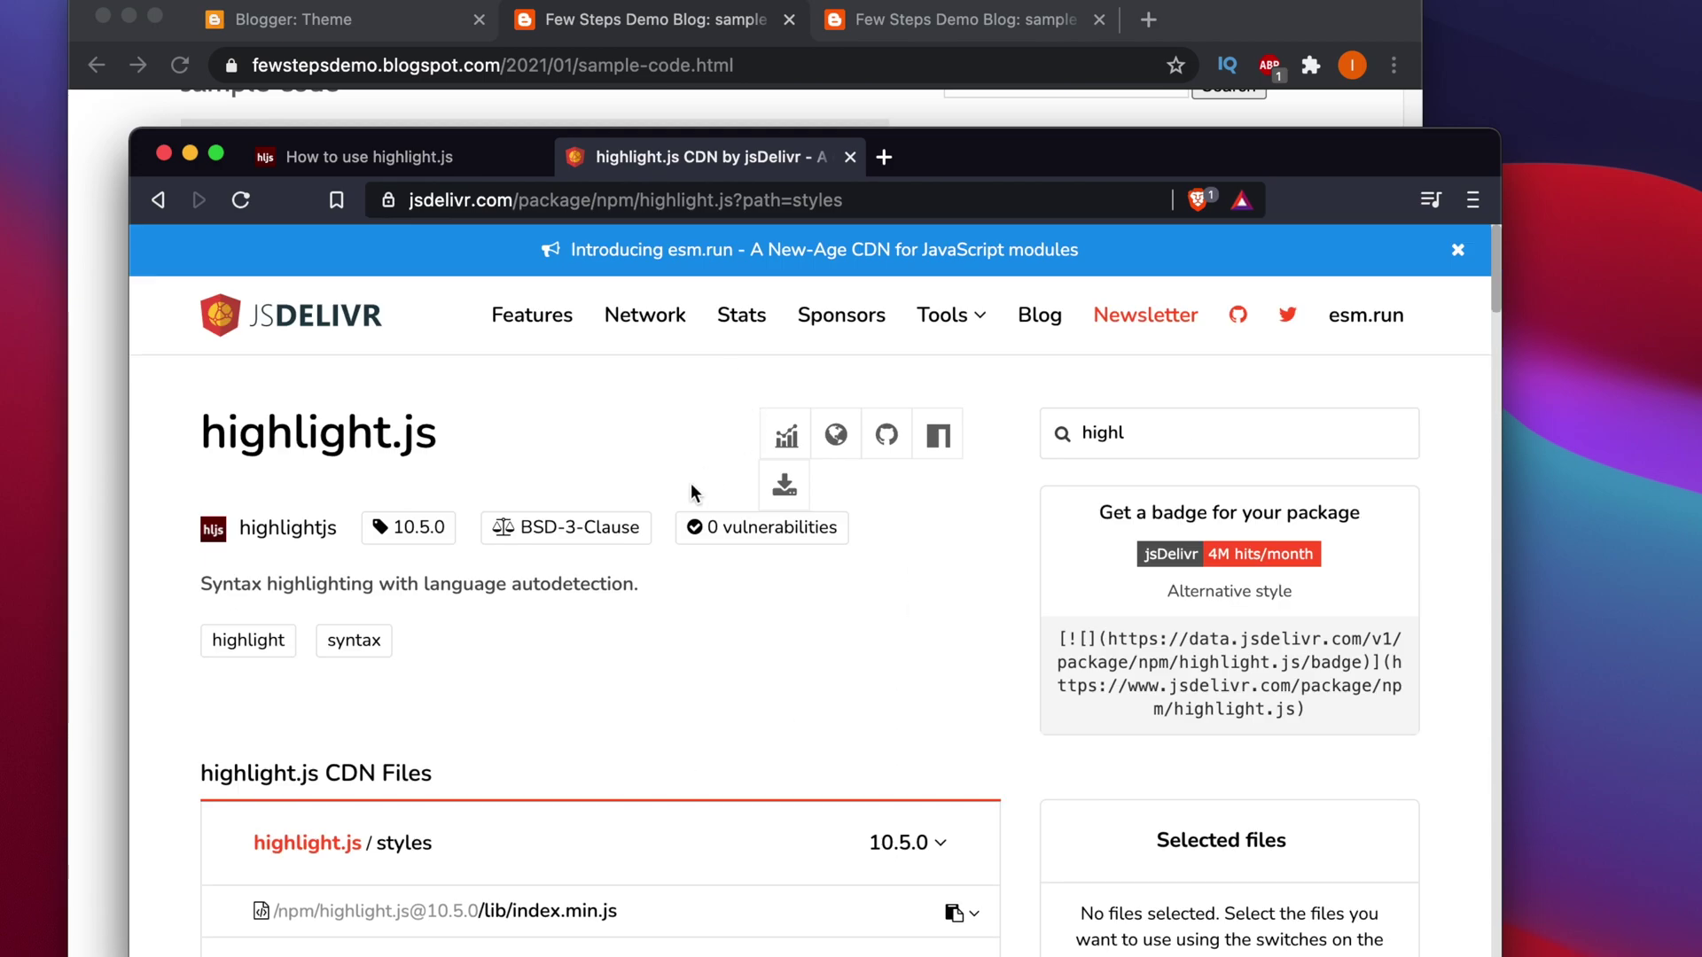
left_click(220, 314)
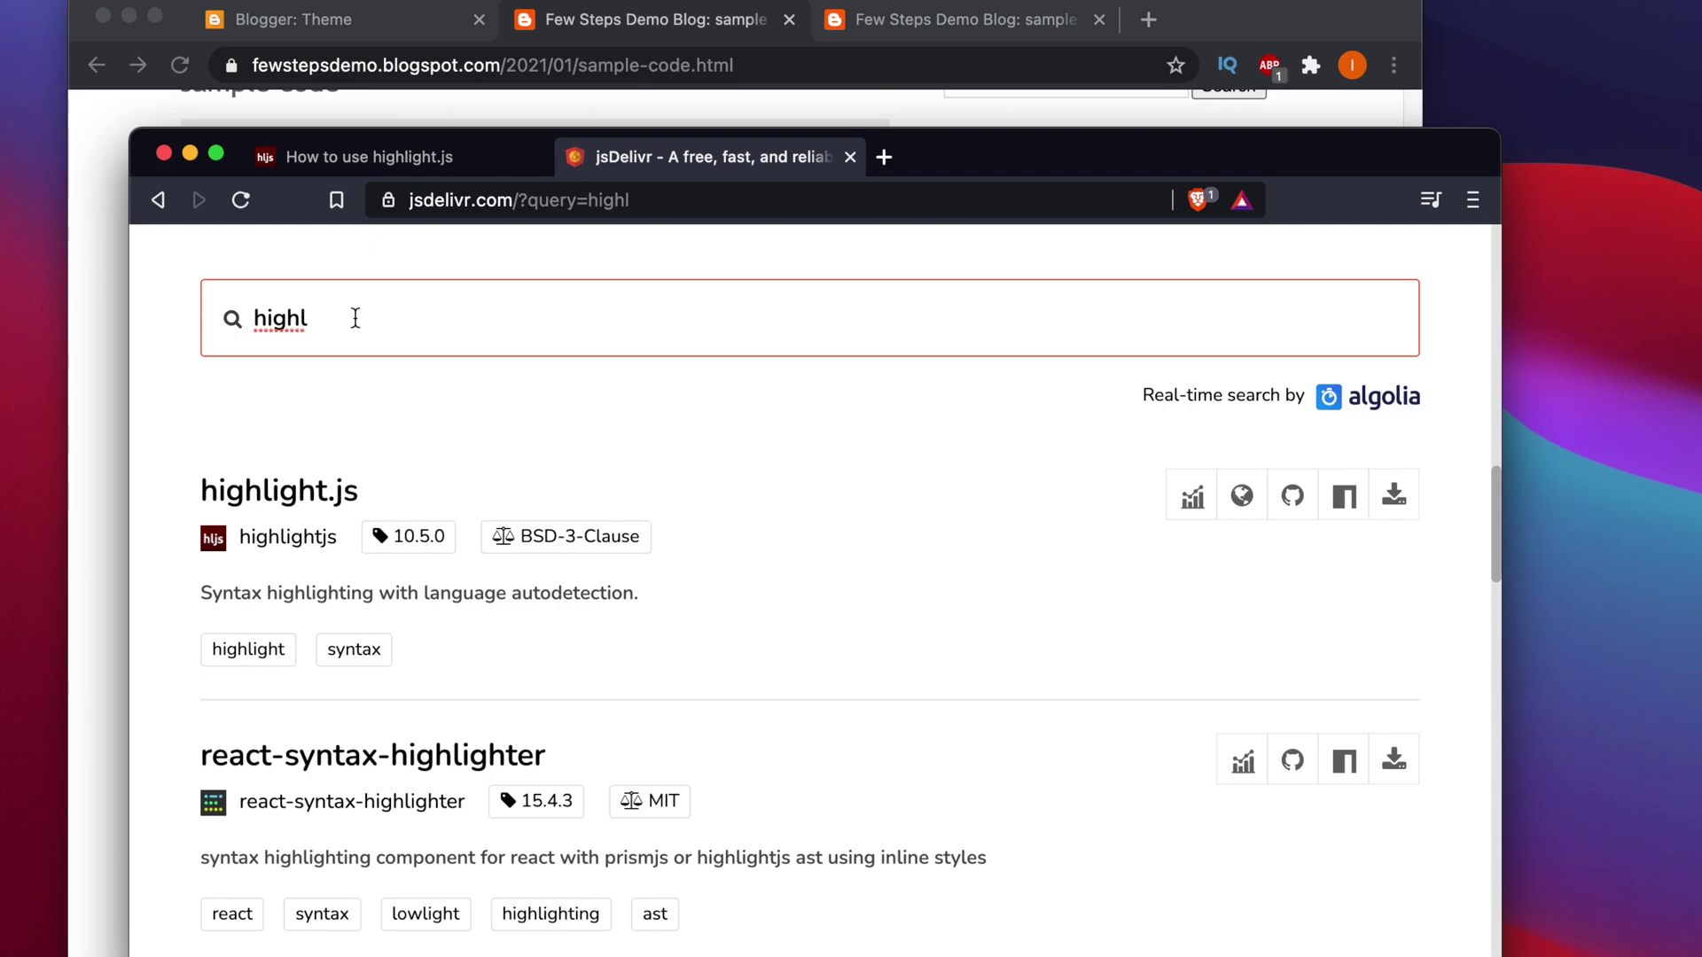
type("ght")
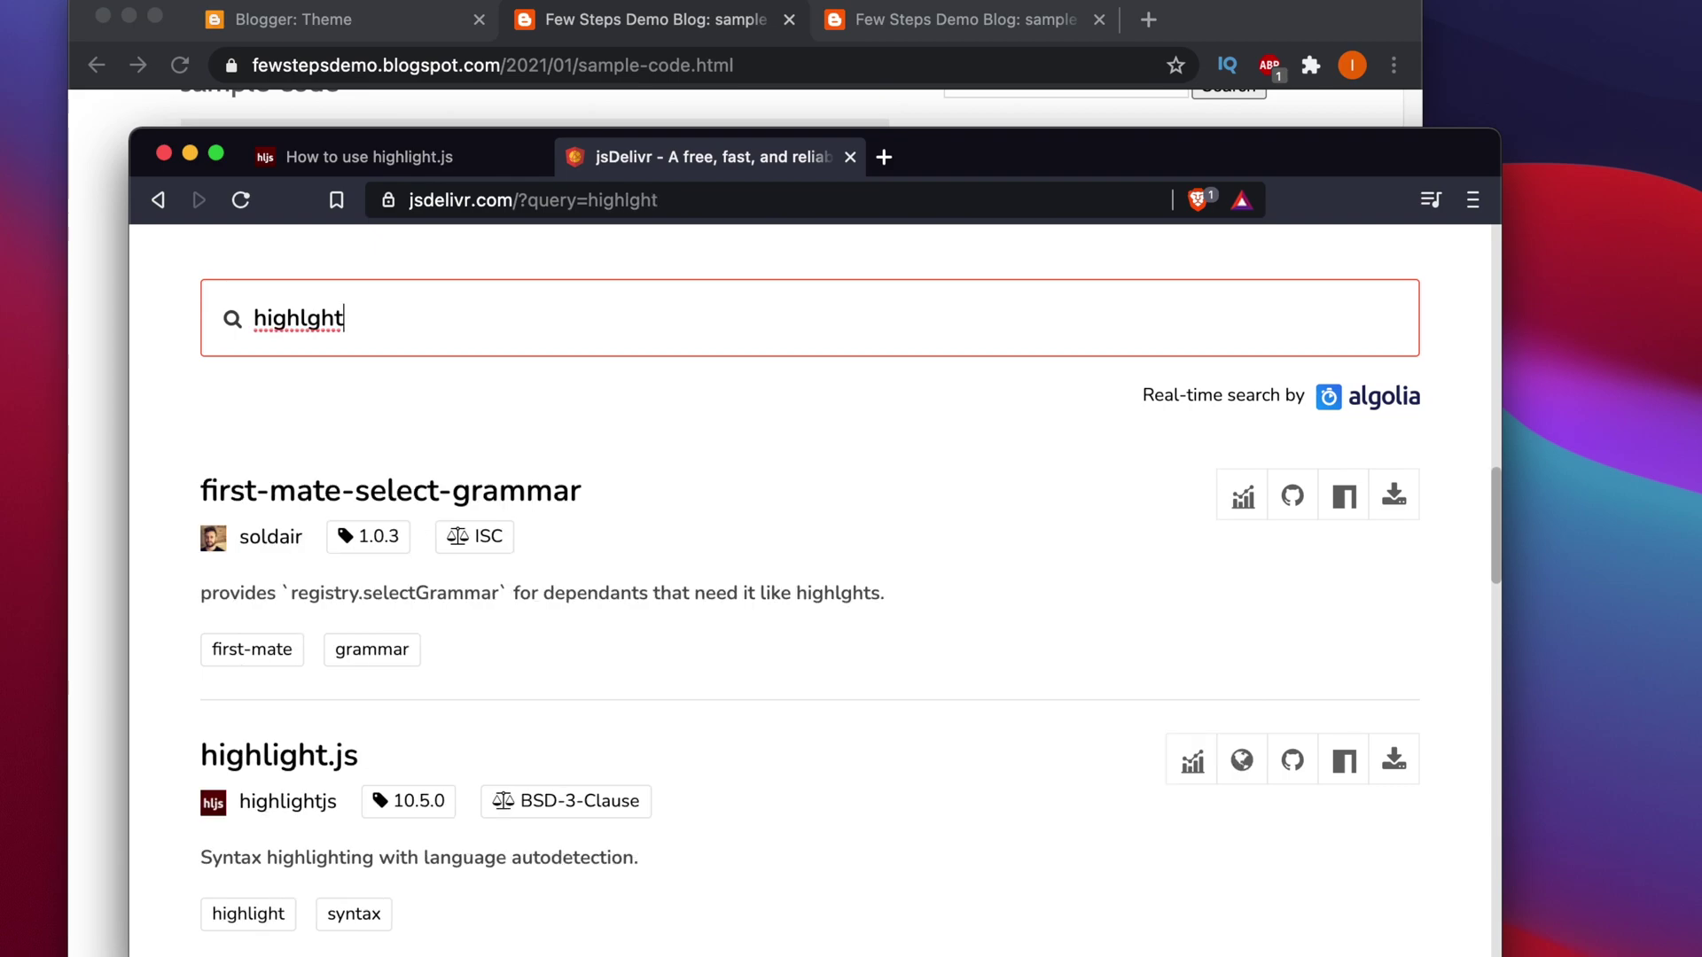
type(" line")
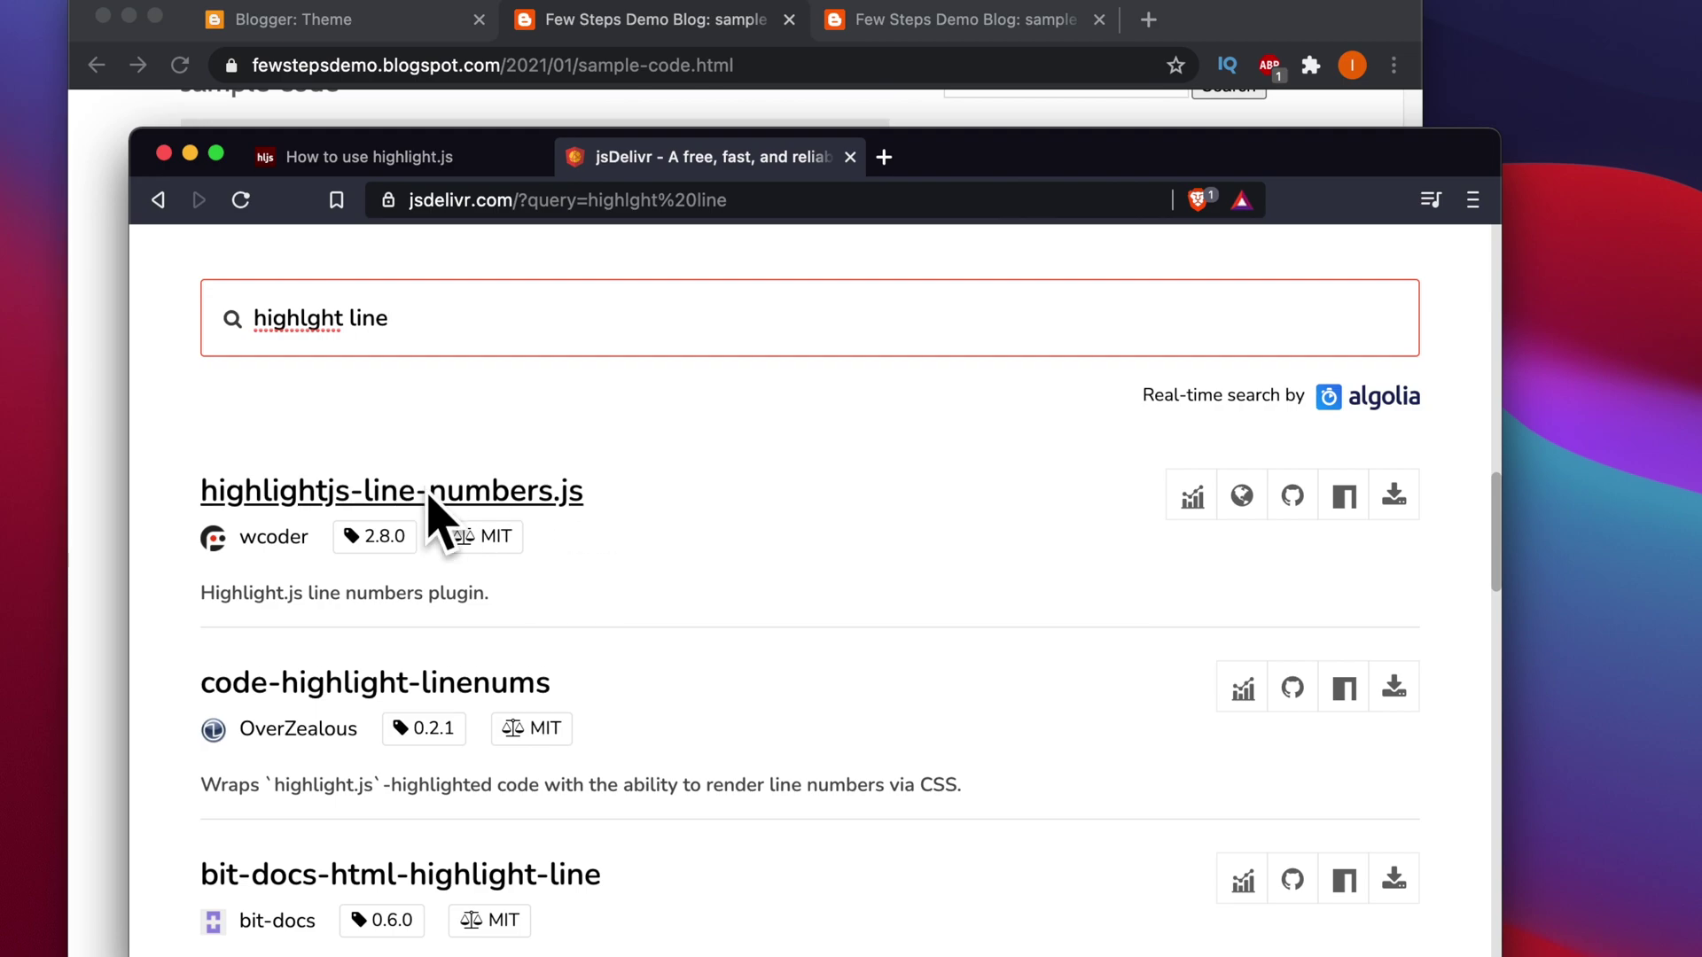
Open the highlightjs-line-numbers.js 2.8.0 package page from the search results.
left_click_drag(576, 493, 156, 492)
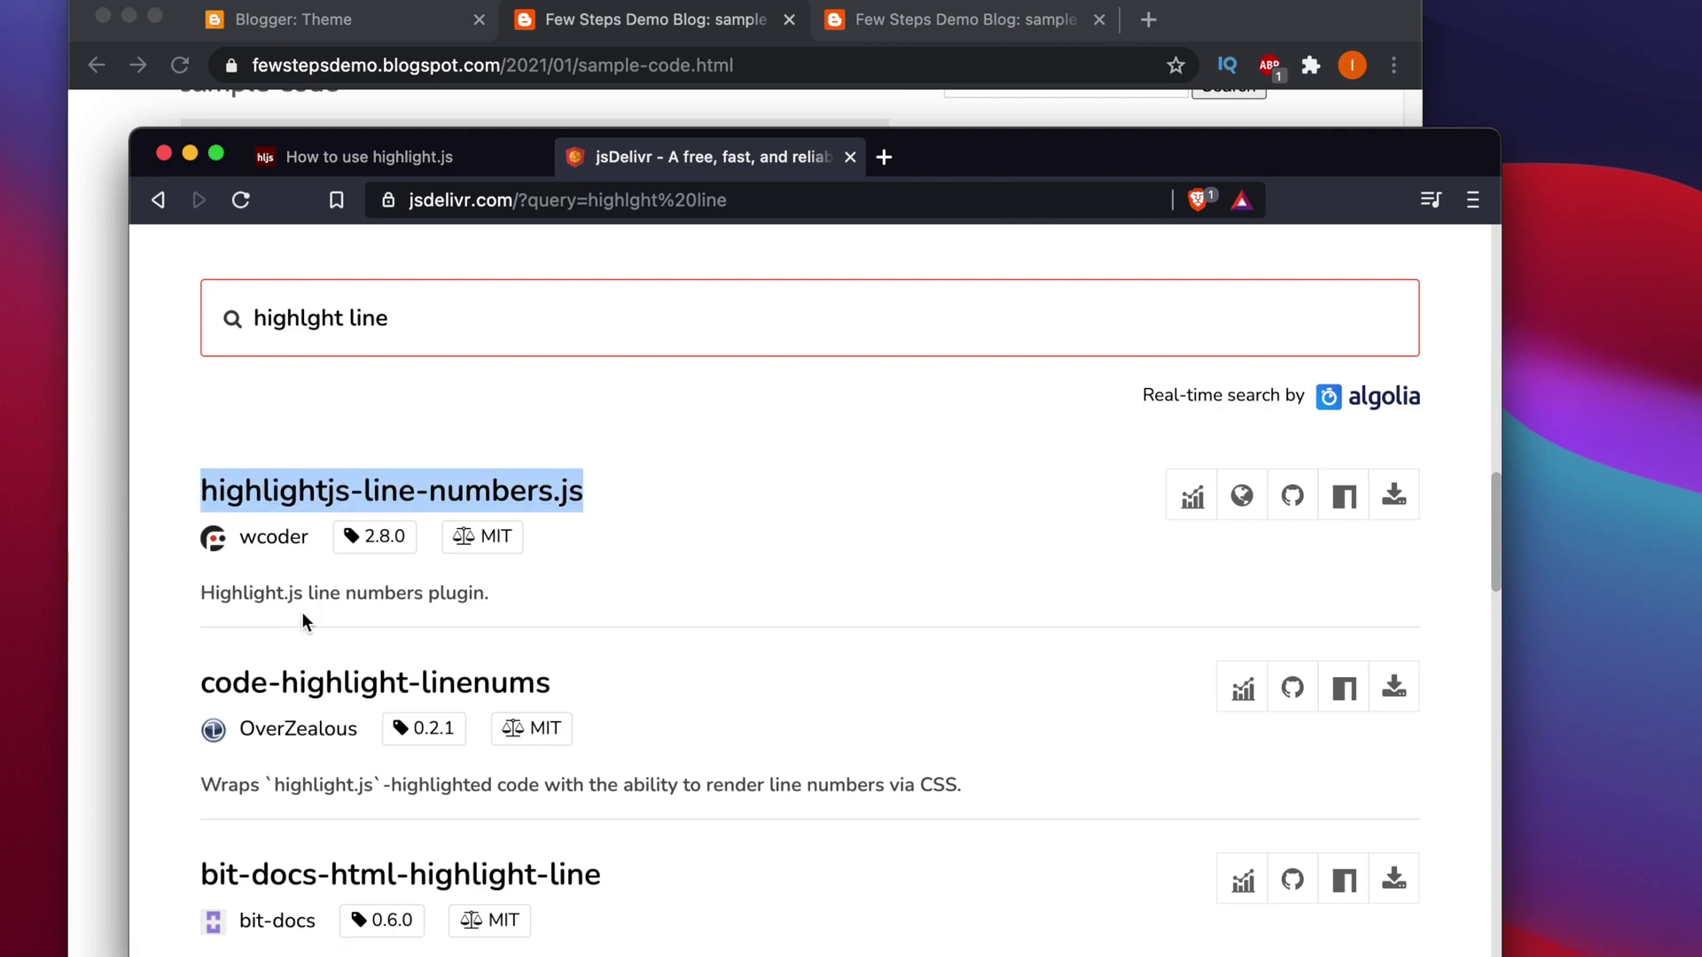
left_click_drag(312, 594, 197, 596)
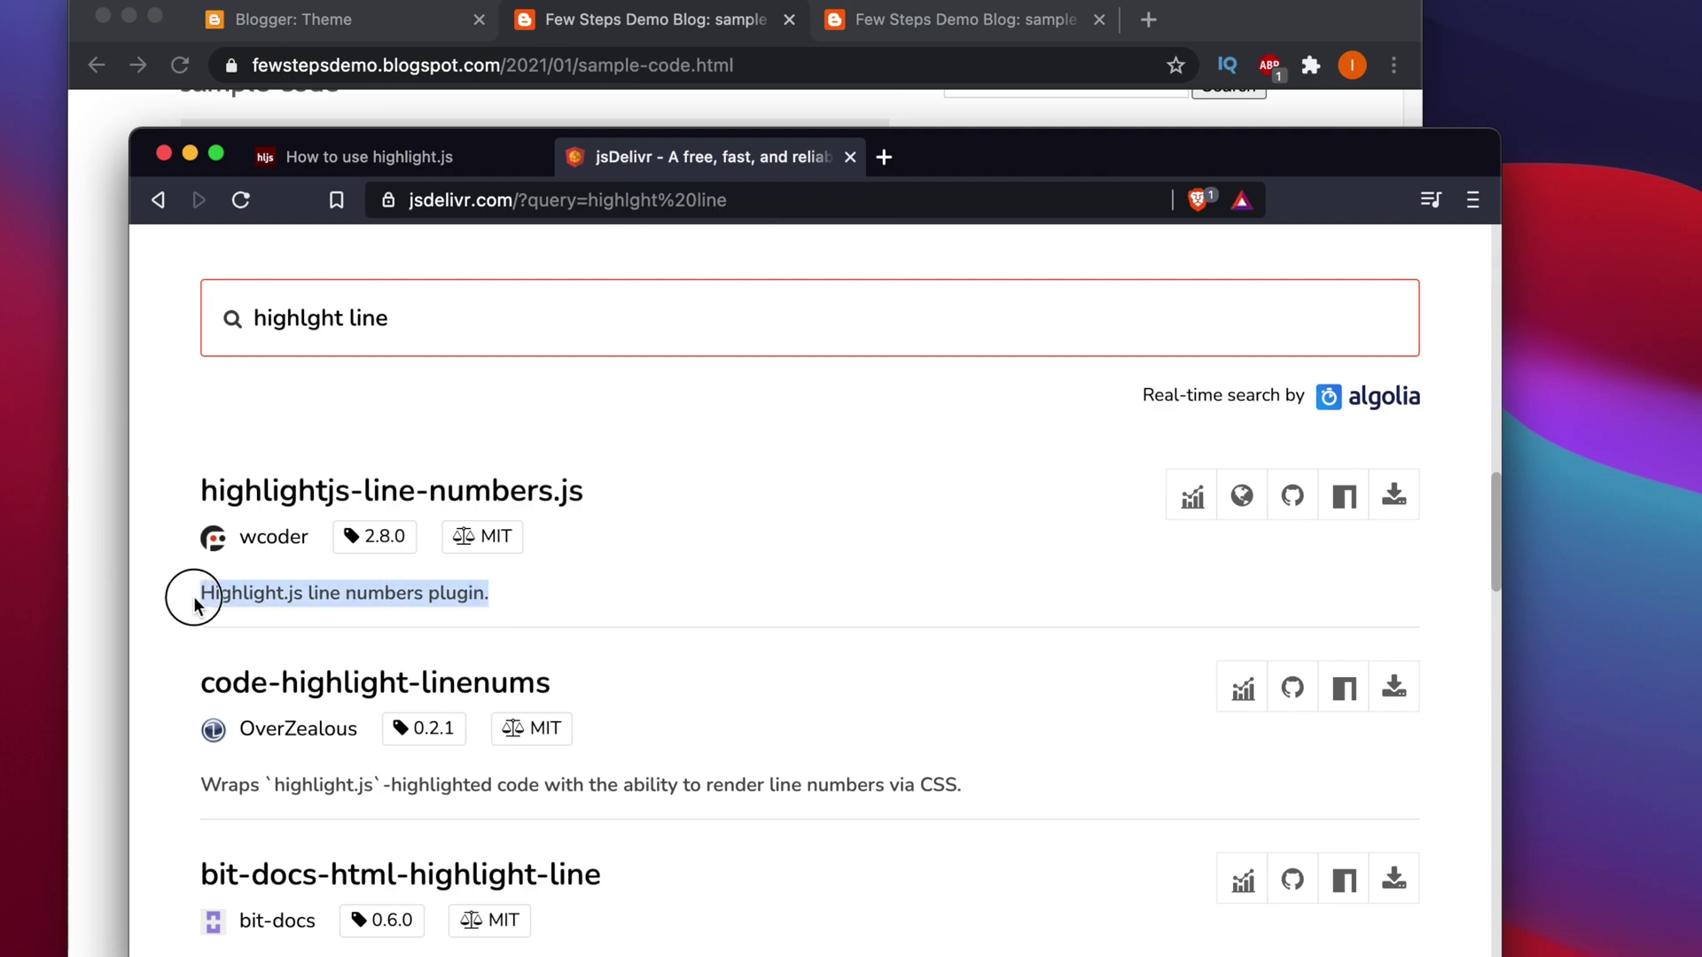
left_click(359, 512)
scroll(709, 577, "down", 5)
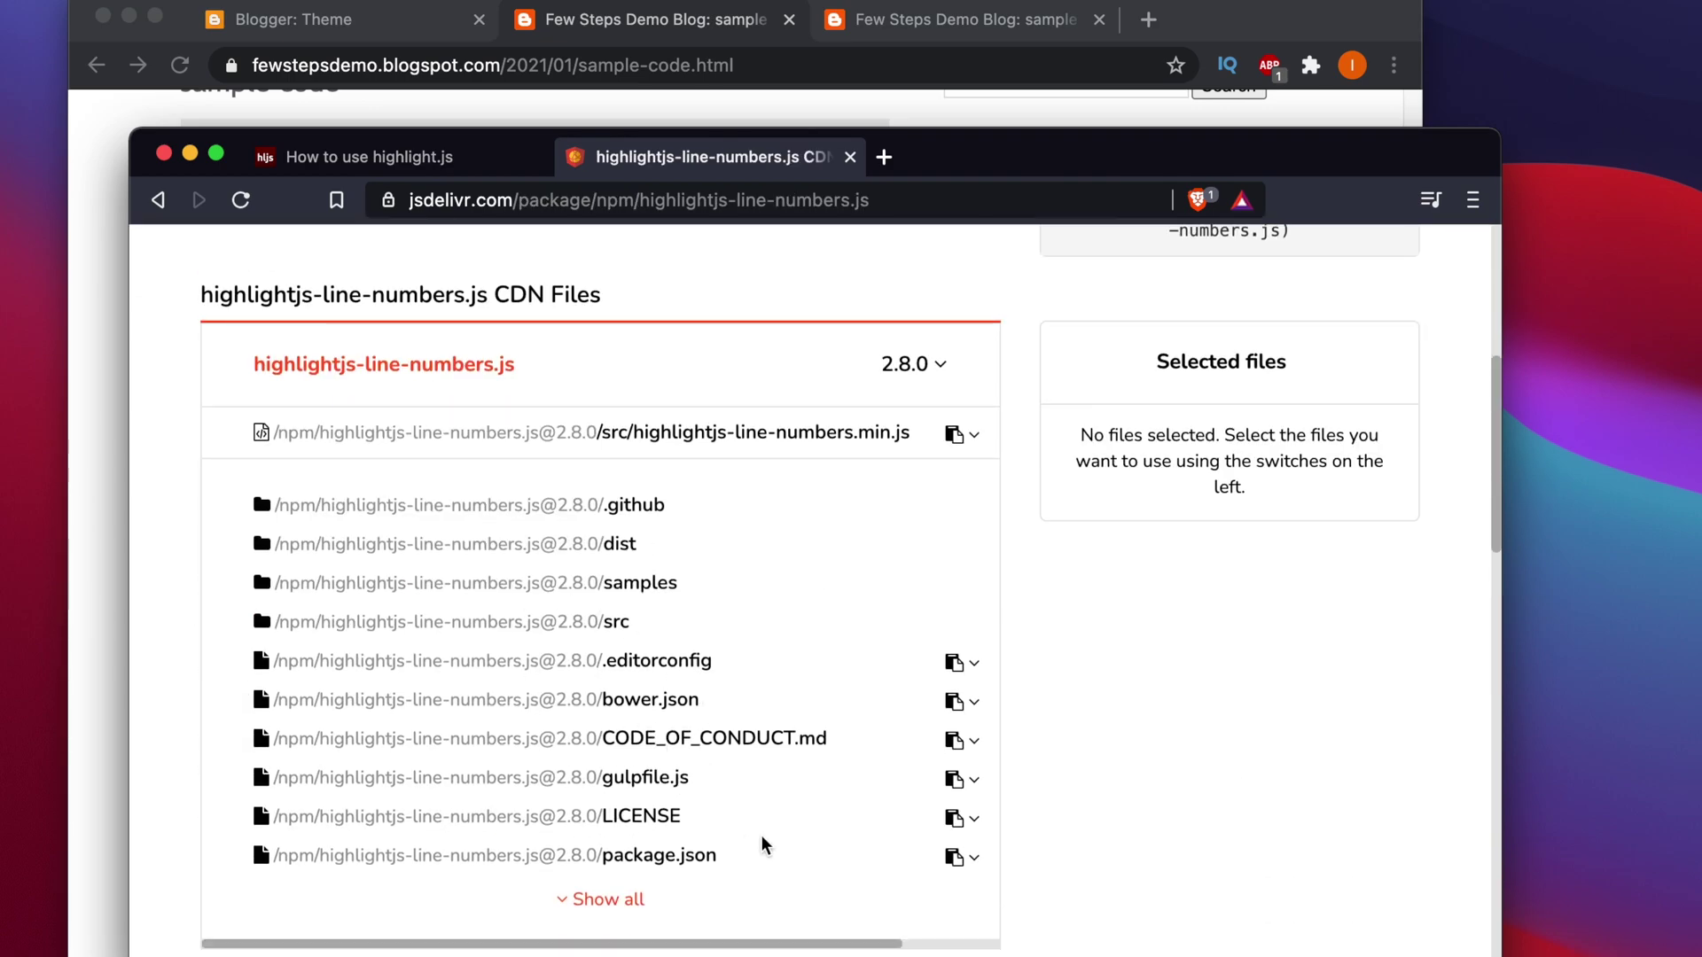
Copy the highlightjs-line-numbers.min.js 2.8.0 CDN URL and paste it into a new tab's address bar.
scroll(741, 745, "up", 3)
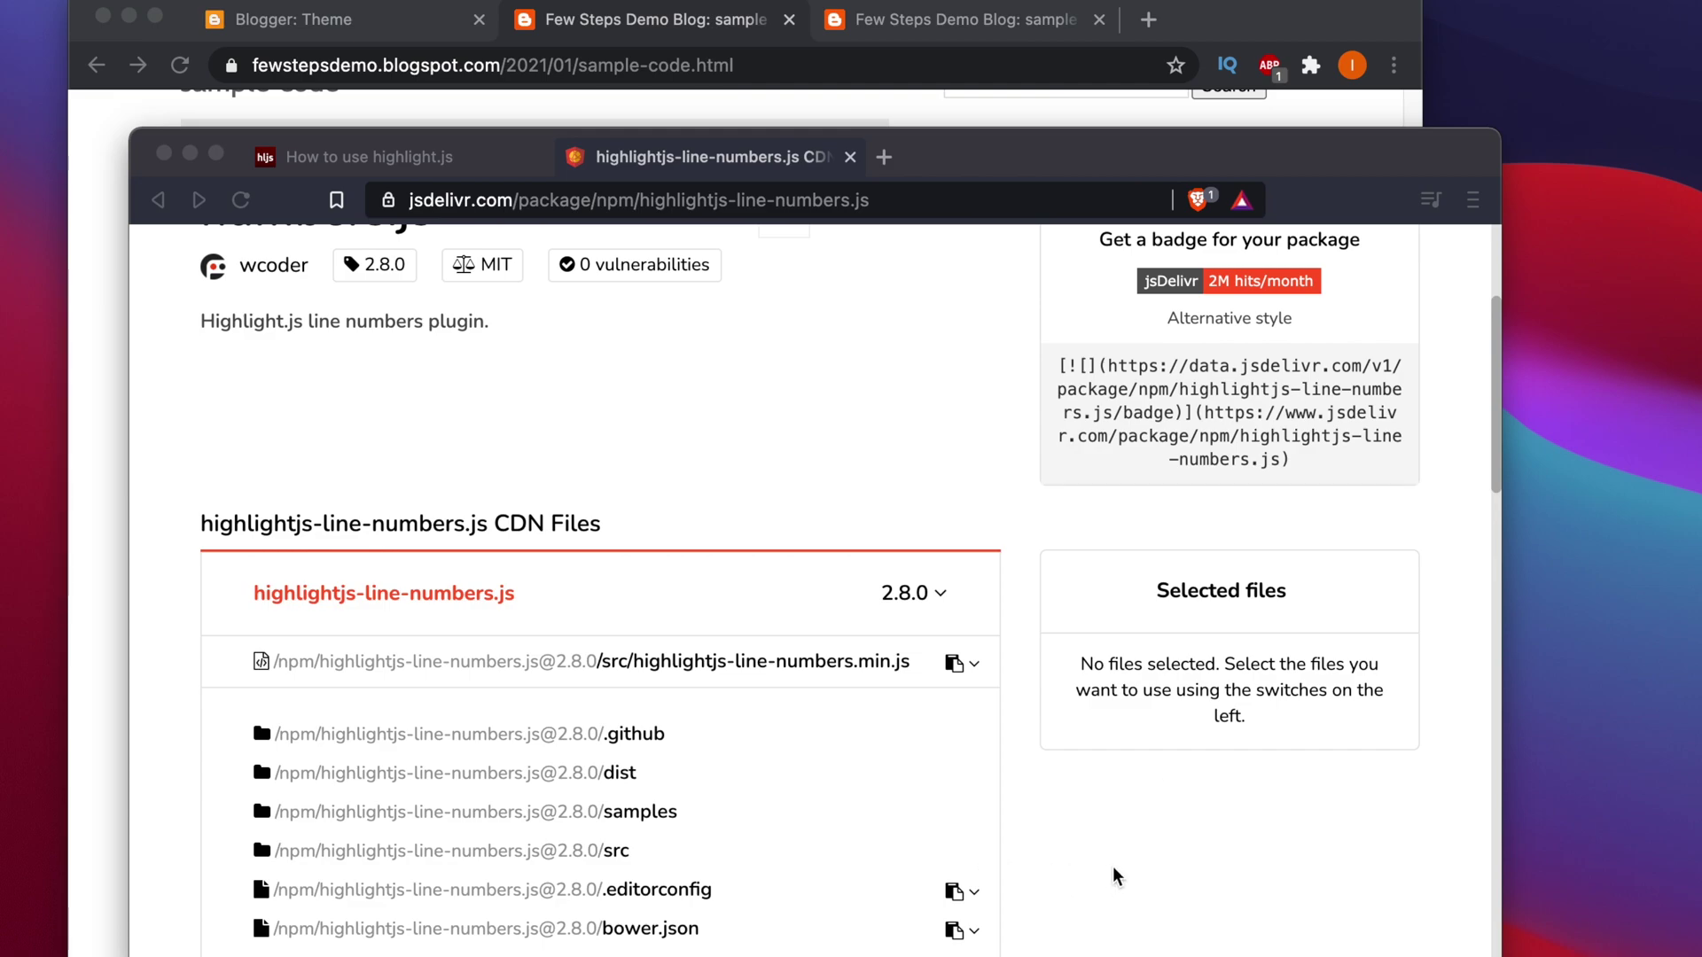
left_click(623, 660)
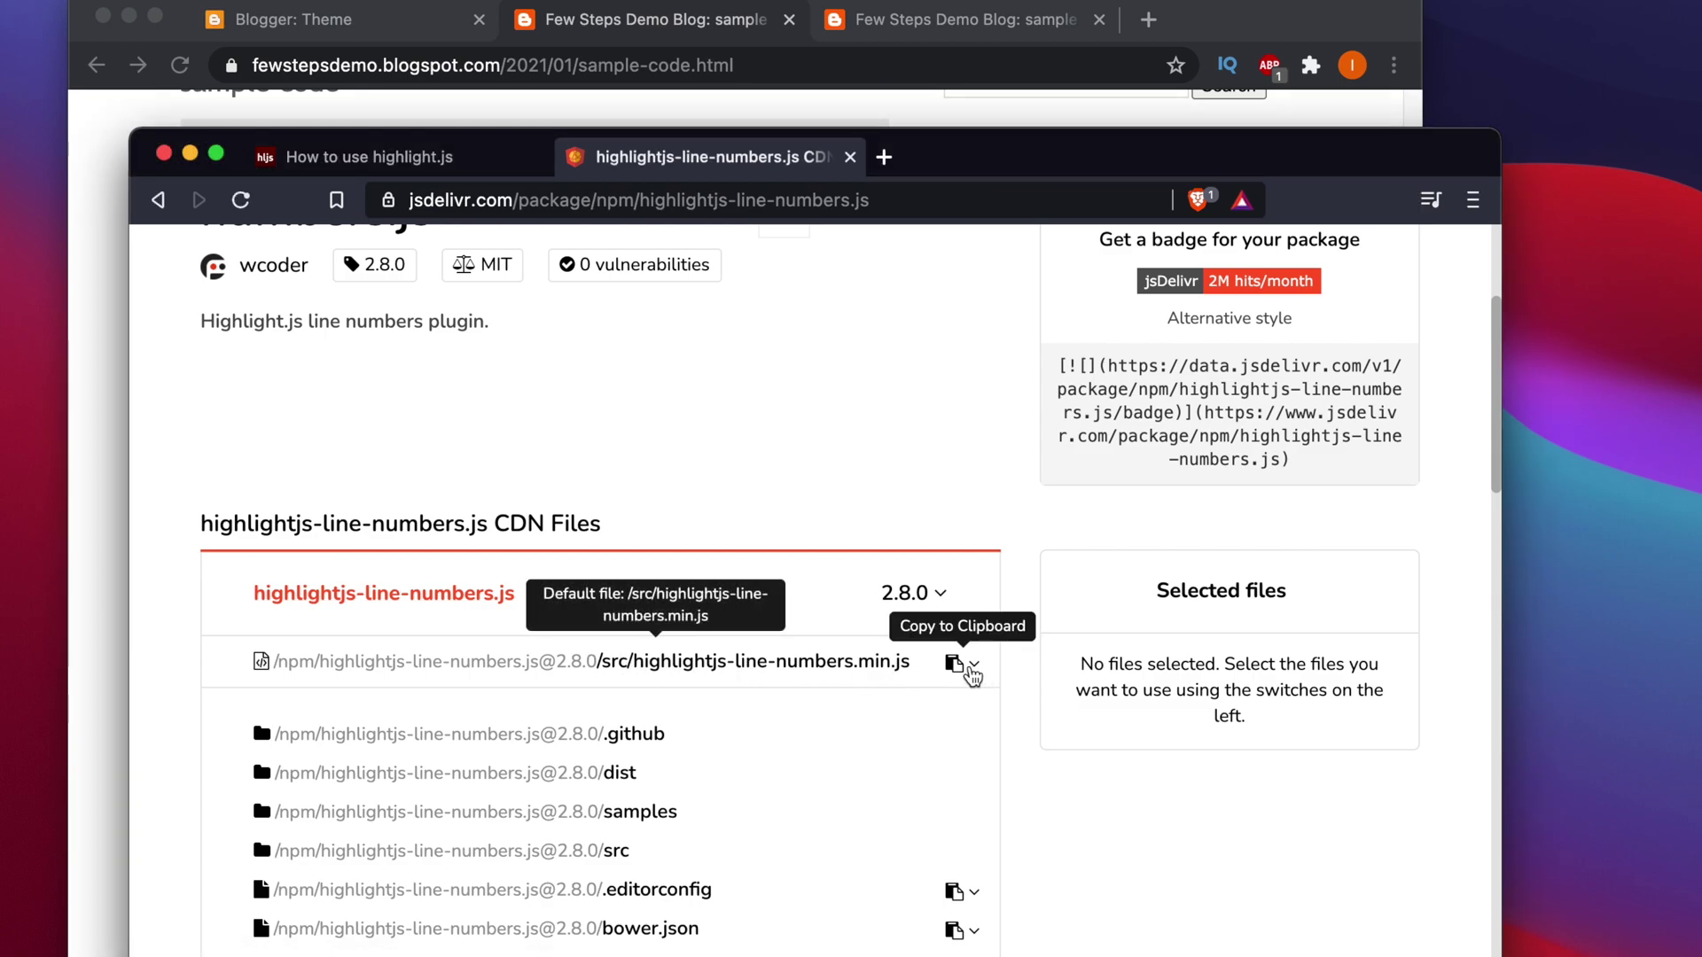
mouse_move(972, 676)
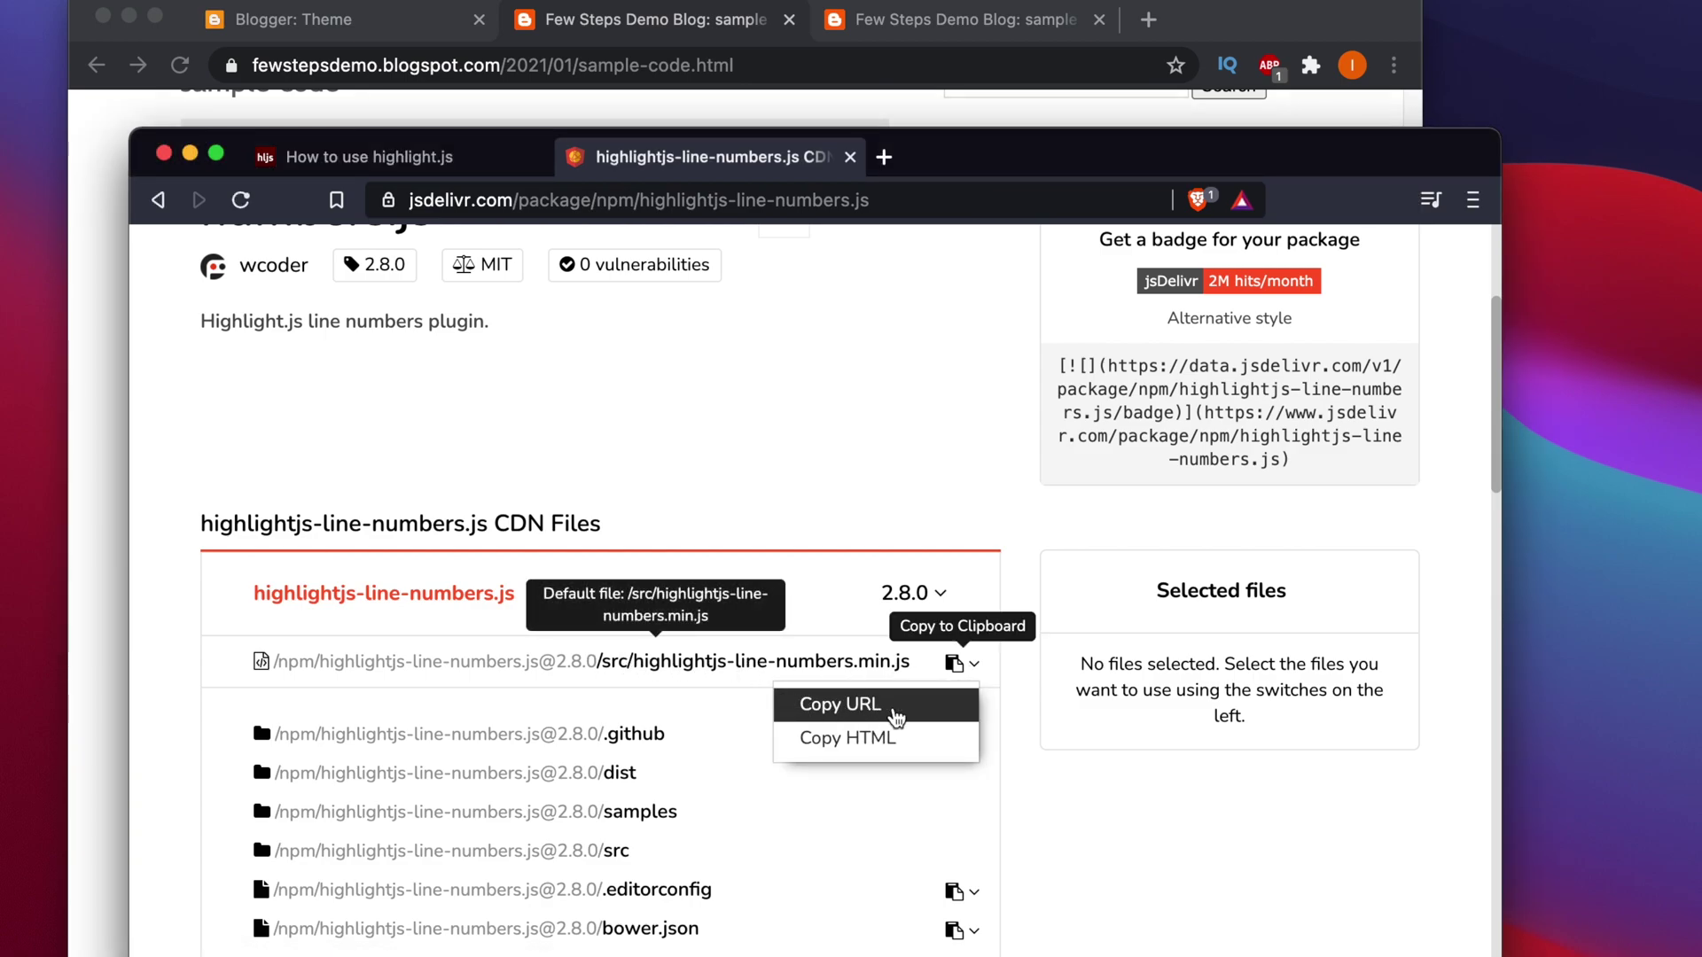
left_click(887, 713)
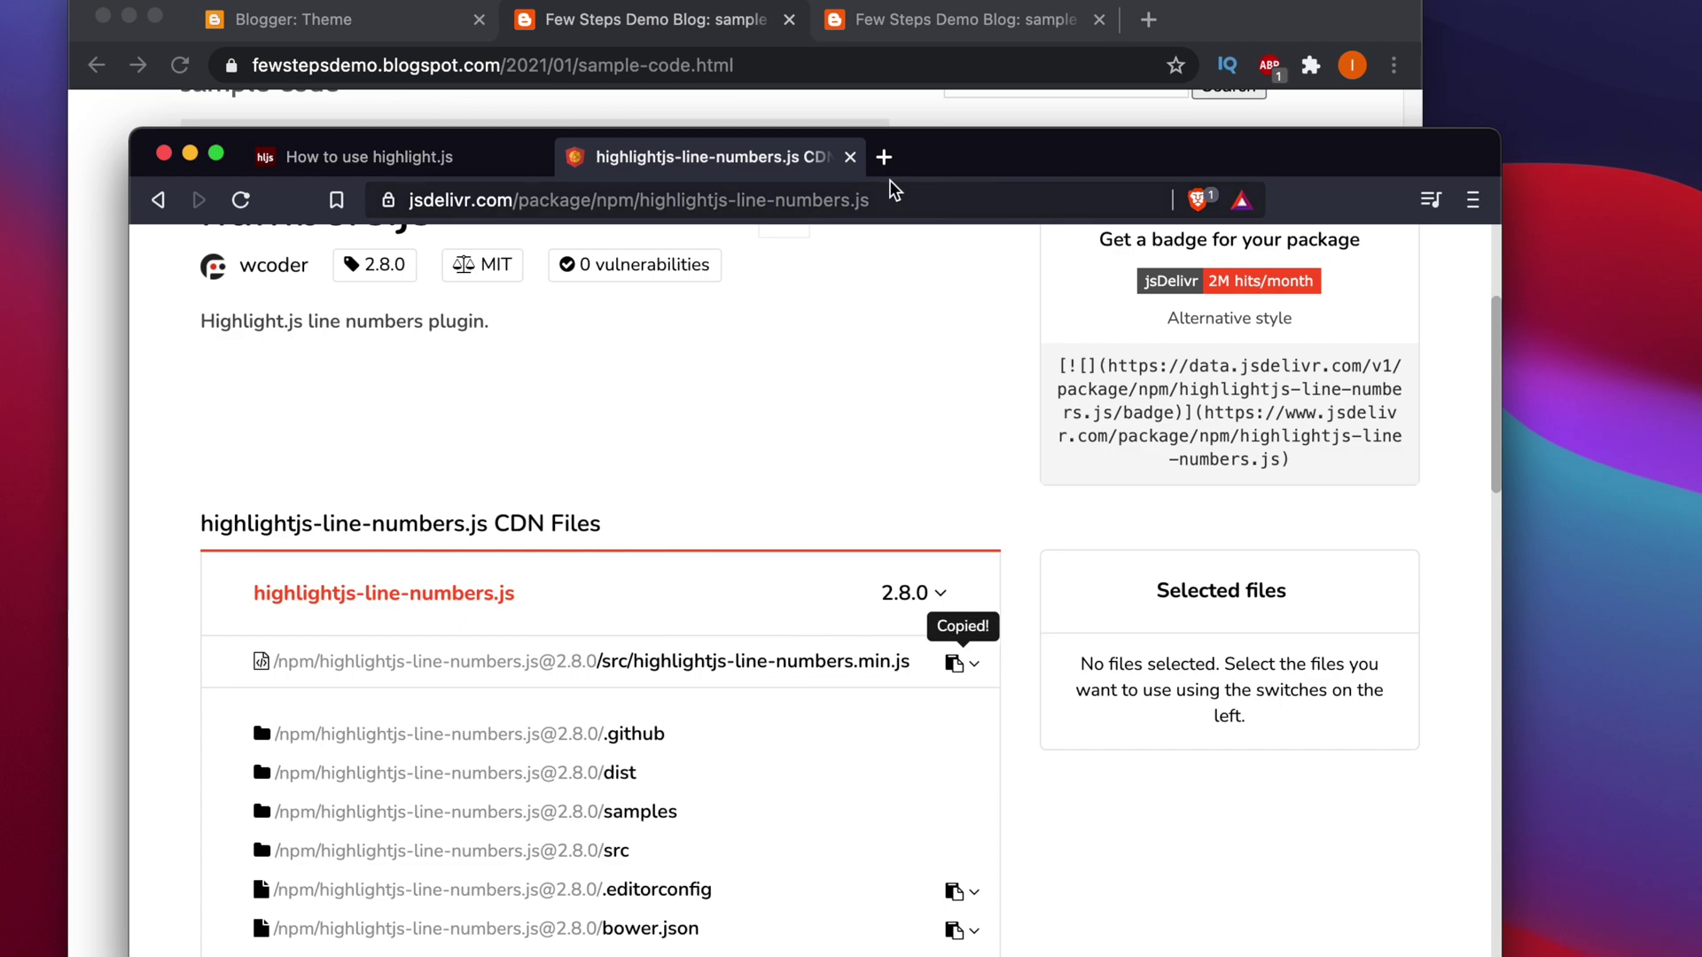
left_click(884, 157)
key("super+v")
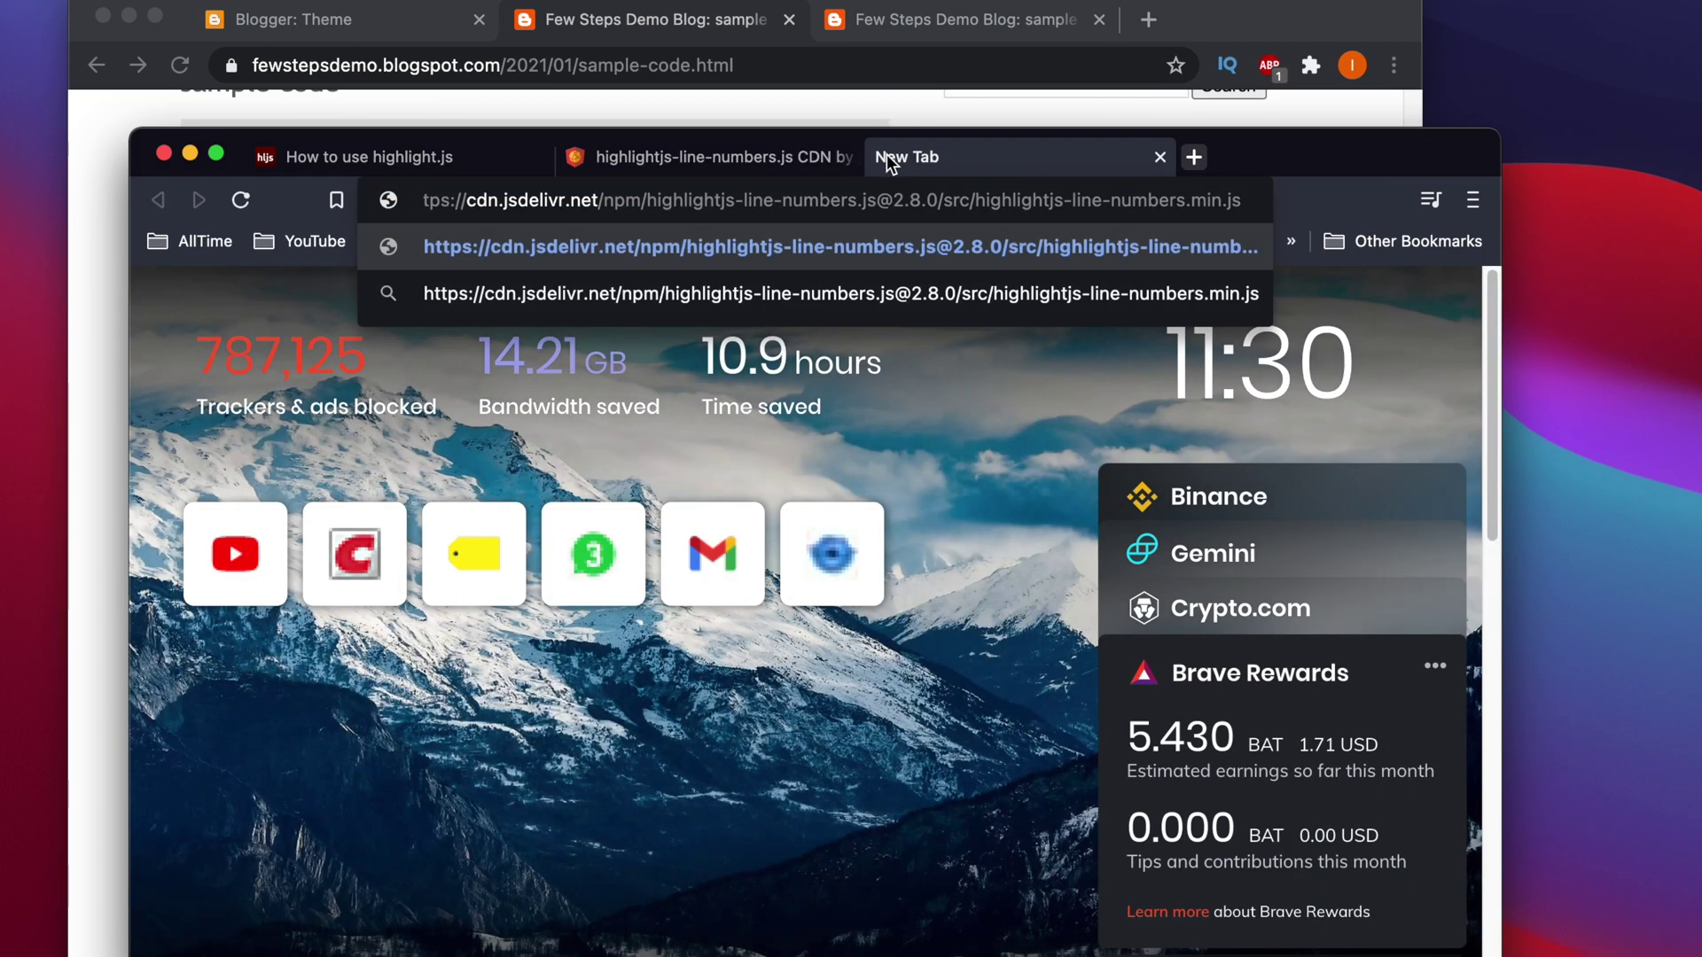
Load the min.js source and find initLineNumbersOnLoad by searching 'initLine'.
key("Return")
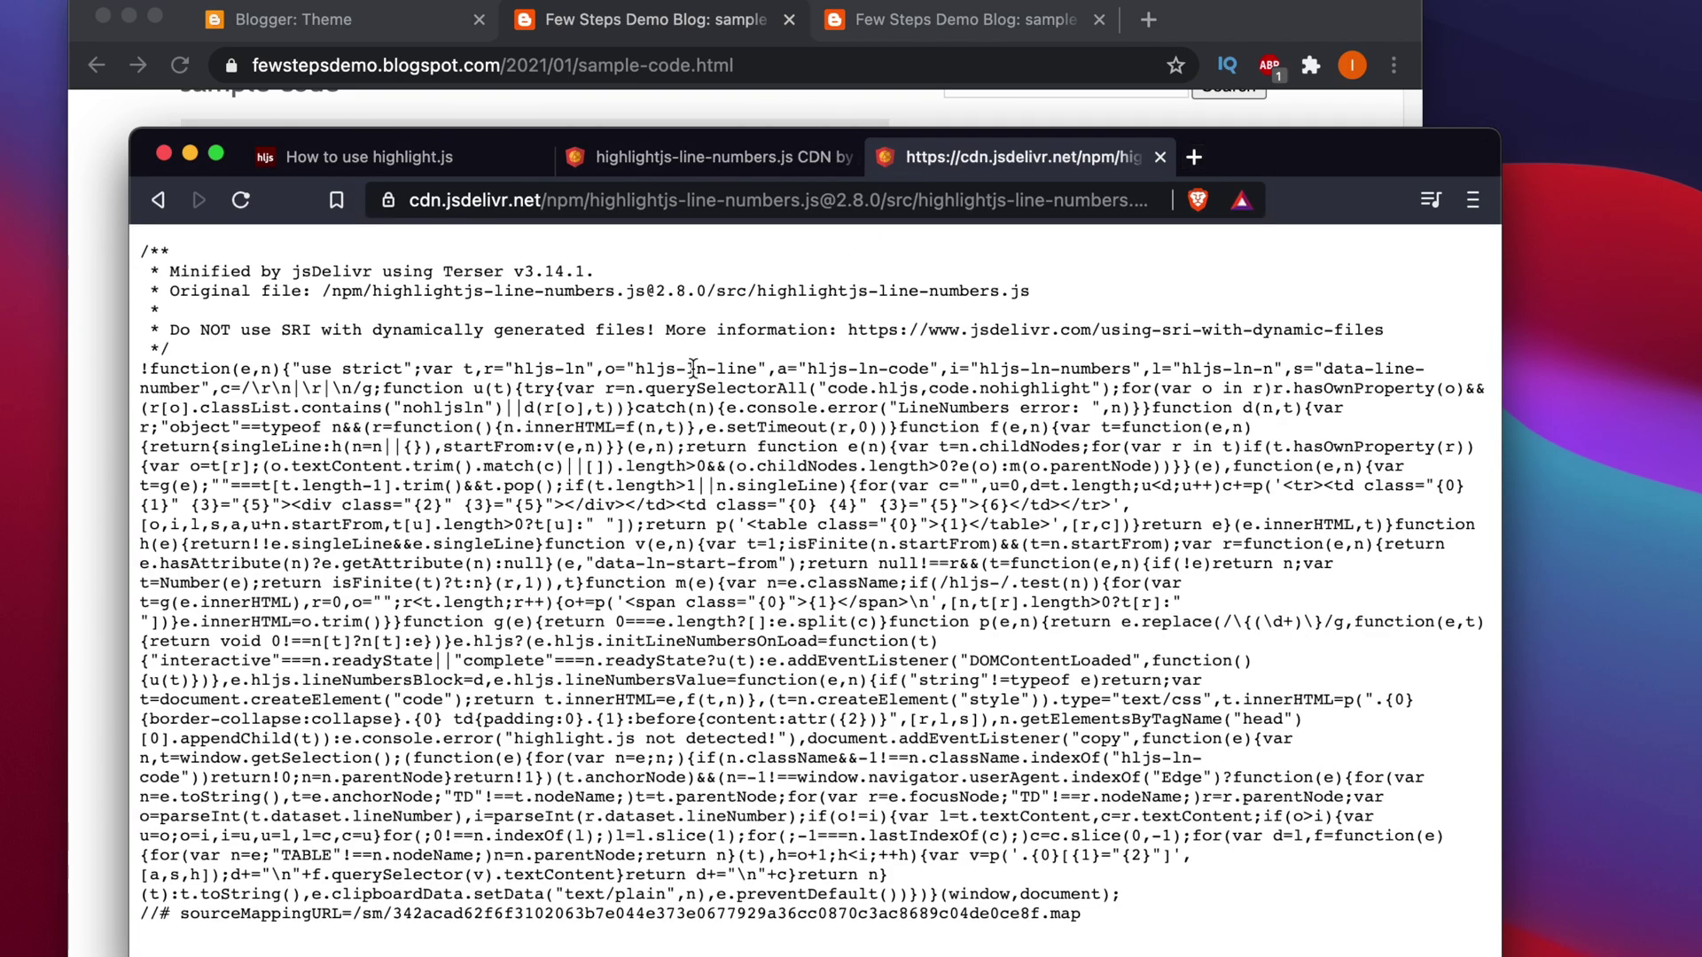
key("super+f")
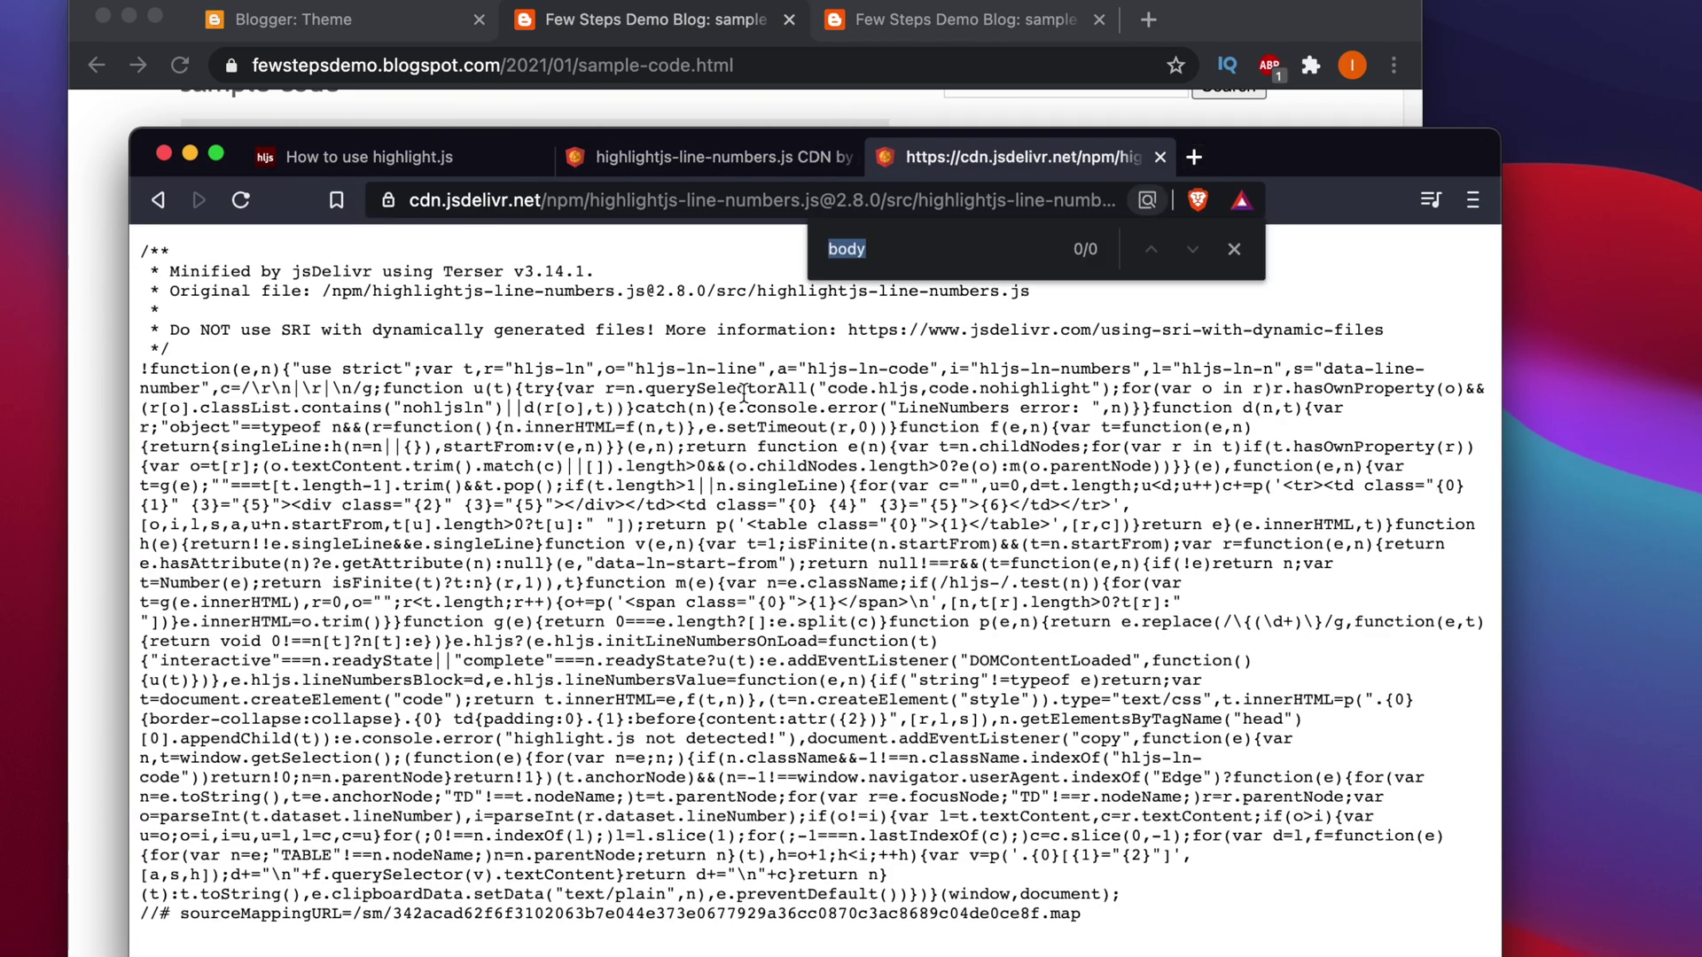
type("init")
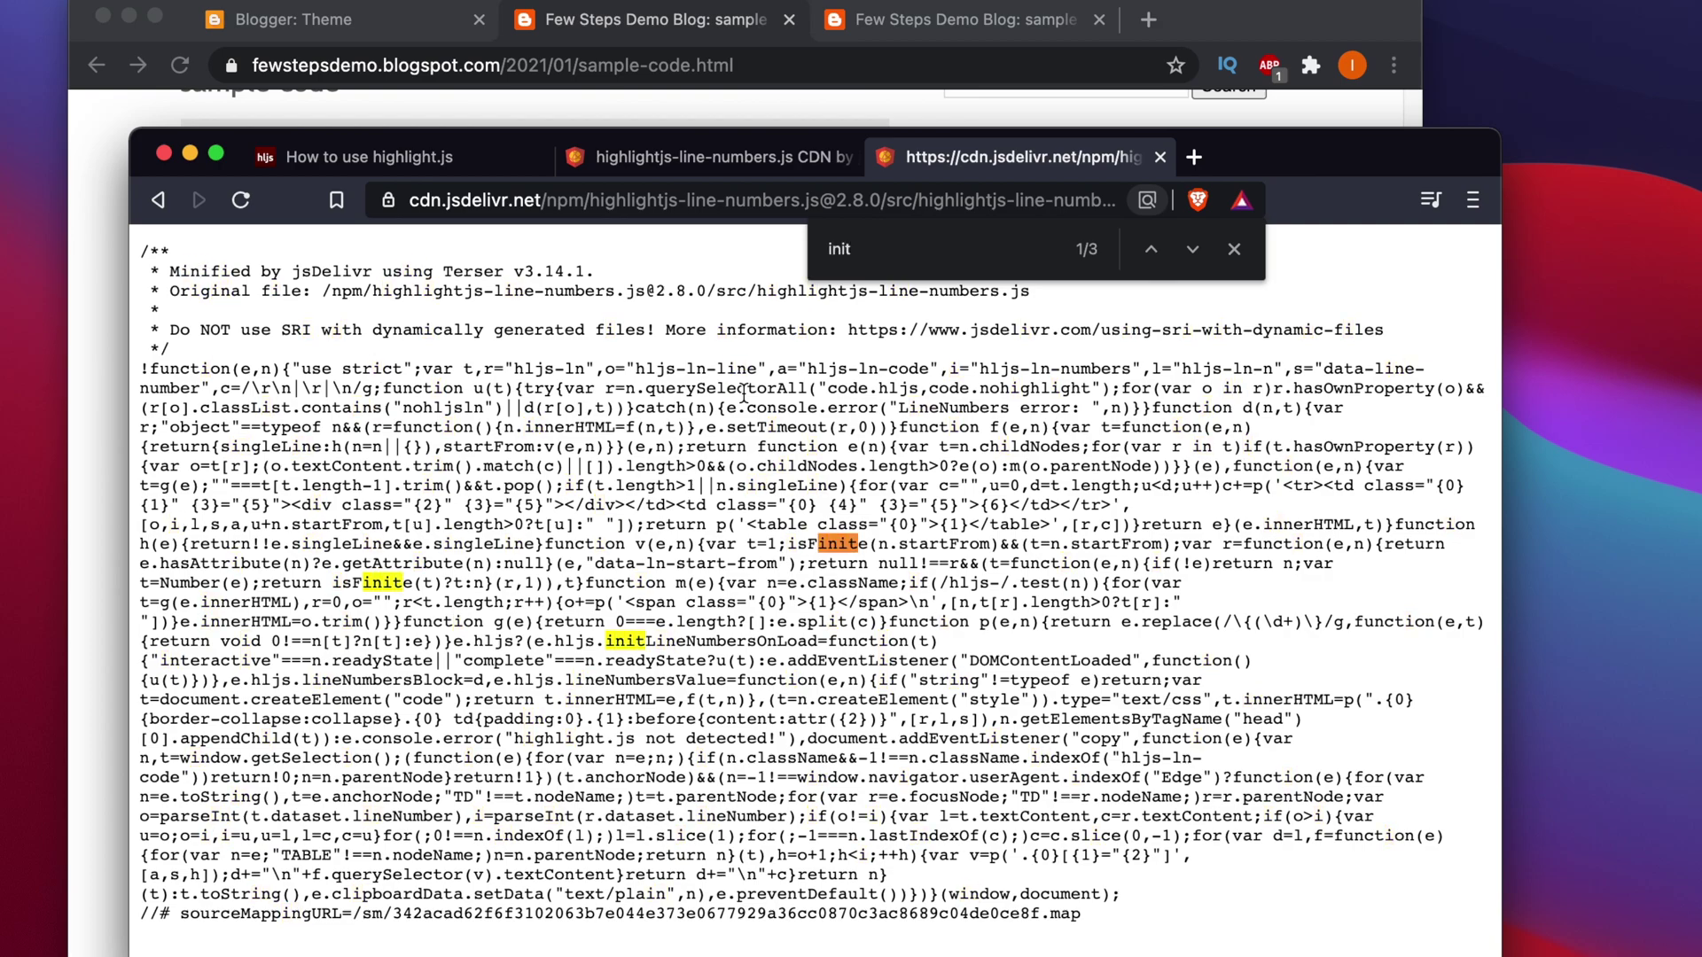
type("L")
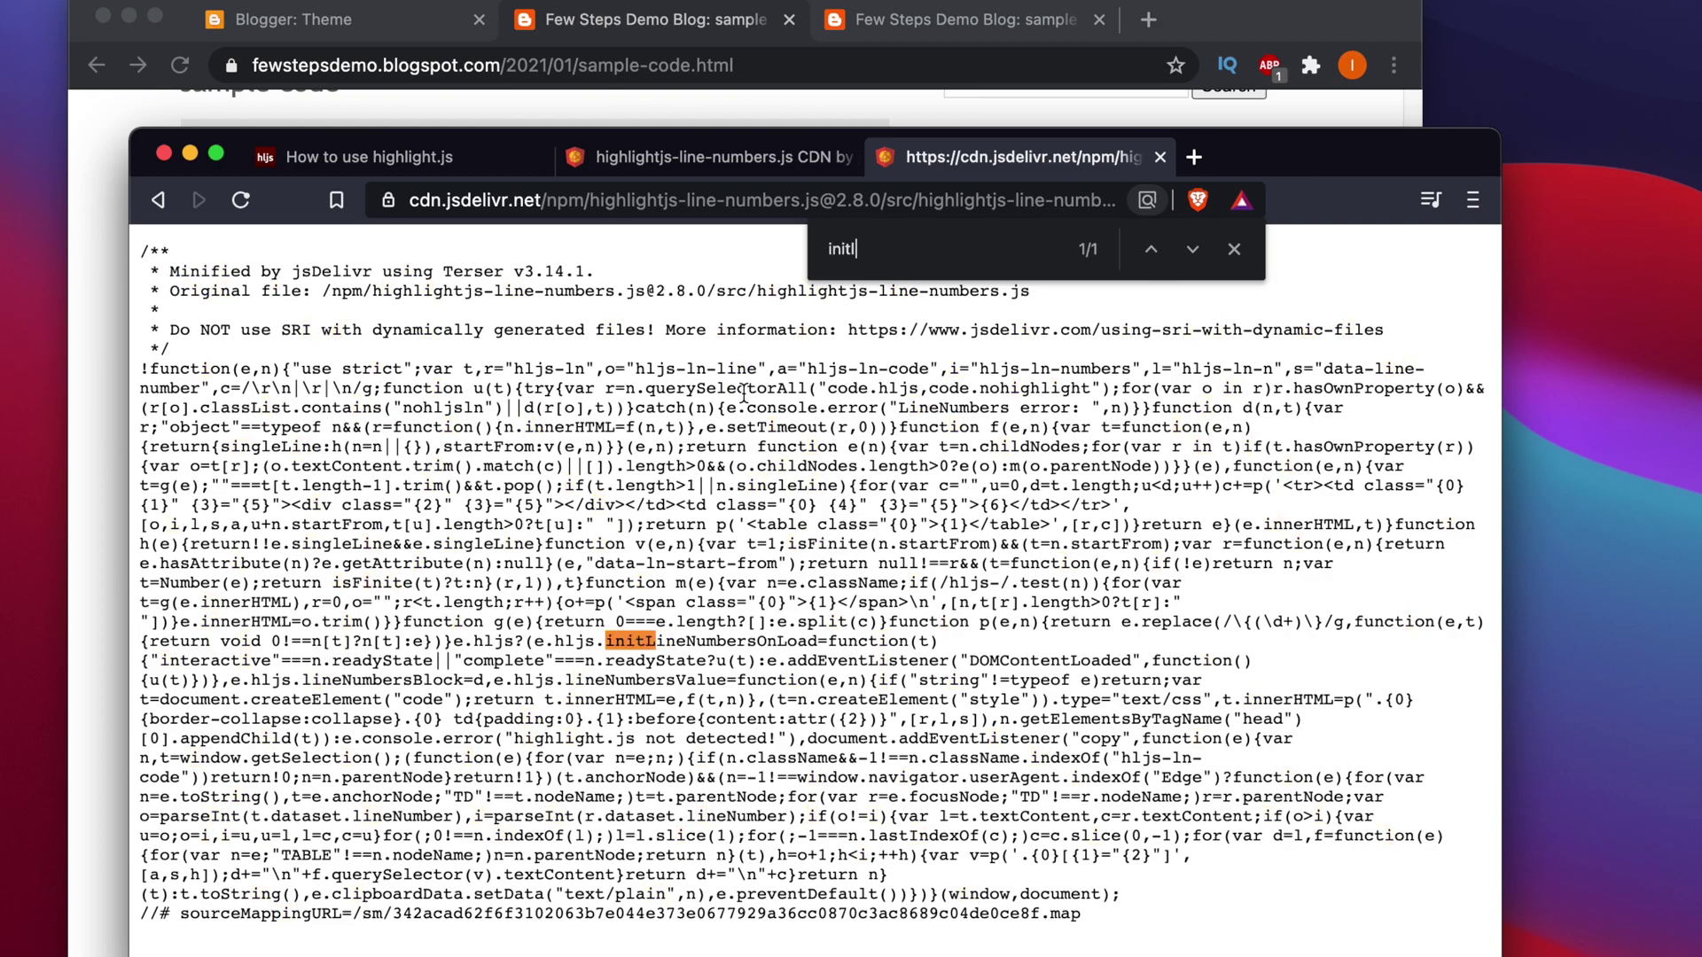
type("ine")
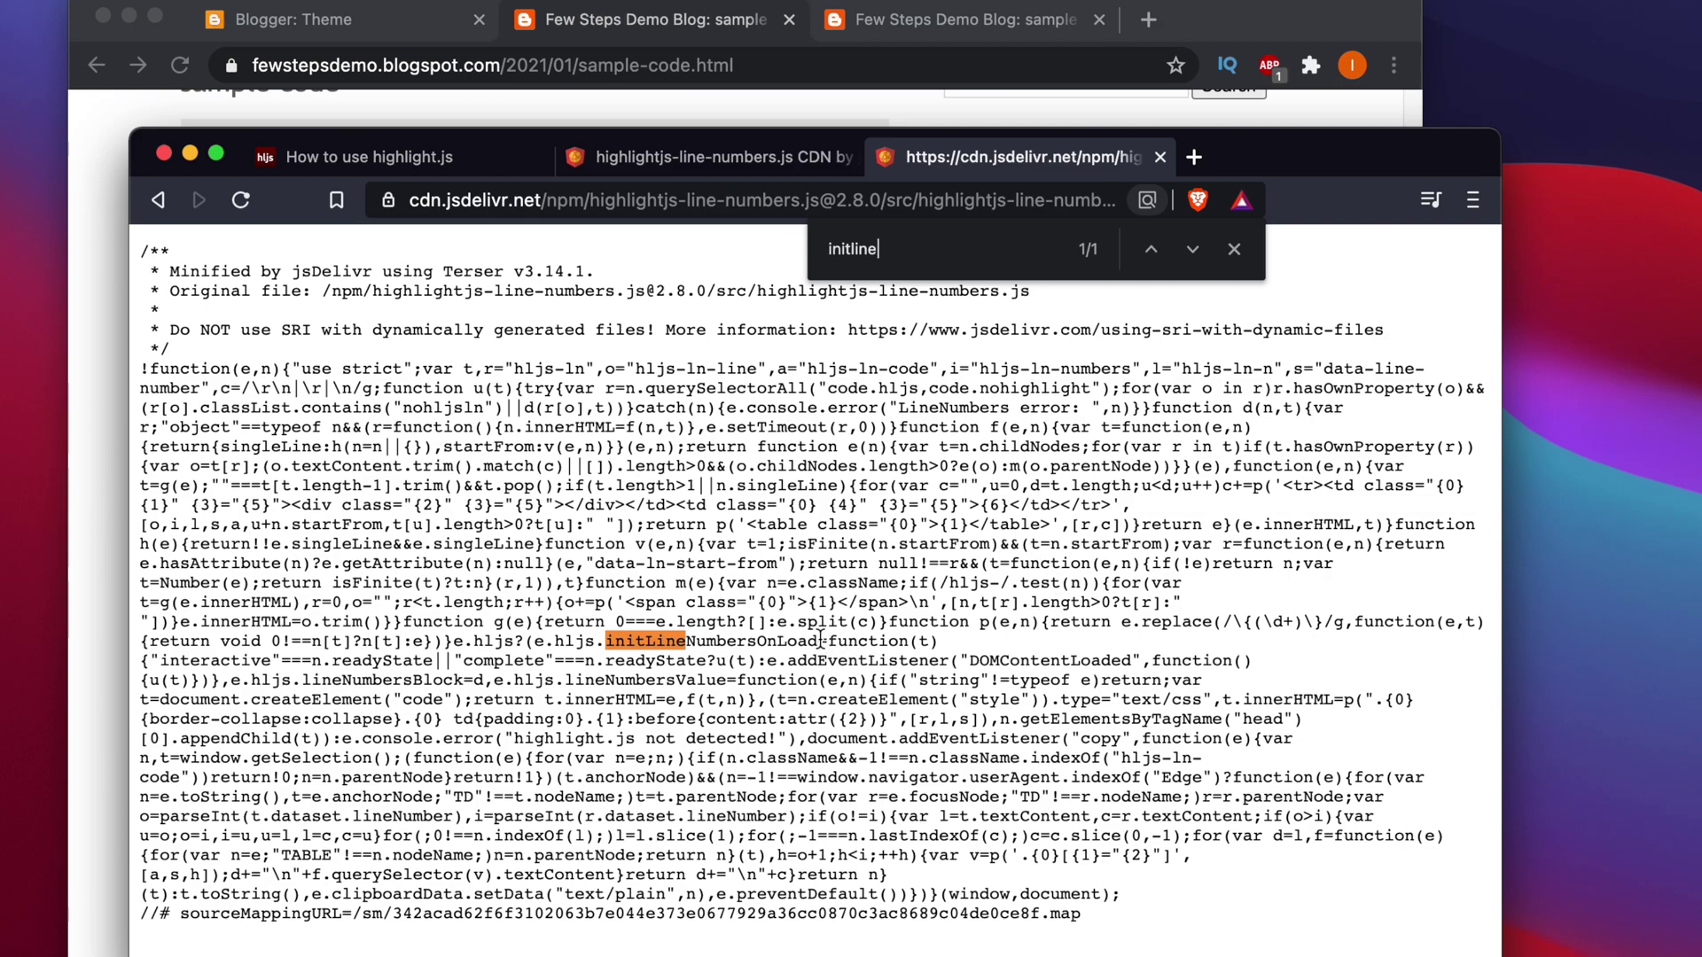
left_click_drag(817, 641, 605, 641)
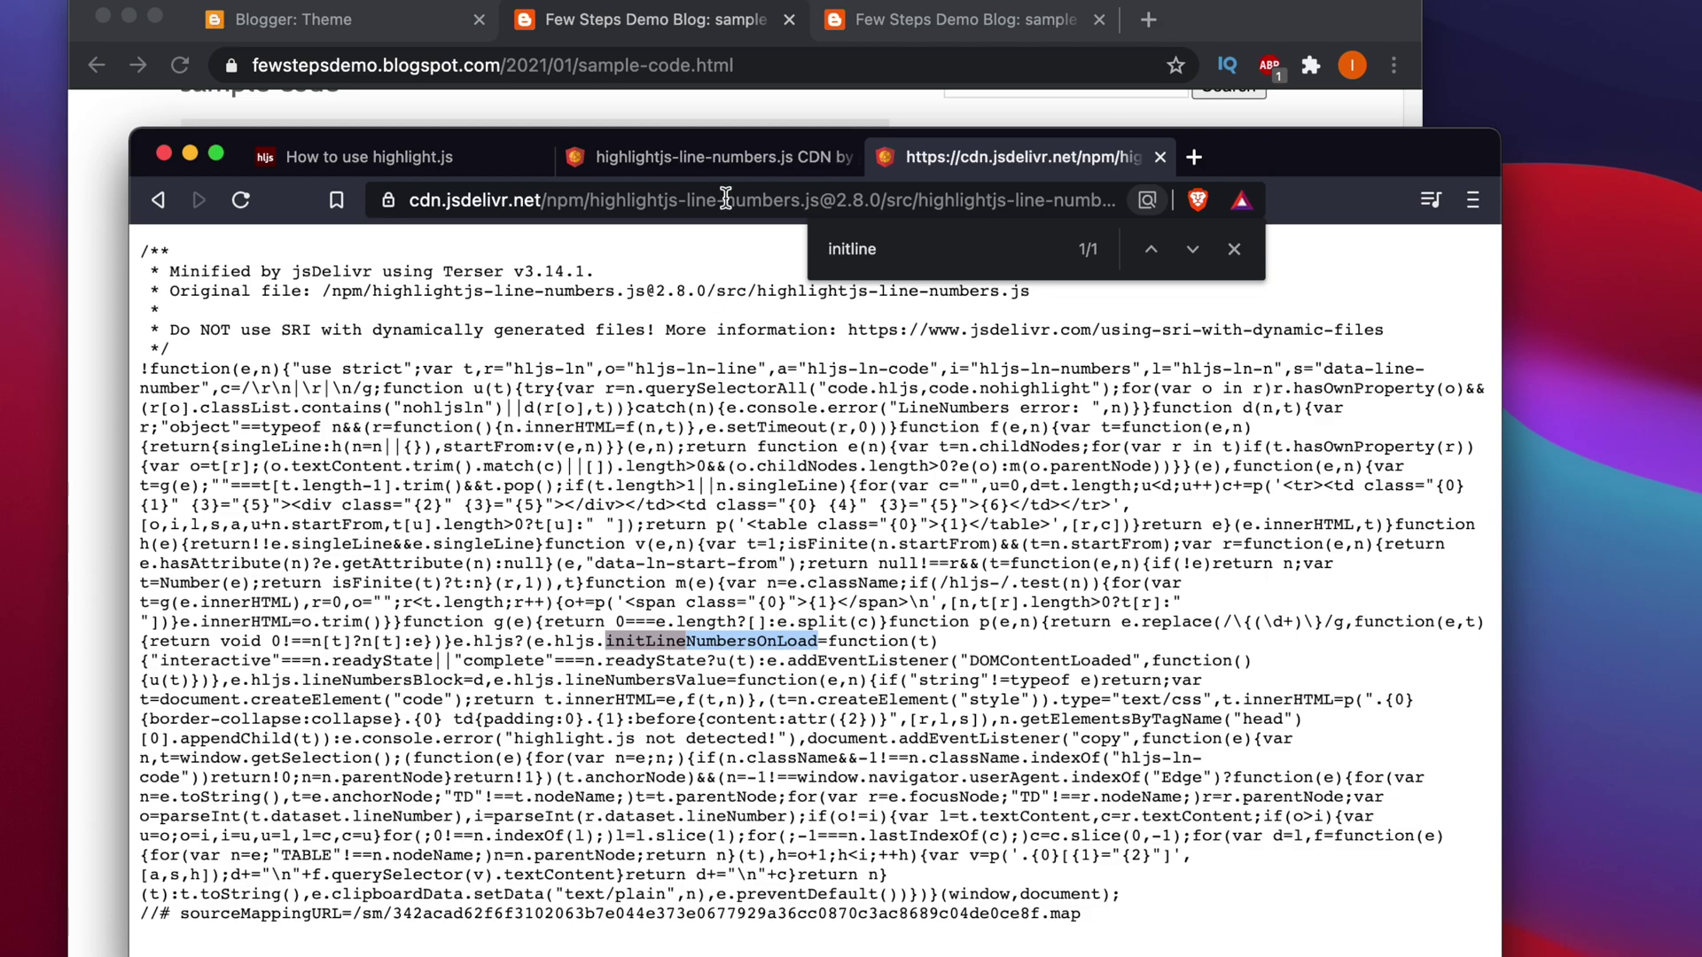
left_click(840, 99)
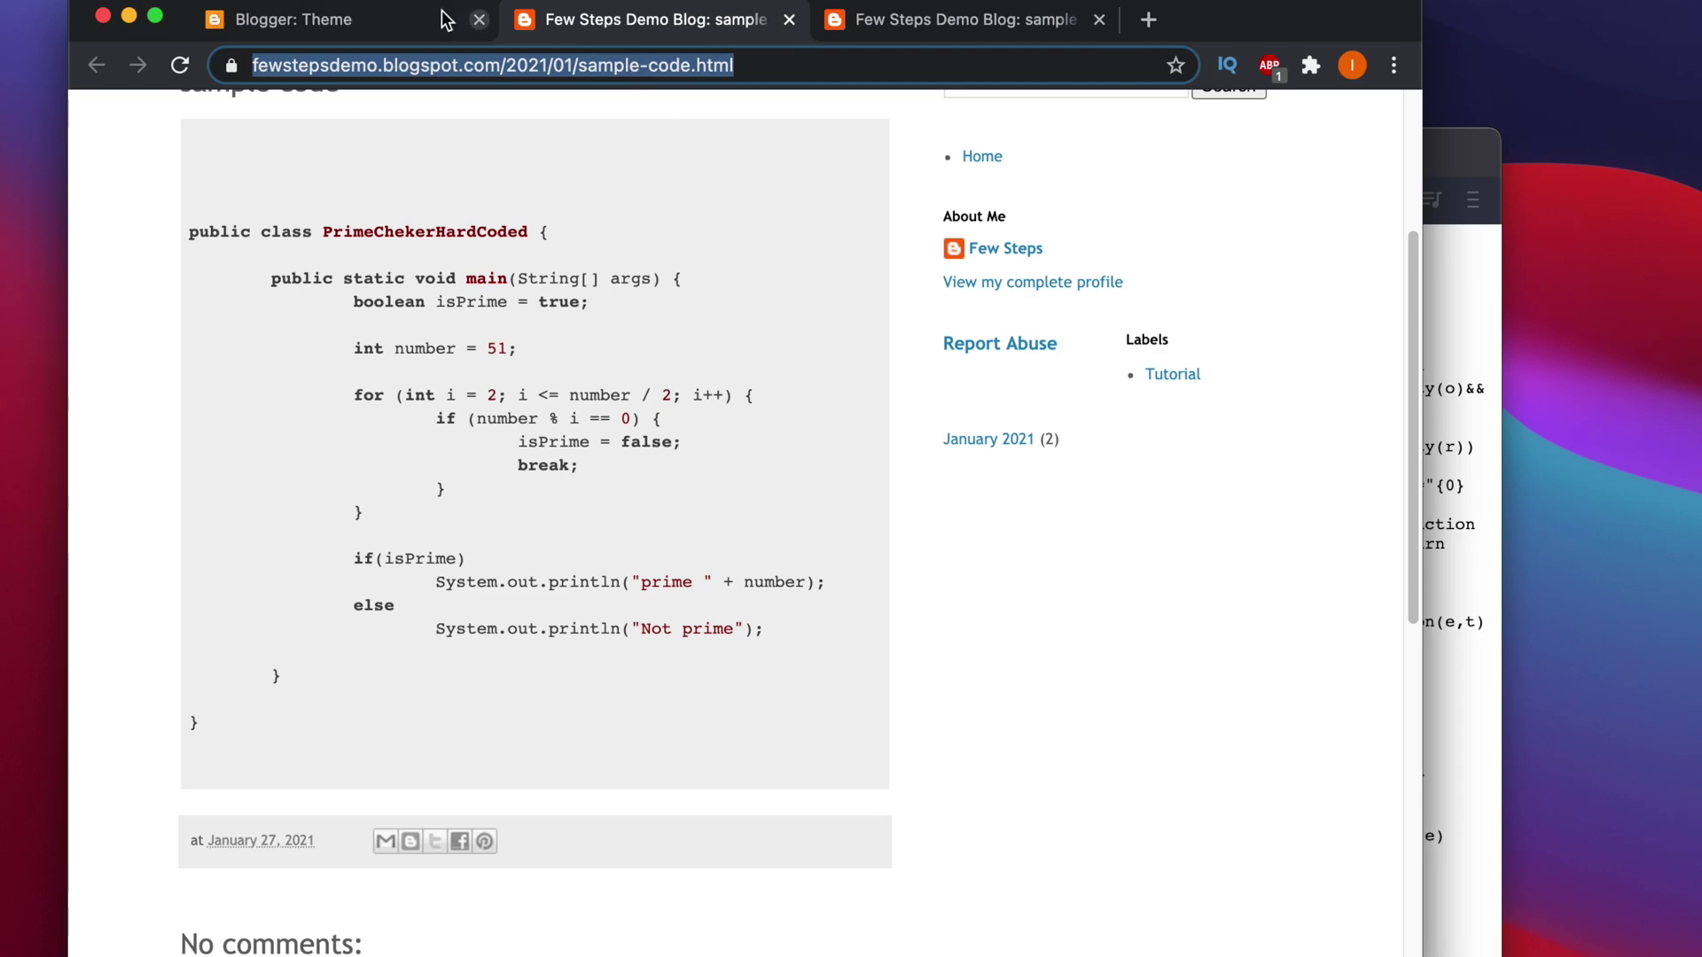
Open the Blogger theme's Edit HTML template editor.
left_click(384, 21)
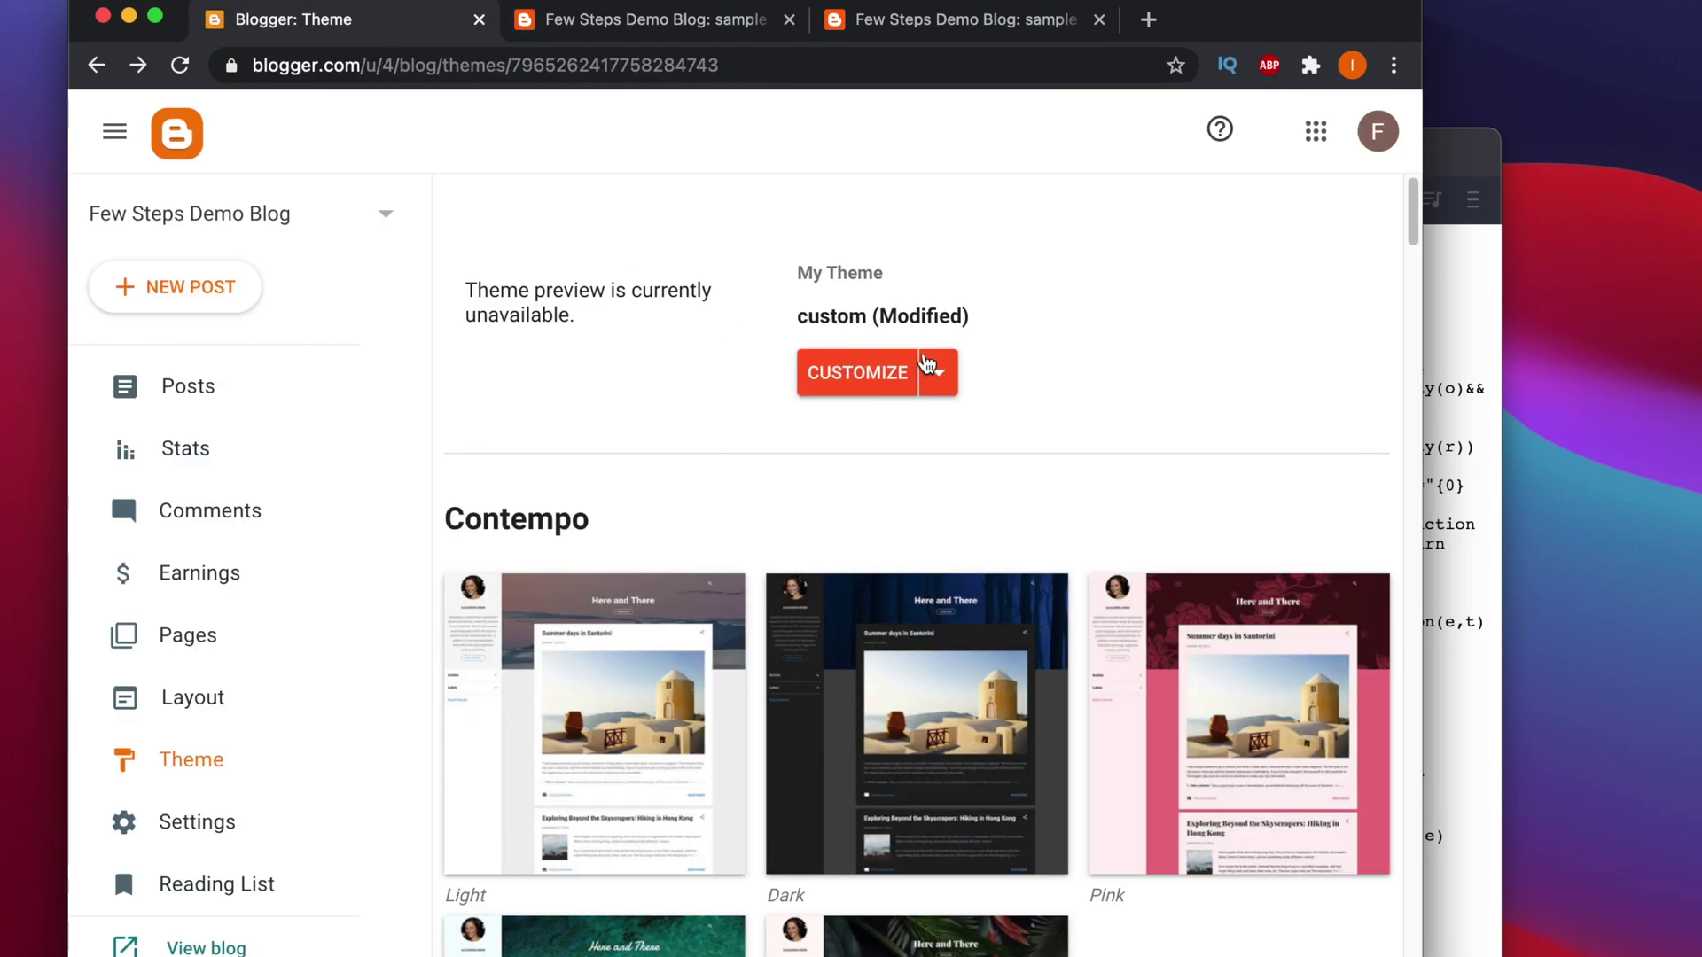
left_click(939, 383)
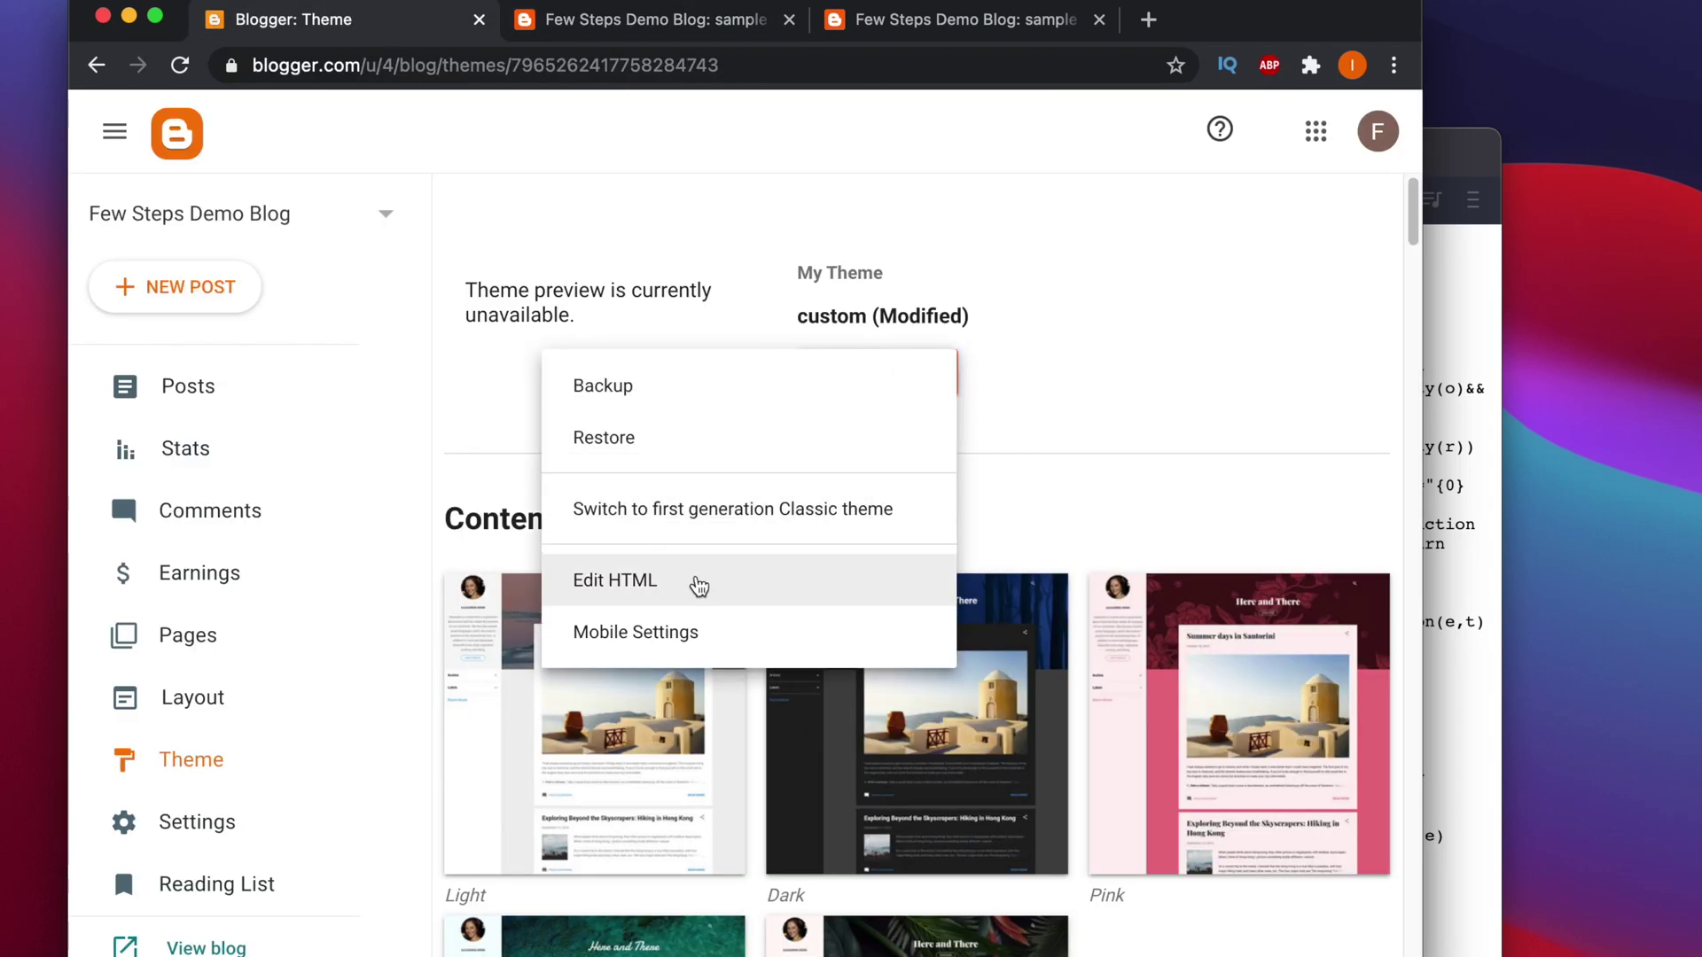
left_click(698, 585)
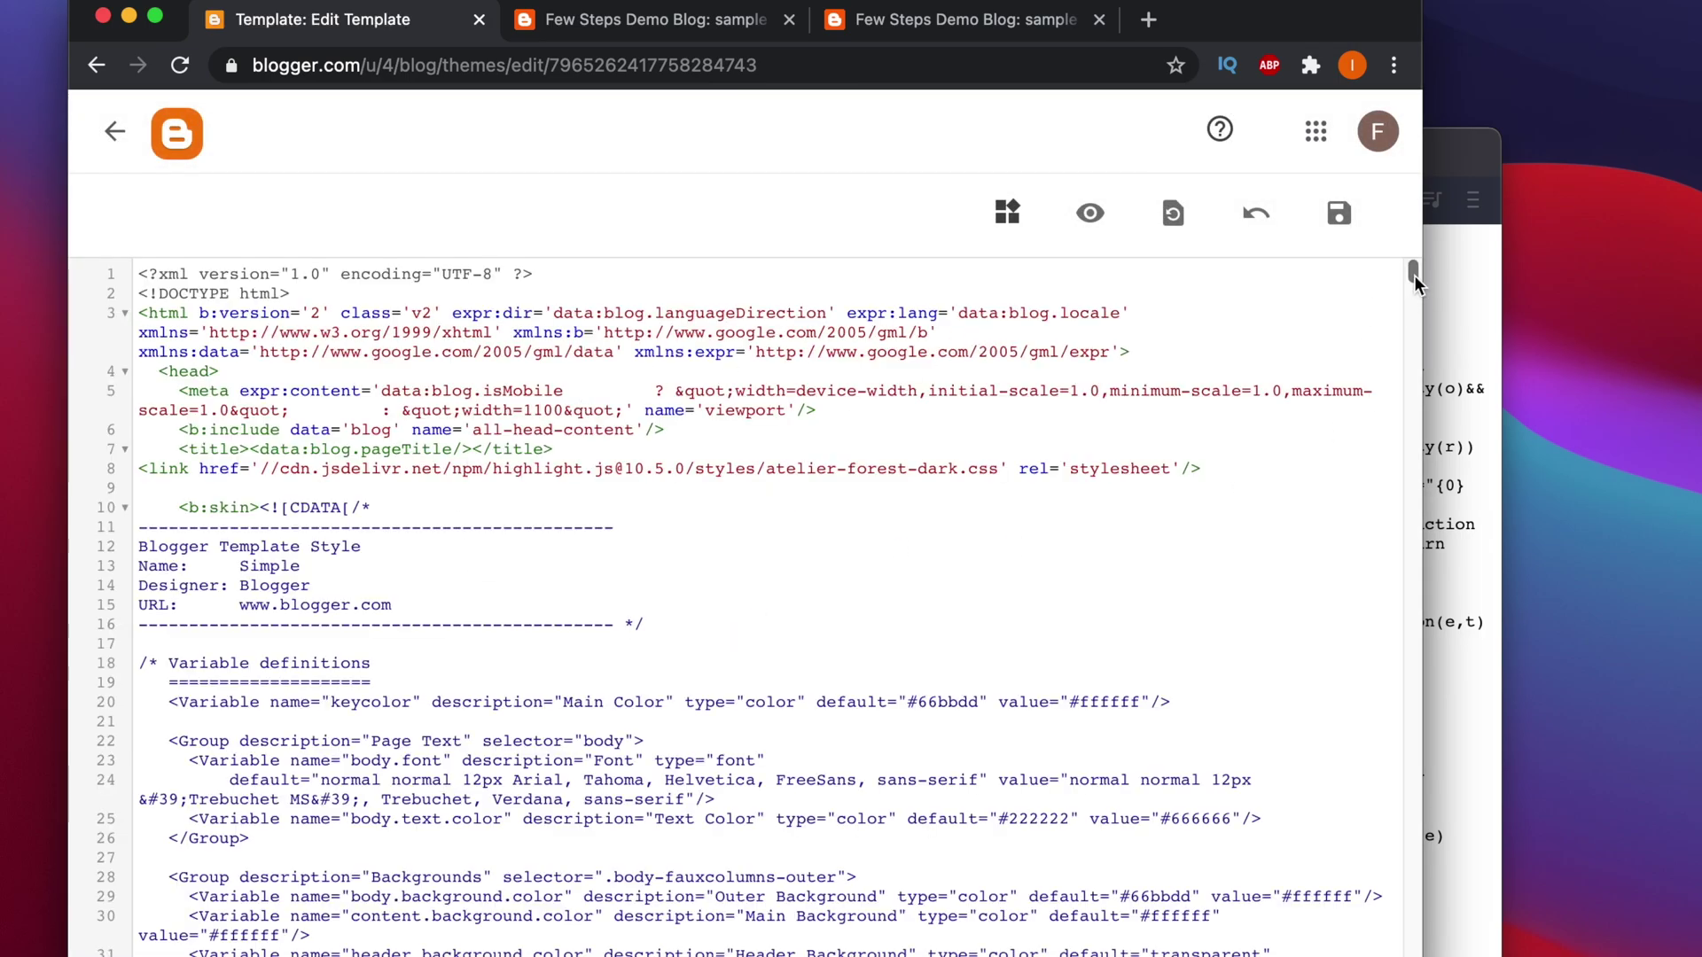
Scroll the template to the highlight.js script tags just before </body>.
left_click_drag(1413, 275, 1332, 956)
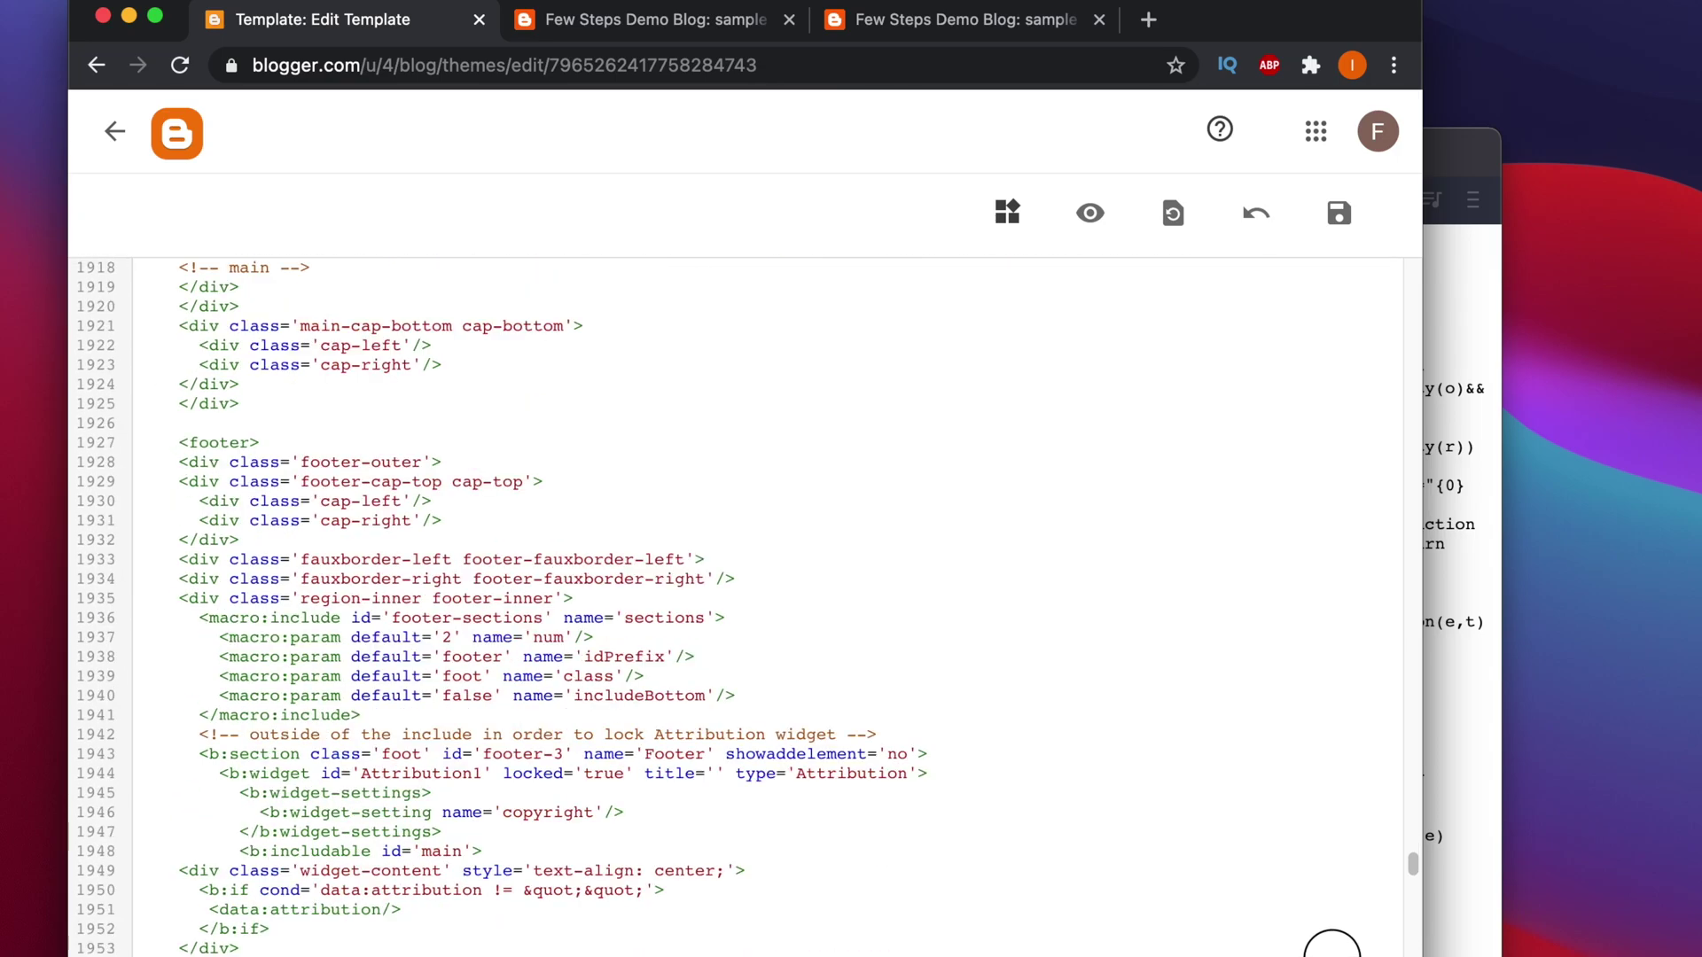
scroll(344, 753, "down", 6)
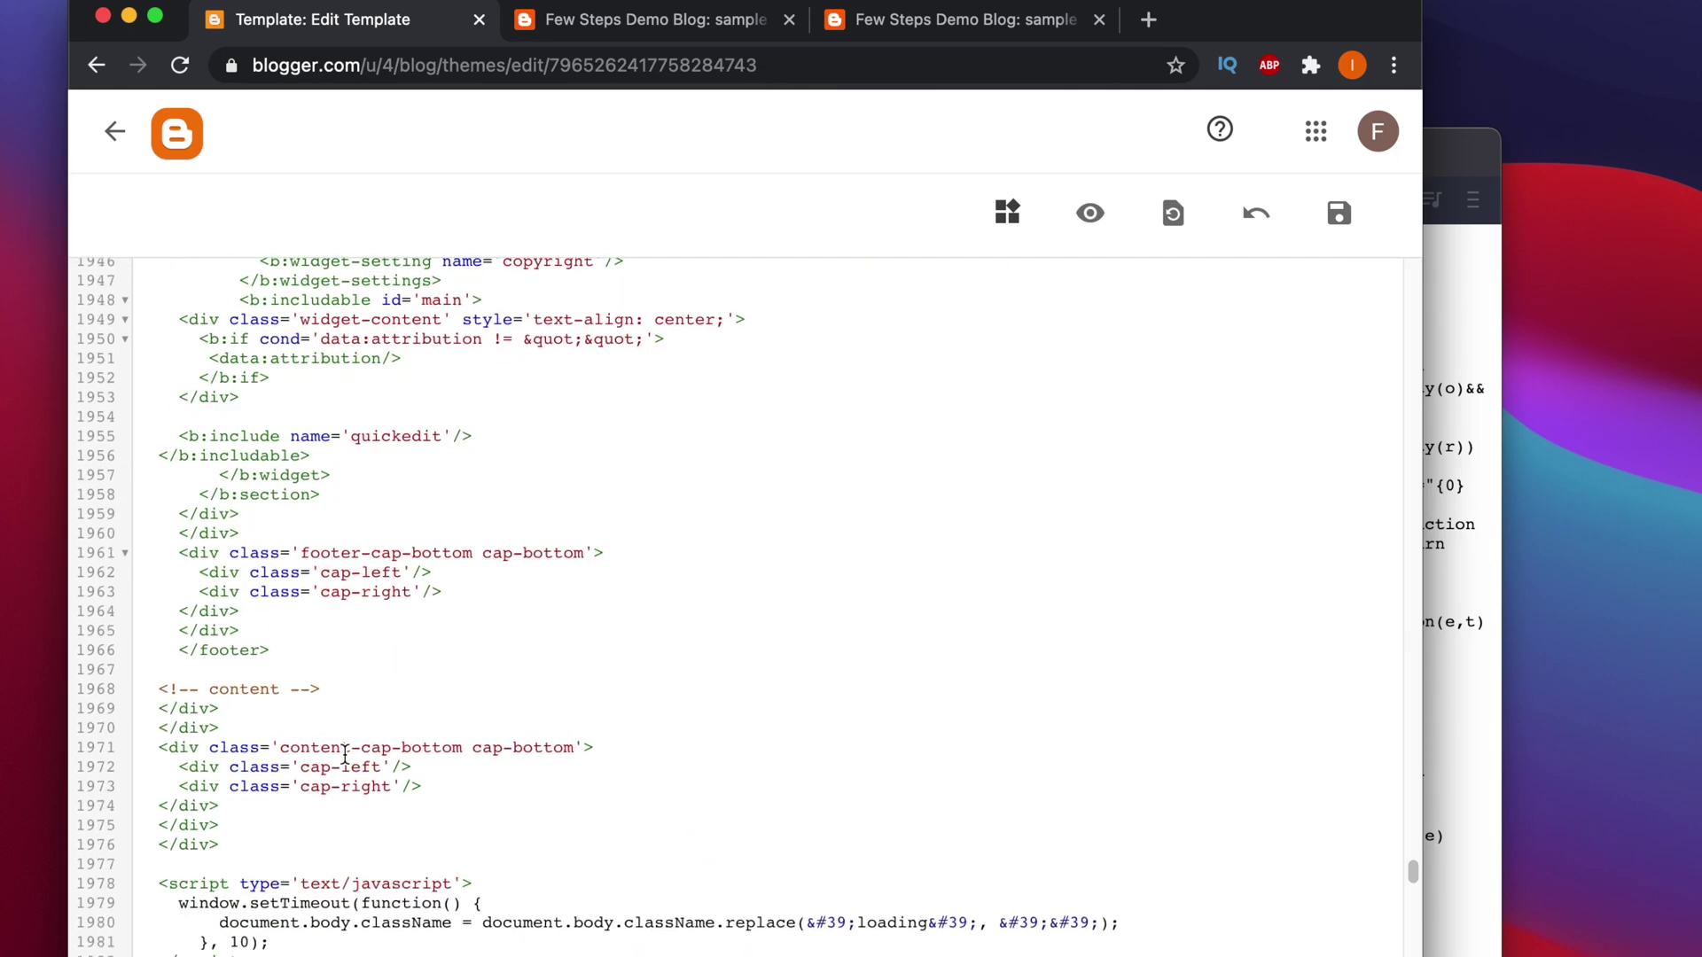
scroll(333, 614, "down", 15)
scroll(333, 613, "up", 8)
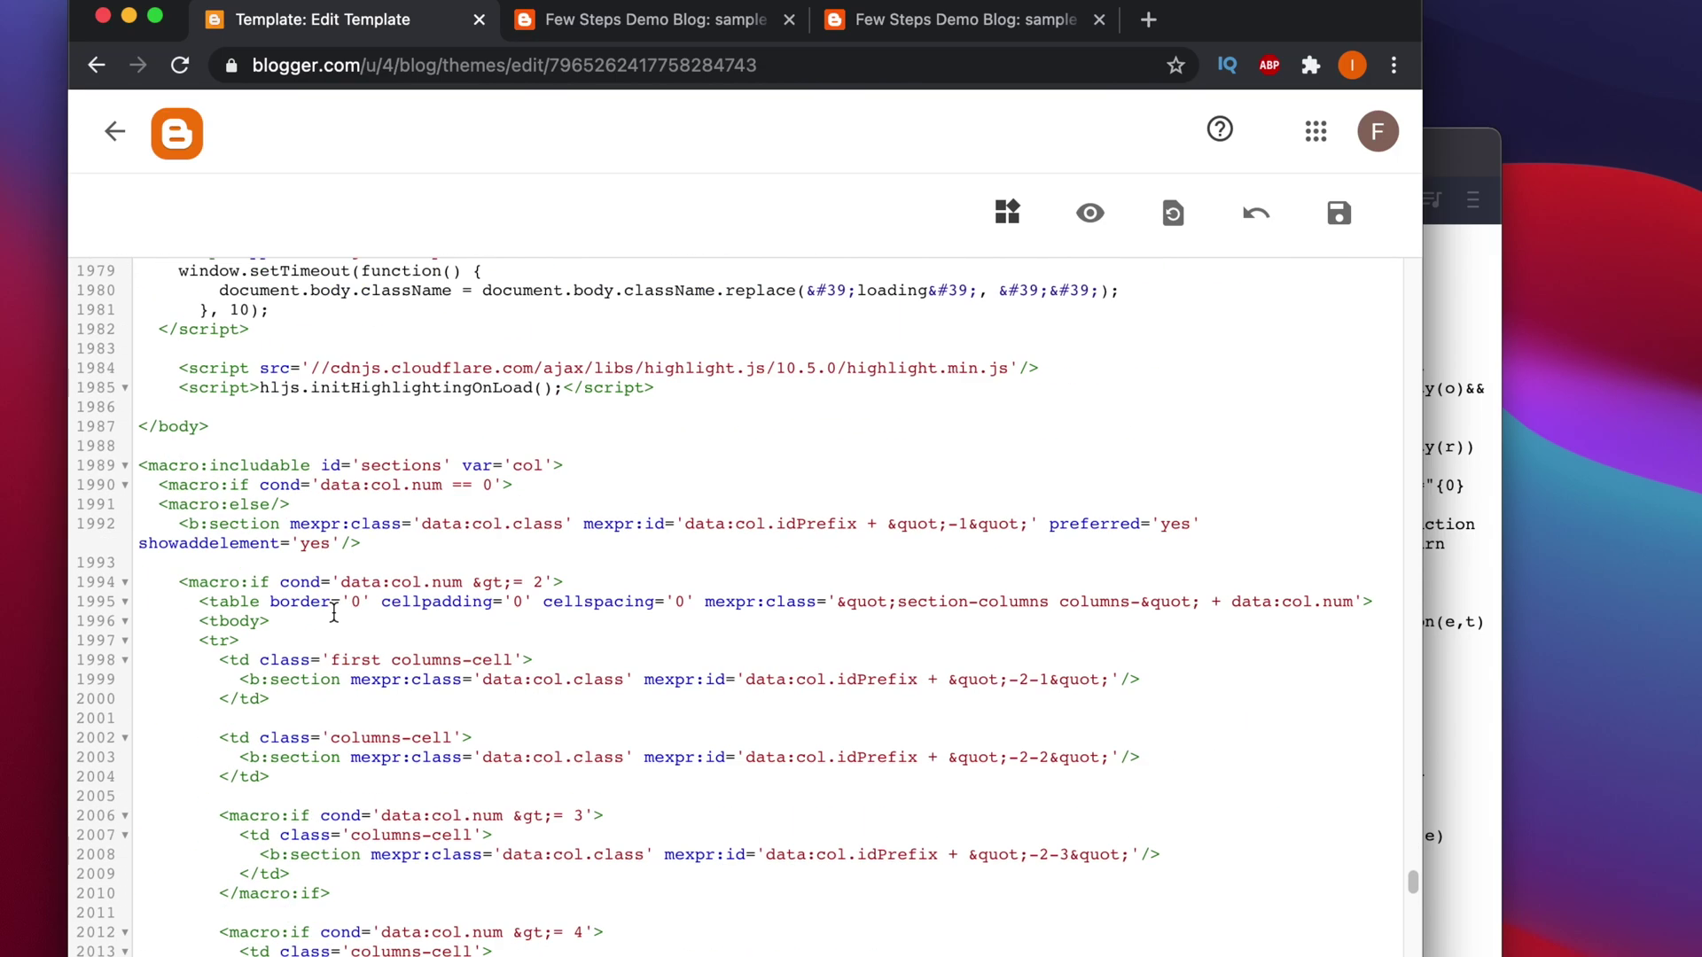
scroll(297, 429, "up", 1)
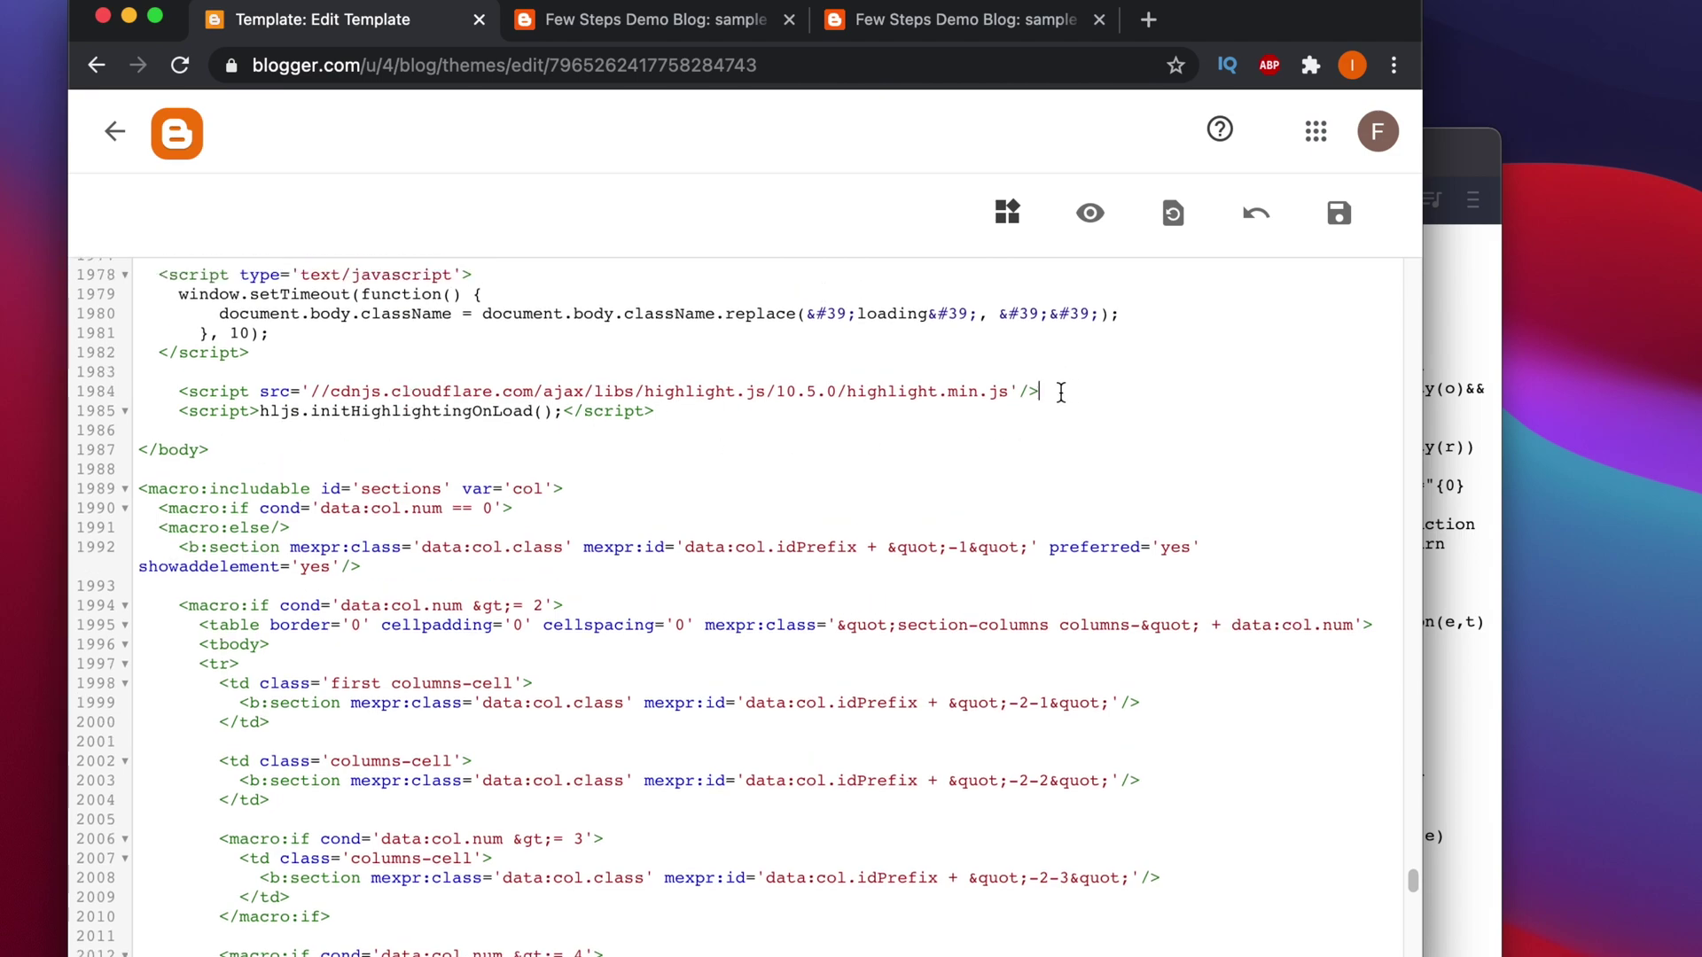
Paste the line-numbers URL below highlight.js and duplicate the highlight.js script tag.
key("Return")
key("Return")
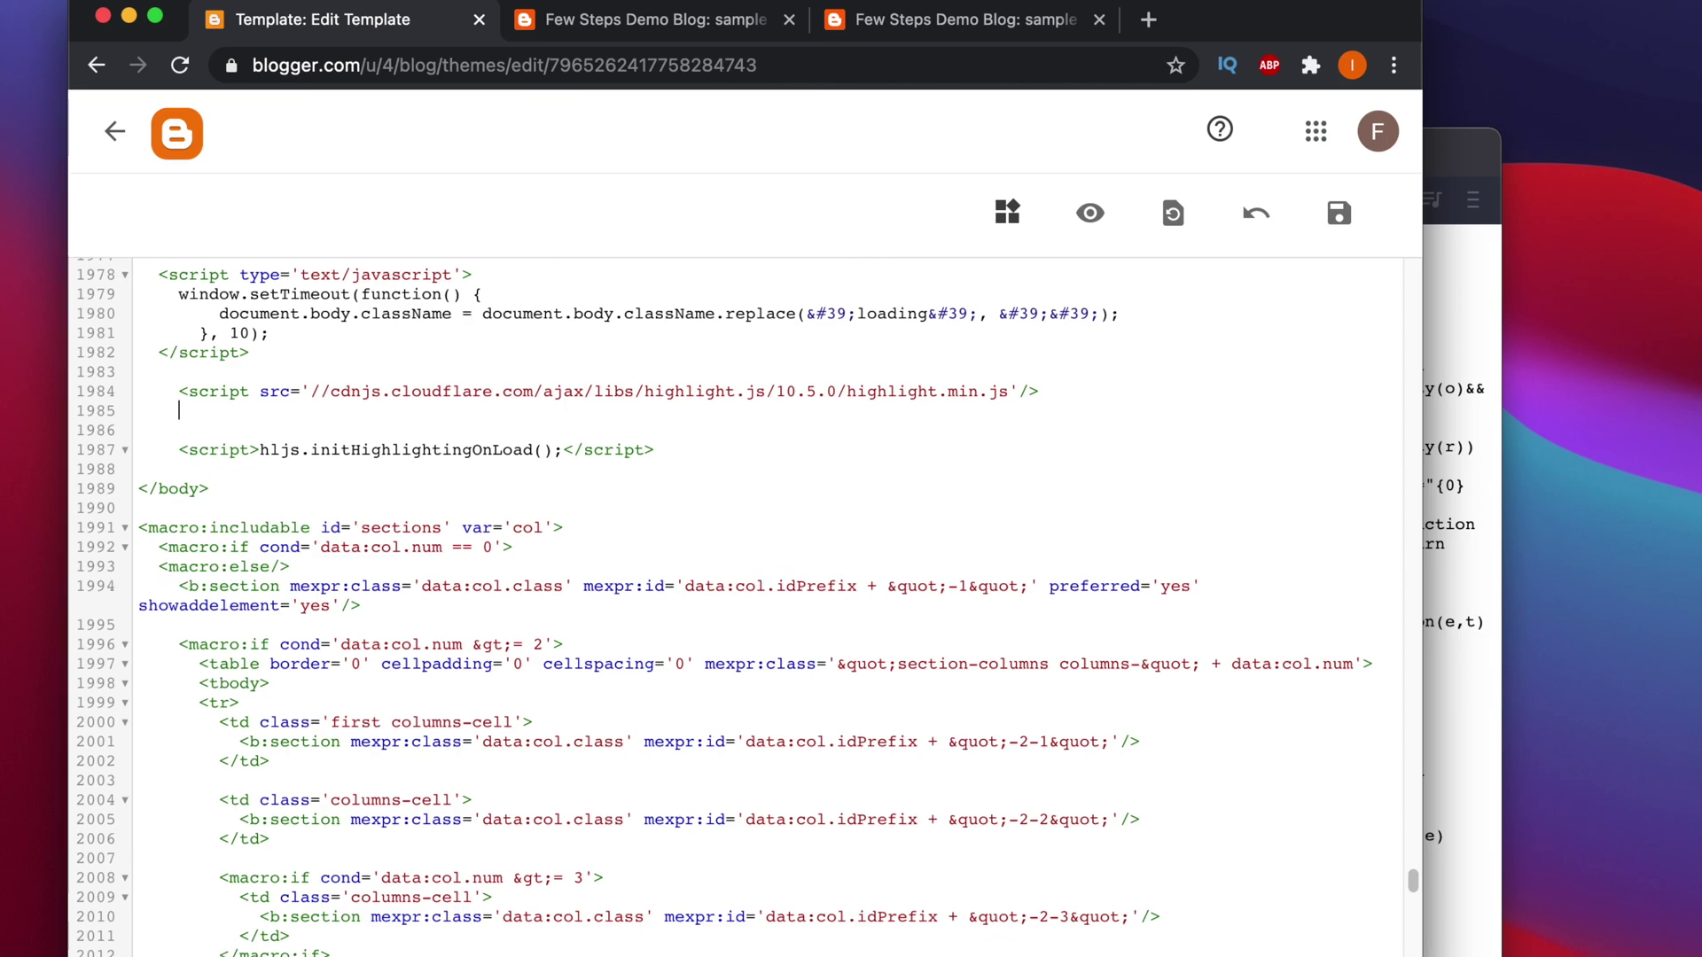
key("super+v")
left_click_drag(1037, 390, 178, 393)
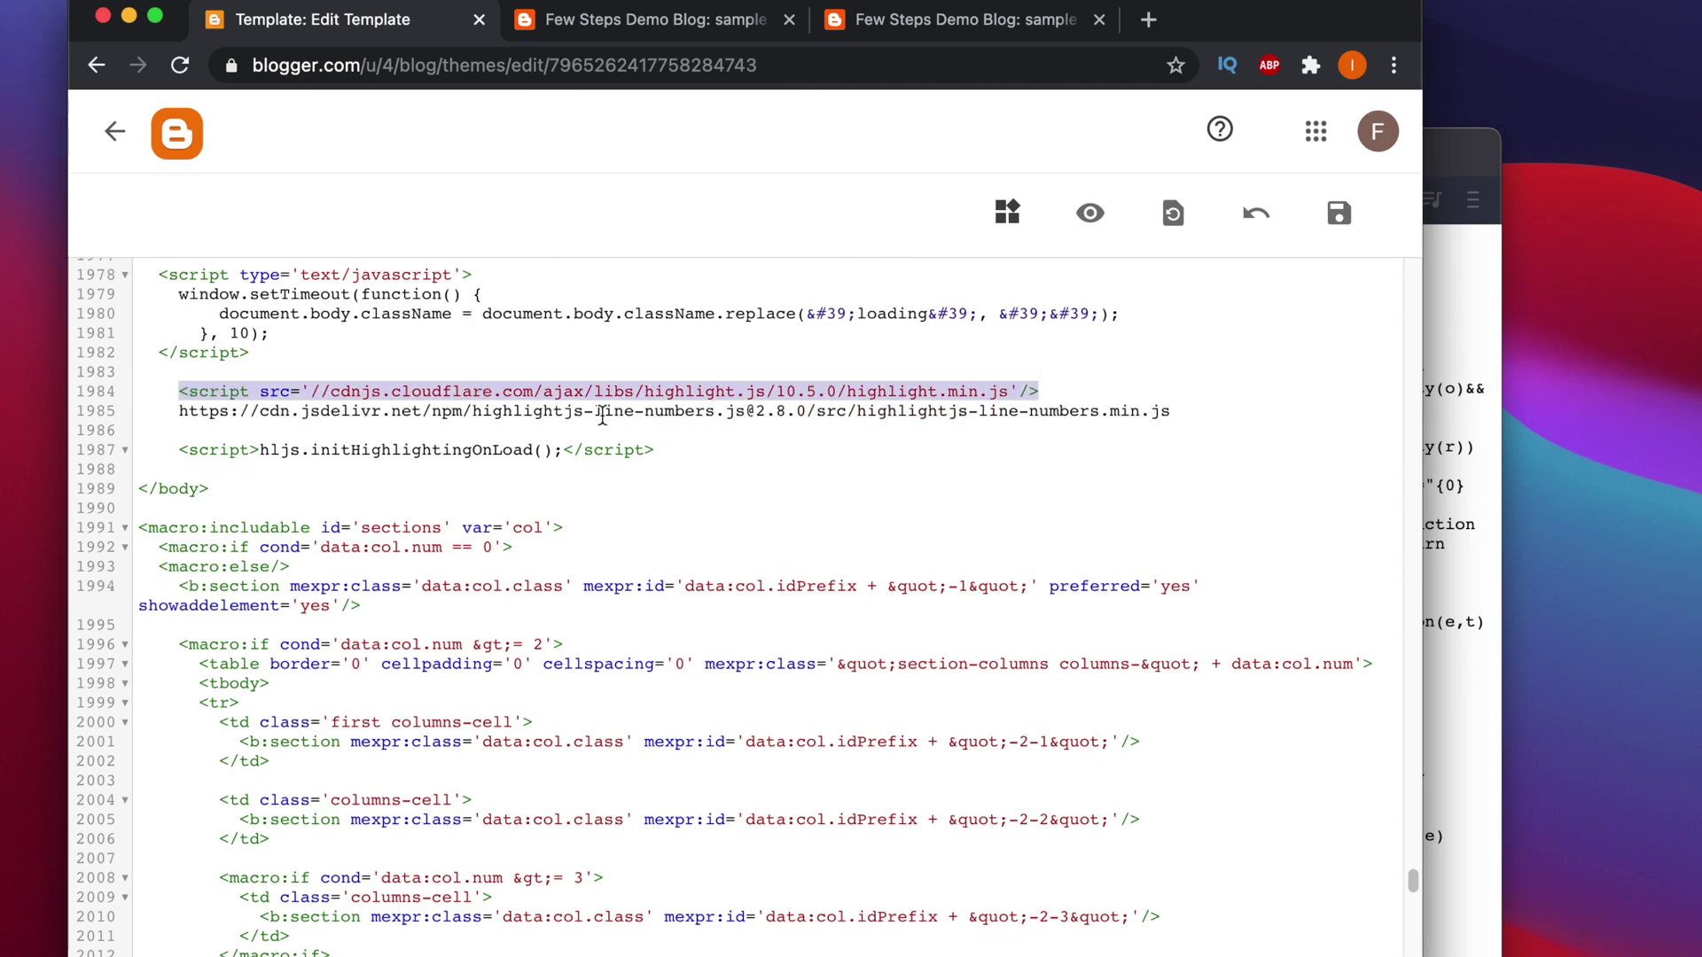
key("super+c")
left_click(1071, 395)
key("Return")
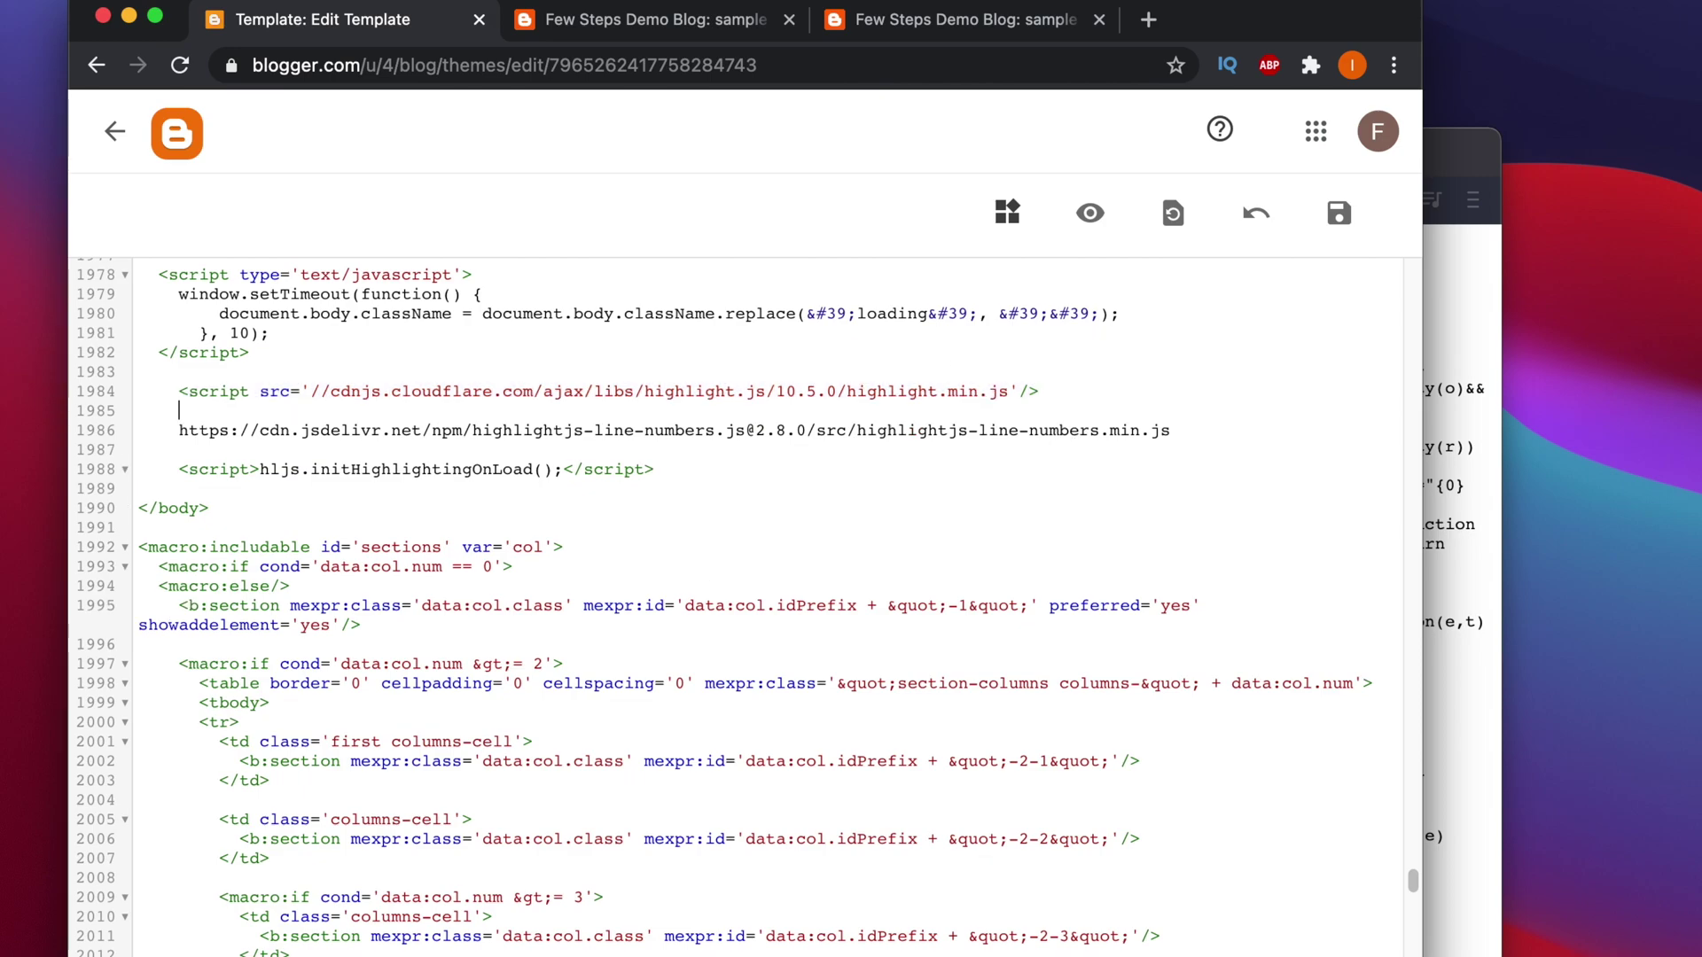
key("super+v")
Swap the copied tag's cdnjs src for the jsDelivr line-numbers URL and delete the leftover URL.
left_click_drag(1188, 432, 250, 436)
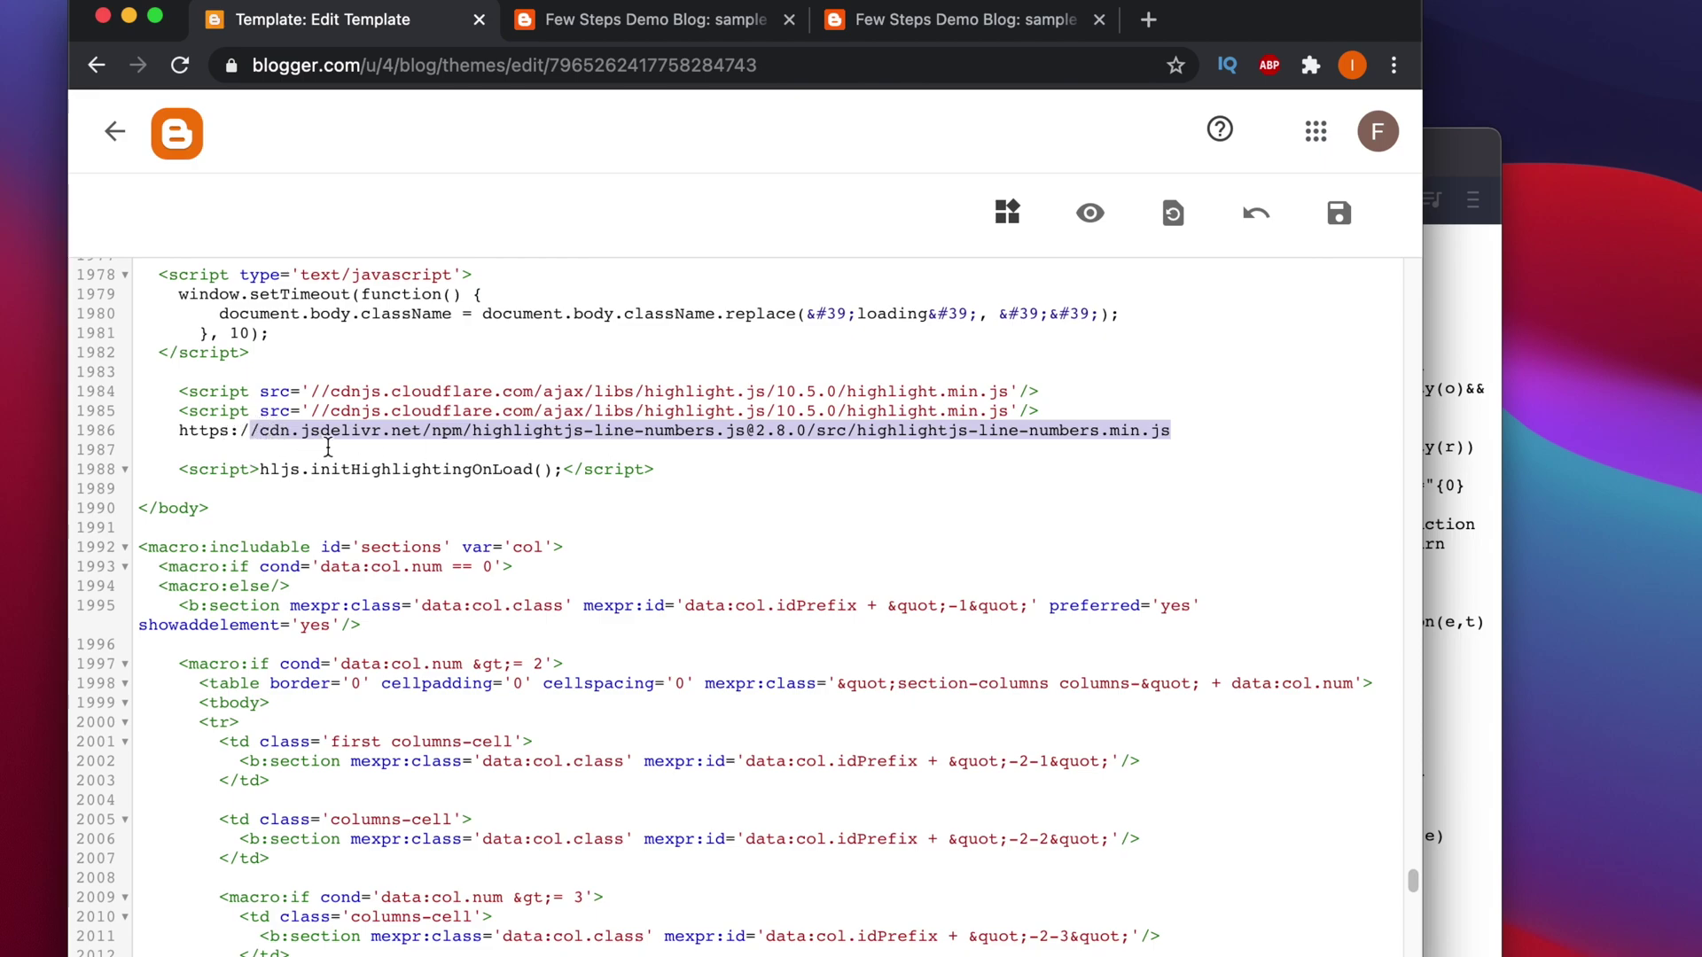
key("shift+Left")
left_click_drag(311, 410, 1008, 412)
key("super+v")
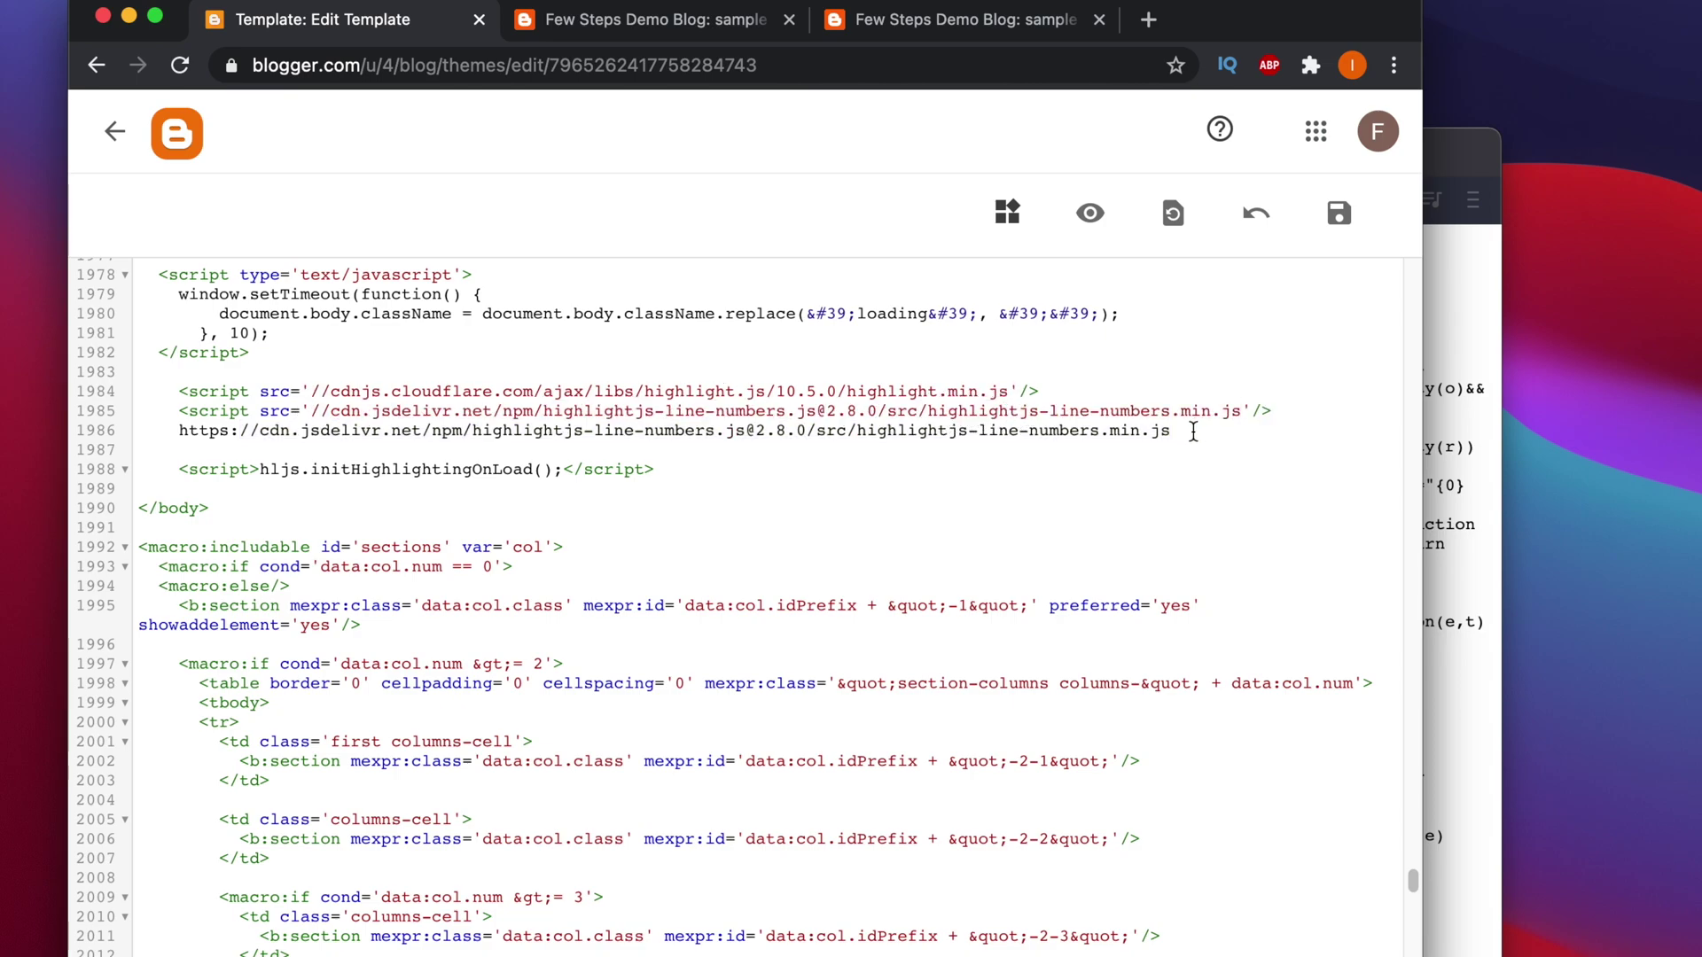
left_click_drag(1192, 430, 120, 441)
key("BackSpace")
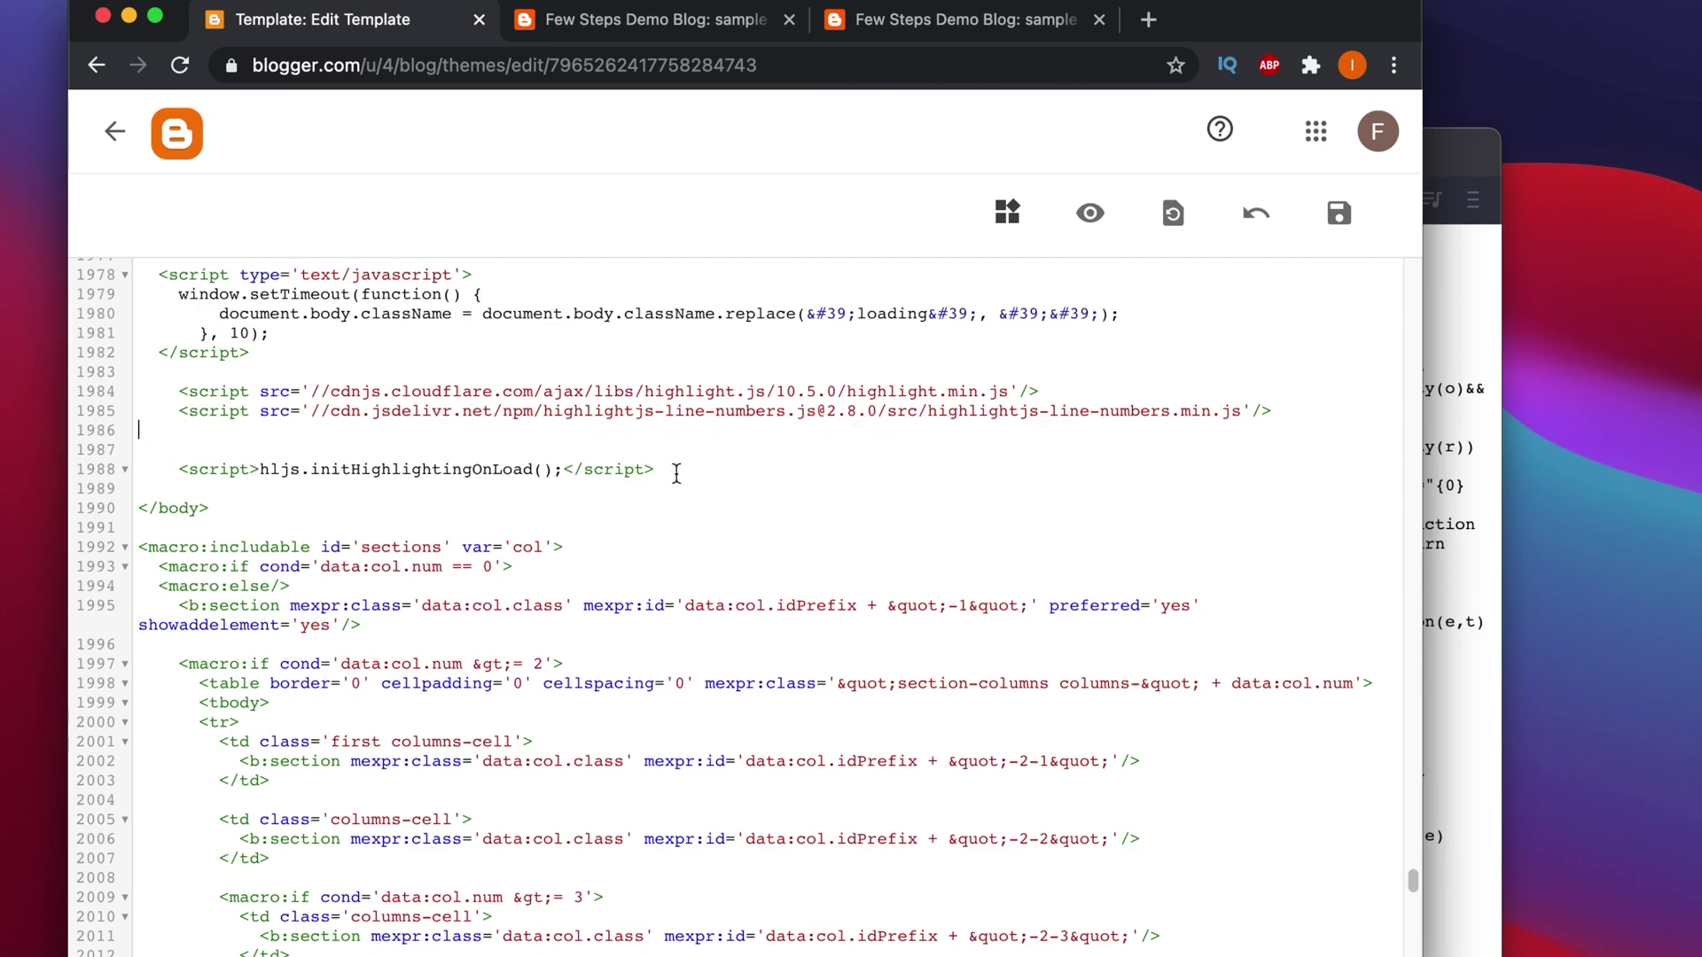
Duplicate the initHighlightingOnLoad script line directly below itself.
left_click_drag(676, 474, 175, 470)
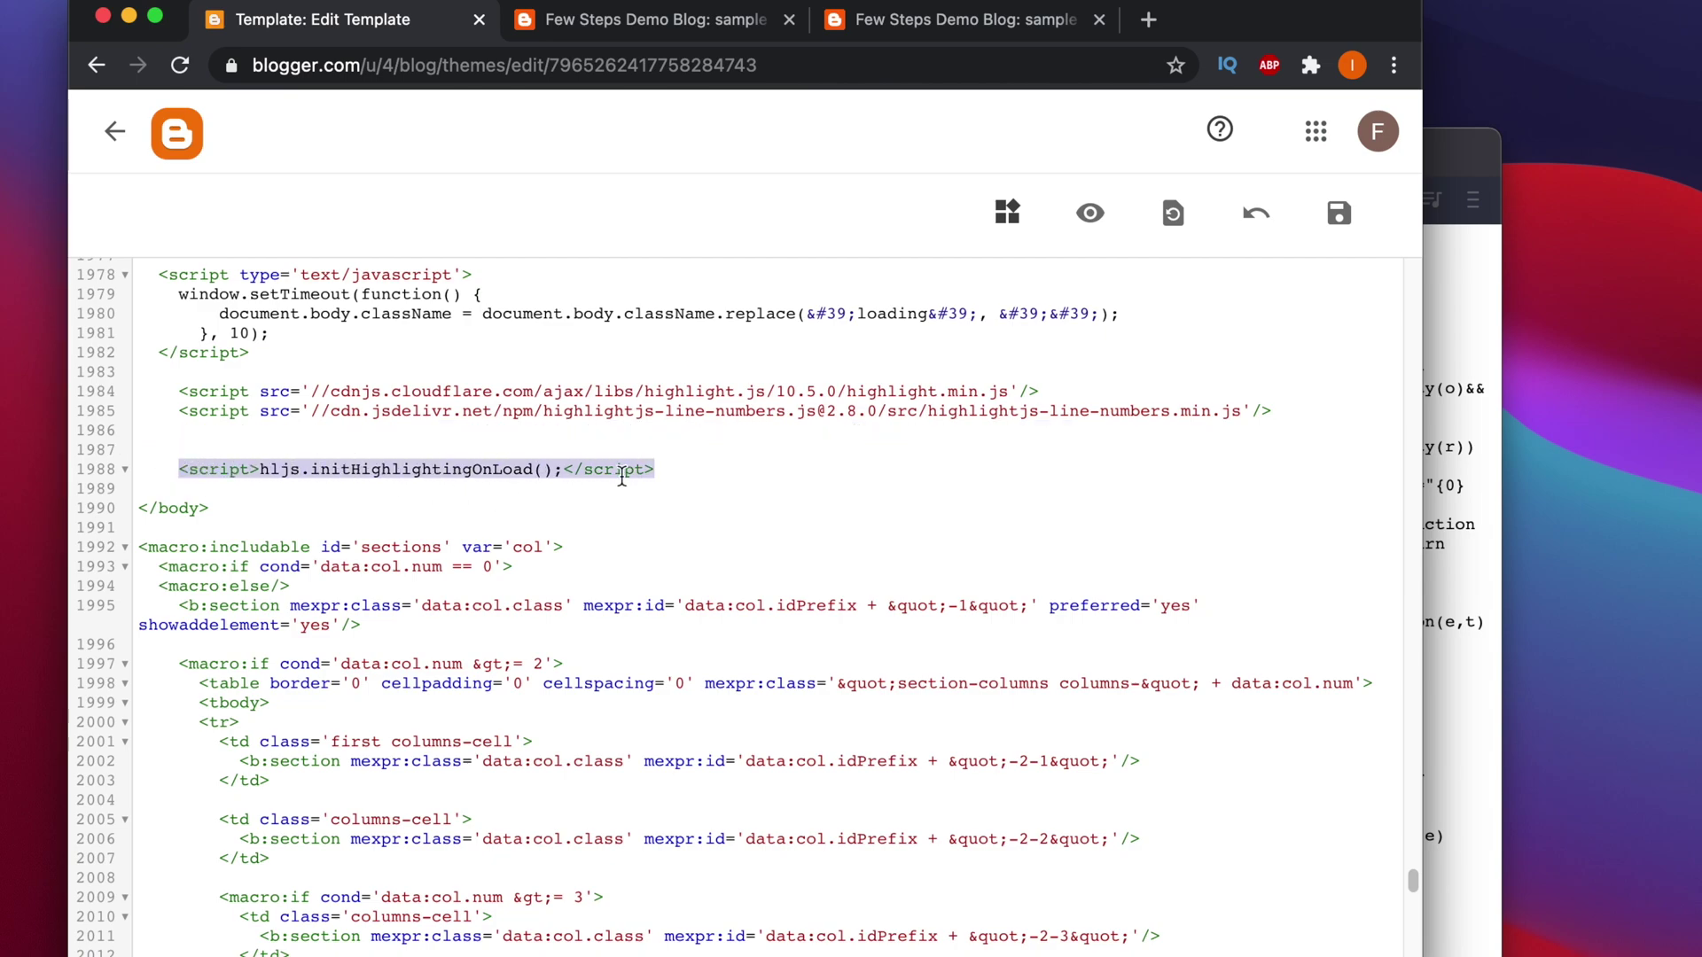
key("cmd+c")
left_click(674, 469)
key("Return")
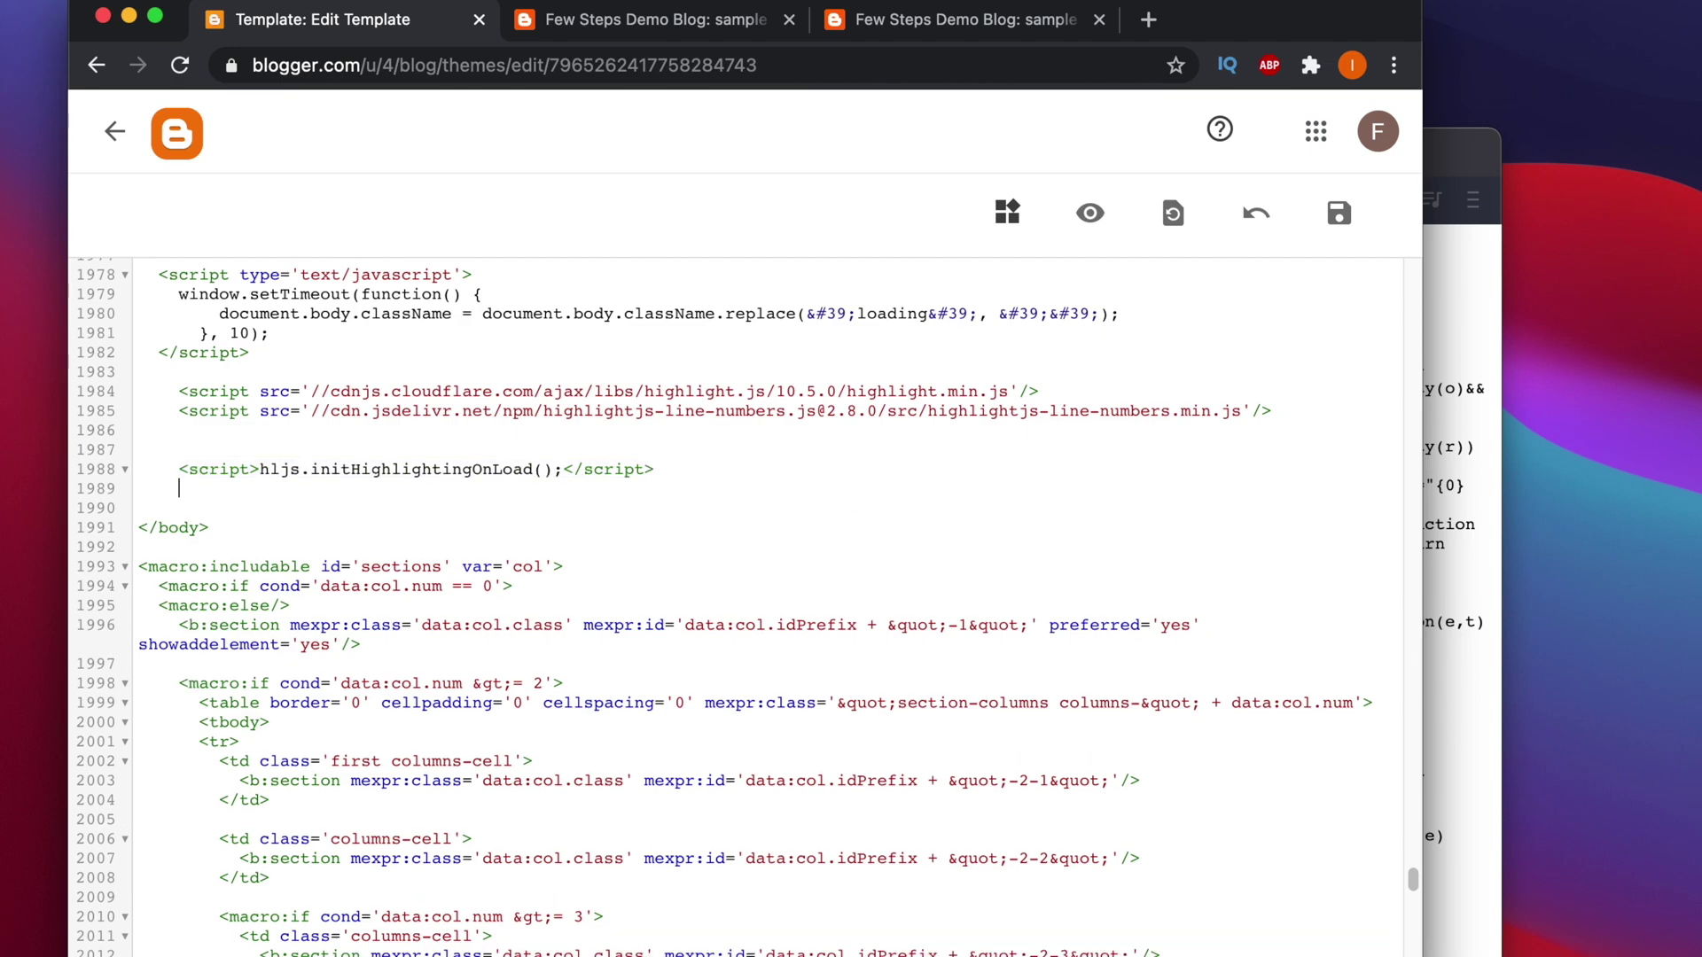
key("cmd+v")
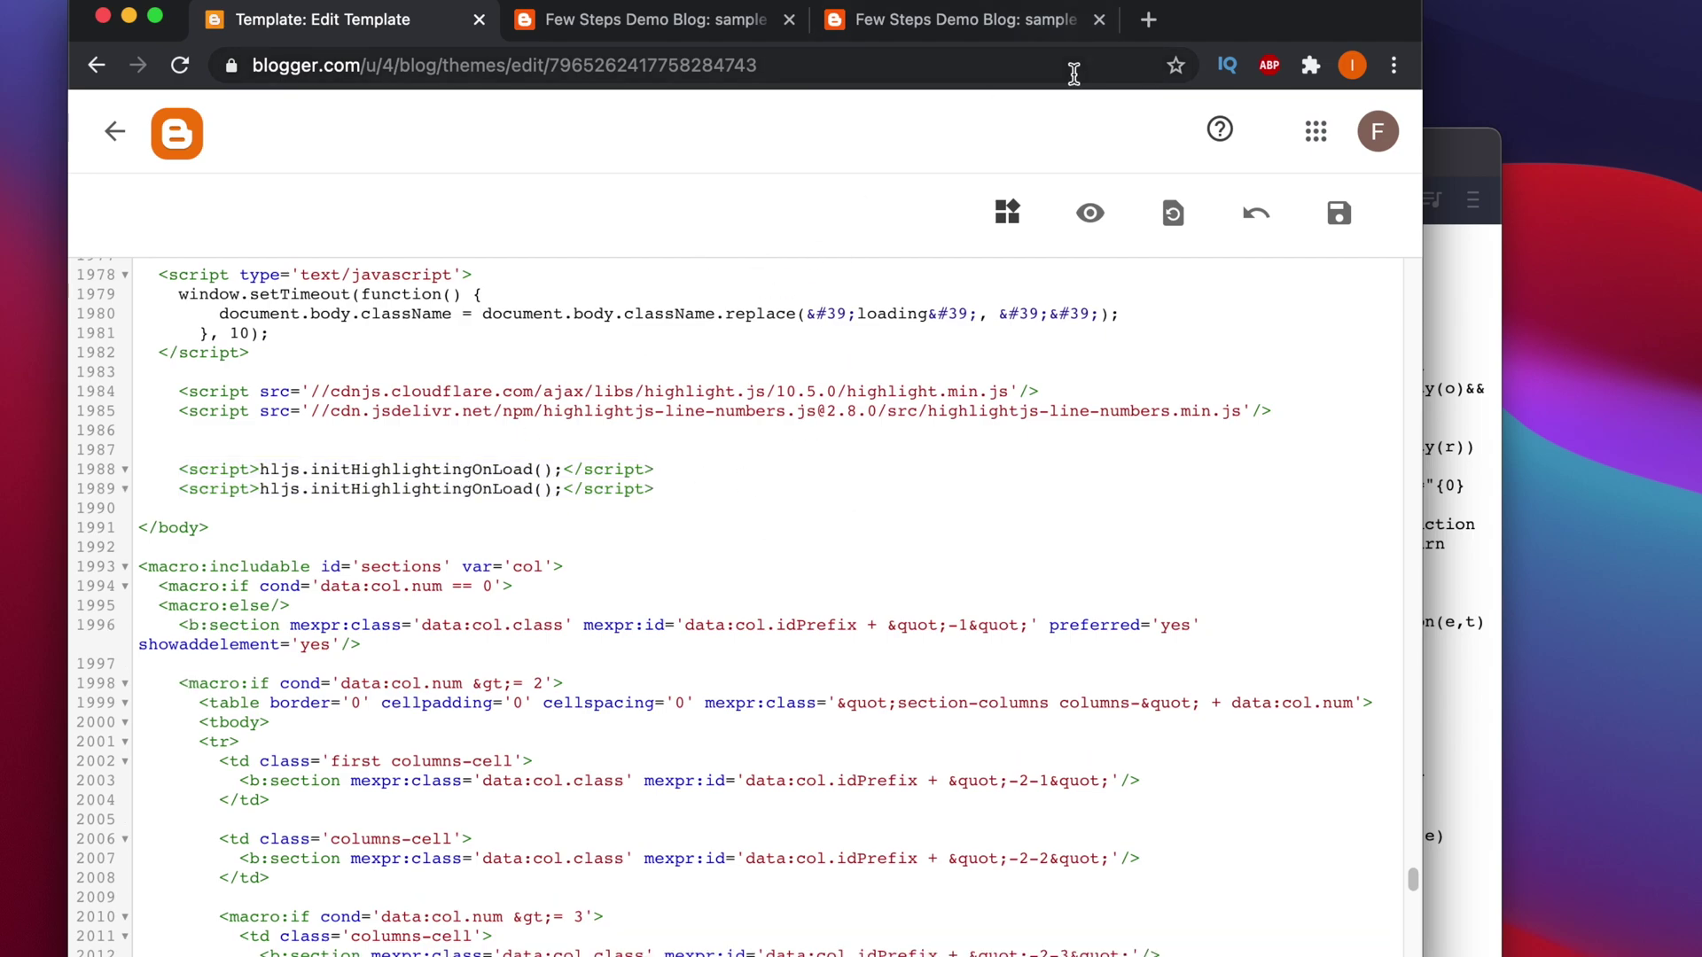
Copy 'hljs.initLineNumbersOnLoad' from the plugin's min.js source.
left_click(952, 29)
left_click(718, 22)
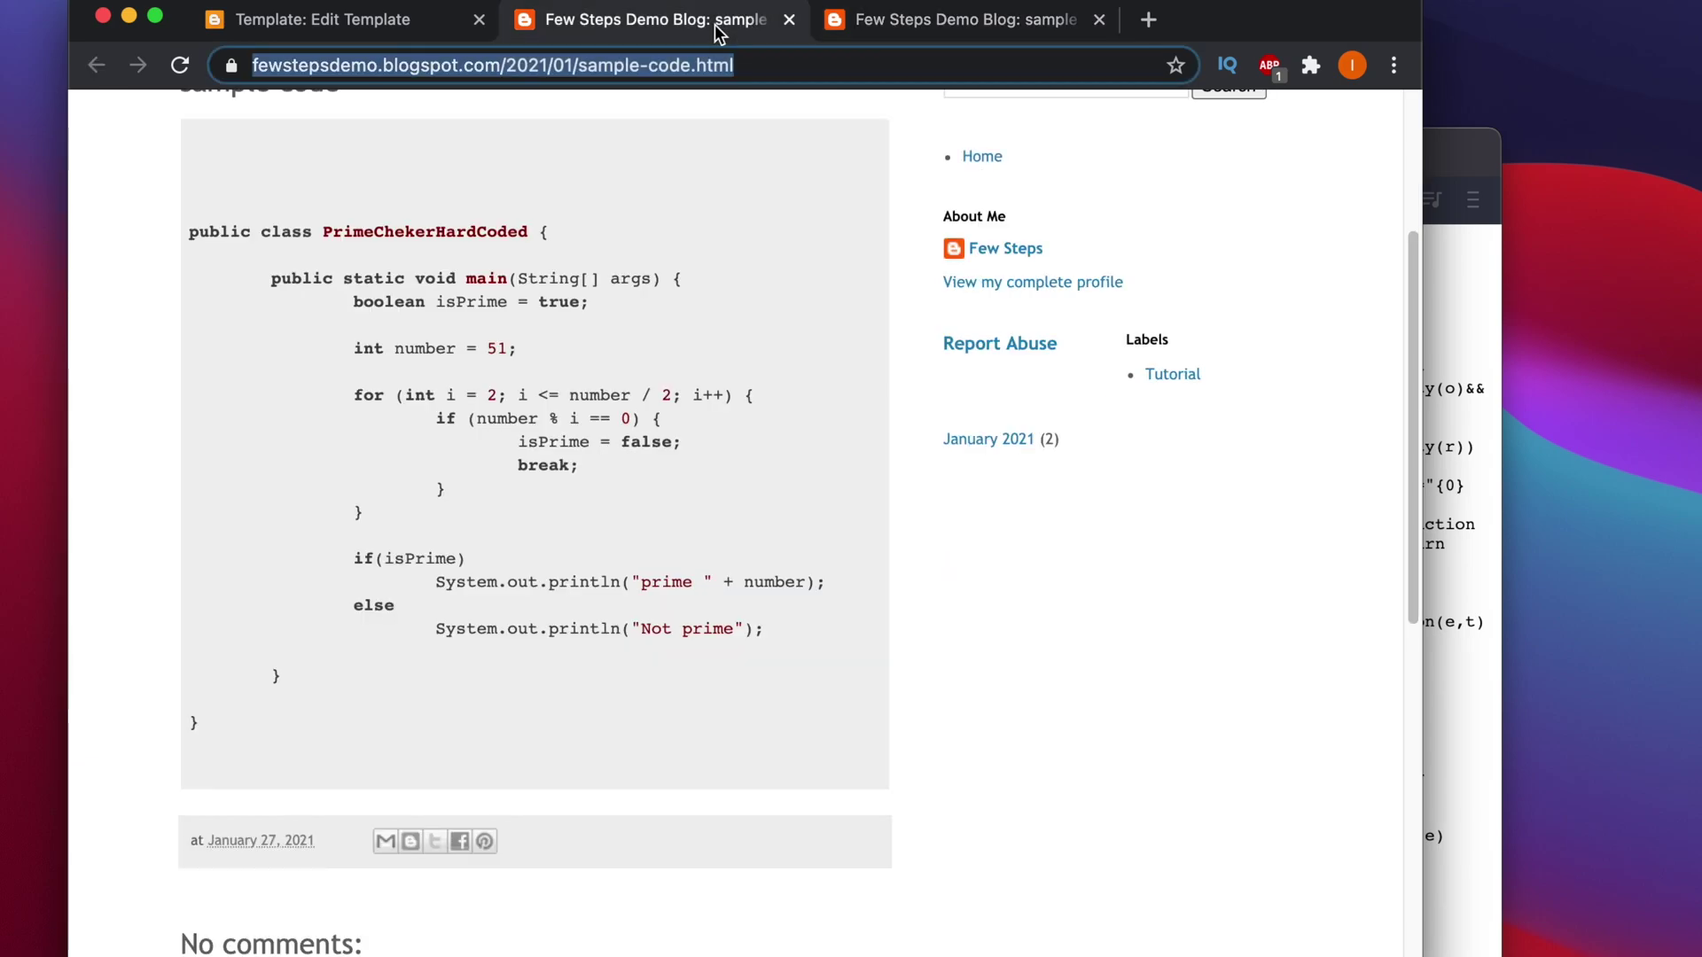
left_click(1436, 279)
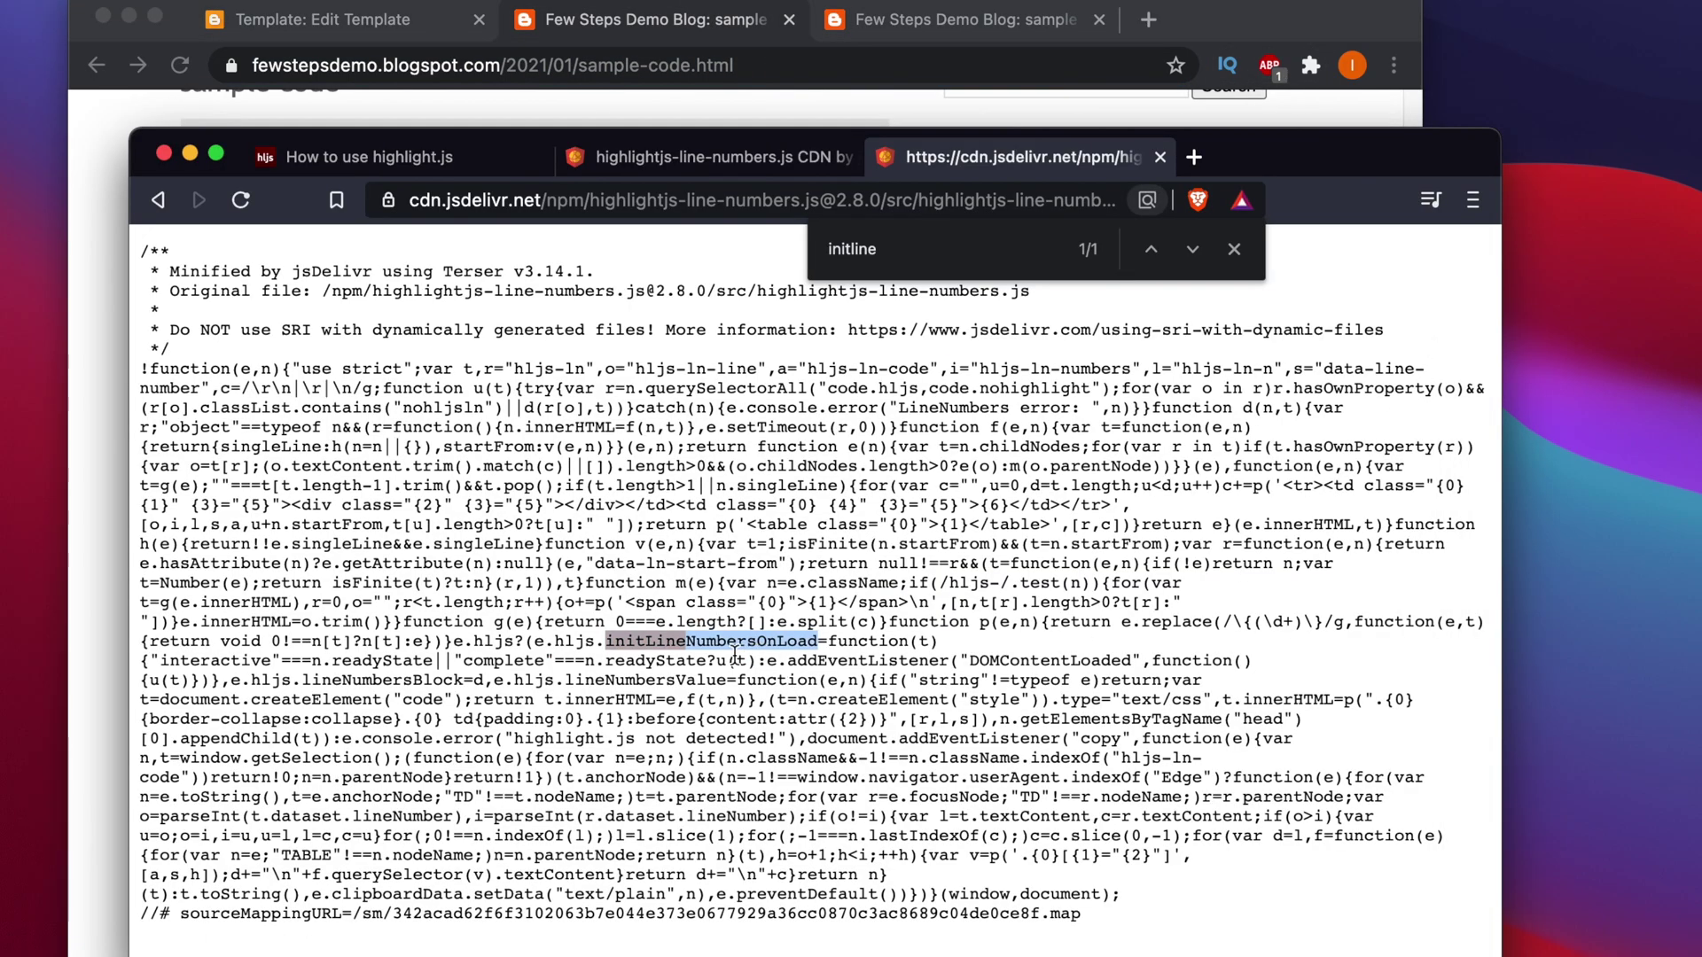
left_click(556, 646)
left_click_drag(556, 646, 815, 646)
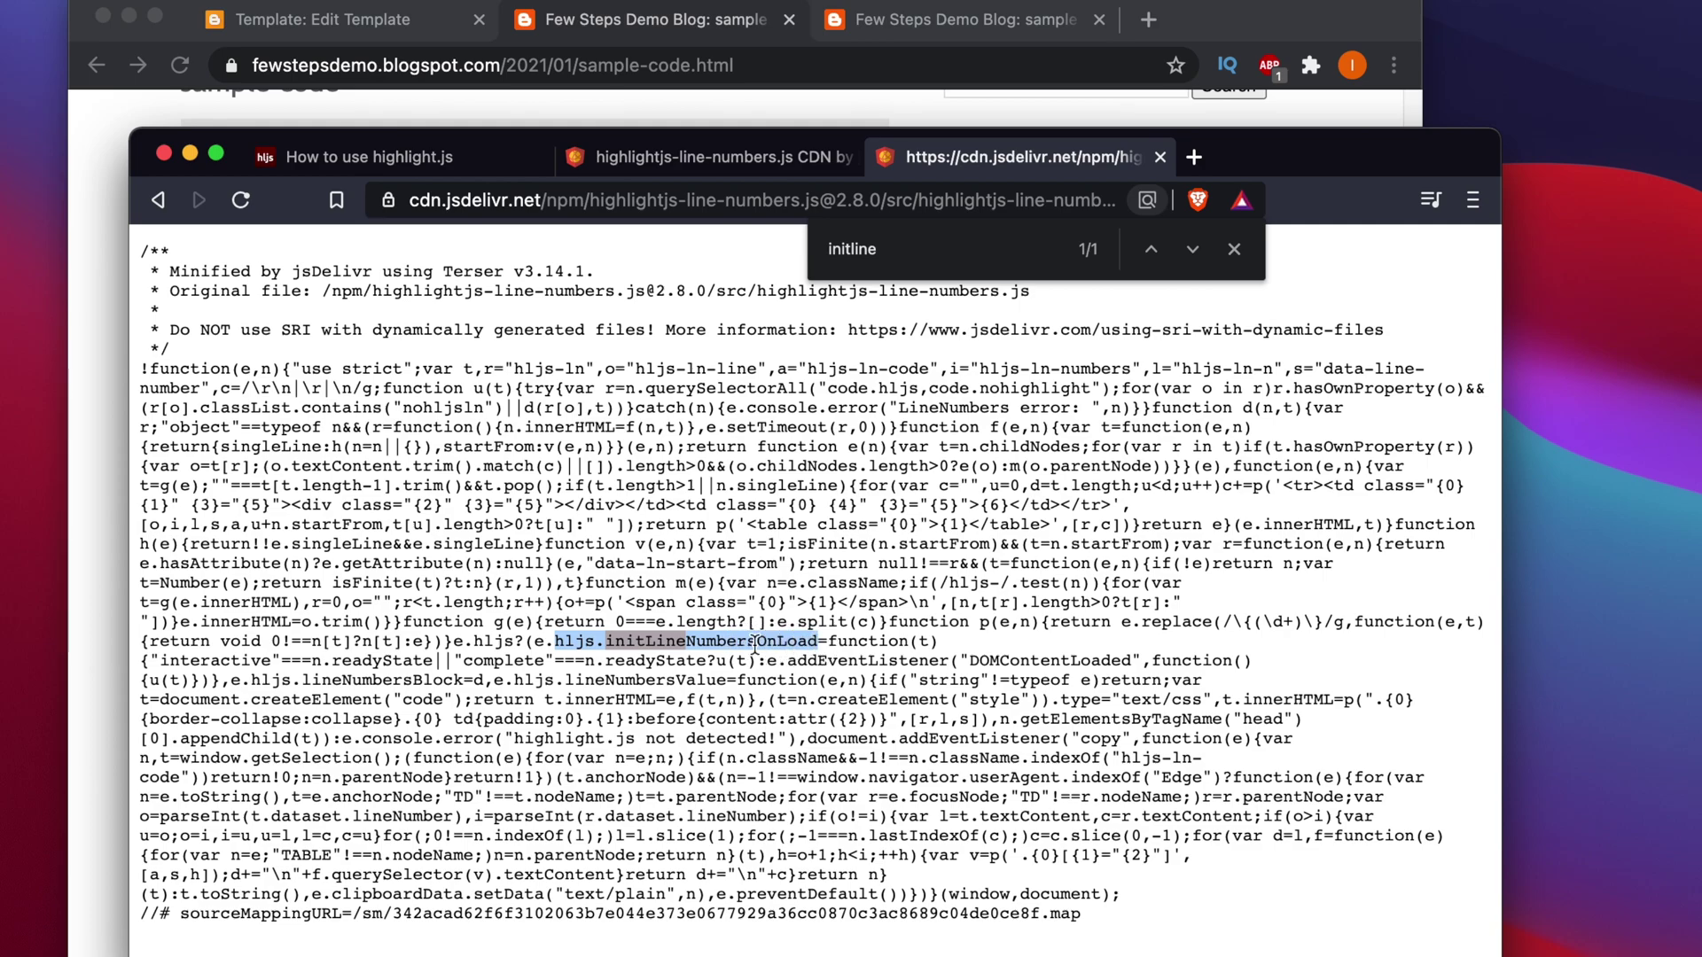
right_click(754, 645)
left_click(805, 705)
Replace the duplicated hljs.initHighlightingOnLoad() call on line 1989 with hljs.initLineNumbersOnLoad.
left_click(300, 89)
left_click(435, 9)
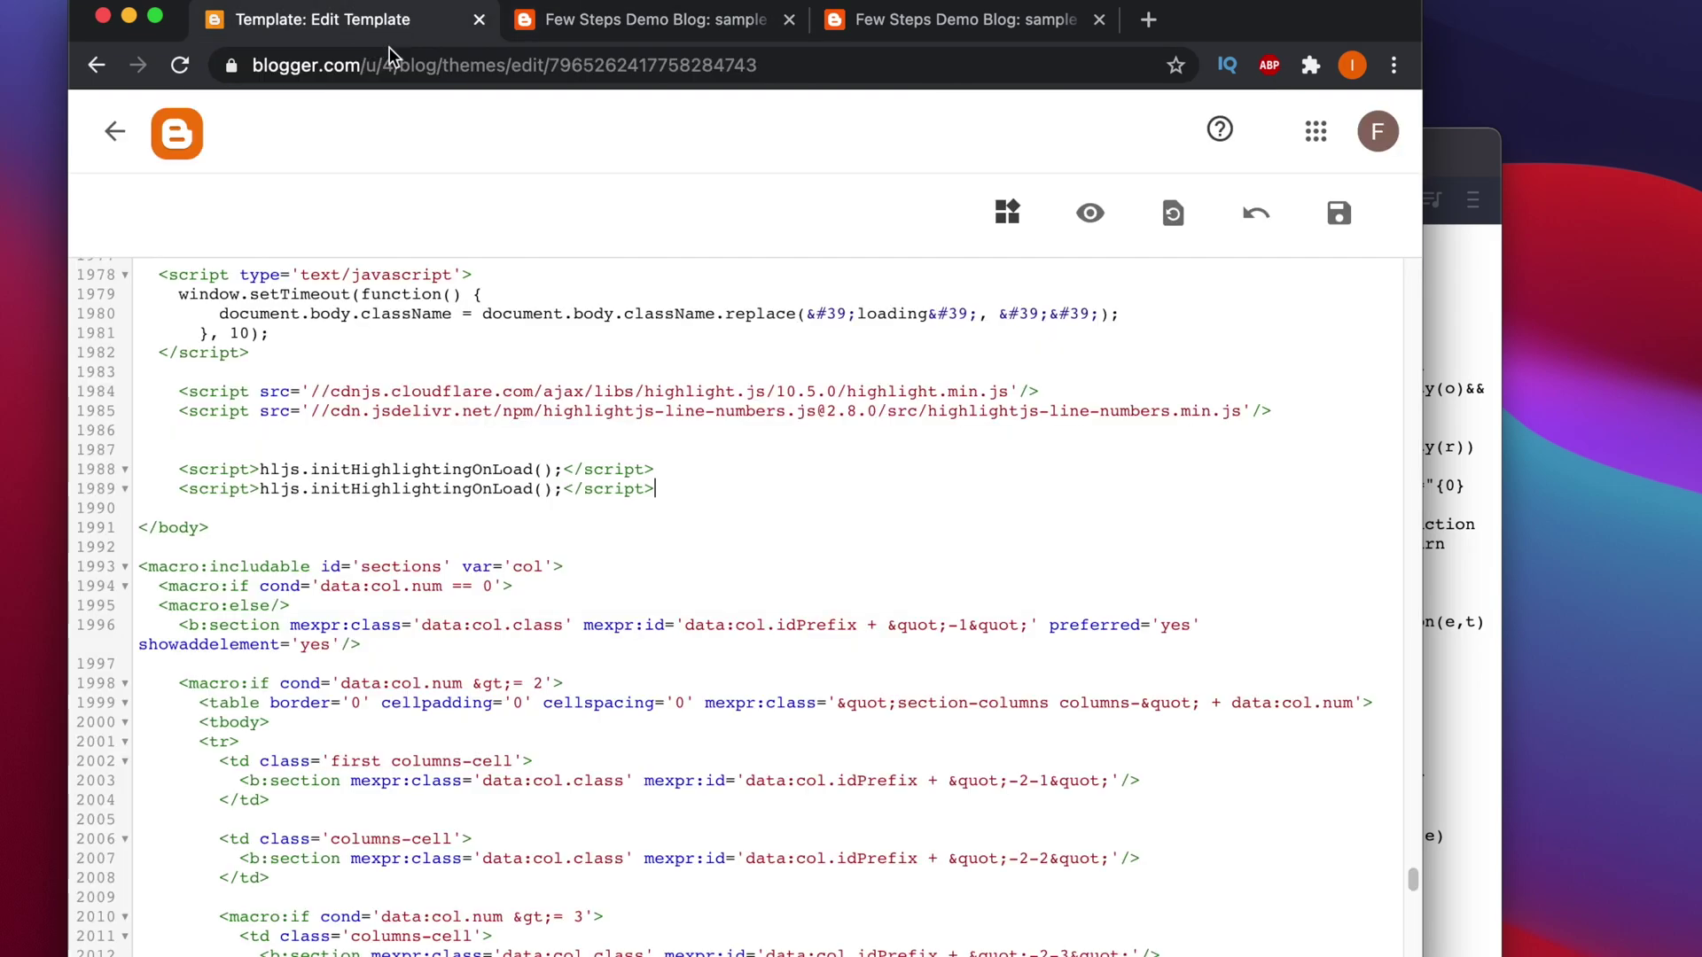
left_click_drag(261, 489, 551, 493)
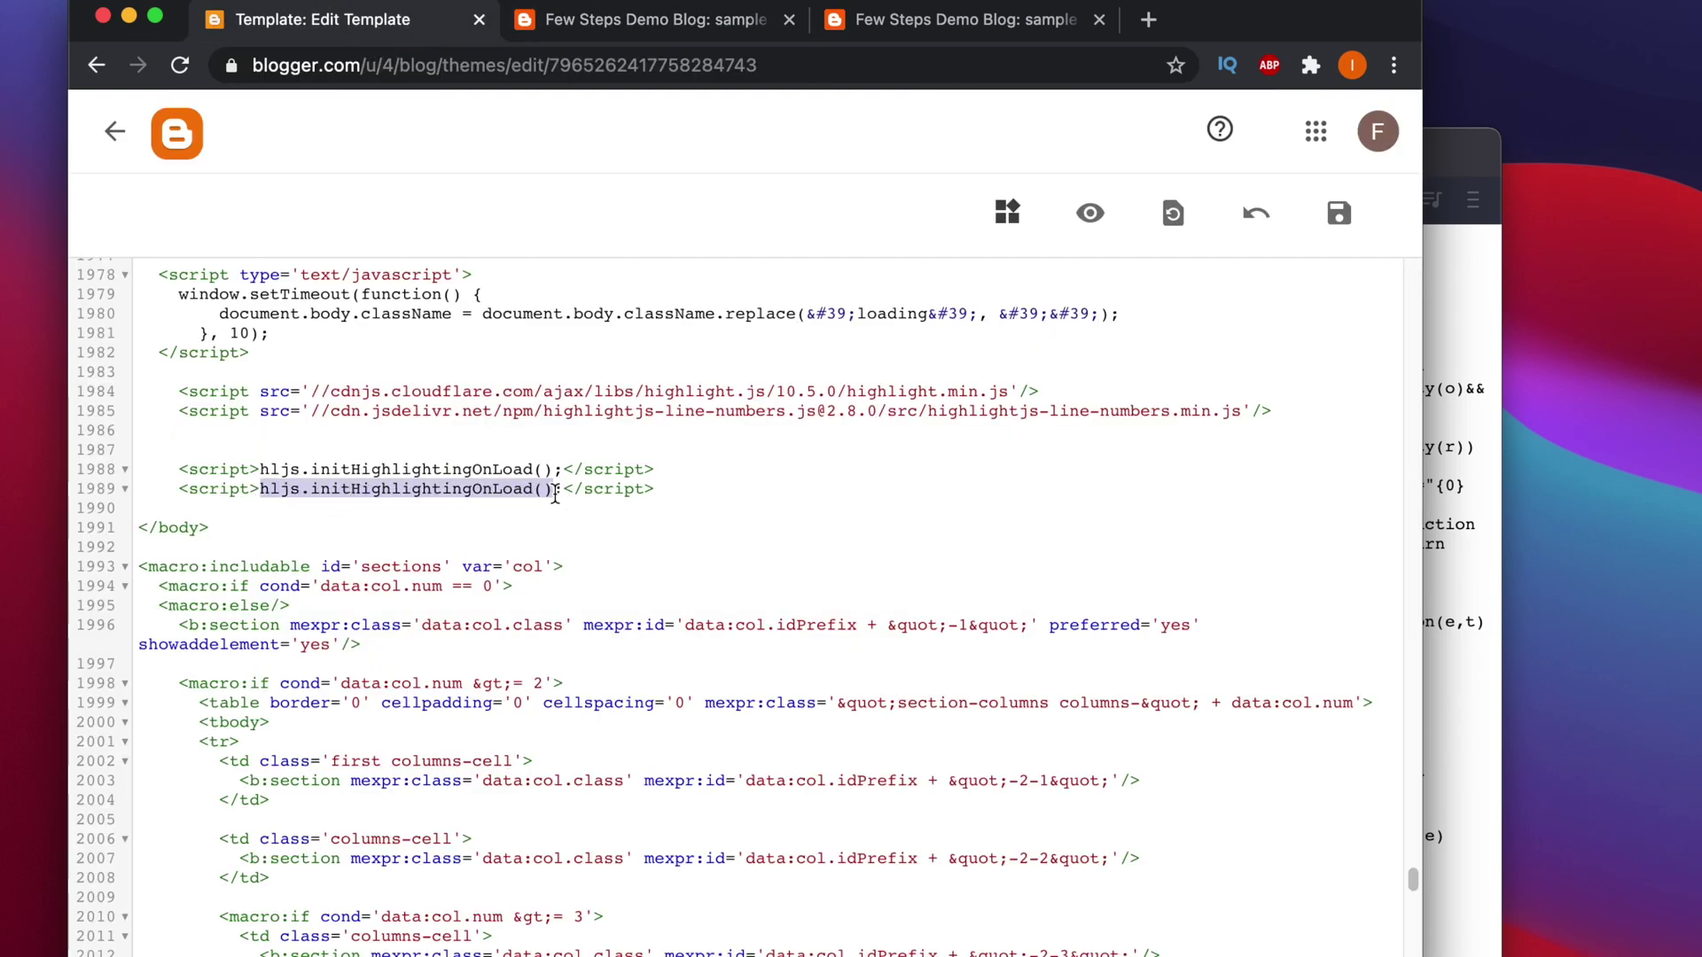
key("super+v")
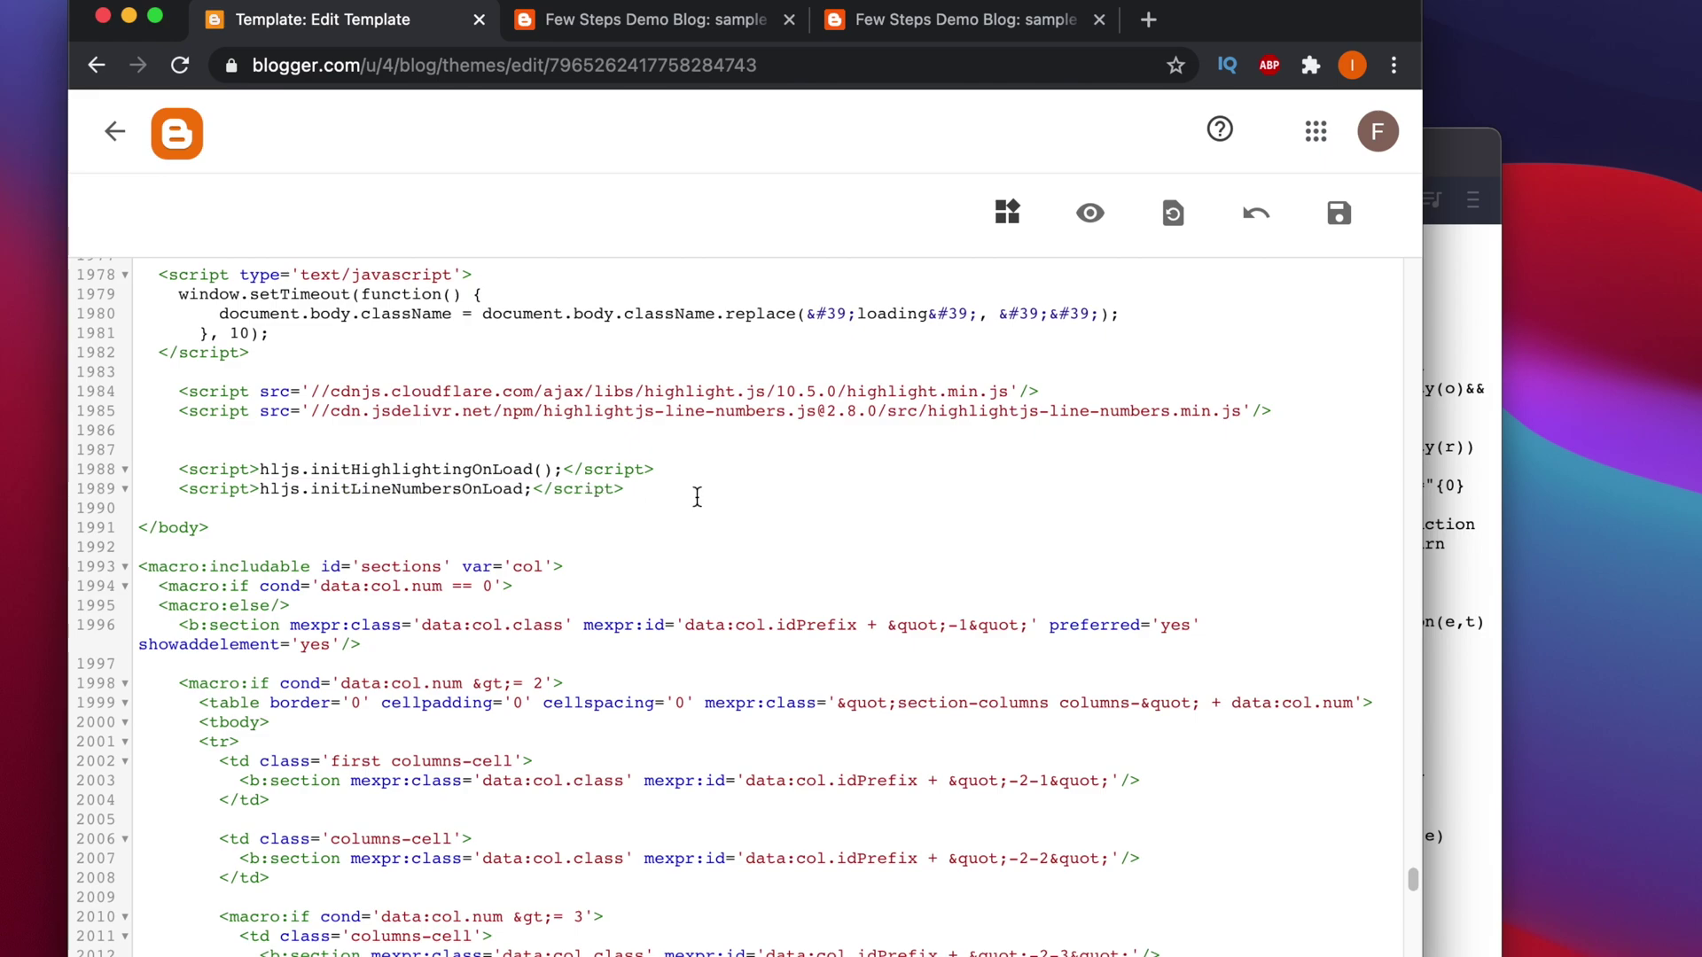
Save the template and reload the sample code post, which still lacks line numbers.
left_click(1339, 217)
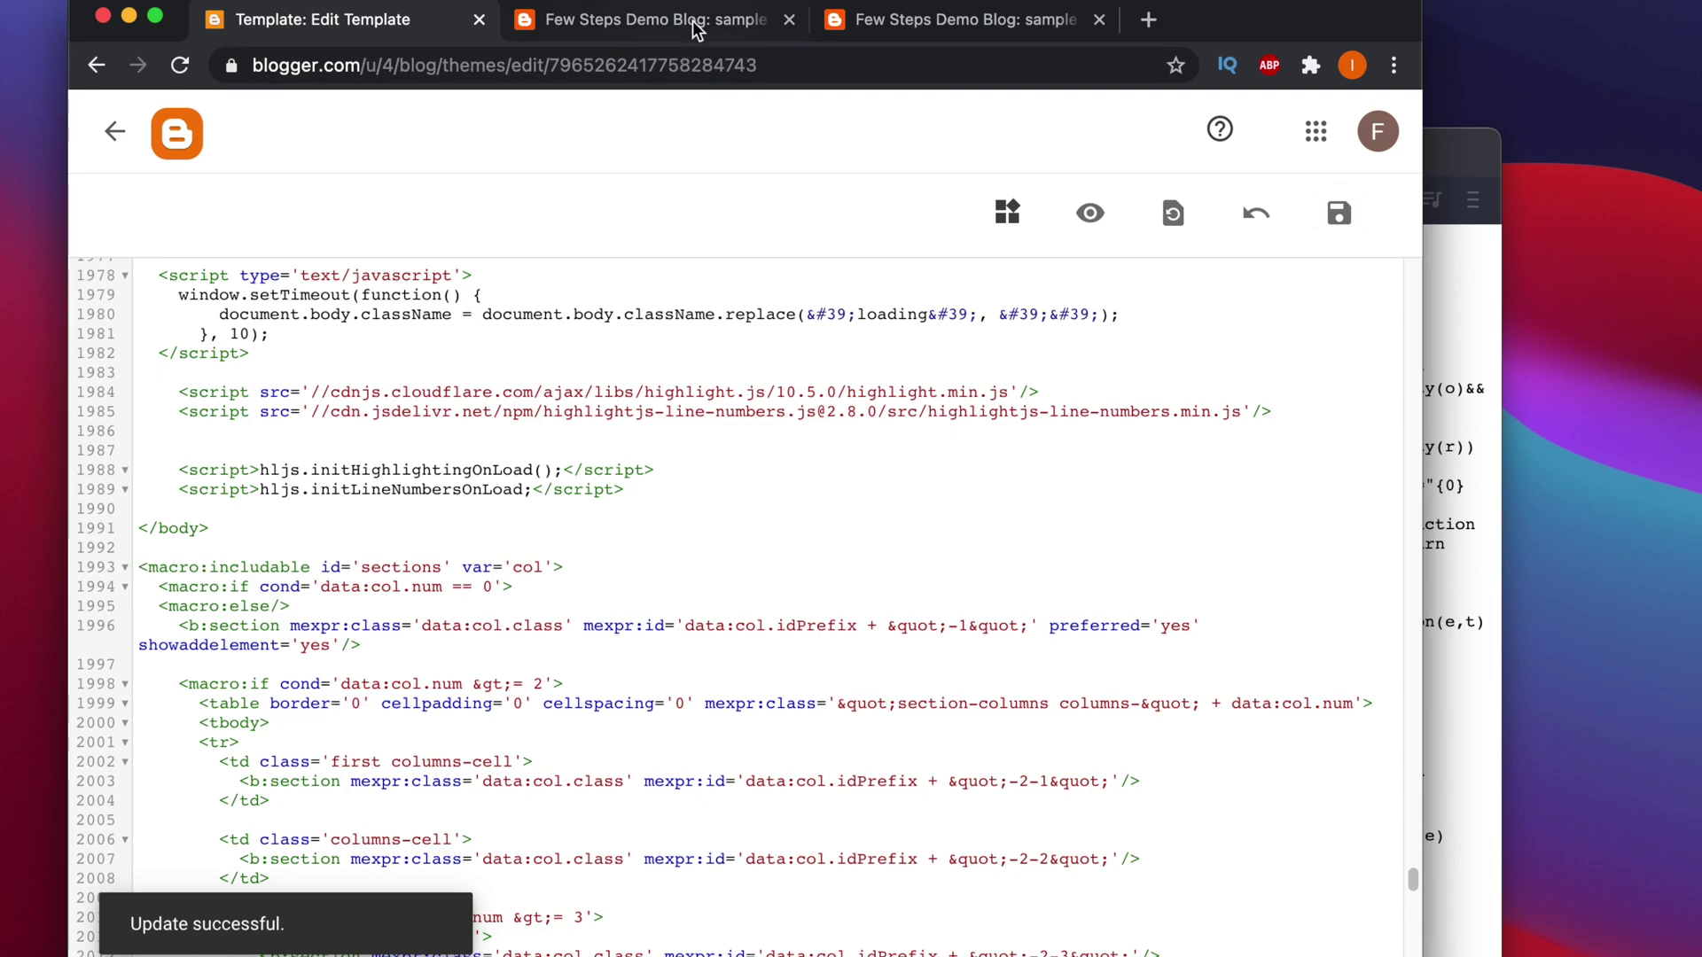
left_click(909, 21)
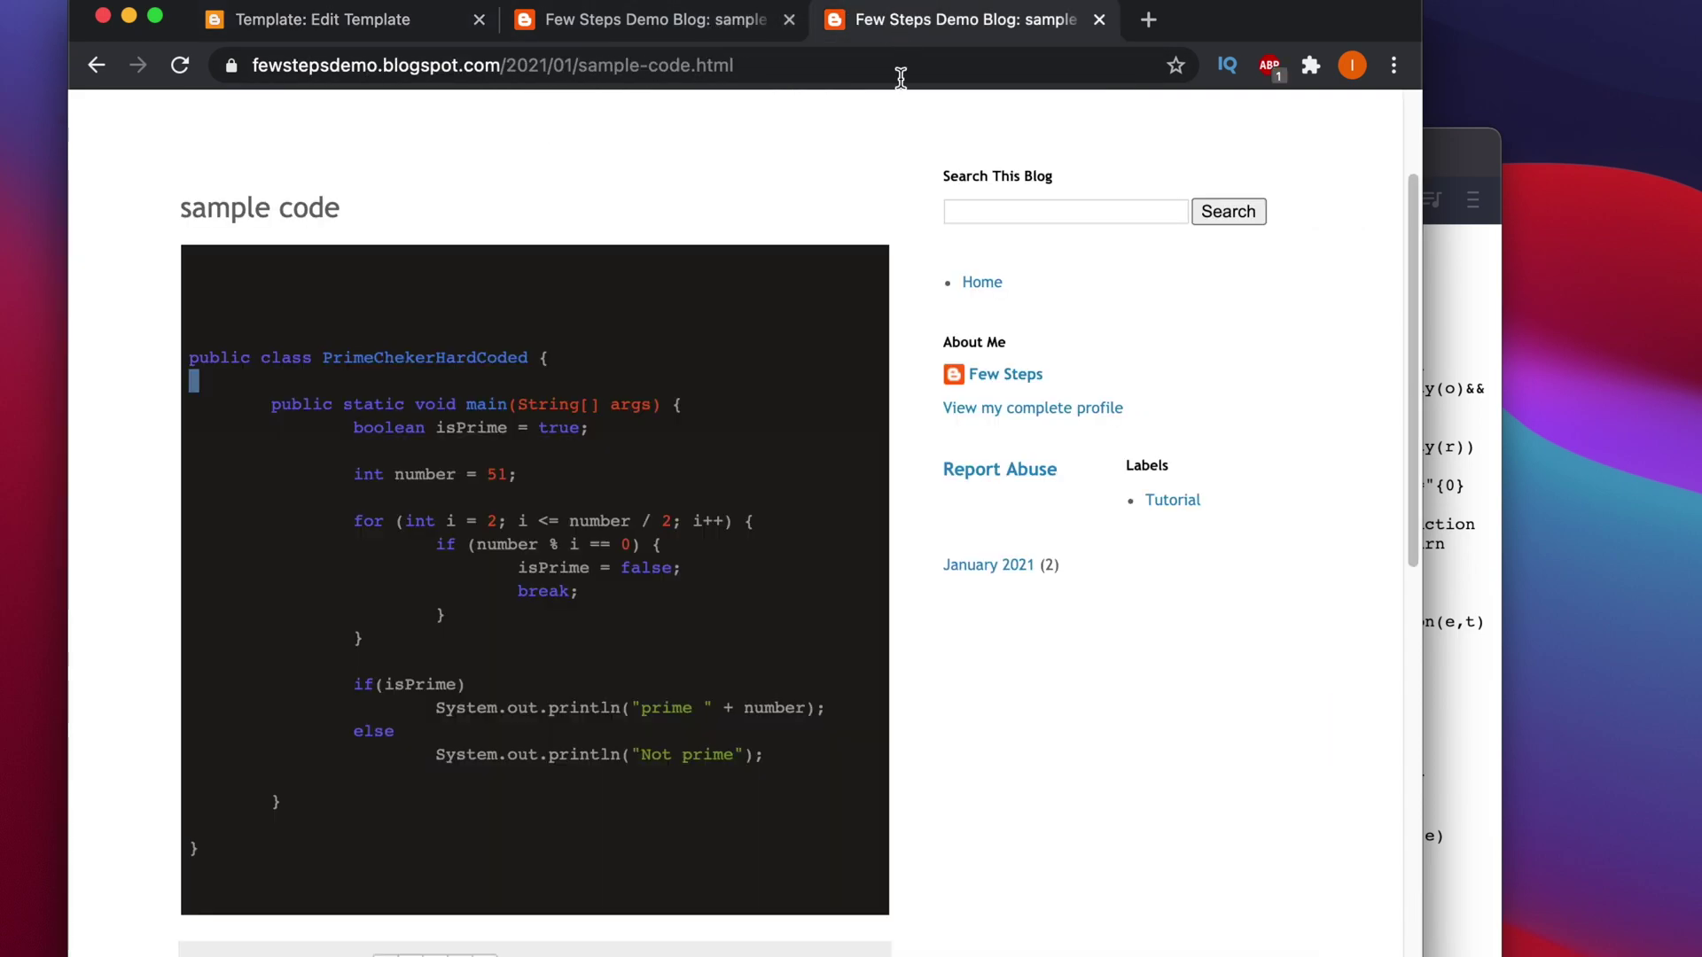
left_click(180, 65)
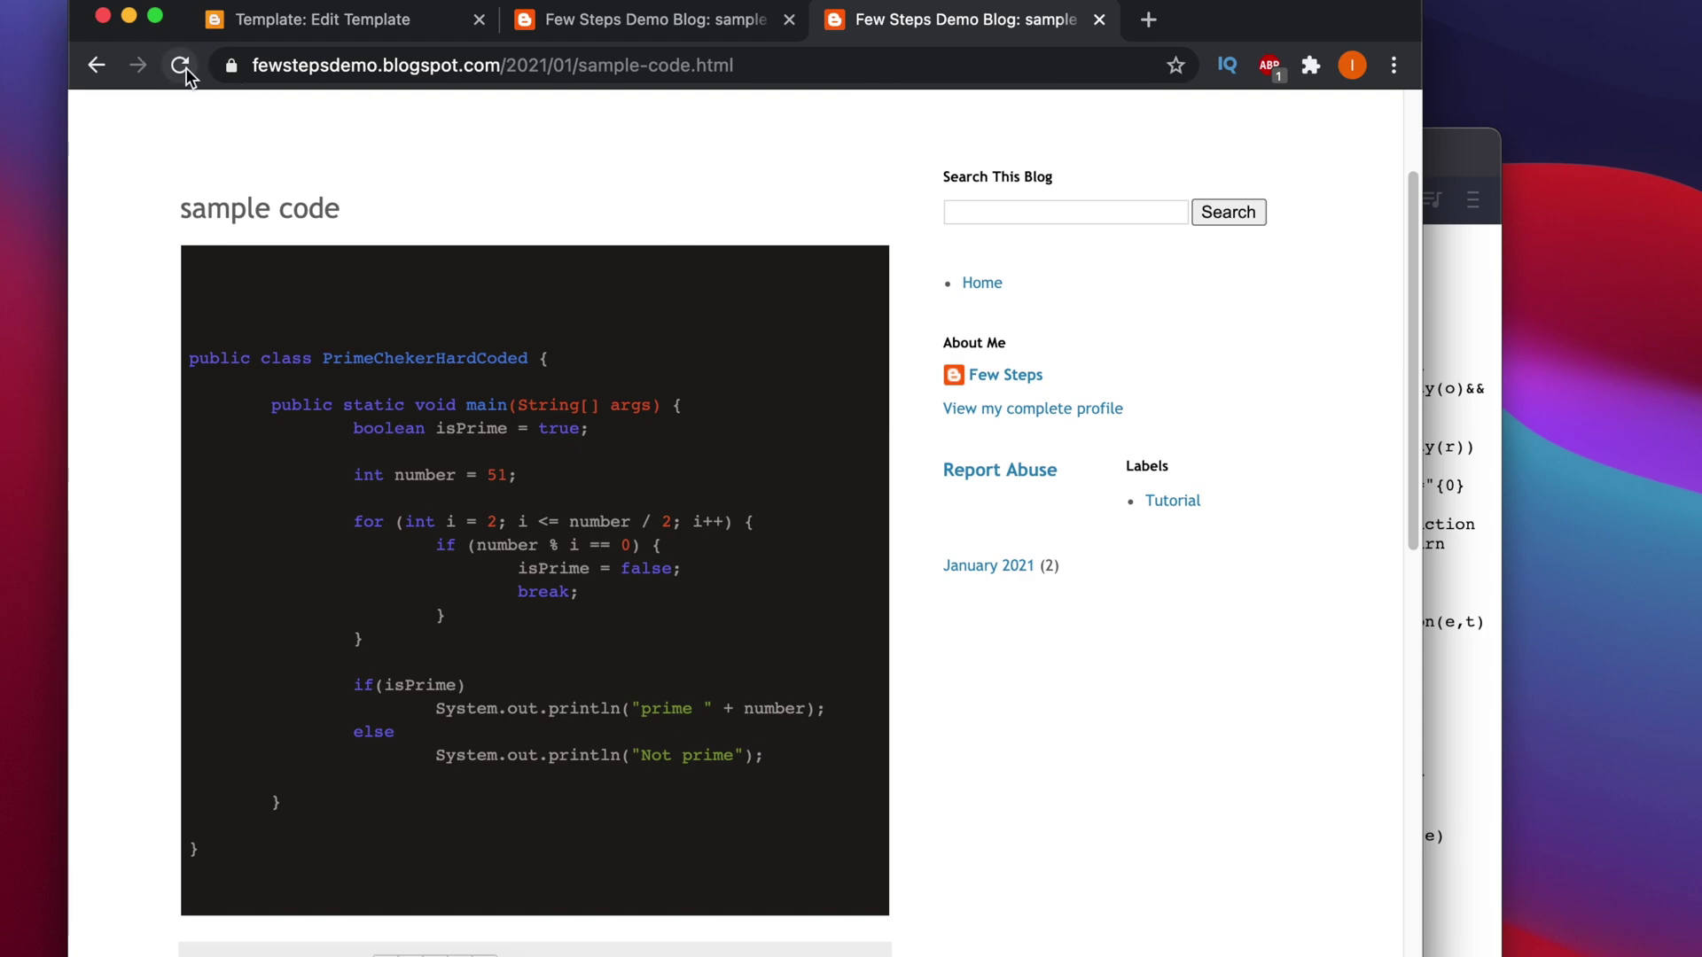
left_click(299, 21)
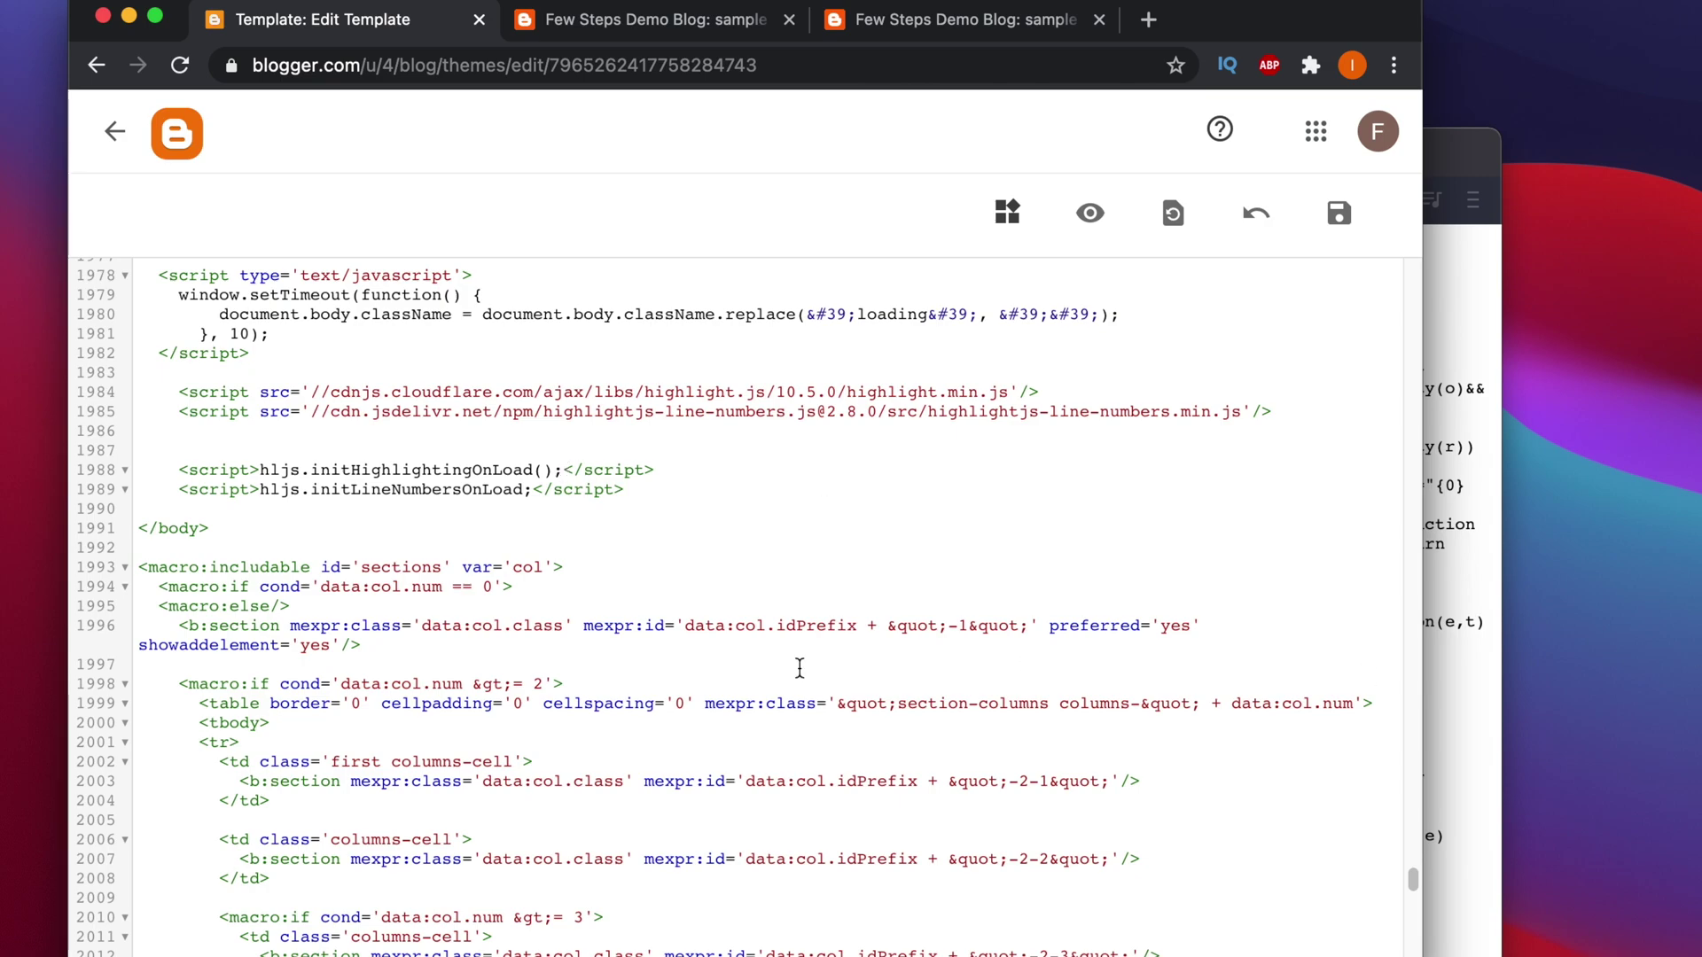
Add the missing () after hljs.initLineNumbersOnLoad on line 1989 and save the template.
left_click_drag(654, 469, 567, 469)
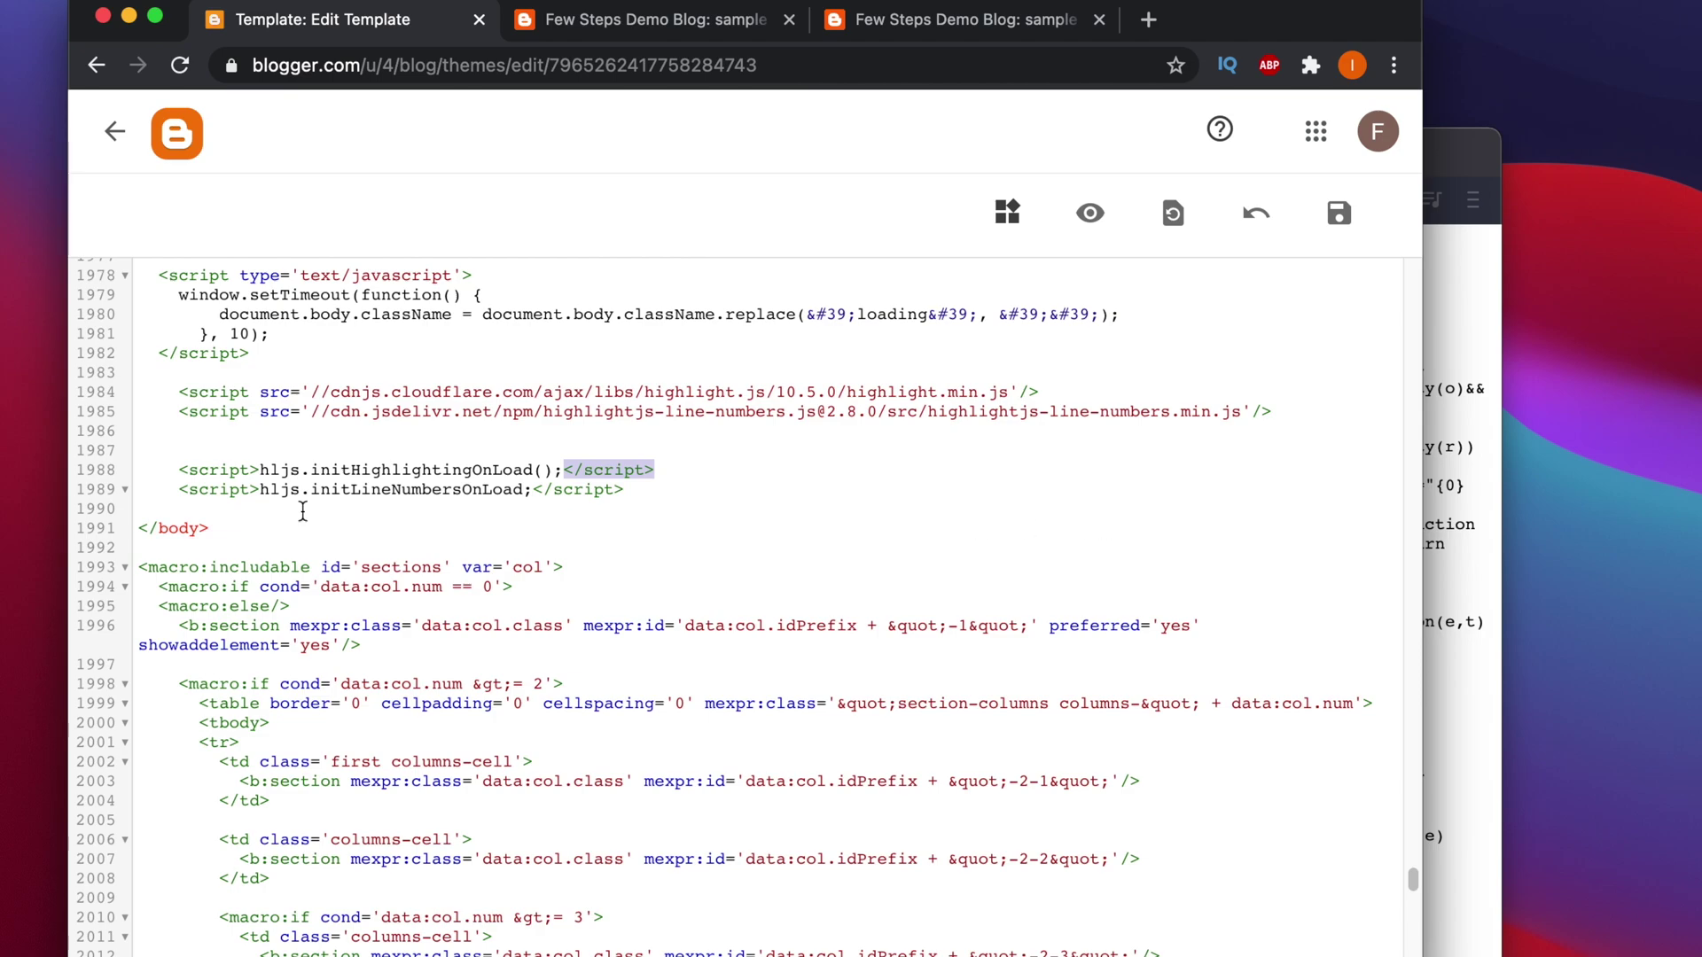
left_click(525, 489)
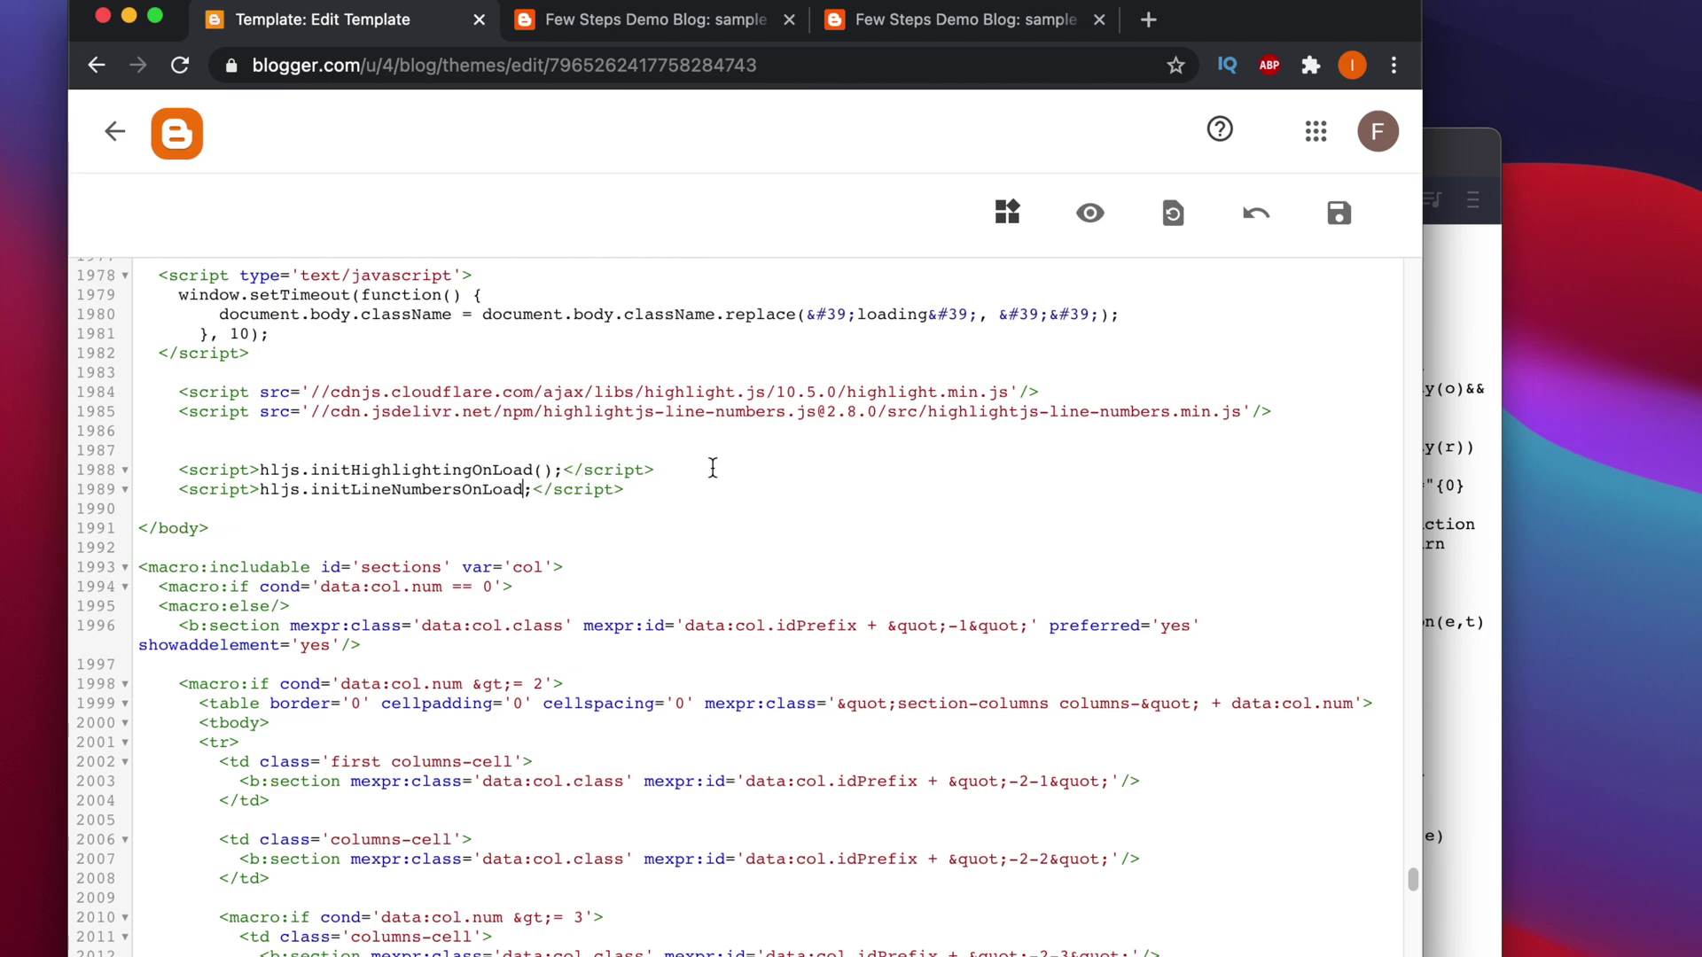
type("()")
left_click(1339, 216)
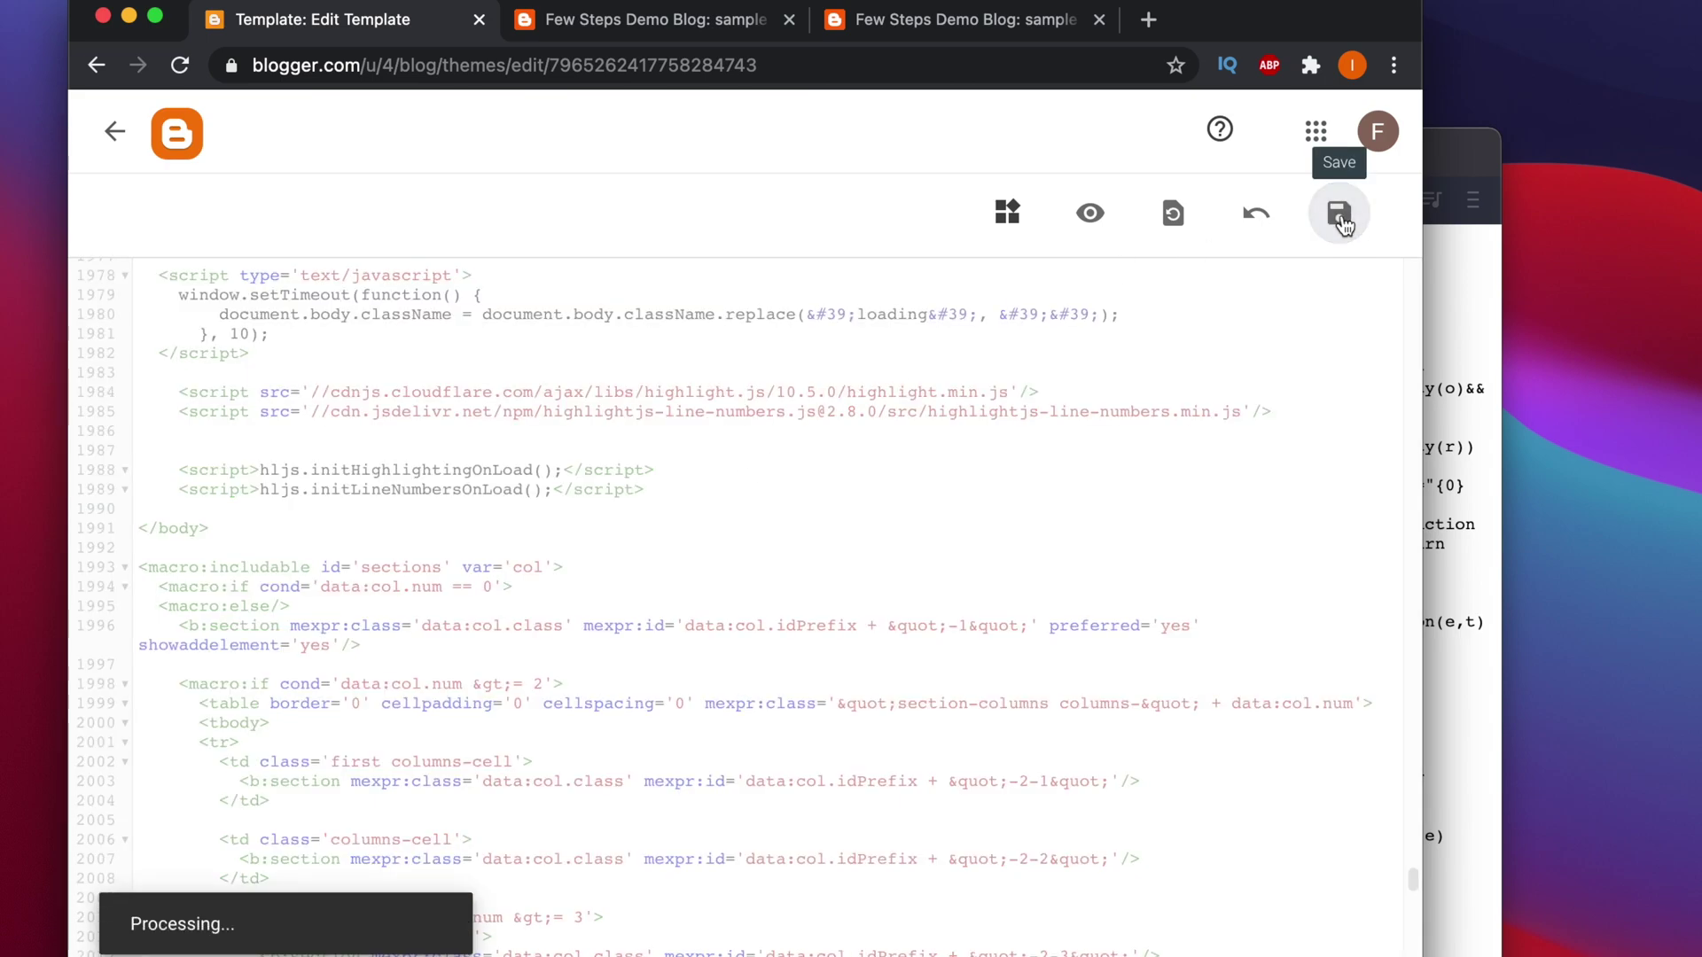
Reload the sample code post and confirm its Java code shows line numbers 1–28.
left_click(922, 21)
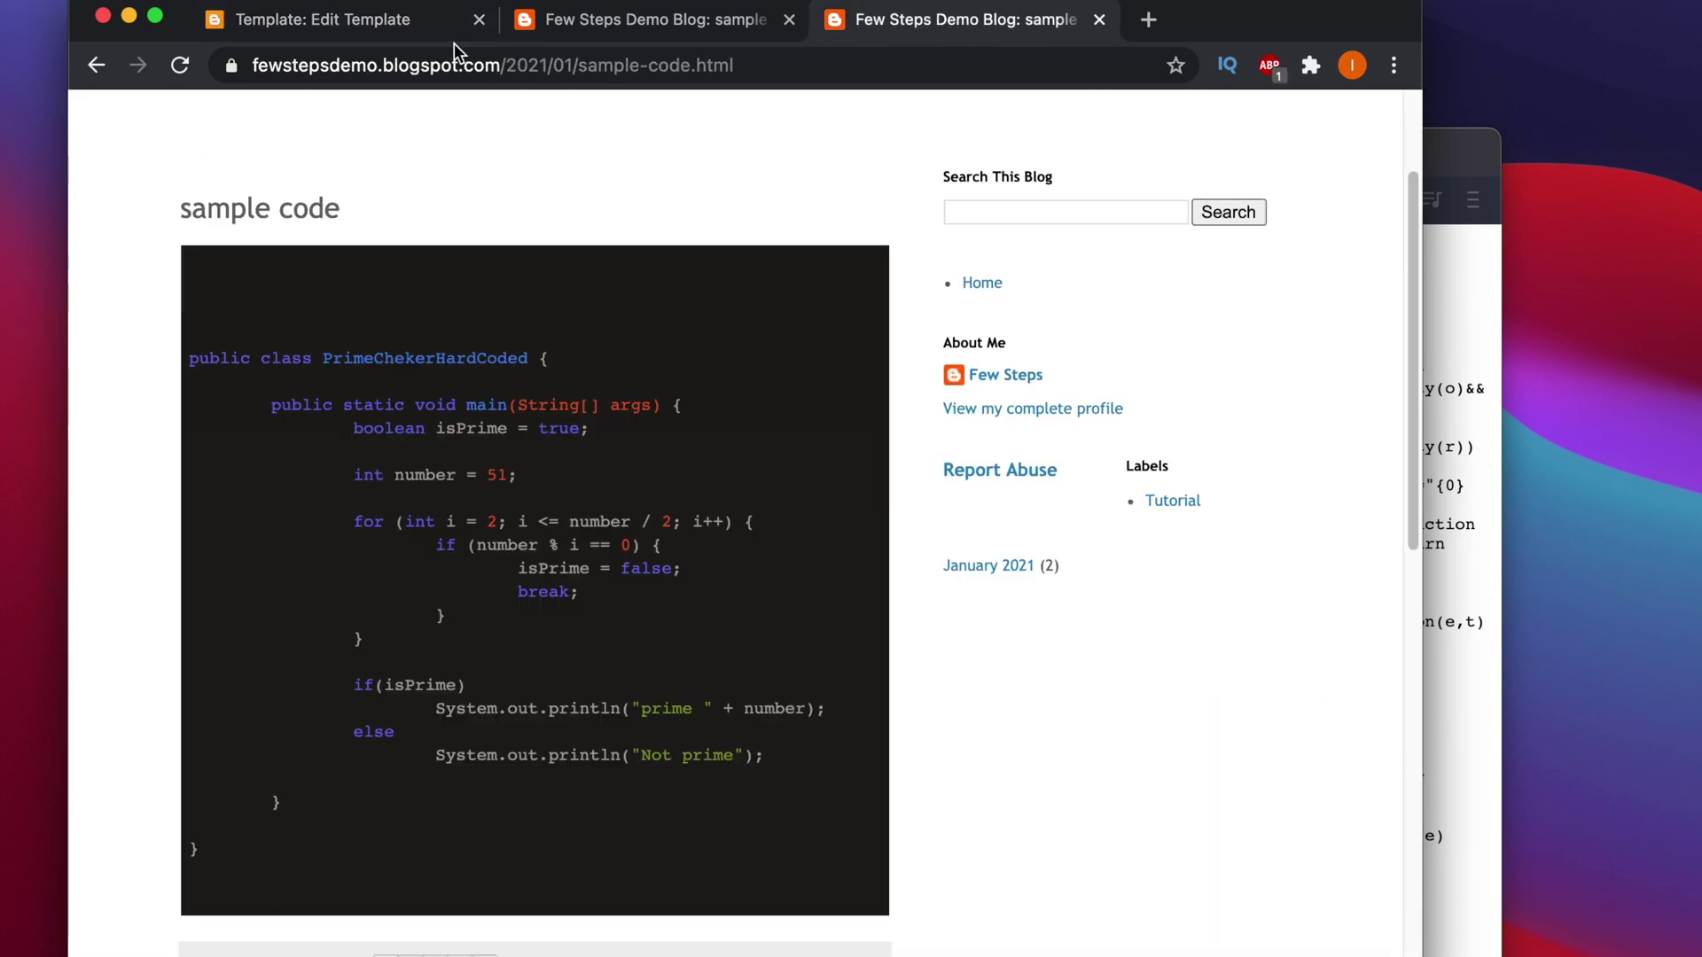
left_click(180, 65)
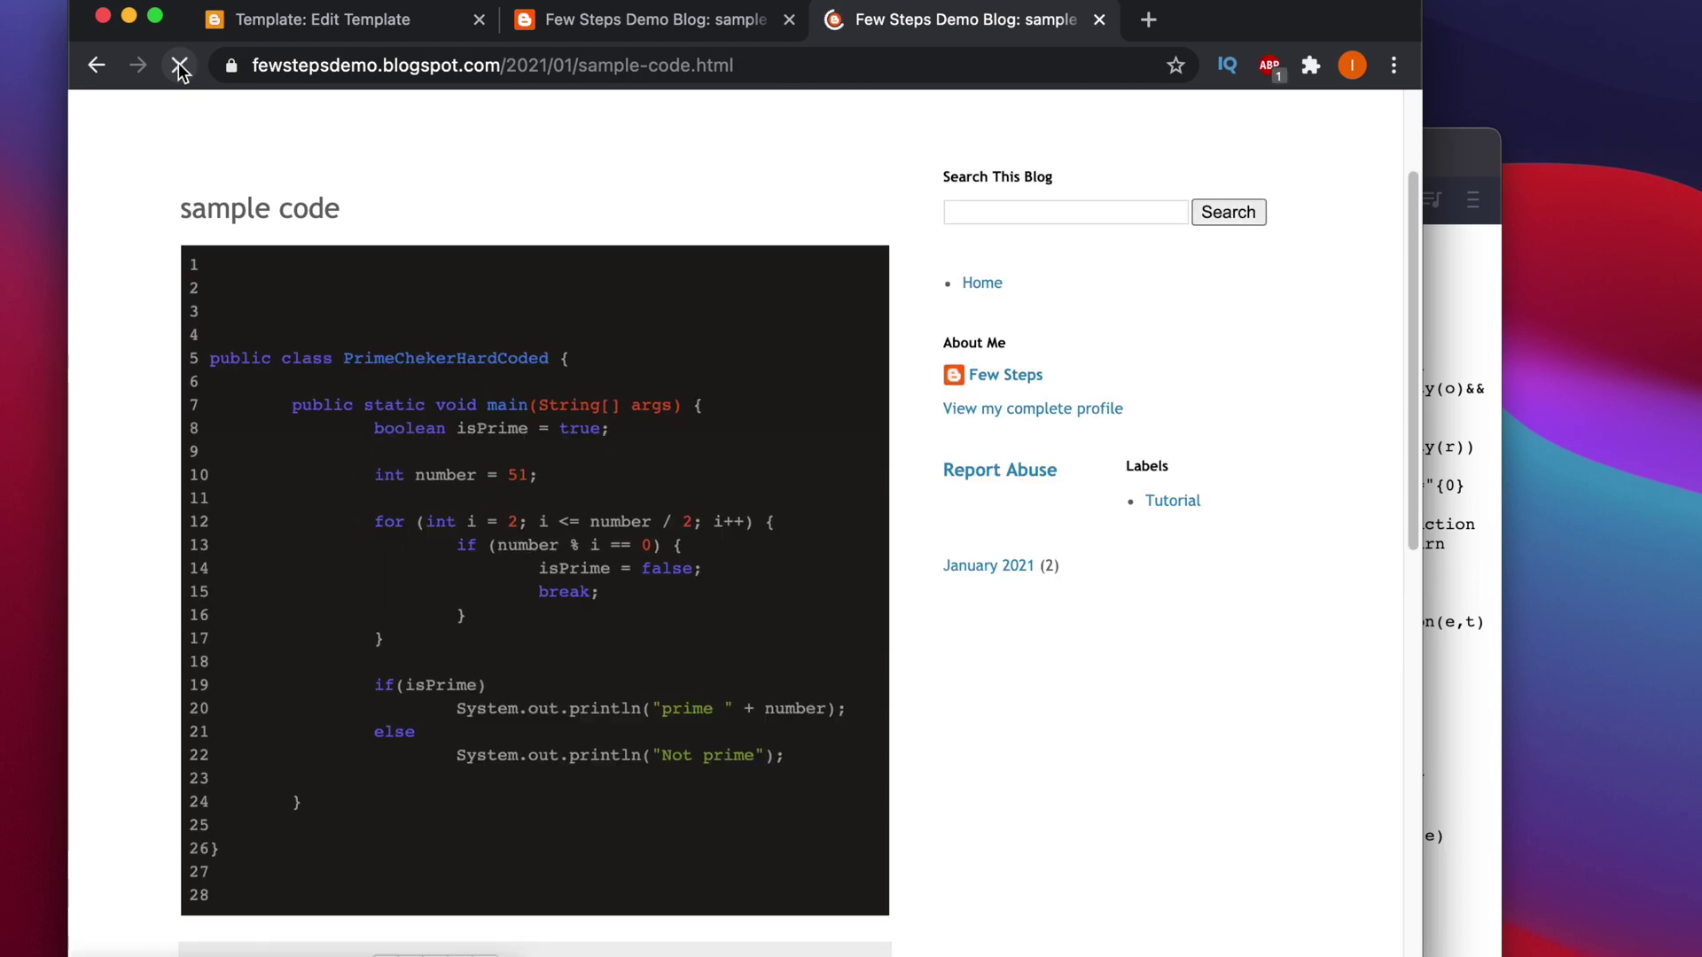
left_click_drag(197, 288, 226, 868)
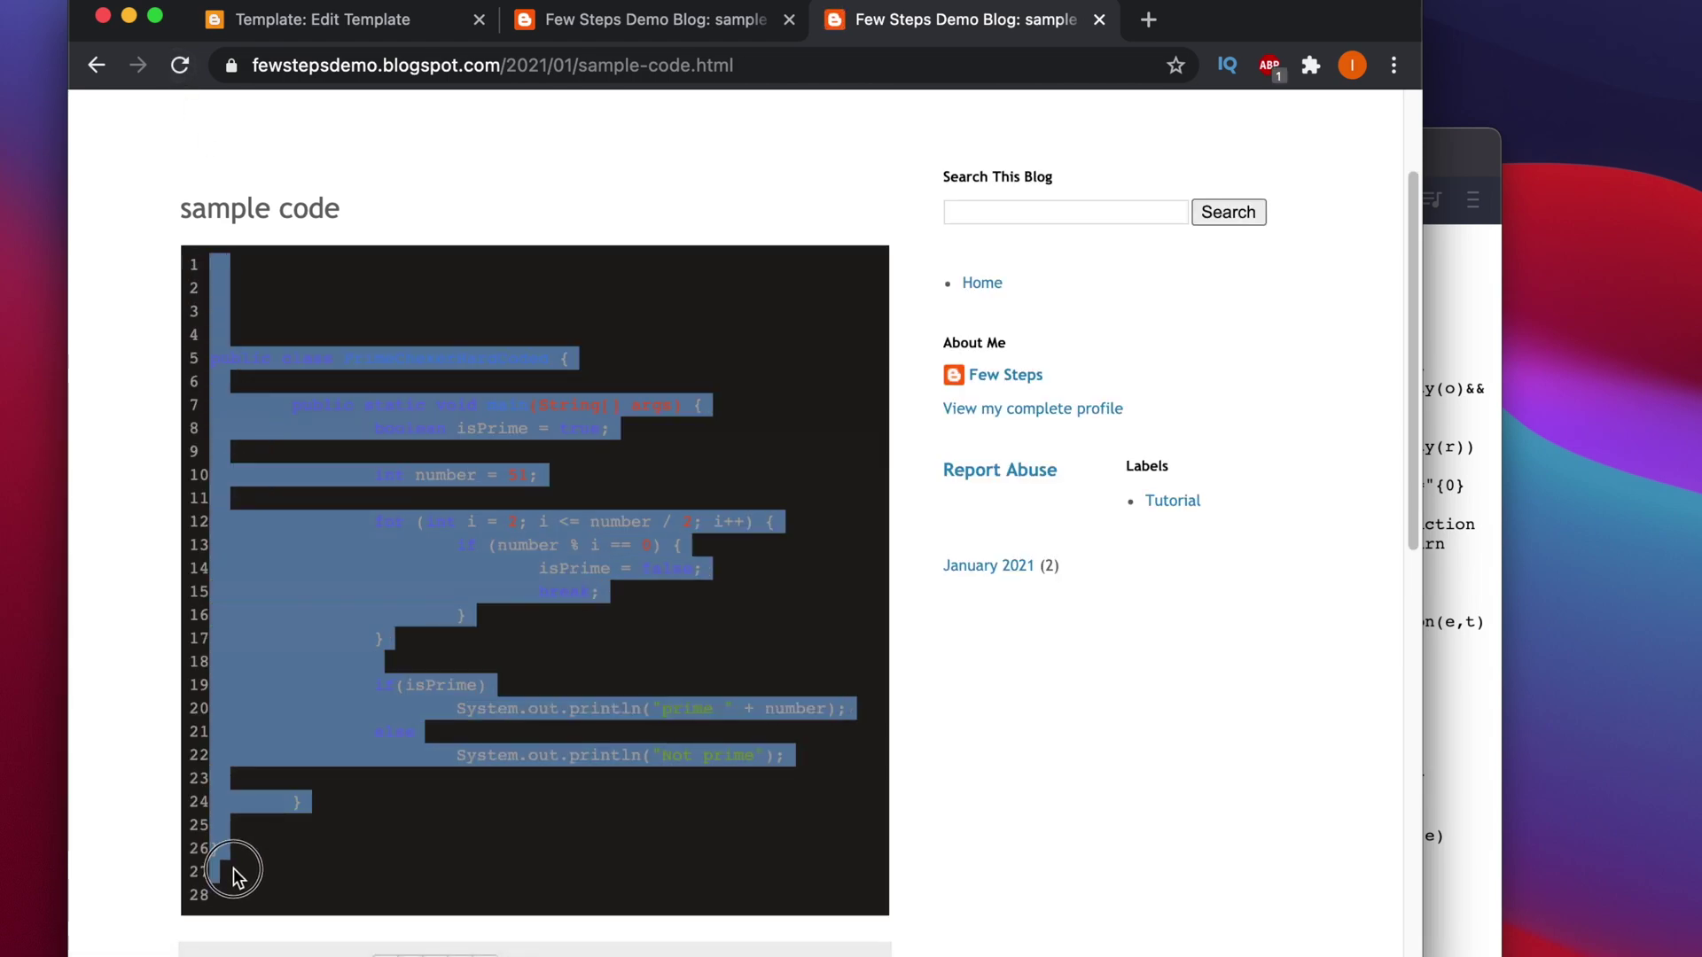
left_click(199, 839)
triple_click(199, 838)
left_click(209, 387)
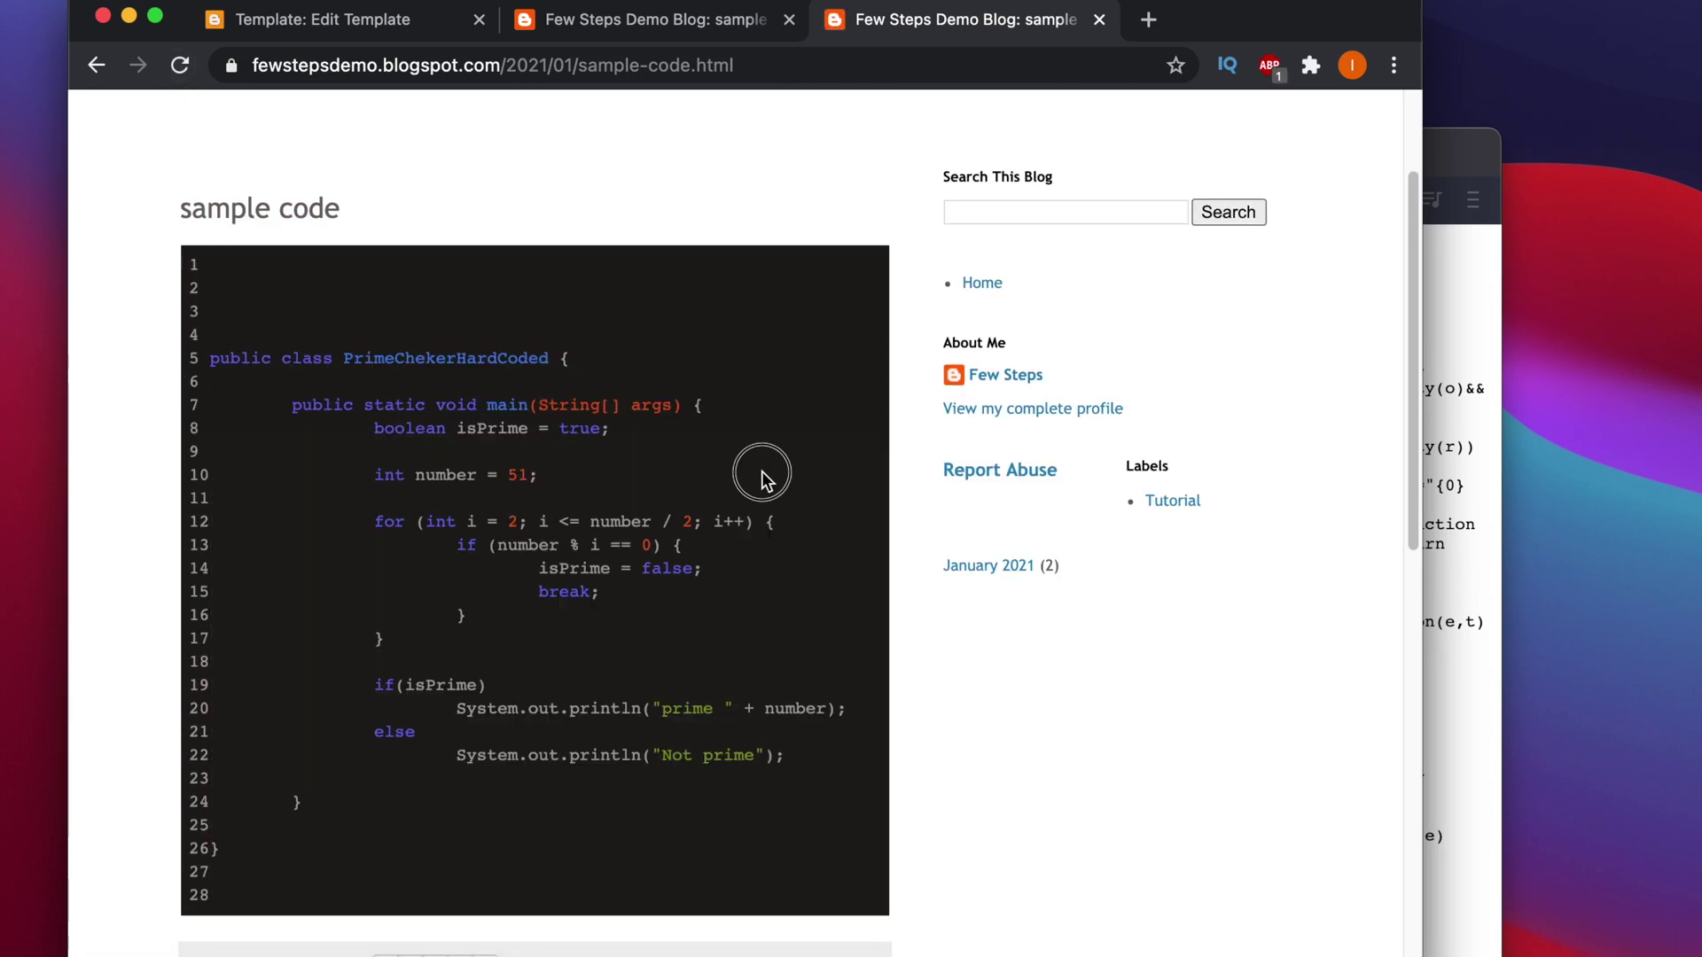